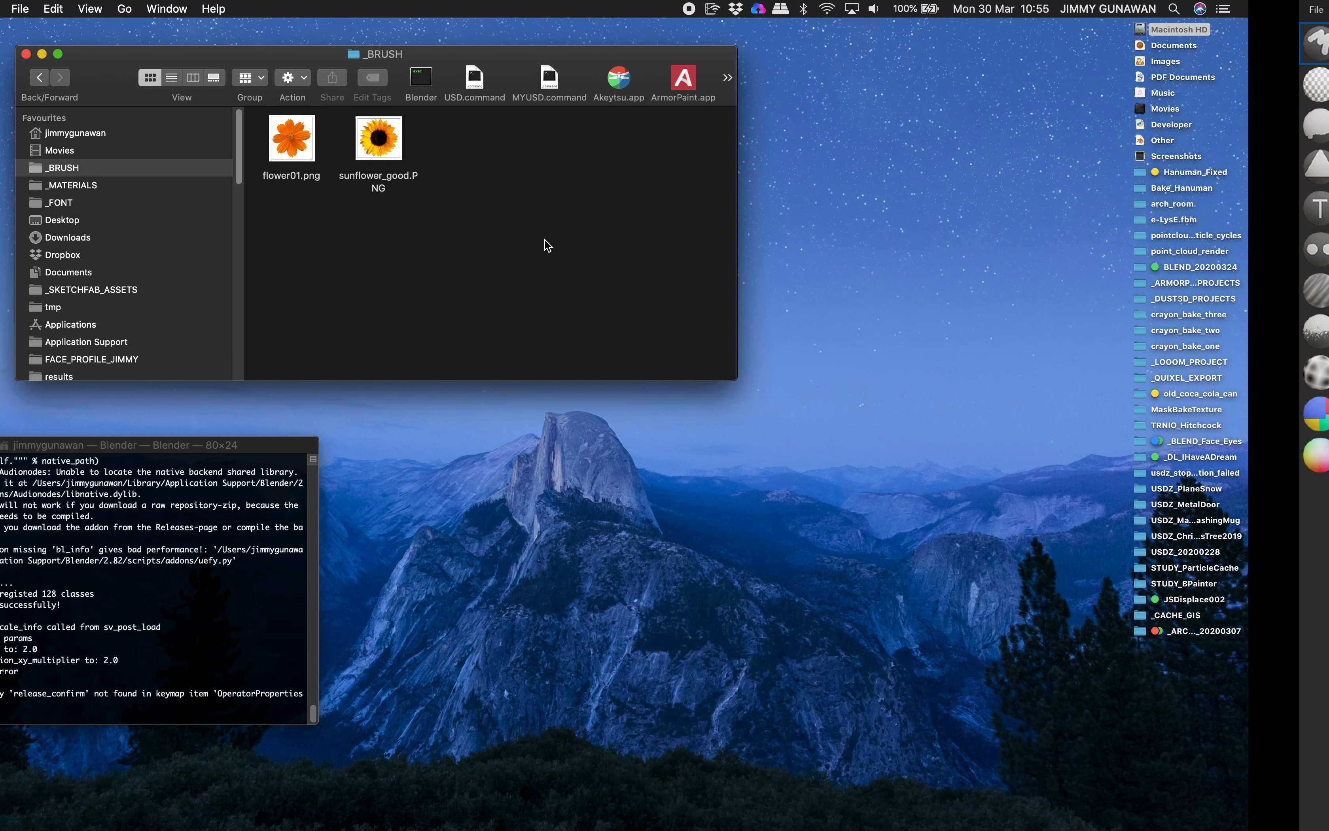
Import sunflower_good.PNG and flower01.png from the _BRUSH folder in Finder into the ArmorPaint project as textures.
key("ctrl+Right")
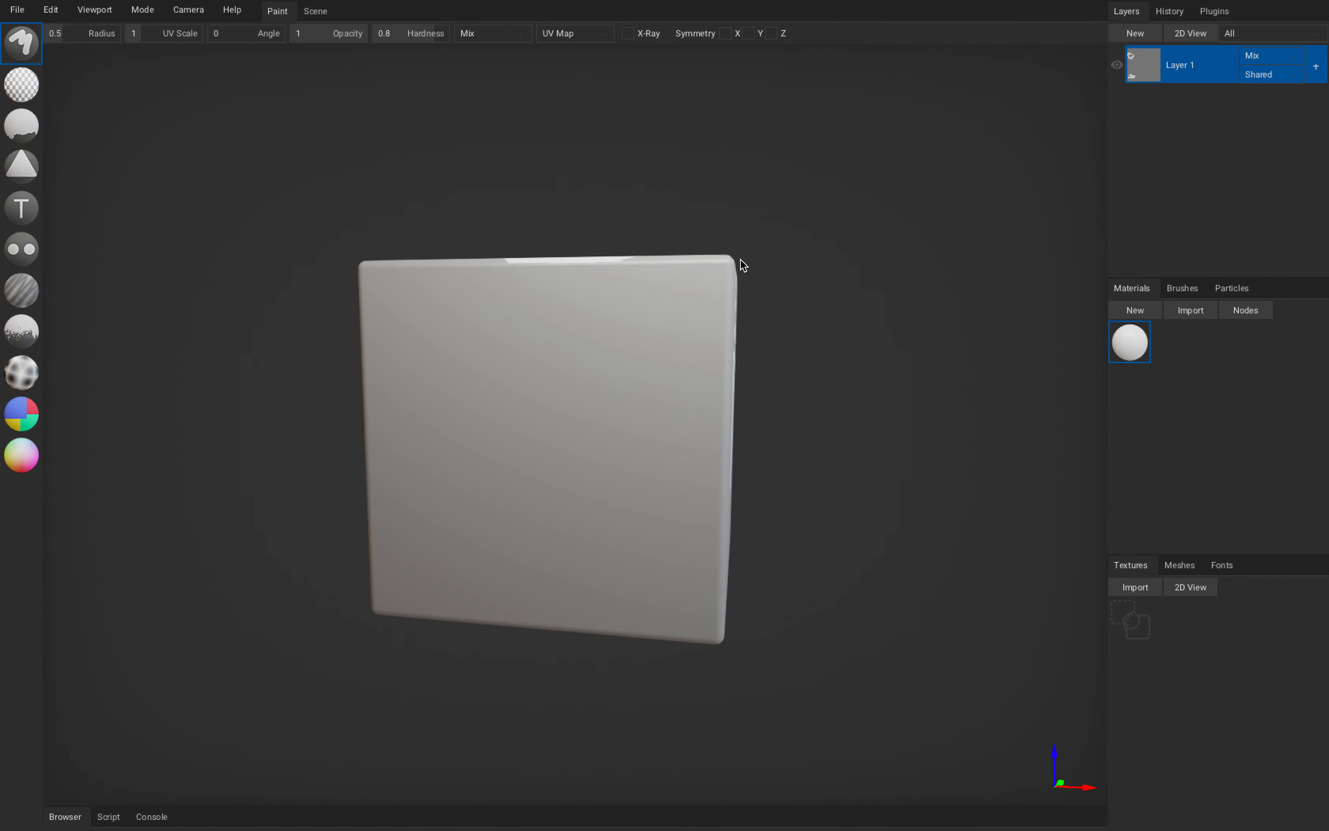
right_click_drag(822, 297, 792, 313)
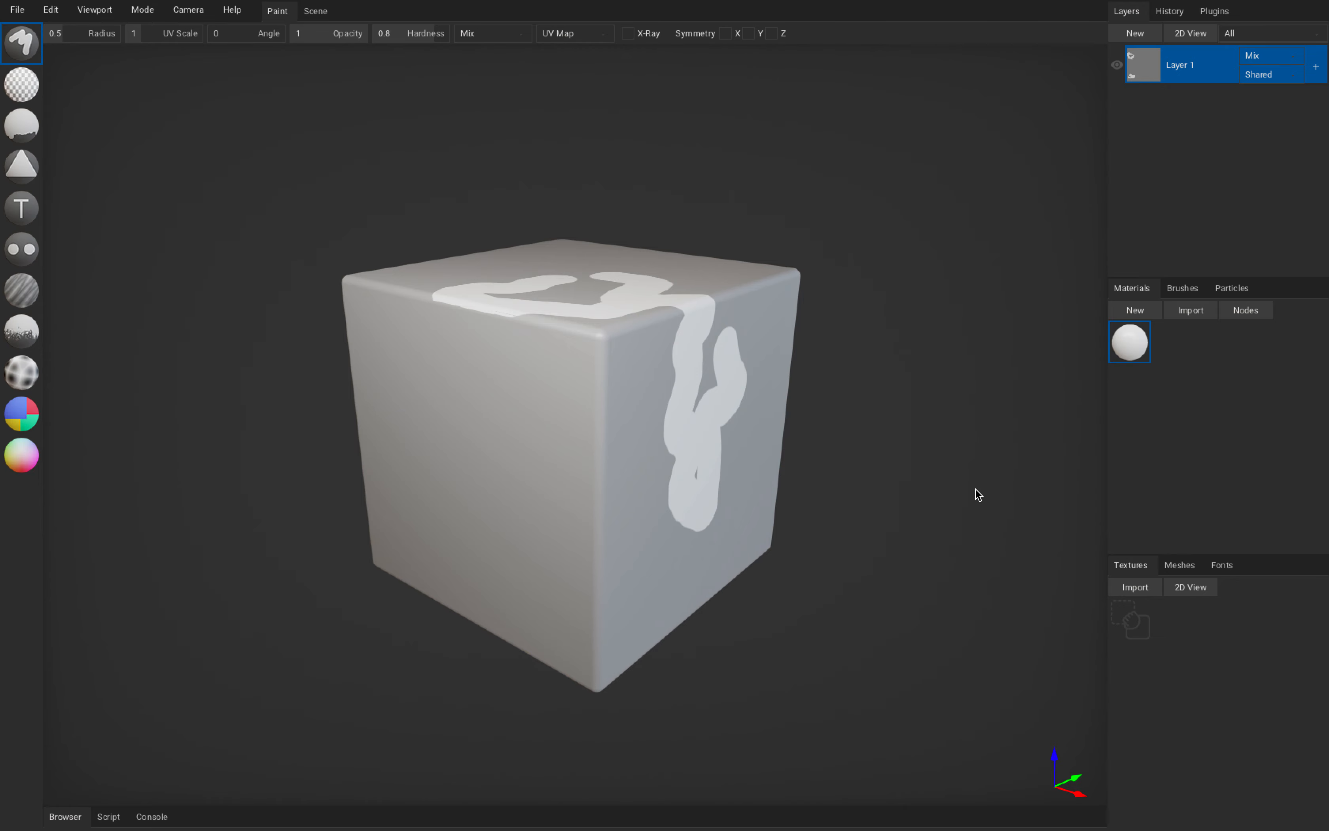
key("ctrl+Left")
left_click_drag(460, 140, 922, 497)
key("ctrl+Right")
key("ctrl+Left")
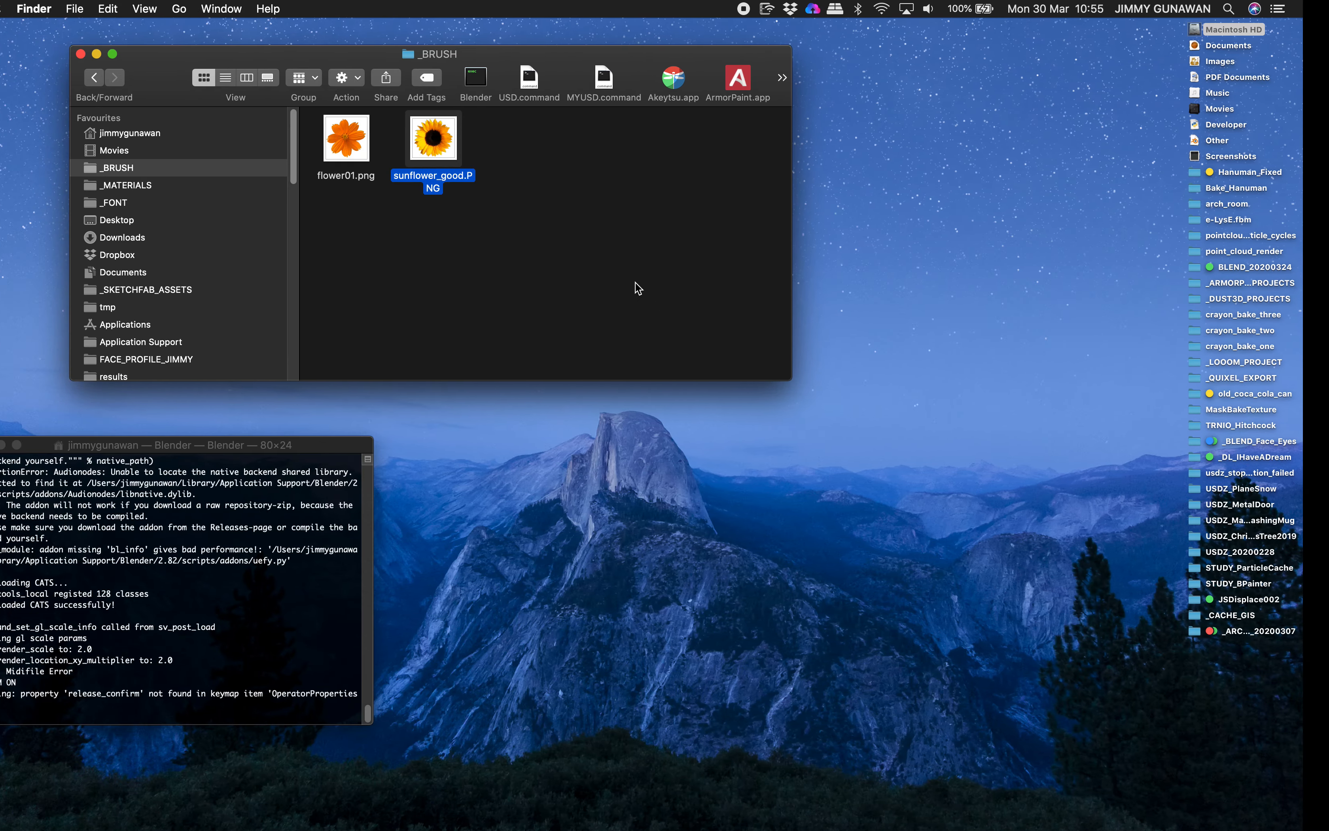
left_click_drag(346, 137, 896, 504)
key("ctrl+Right")
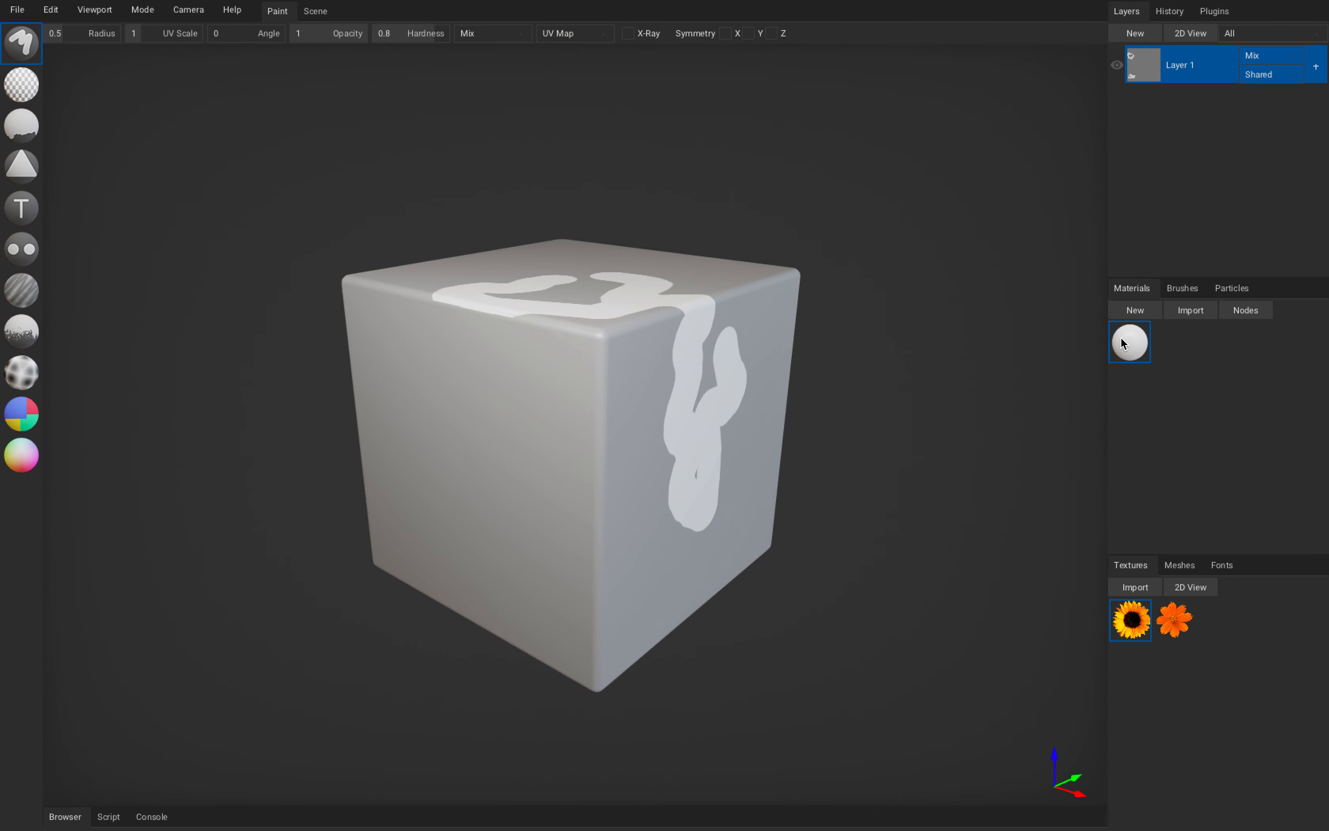
Add the sunflower image texture to the first material's nodes, linking its Color to Base Color and Alpha to Opacity.
double_click(1135, 339)
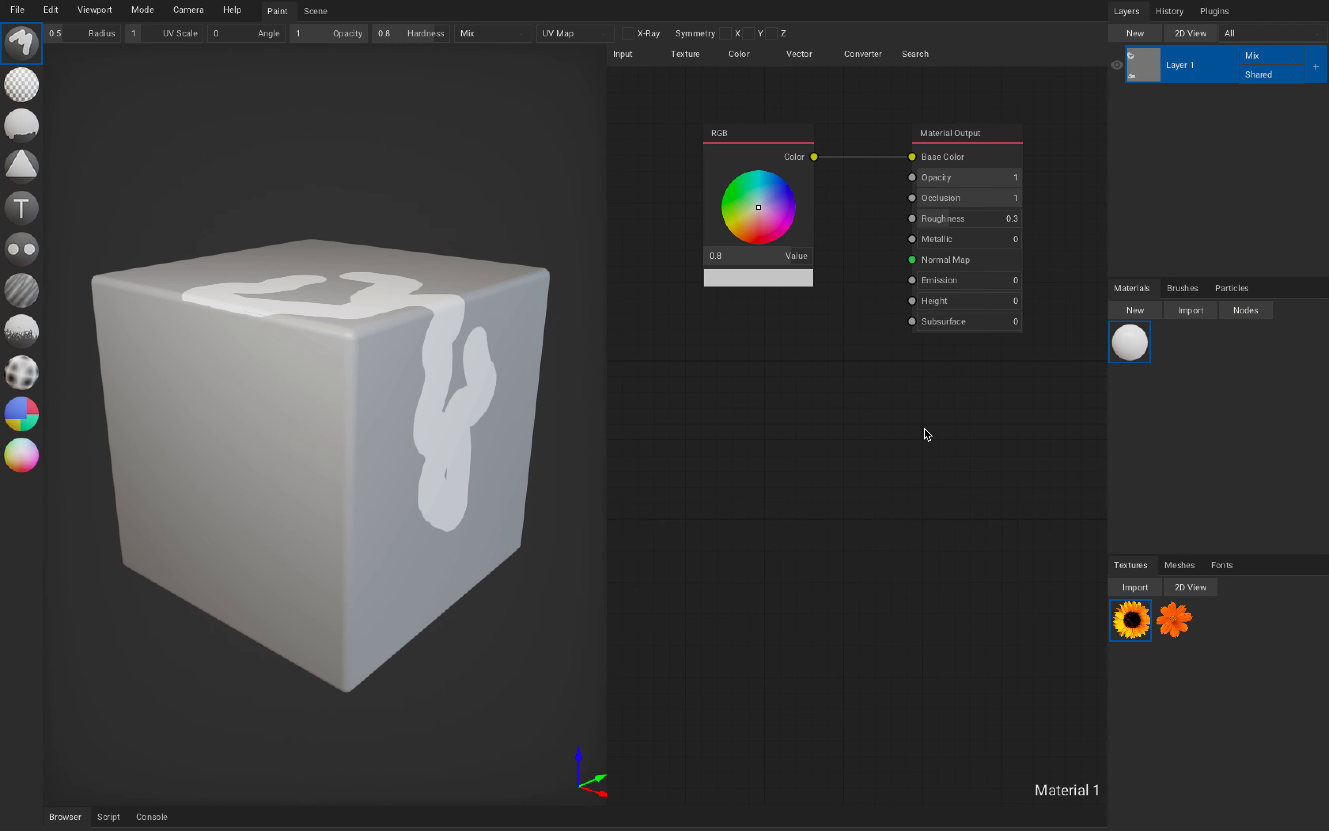
left_click_drag(1107, 608, 752, 398)
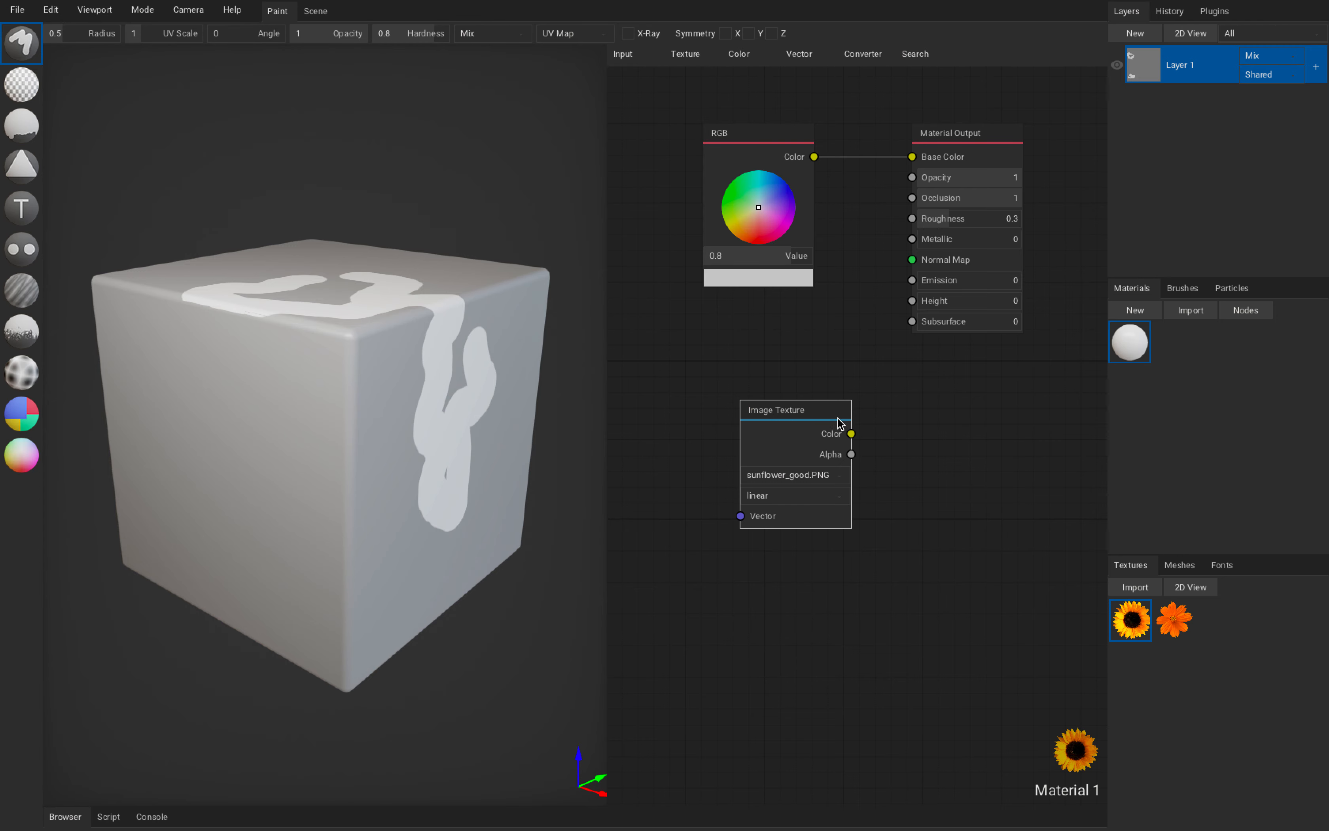
left_click_drag(868, 300, 911, 157)
left_click_drag(799, 410, 723, 339)
left_click_drag(883, 200, 922, 176)
left_click_drag(966, 127, 942, 253)
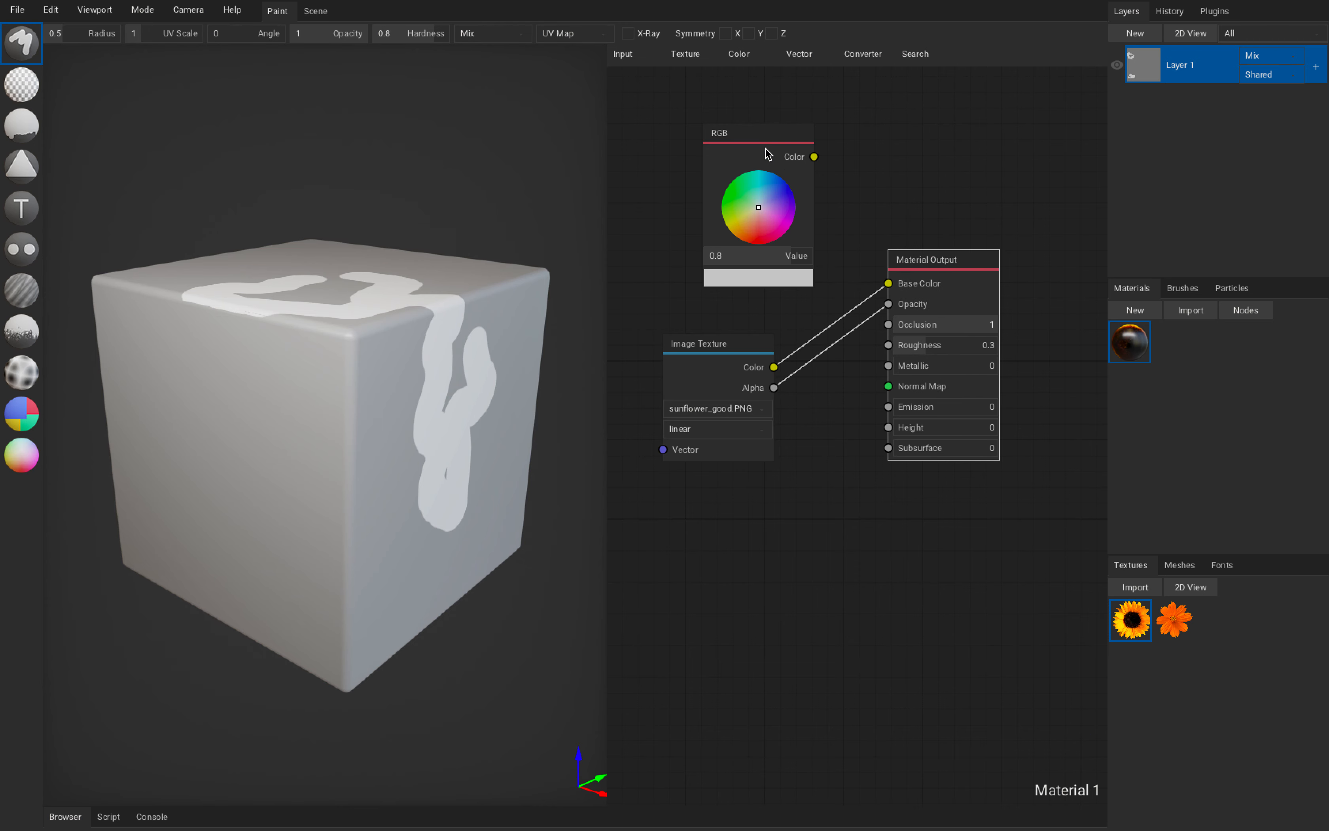
left_click_drag(769, 157, 752, 158)
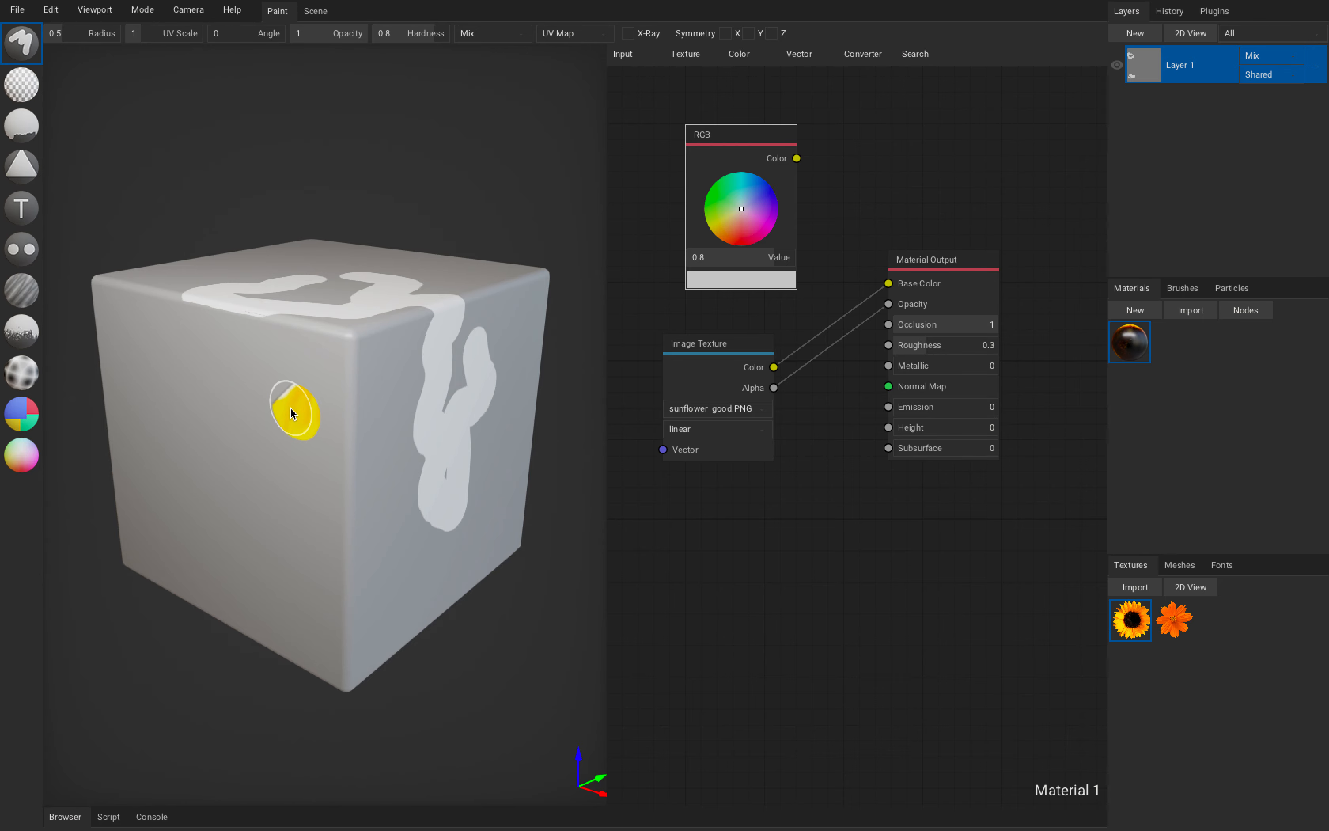
Paint freehand strokes of the sunflower material across the faces of the cube with the Brush tool.
right_click_drag(282, 438, 366, 405)
mouse_move(343, 403)
left_mouse_down()
mouse_move(276, 332)
mouse_move(396, 369)
left_mouse_up()
right_click_drag(483, 392, 296, 392)
left_click_drag(338, 530, 375, 591)
right_click_drag(327, 530, 472, 510)
mouse_move(462, 509)
left_mouse_down()
mouse_move(453, 394)
mouse_move(290, 508)
mouse_move(277, 383)
left_mouse_up()
right_click_drag(316, 423, 282, 403)
mouse_move(324, 450)
left_mouse_down()
mouse_move(291, 588)
mouse_move(258, 447)
mouse_move(357, 483)
left_mouse_up()
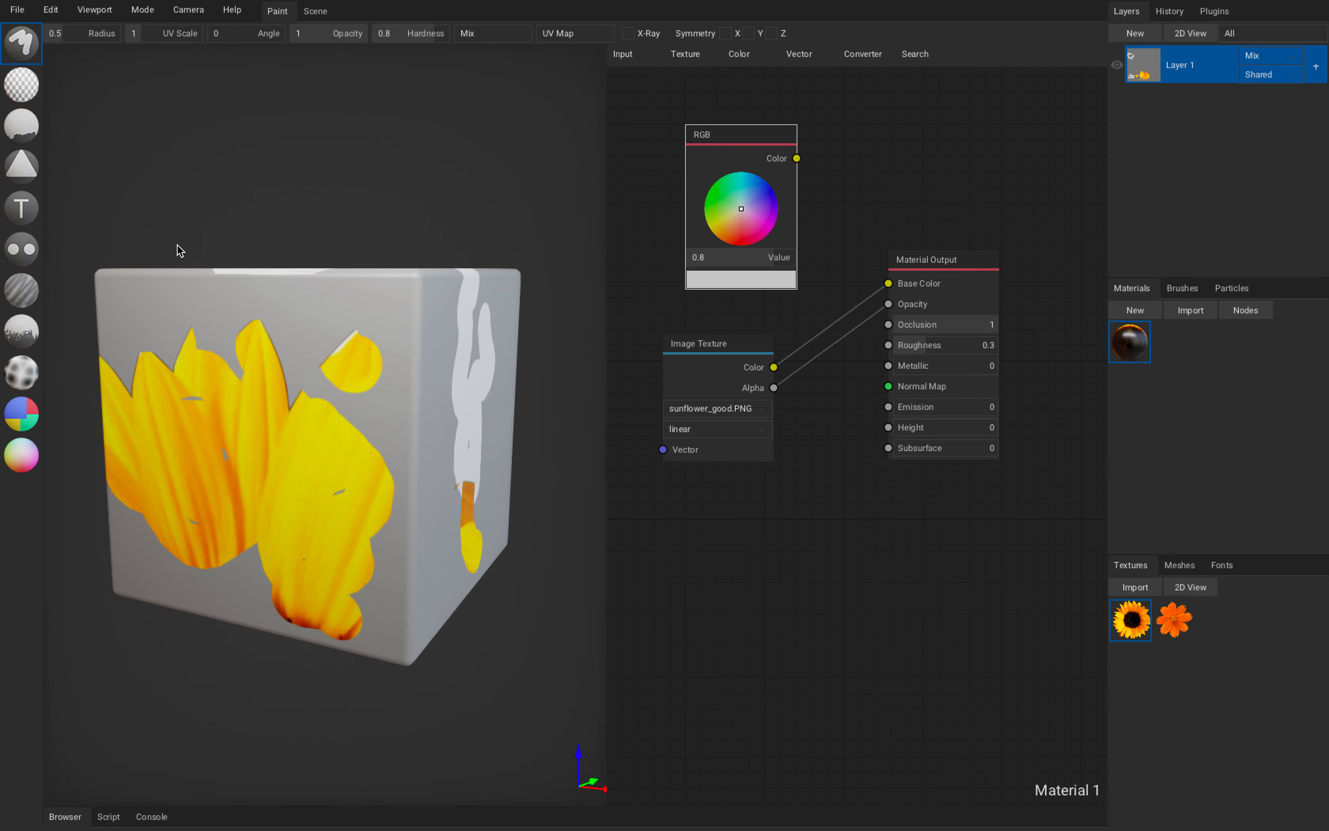
mouse_move(329, 364)
right_mouse_down()
mouse_move(374, 419)
mouse_move(388, 412)
mouse_move(273, 434)
right_mouse_up()
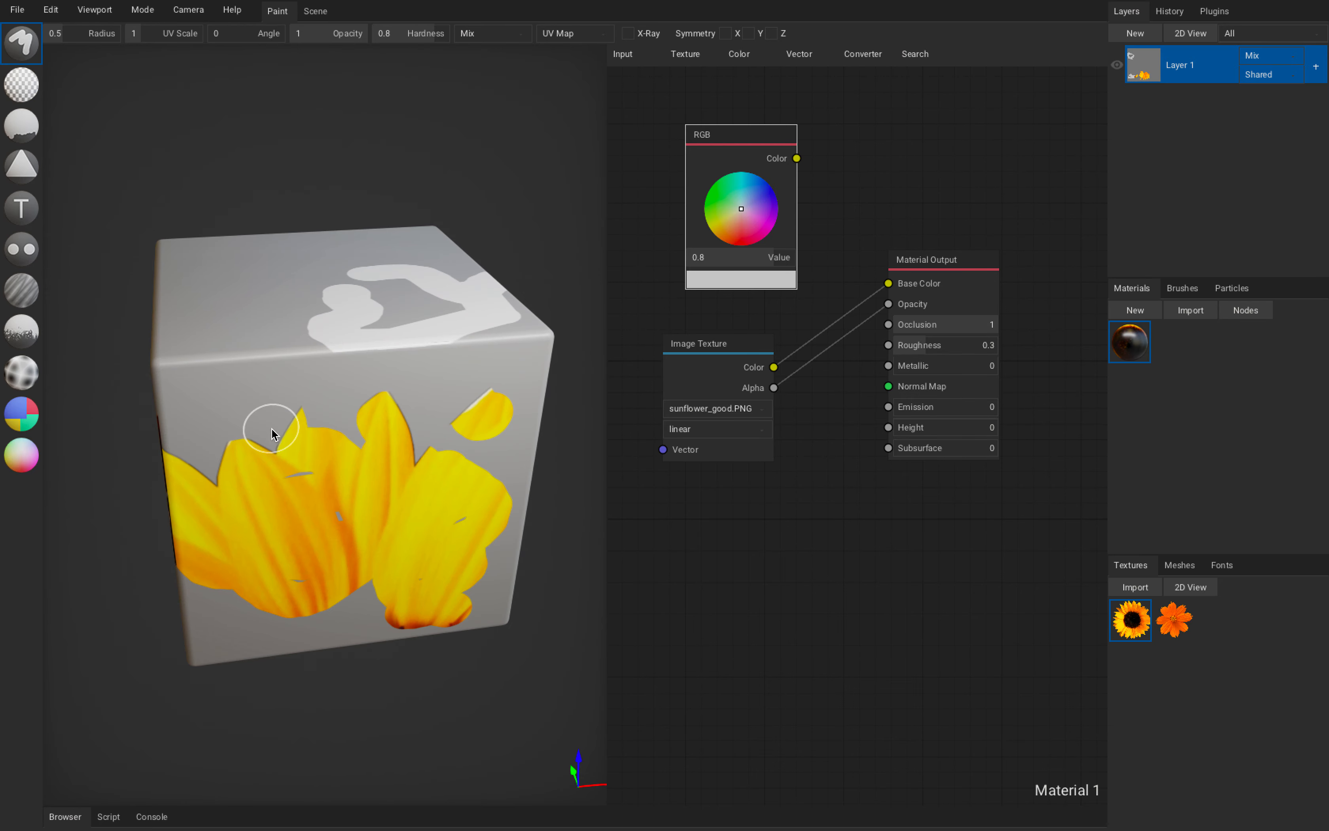
Stamp sunflower decals on the cube's top, corner and side faces with the Decal tool.
left_click(27, 166)
mouse_move(189, 255)
right_mouse_down()
mouse_move(318, 342)
mouse_move(316, 141)
mouse_move(343, 339)
mouse_move(304, 421)
mouse_move(254, 443)
right_mouse_up()
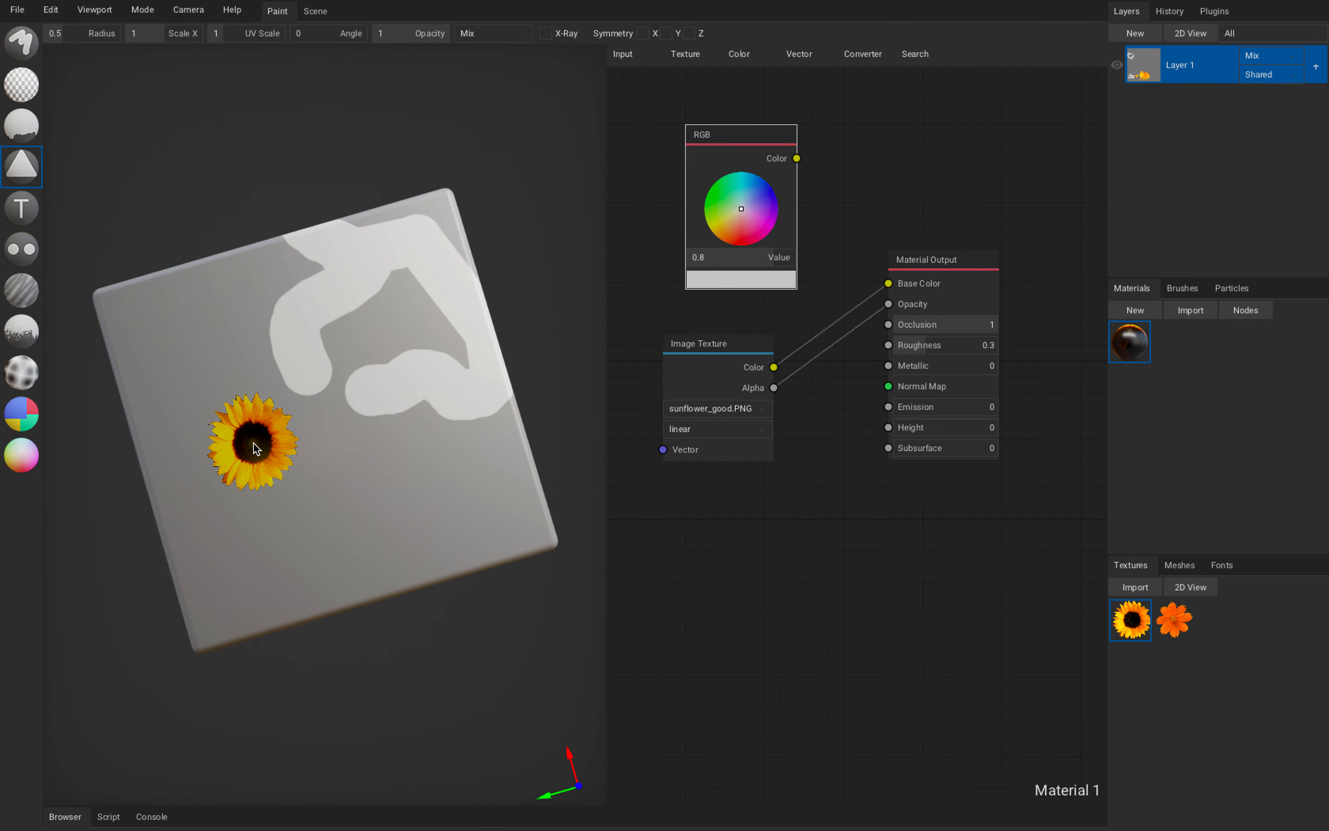
right_click_drag(338, 492, 447, 357)
mouse_move(352, 379)
right_mouse_down()
mouse_move(300, 442)
mouse_move(329, 464)
mouse_move(388, 354)
mouse_move(290, 422)
right_mouse_up()
right_click_drag(409, 363, 308, 383)
left_click(334, 391)
right_click_drag(454, 403, 374, 393)
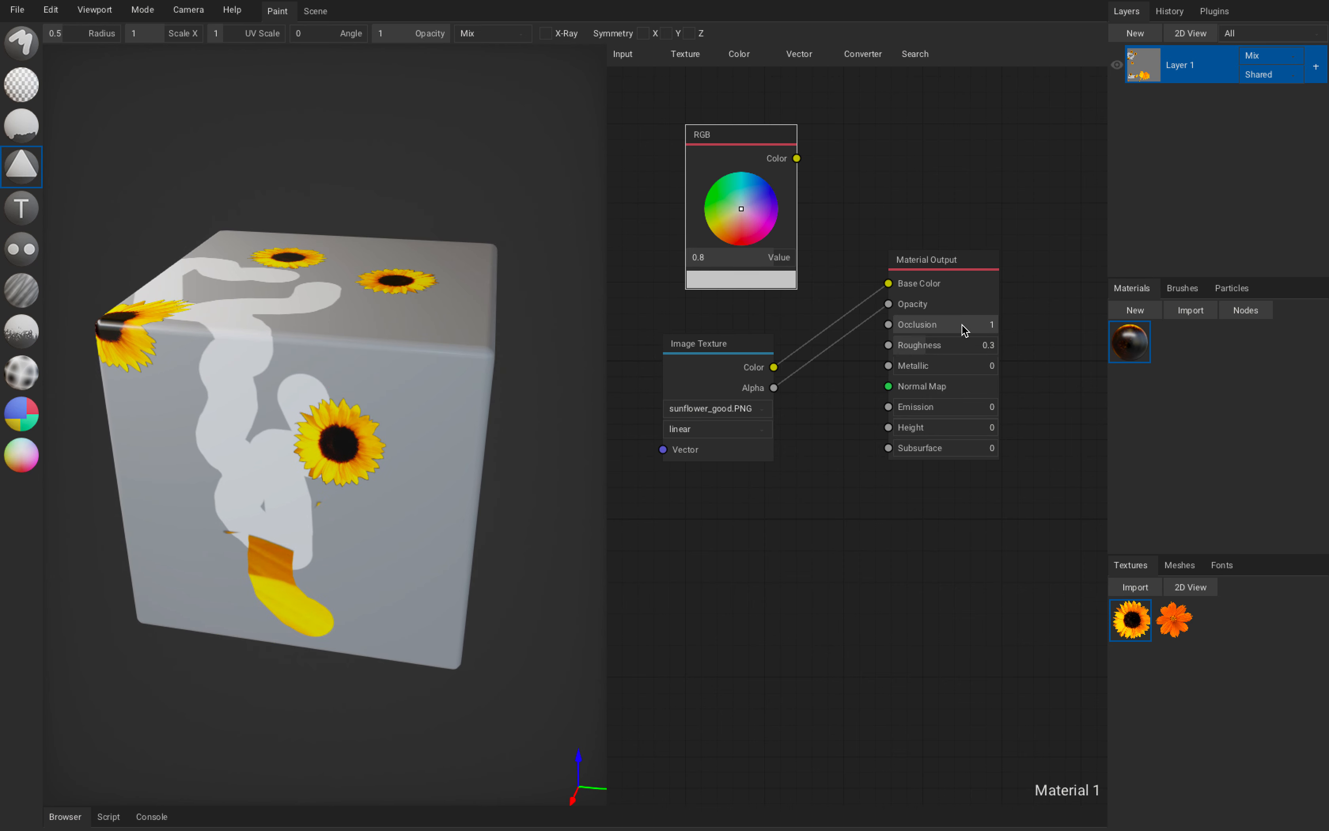
Set the sunflower material's Roughness to 0.06 and Metallic to 0.89, and stamp more decals around the cube.
left_click_drag(936, 351, 896, 349)
left_click_drag(920, 366, 989, 367)
left_click(382, 430)
right_click_drag(380, 429, 391, 409)
left_click(305, 386)
mouse_move(301, 392)
right_mouse_down()
mouse_move(327, 398)
mouse_move(283, 367)
mouse_move(389, 363)
mouse_move(421, 301)
mouse_move(409, 296)
mouse_move(422, 324)
mouse_move(433, 319)
mouse_move(349, 409)
mouse_move(366, 414)
mouse_move(273, 484)
mouse_move(329, 498)
mouse_move(298, 386)
right_mouse_up()
left_click(233, 388)
left_click(383, 427)
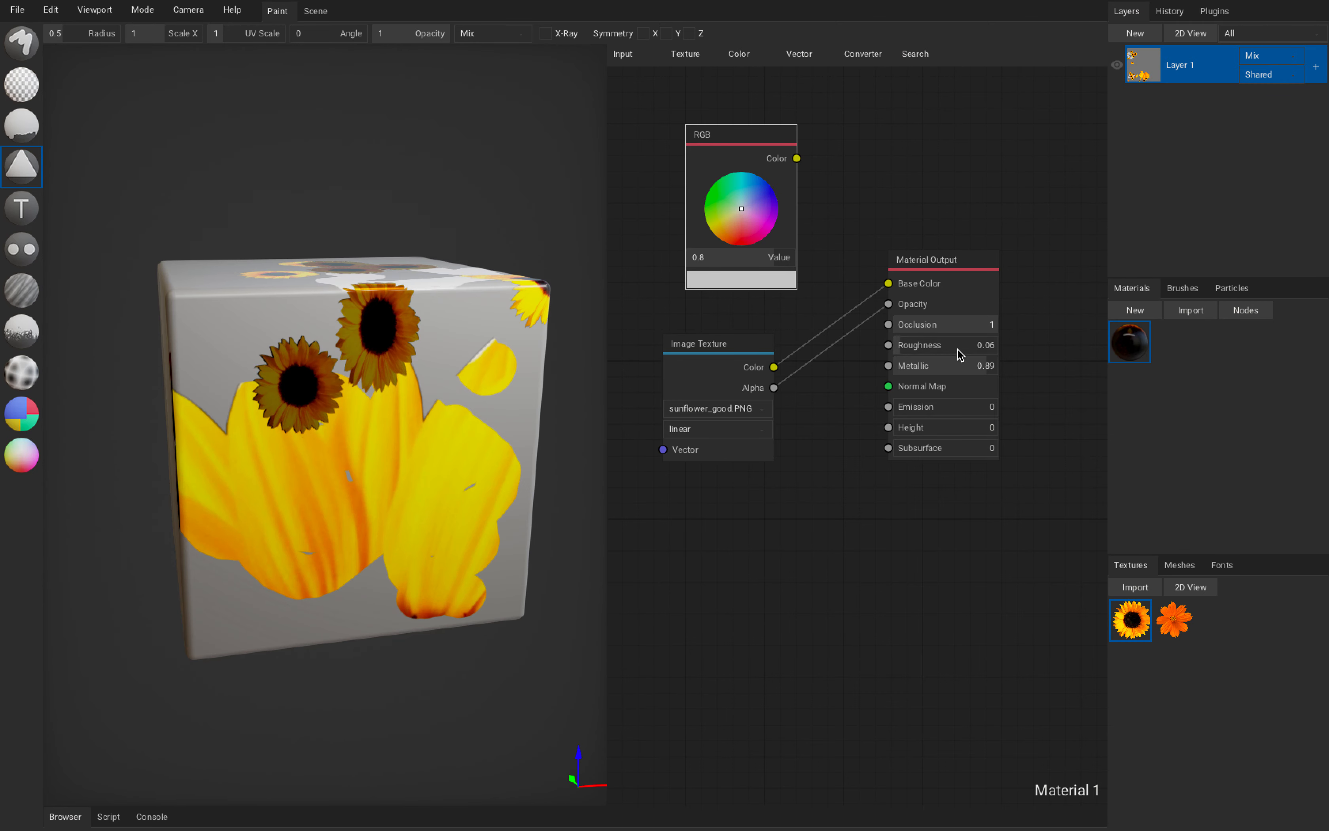
Create a second material using flower01.png, linking the image's Color to Base Color and Alpha to Opacity.
left_click_drag(884, 292, 828, 193)
left_click(625, 206)
left_click(1134, 311)
left_click_drag(1175, 626, 818, 388)
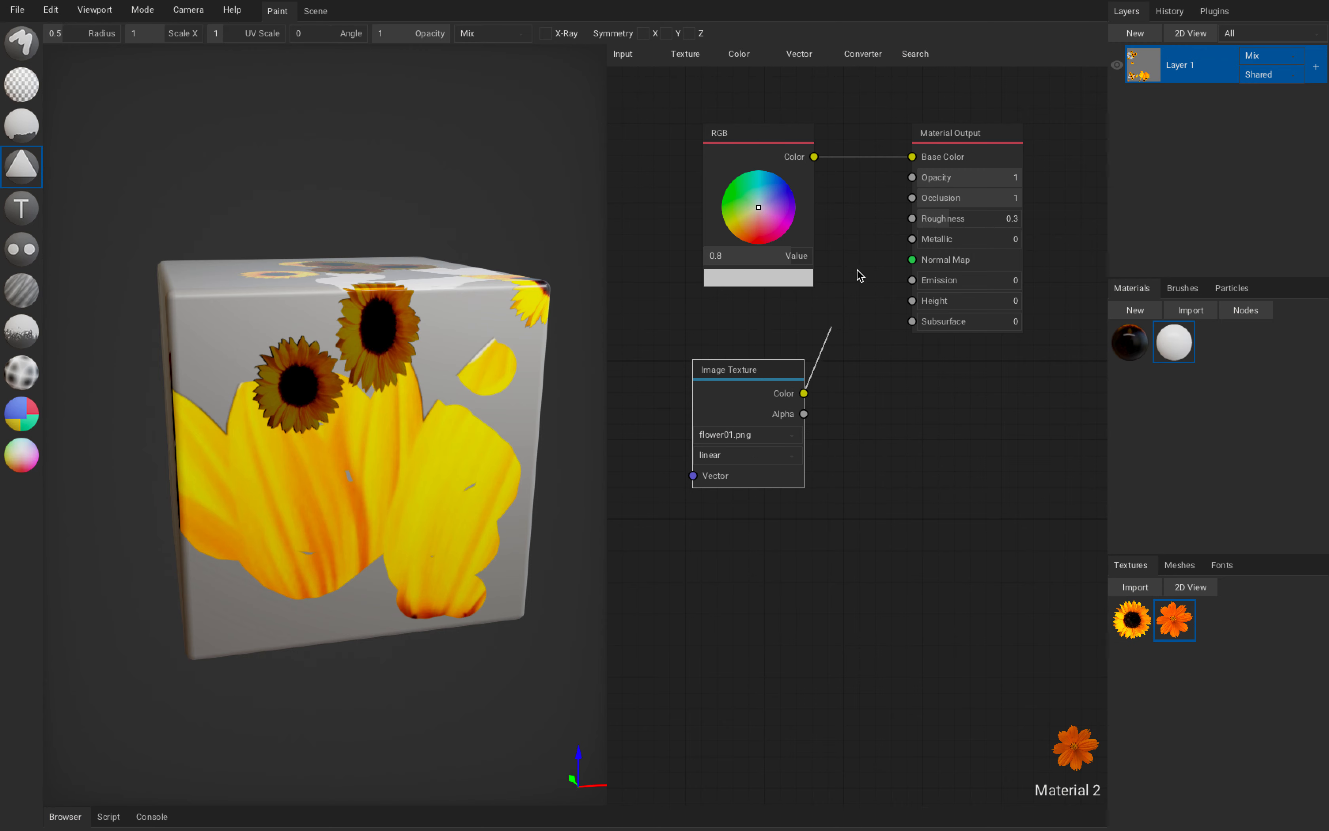
left_click_drag(908, 164, 912, 157)
left_click_drag(890, 256, 912, 177)
Stamp individual orange flower decals around the sunflowers on several faces of the cube.
left_click(419, 403)
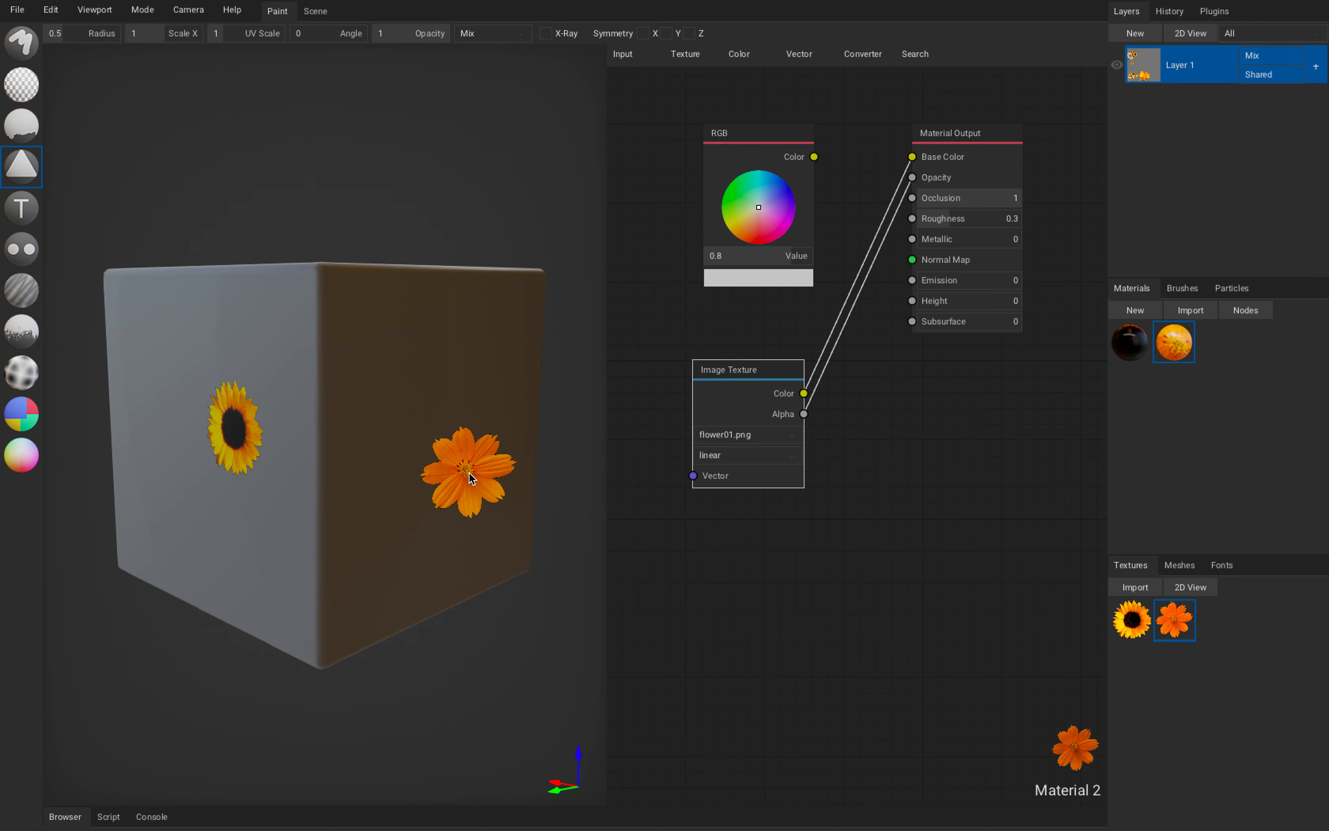
left_click(323, 429)
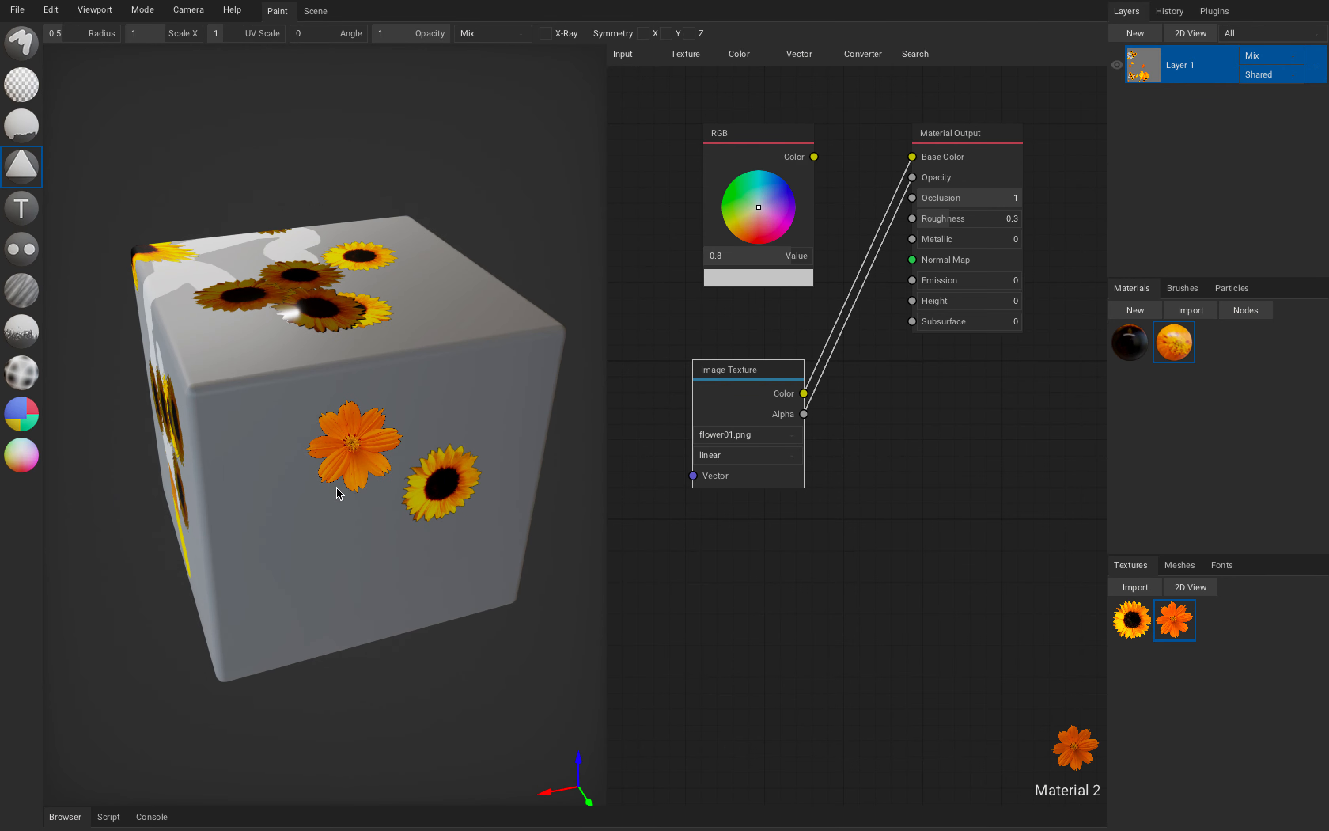
left_click(346, 516)
key("1")
left_click(346, 477)
mouse_move(346, 477)
right_mouse_down()
mouse_move(347, 599)
mouse_move(368, 397)
right_mouse_up()
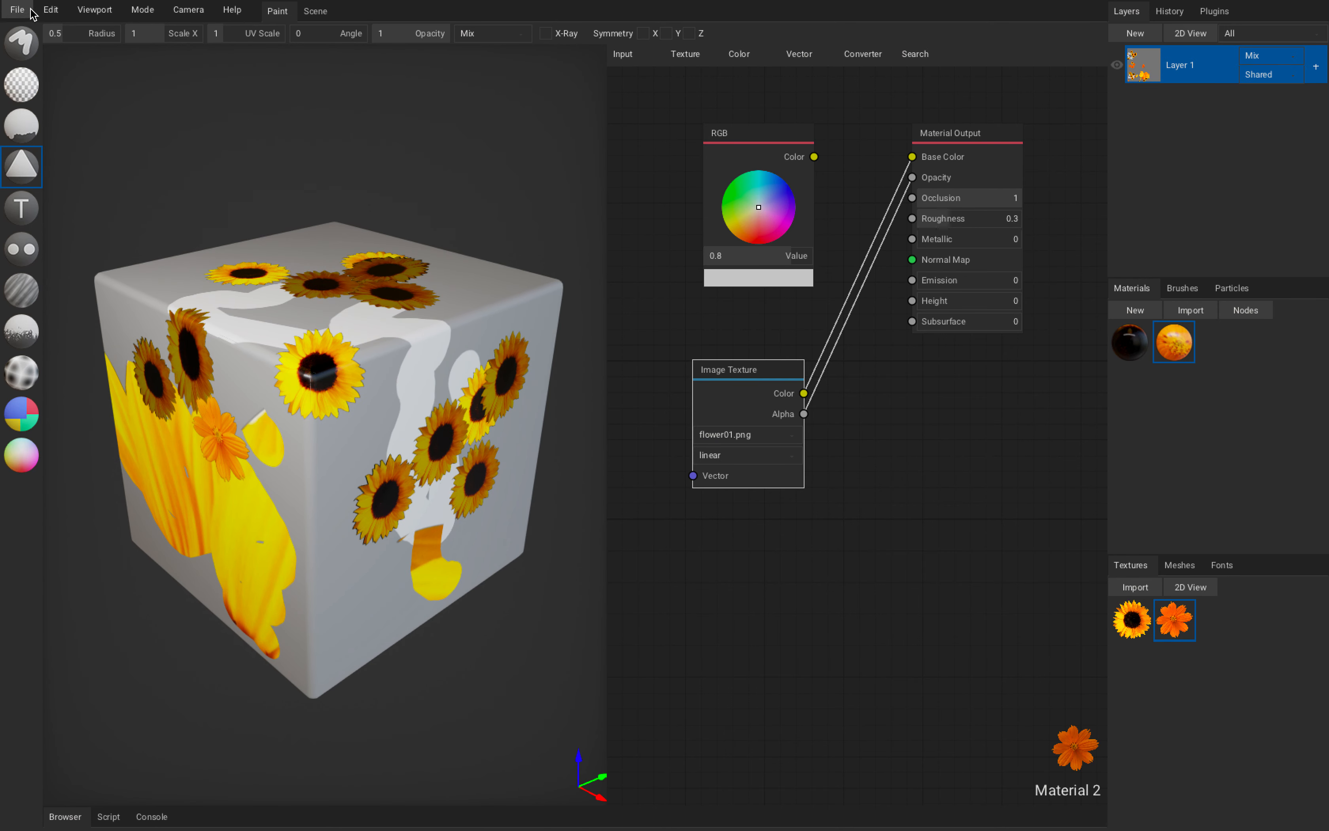
right_click_drag(189, 270, 360, 337)
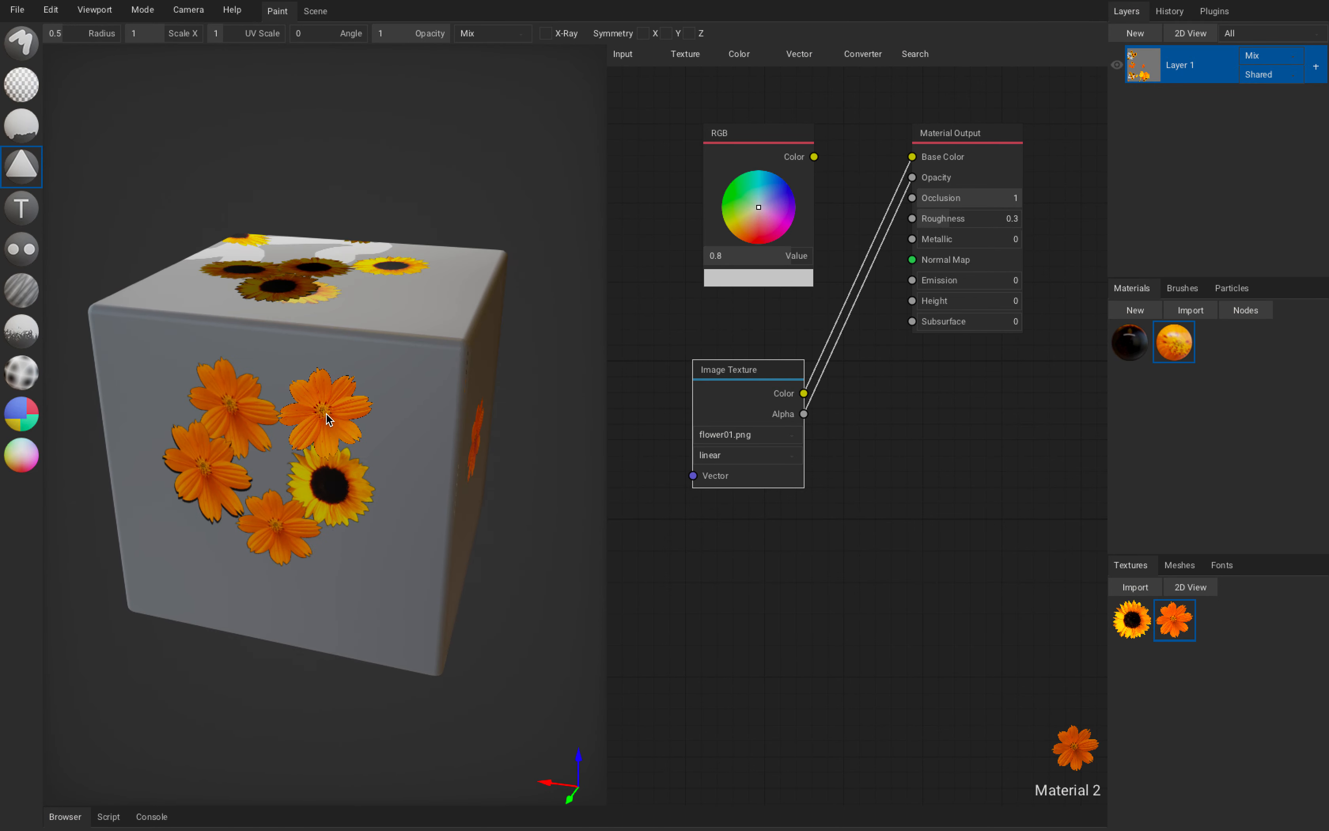
left_click(325, 413)
mouse_move(311, 413)
right_mouse_down()
mouse_move(343, 424)
mouse_move(334, 468)
mouse_move(276, 453)
mouse_move(290, 405)
mouse_move(298, 422)
mouse_move(232, 410)
mouse_move(242, 343)
right_mouse_up()
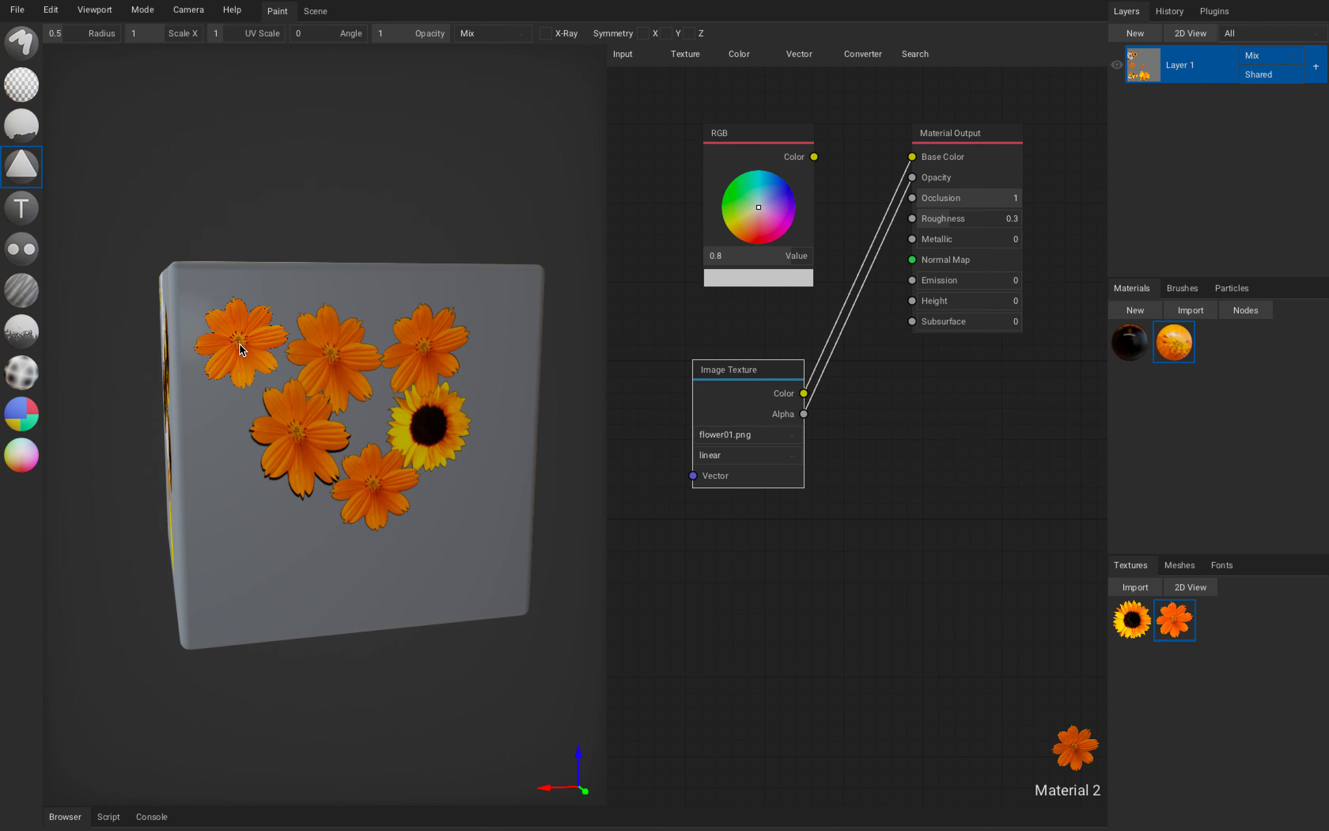
Paint continuous trails of overlapping orange flower decals across the cube's side and top faces.
right_click_drag(318, 456, 312, 564)
mouse_move(313, 564)
left_mouse_down()
mouse_move(421, 482)
mouse_move(325, 341)
mouse_move(222, 381)
left_mouse_up()
right_click_drag(222, 382, 362, 321)
mouse_move(362, 320)
left_mouse_down()
mouse_move(290, 439)
mouse_move(261, 567)
mouse_move(296, 470)
left_mouse_up()
right_click_drag(296, 469, 324, 431)
mouse_move(324, 431)
left_mouse_down()
mouse_move(220, 405)
mouse_move(306, 504)
mouse_move(338, 387)
mouse_move(417, 423)
mouse_move(379, 451)
mouse_move(244, 450)
mouse_move(290, 407)
mouse_move(375, 418)
mouse_move(283, 375)
mouse_move(209, 376)
left_mouse_up()
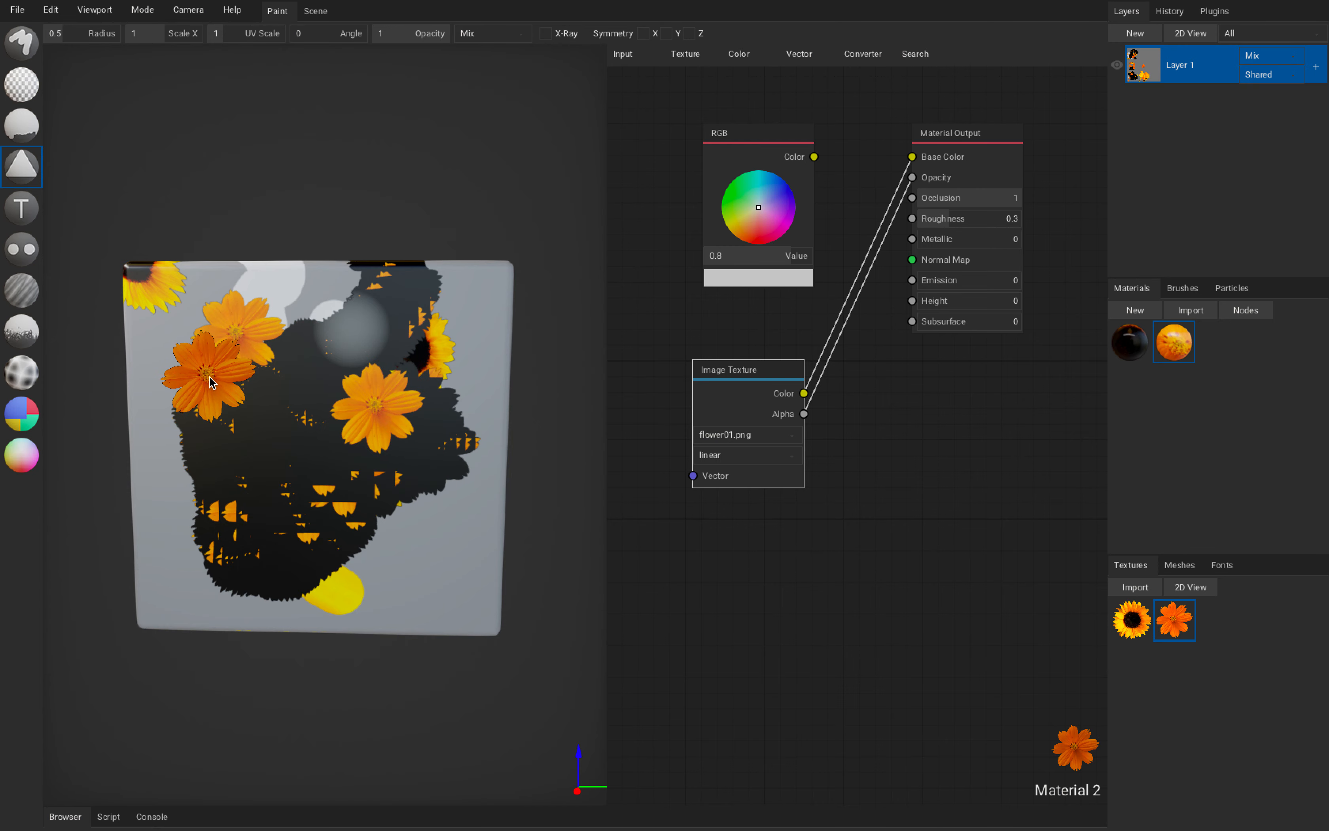
mouse_move(325, 442)
left_mouse_down()
mouse_move(384, 472)
mouse_move(366, 516)
mouse_move(216, 490)
mouse_move(279, 284)
left_mouse_up()
right_click_drag(279, 284, 362, 302)
right_click_drag(460, 303, 329, 329)
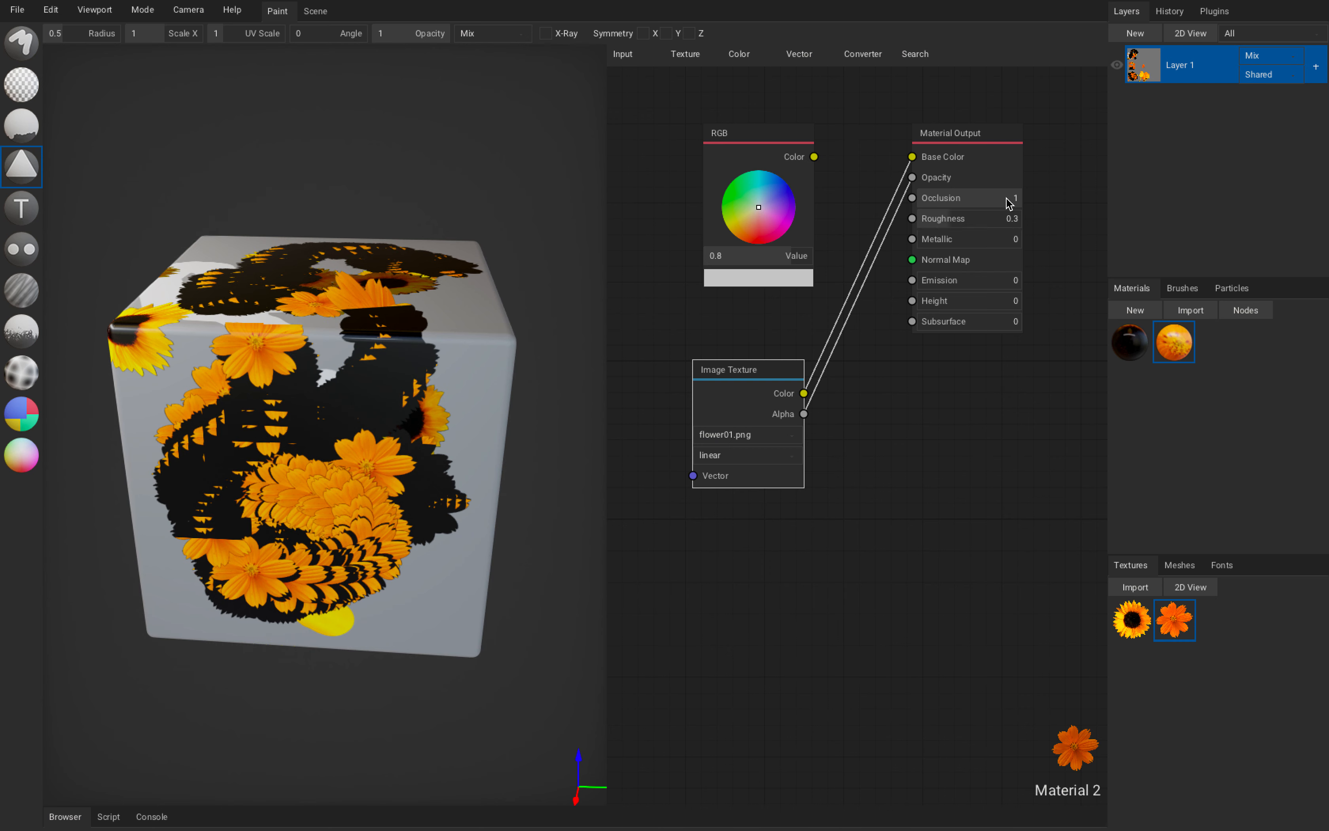
Set the brush's Lazy Radius to 0.89 and Lazy Step to 0.8, and paint flower decals on the cube.
left_click(1182, 288)
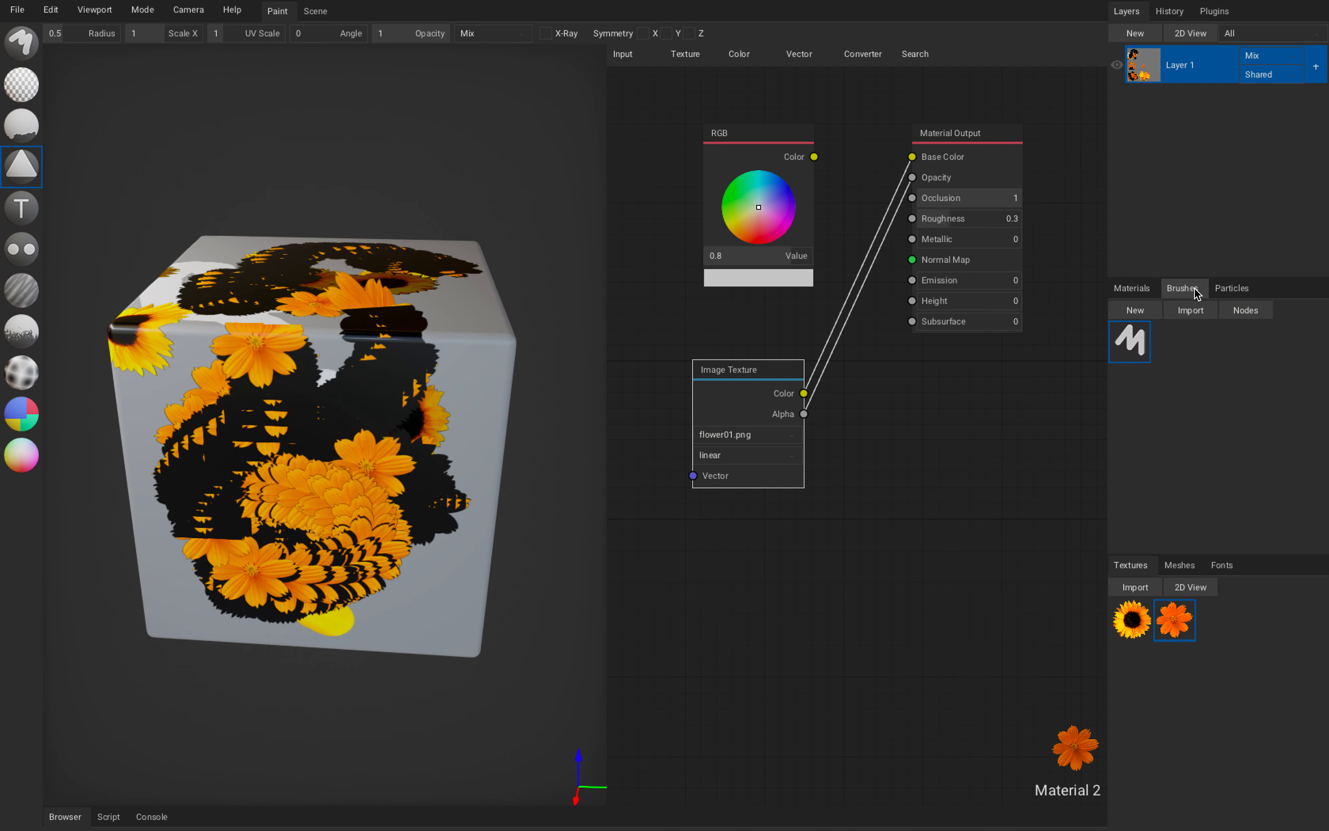
left_click(1138, 350)
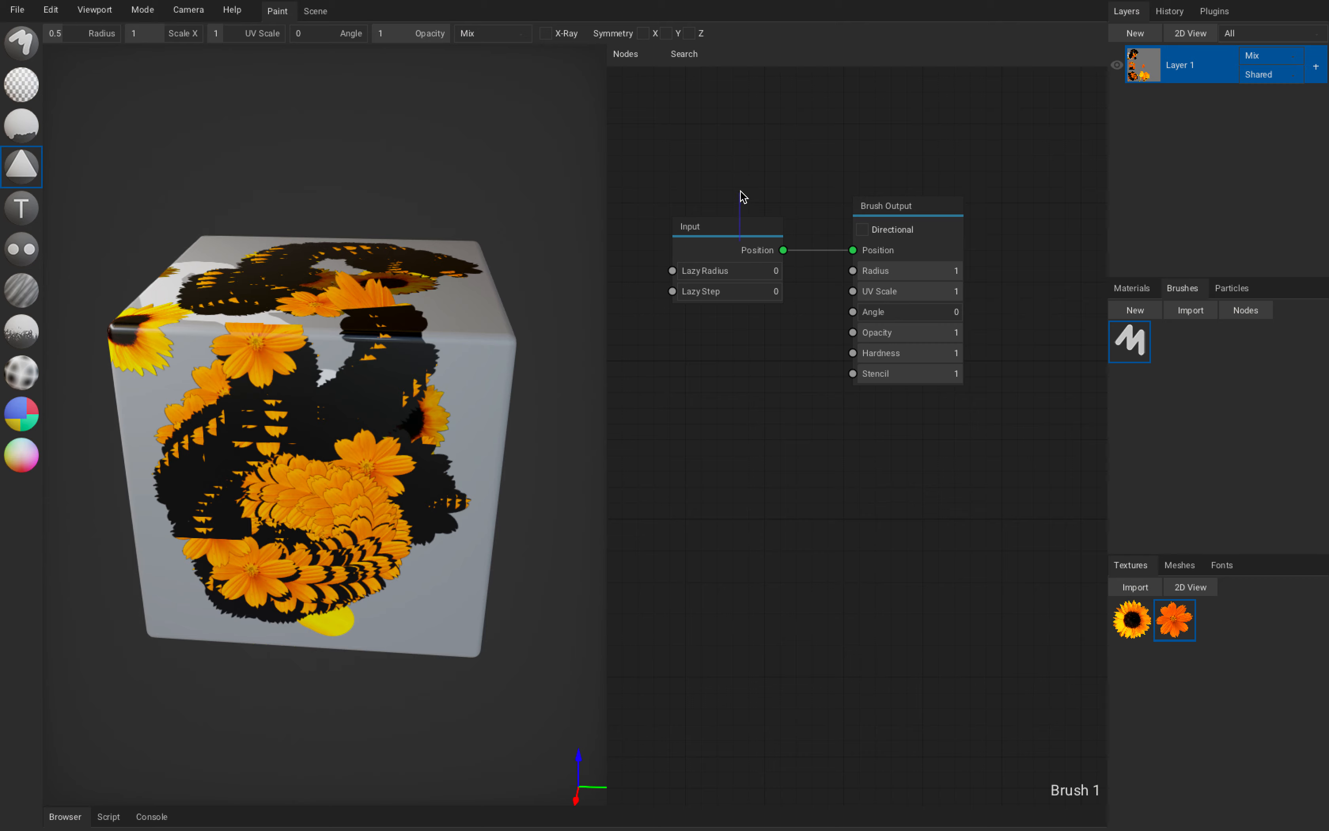
left_click(771, 270)
left_click(763, 291)
mouse_move(322, 423)
left_mouse_down()
mouse_move(286, 495)
mouse_move(269, 455)
left_mouse_up()
right_click_drag(269, 455, 403, 415)
left_click_drag(403, 416, 358, 357)
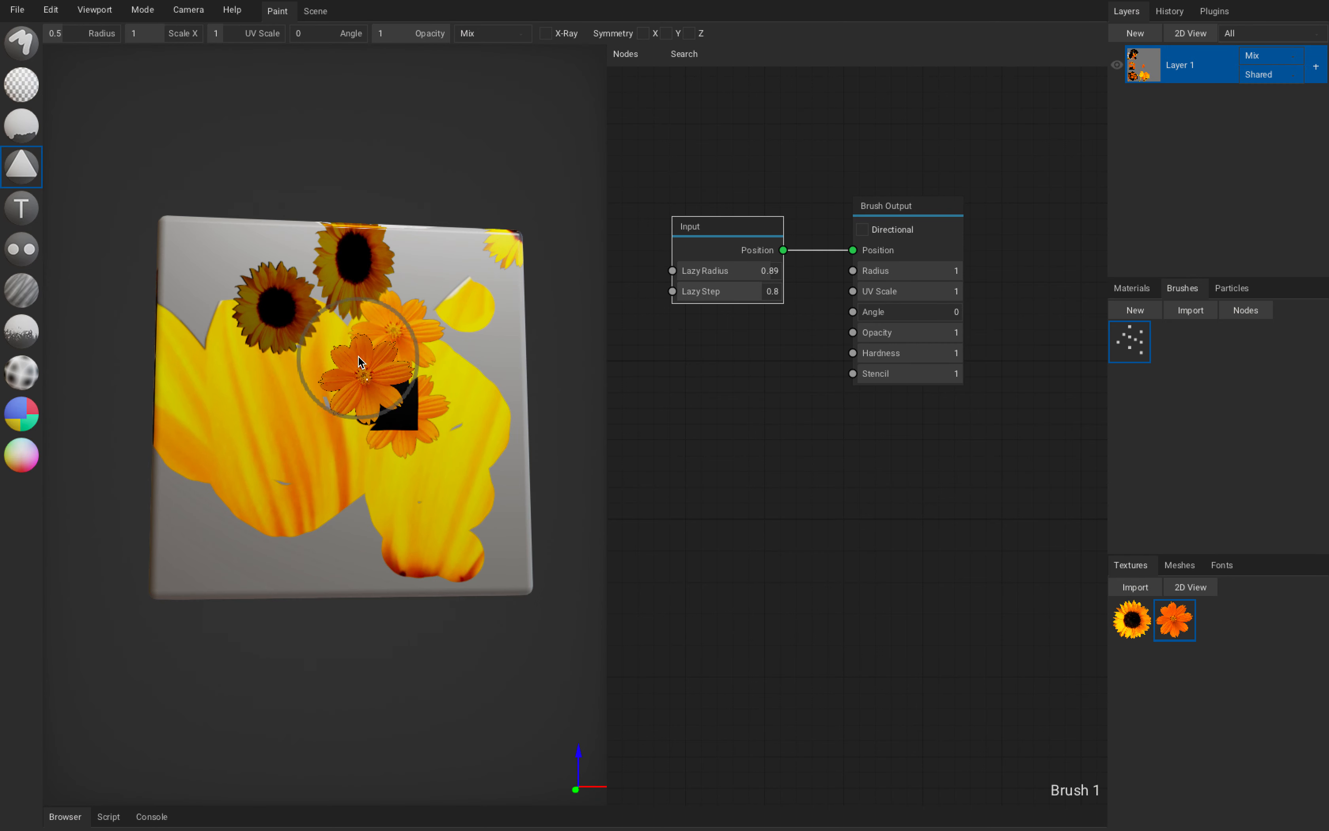
Paint flower material strokes with the Brush tool, setting the Lazy Step to 0 between strokes.
left_click(21, 42)
mouse_move(265, 372)
left_mouse_down()
mouse_move(310, 352)
mouse_move(362, 372)
mouse_move(384, 425)
mouse_move(342, 467)
mouse_move(352, 462)
left_mouse_up()
left_click_drag(739, 296, 654, 299)
mouse_move(329, 310)
left_mouse_down()
mouse_move(246, 425)
mouse_move(315, 462)
mouse_move(419, 350)
left_mouse_up()
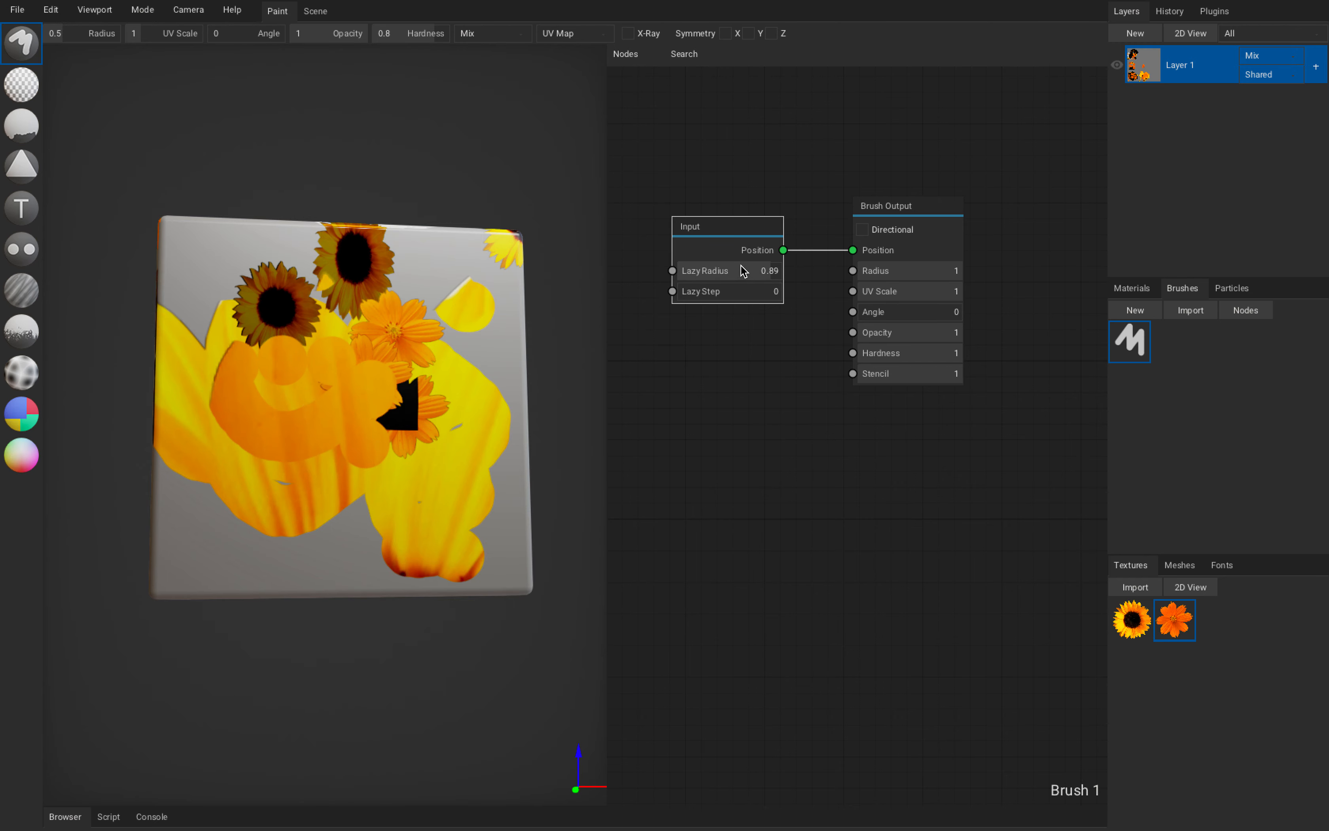
Set the Lazy Radius to 0 and Lazy Step to 0.37, and paint a trail of flower decals.
left_click_drag(741, 270, 632, 291)
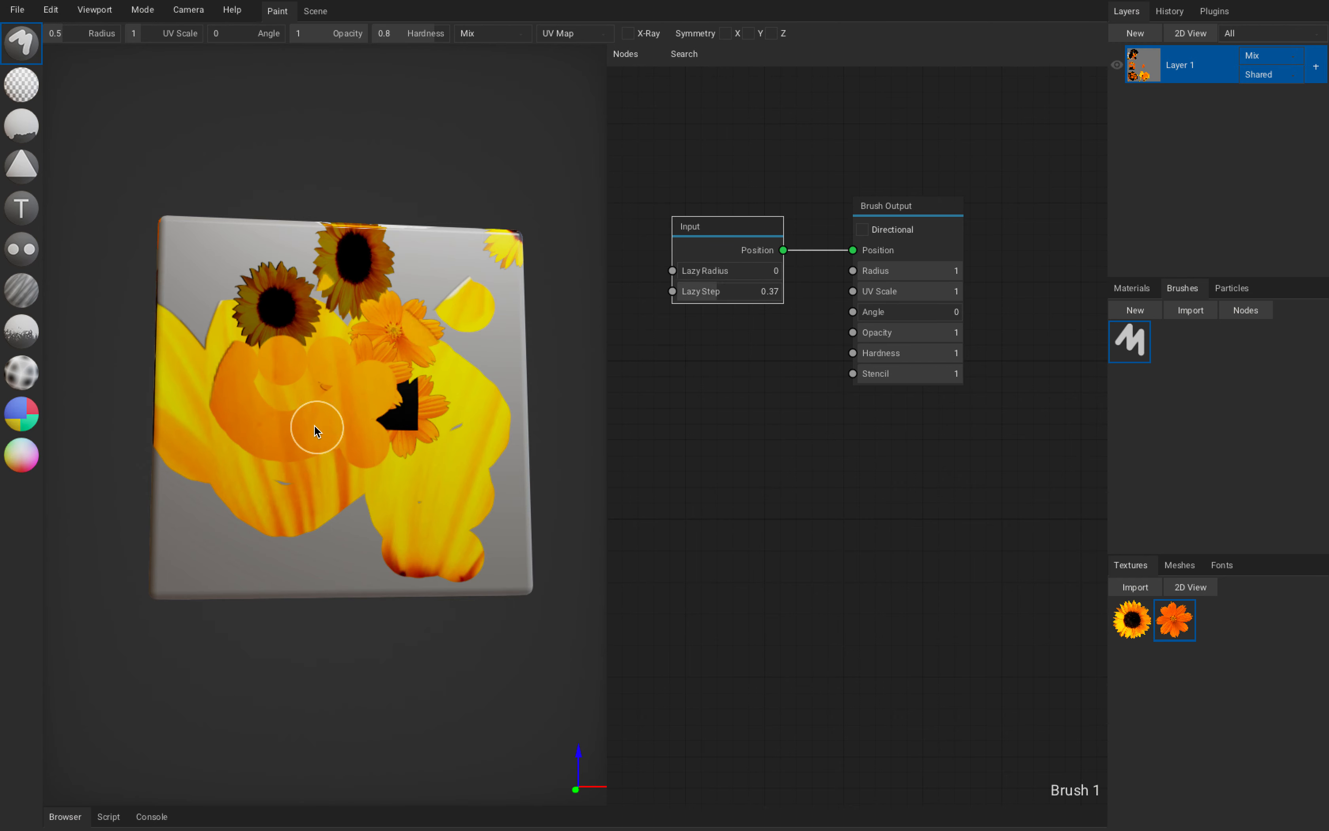
right_click_drag(368, 351, 250, 321)
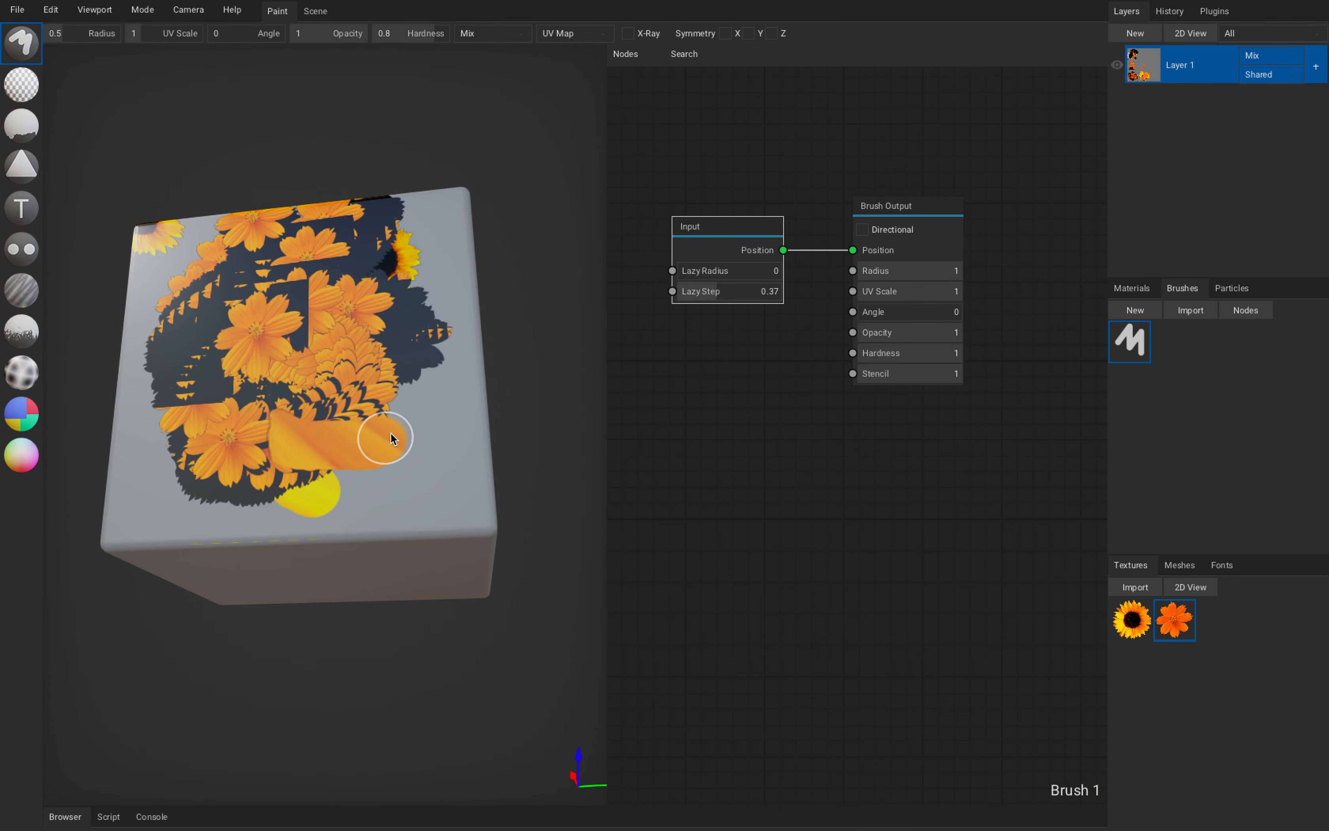
left_click(21, 166)
mouse_move(223, 404)
left_mouse_down()
mouse_move(248, 473)
mouse_move(371, 396)
left_mouse_up()
right_click_drag(424, 357, 361, 363)
Adjust the brush's Lazy Step and paint another trail of flower decals to compare the spacing.
left_click_drag(765, 294, 788, 300)
mouse_move(376, 304)
left_mouse_down()
mouse_move(434, 484)
mouse_move(441, 336)
left_mouse_up()
left_click_drag(747, 292, 738, 292)
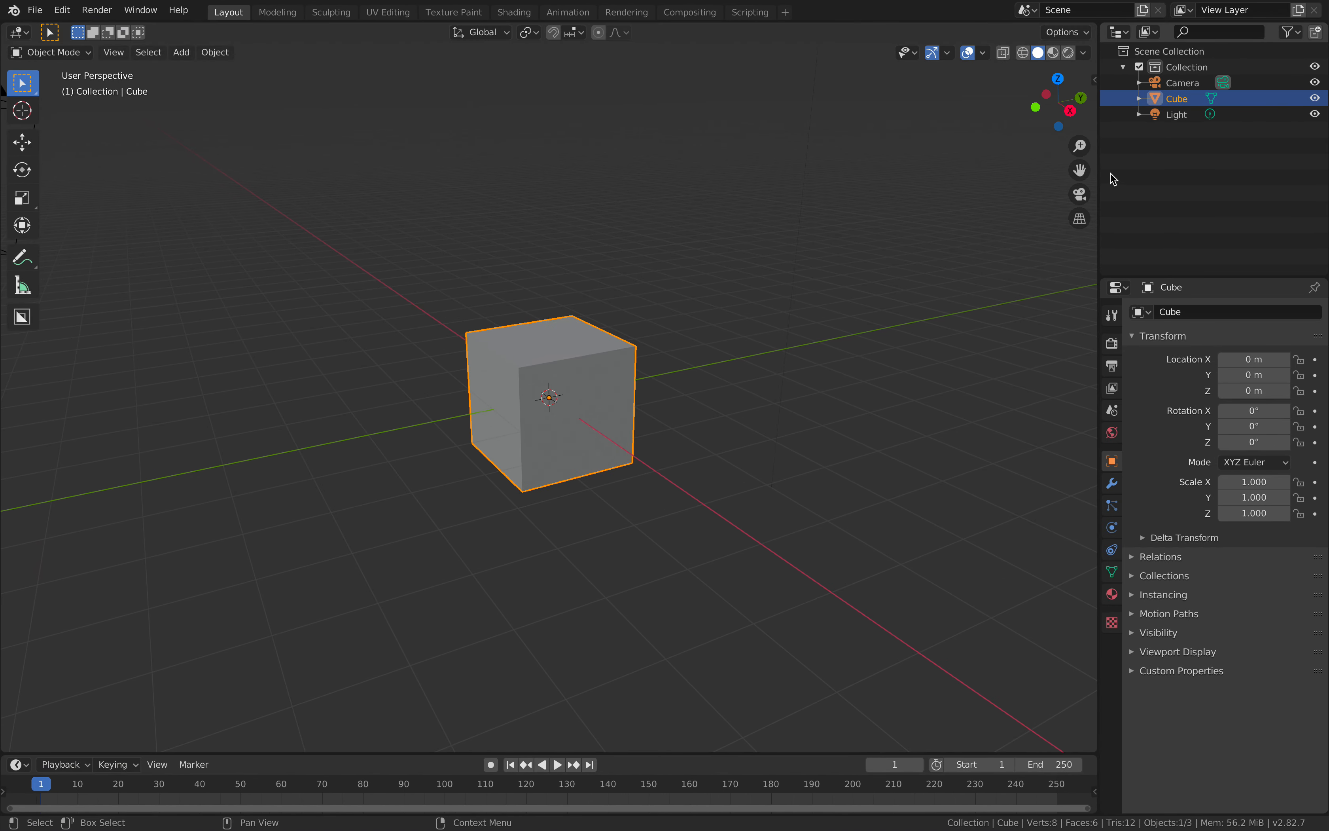
Switch to Blender and open the Texture Paint workspace for the default cube.
left_click_drag(1099, 176, 1095, 176)
mouse_move(681, 307)
middle_mouse_down()
mouse_move(702, 332)
mouse_move(697, 312)
middle_mouse_up()
scroll(701, 329, "up", 2)
scroll(697, 312, "up", 1)
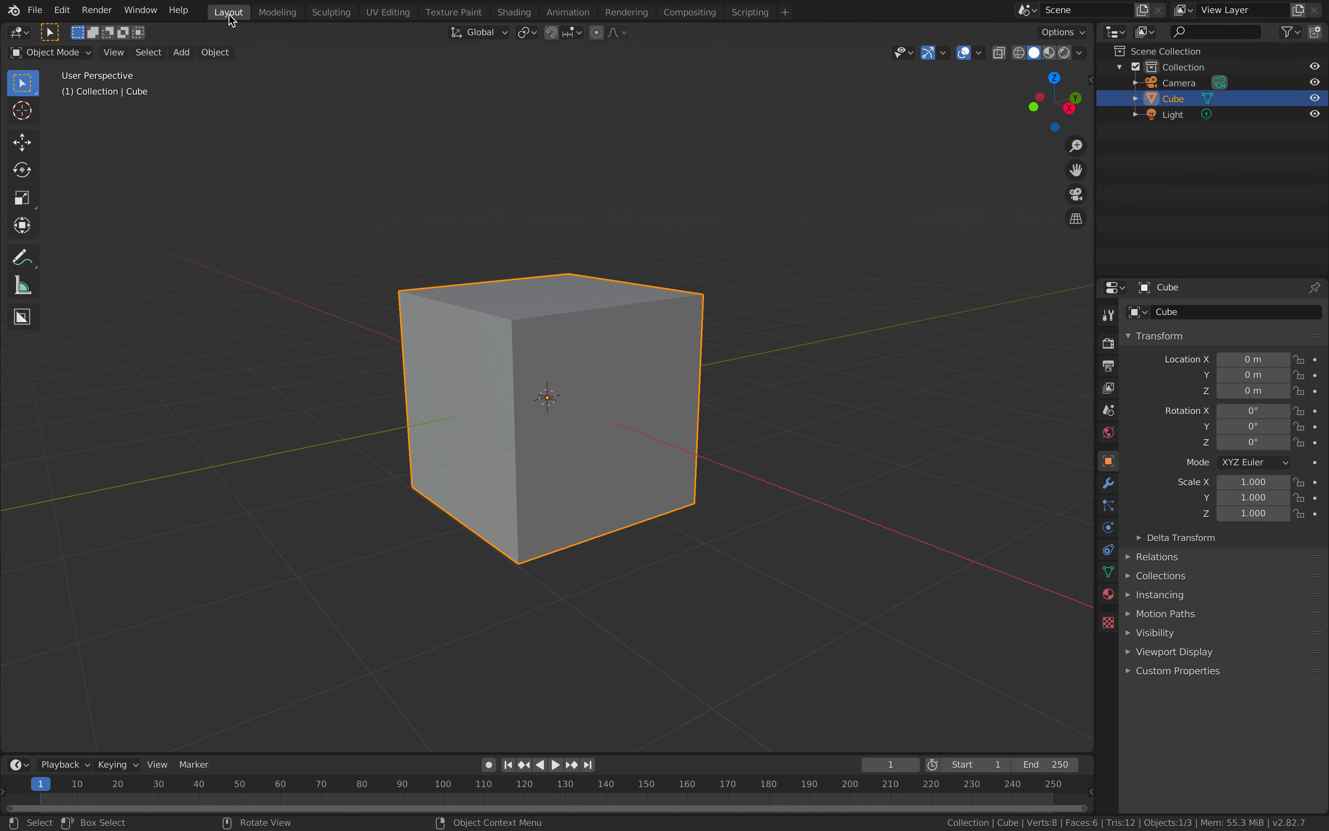
middle_click_drag(318, 111, 325, 119)
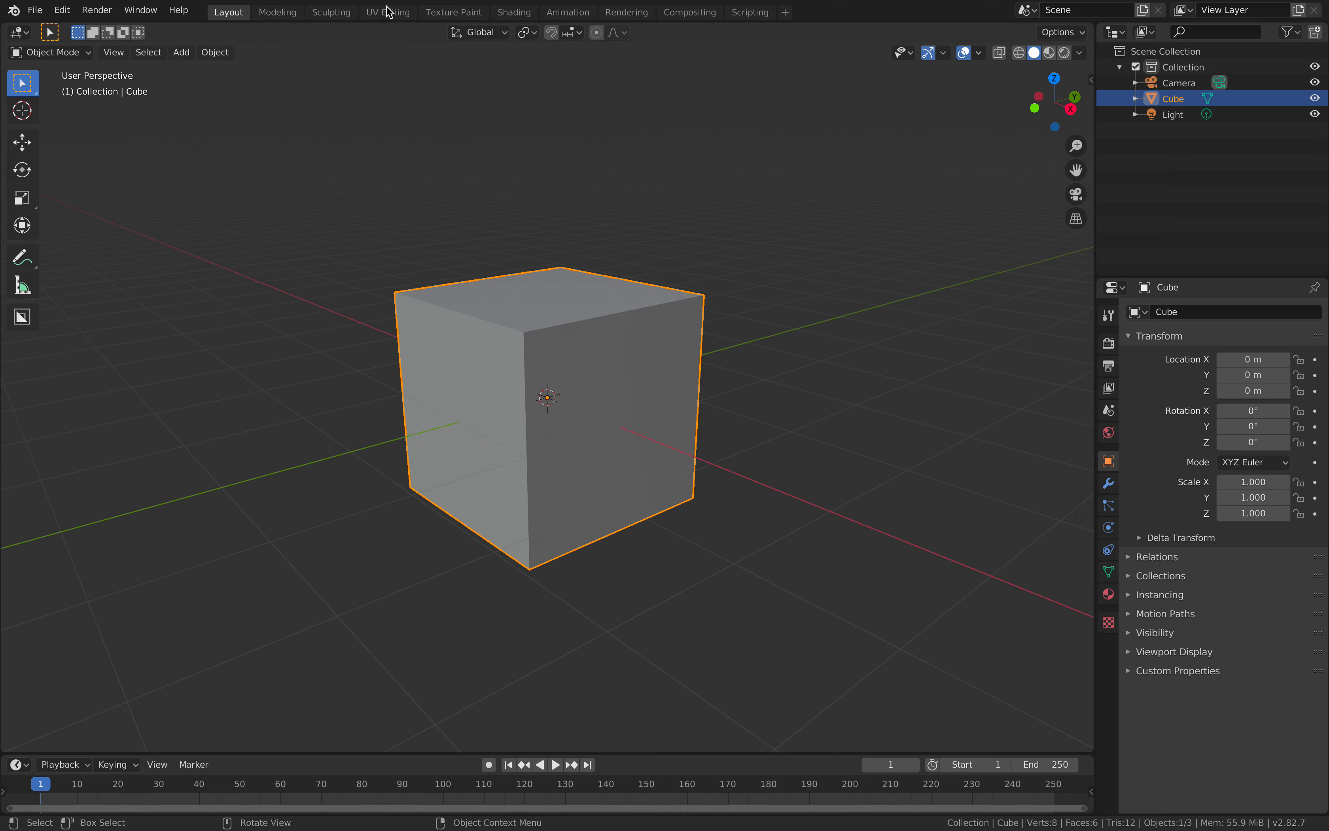
left_click(432, 13)
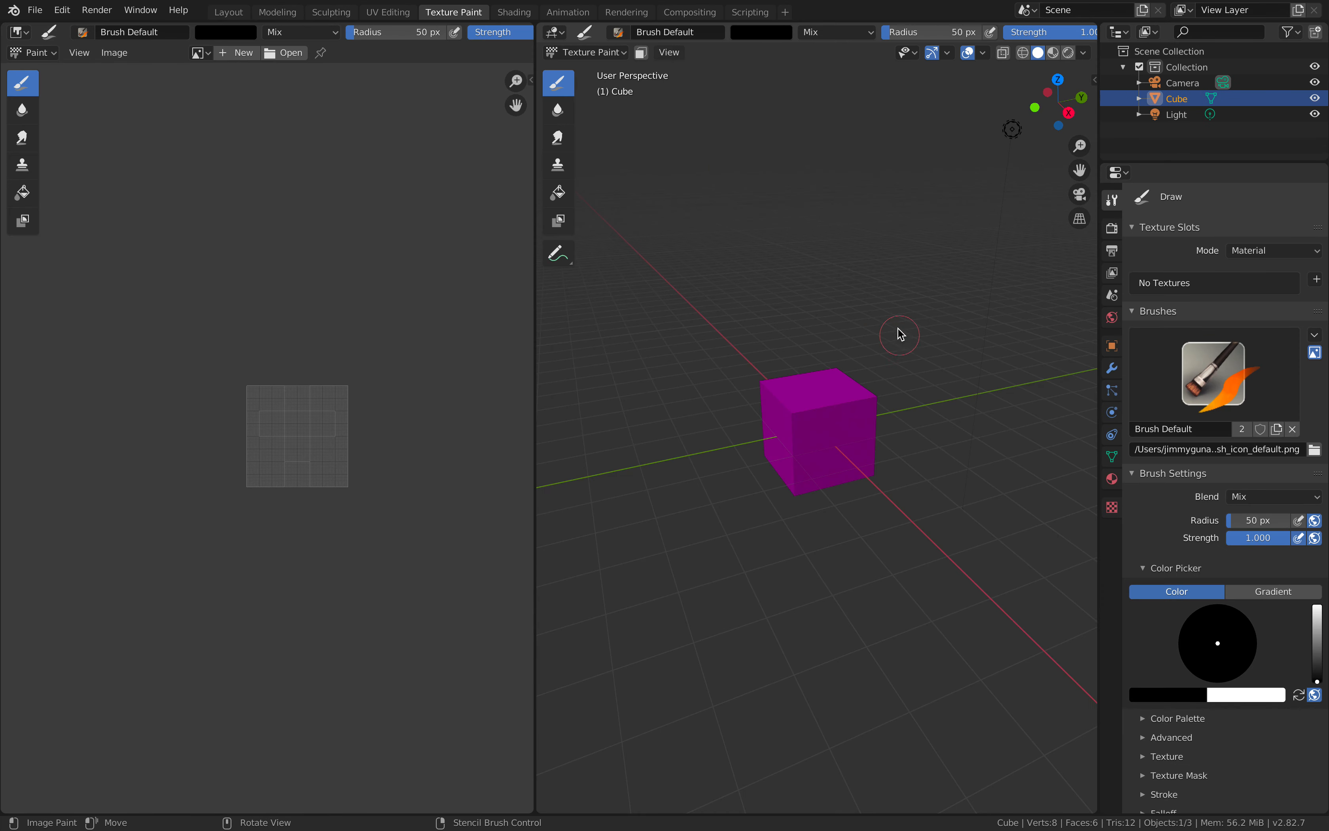
Widen the image editor slightly, face the cube, and open the list of paint slot types for its material.
left_click_drag(534, 258, 552, 258)
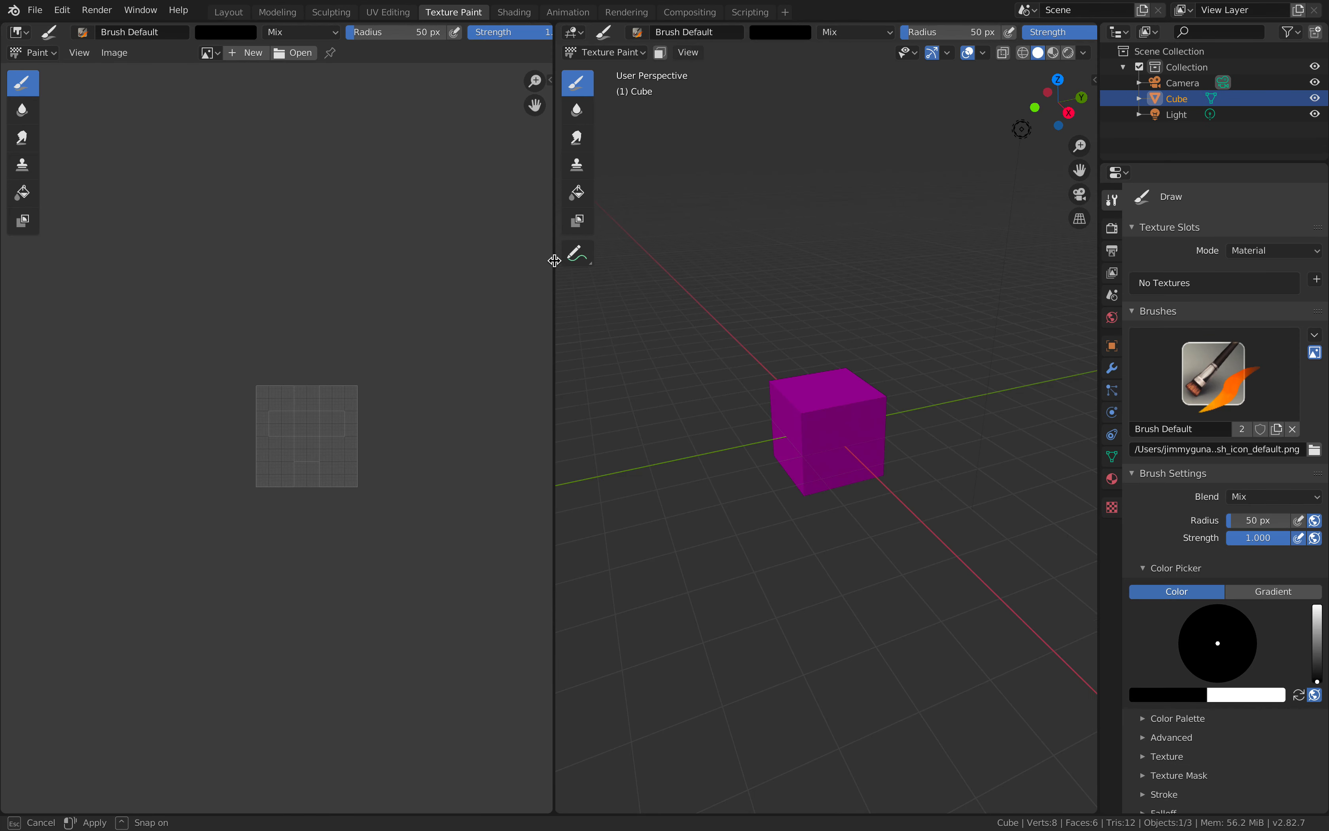
scroll(777, 295, "up", 2)
middle_click_drag(777, 295, 732, 281)
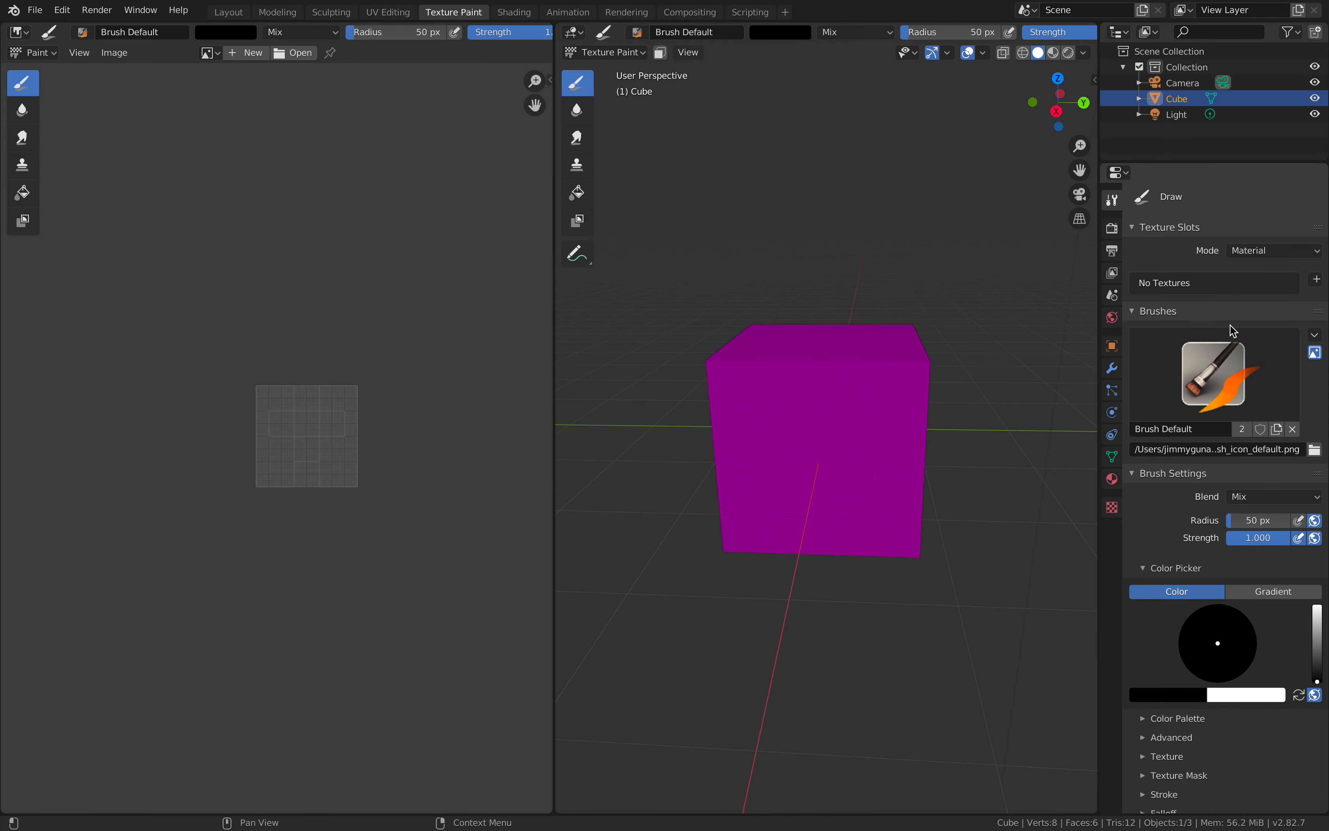
middle_click_drag(867, 374, 801, 377)
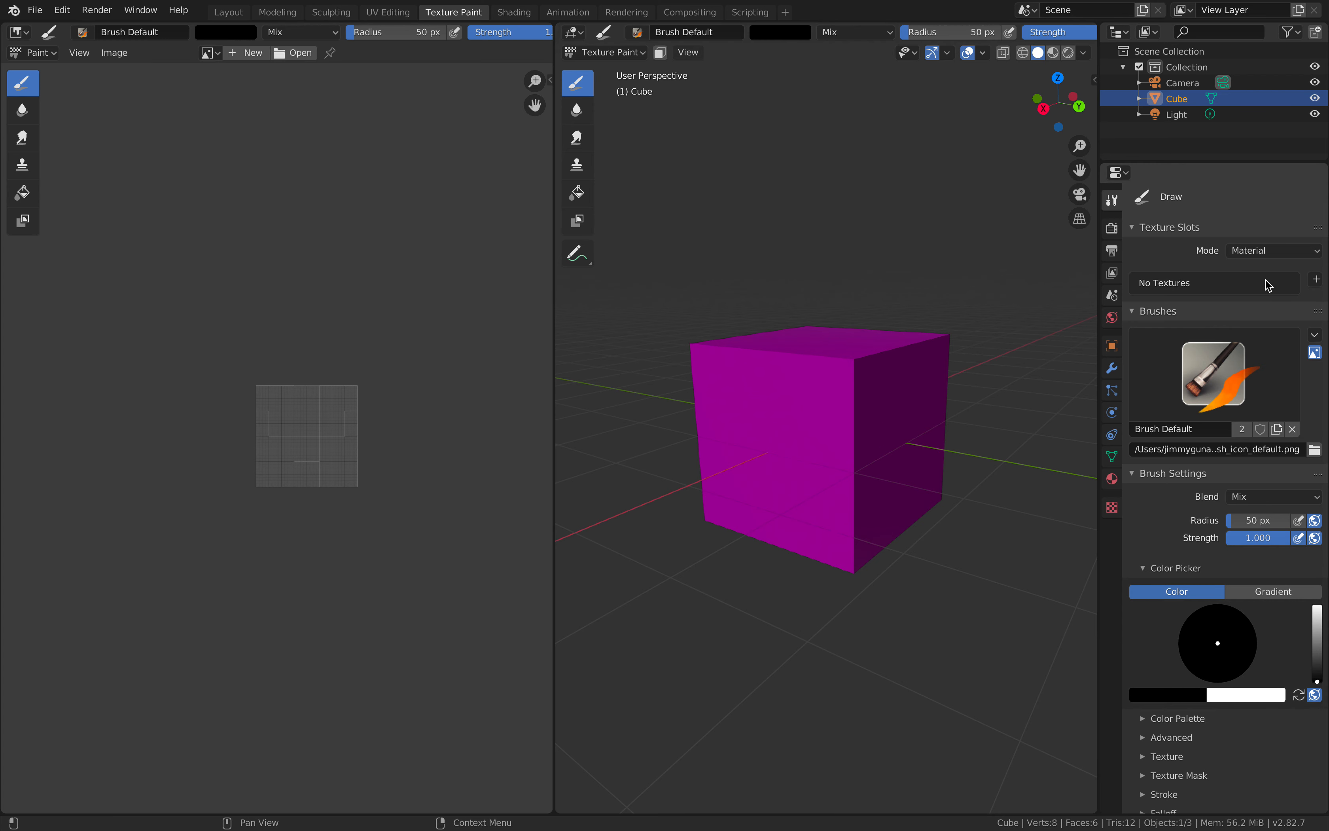
left_click(1316, 279)
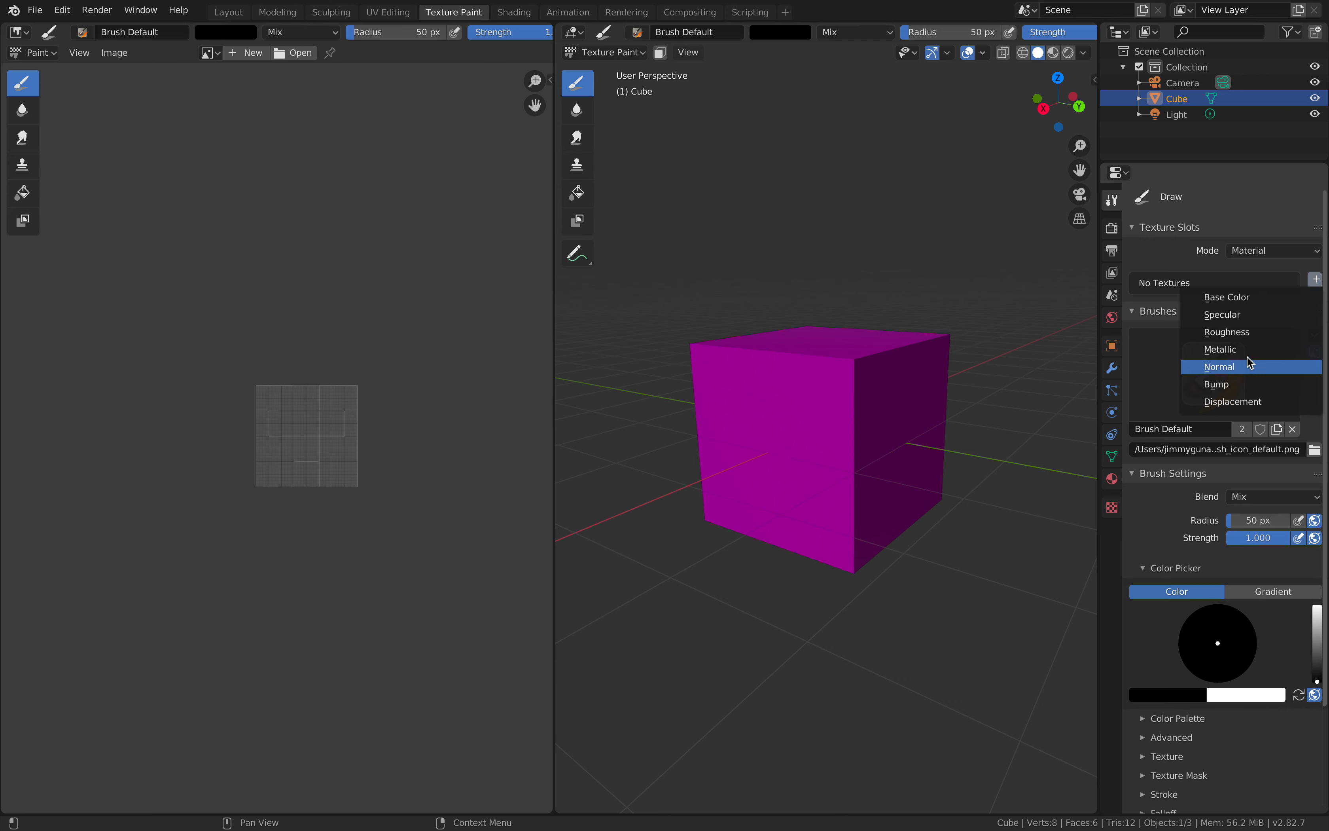
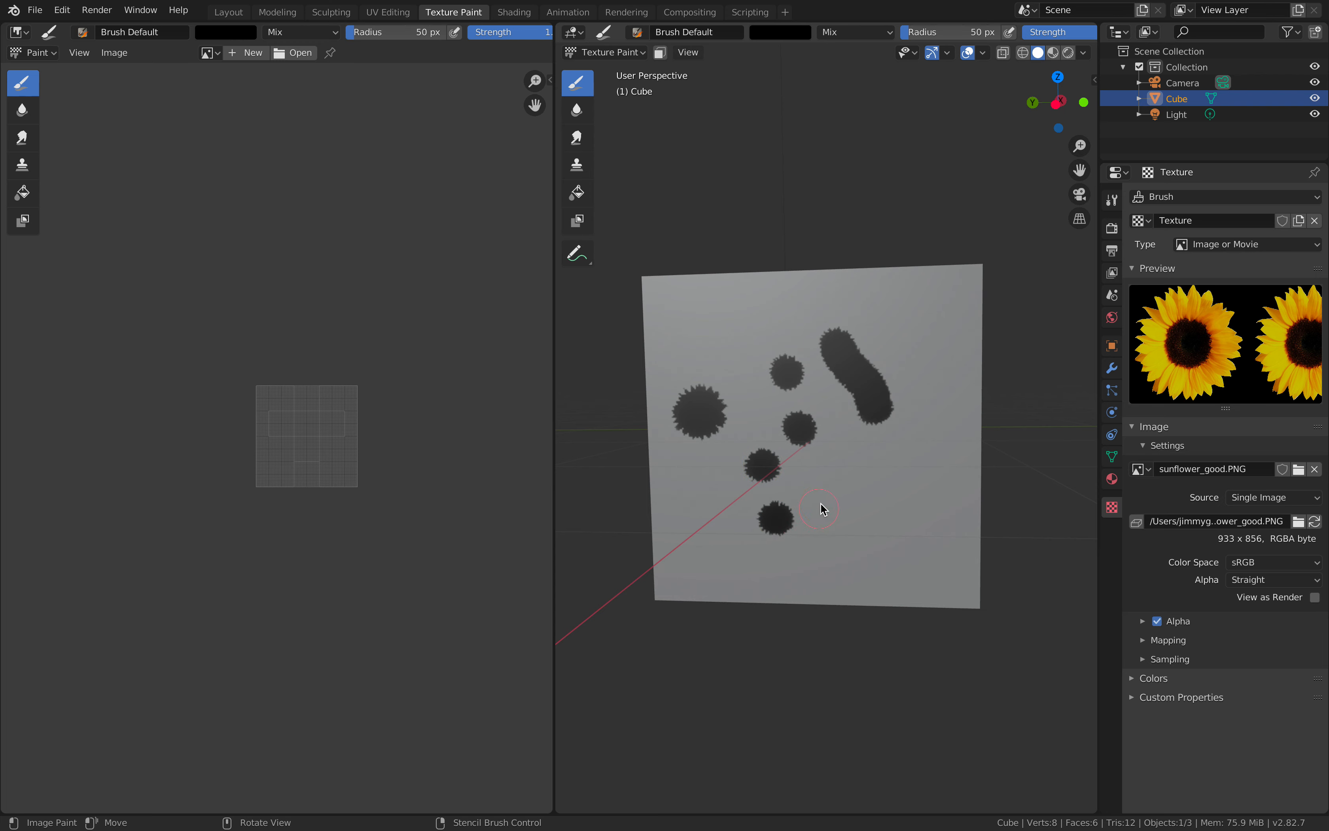
Stamp black sunflower-shaped dabs on the faces of the cube with the textured Draw brush.
scroll(841, 496, "down", 2)
left_click(840, 496)
left_click(871, 457)
middle_click_drag(871, 458, 738, 425)
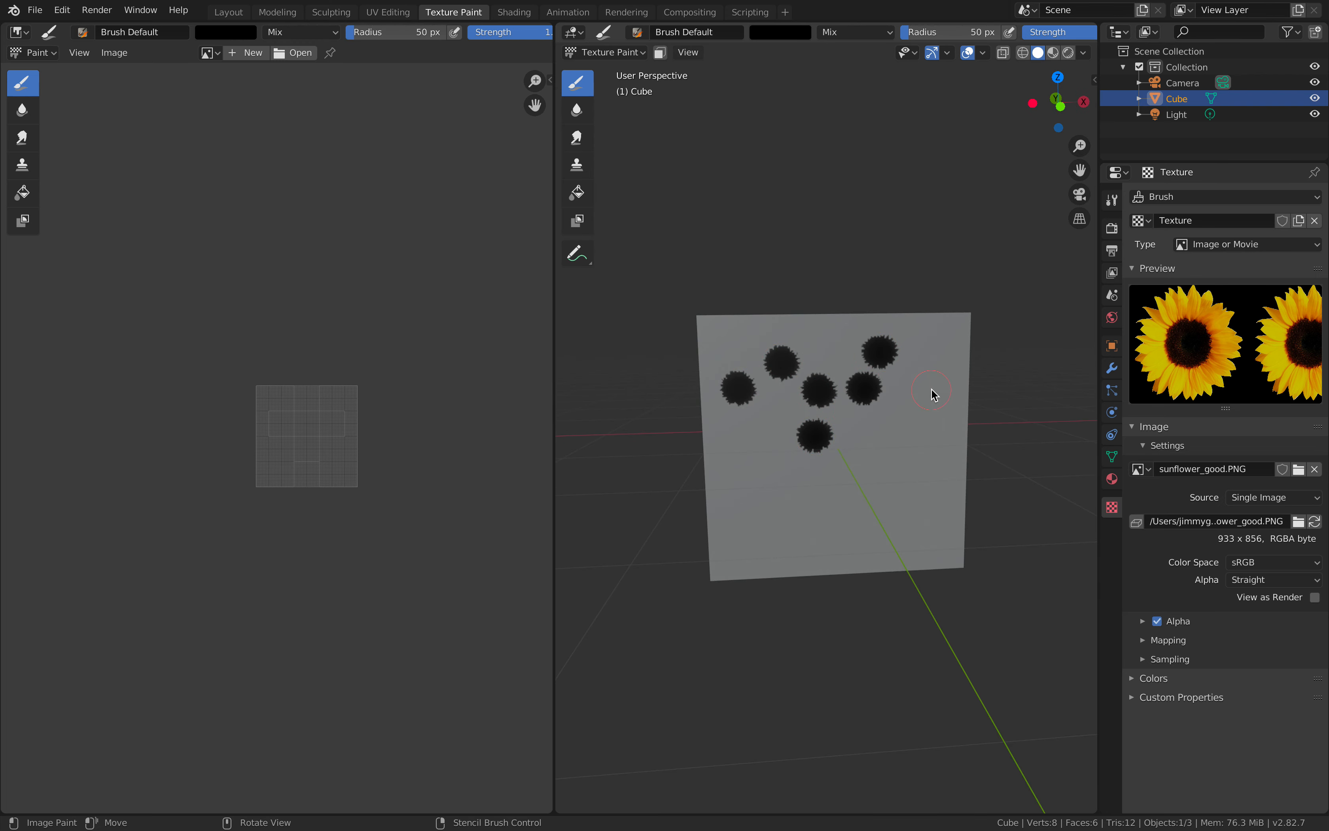
scroll(932, 394, "up", 1)
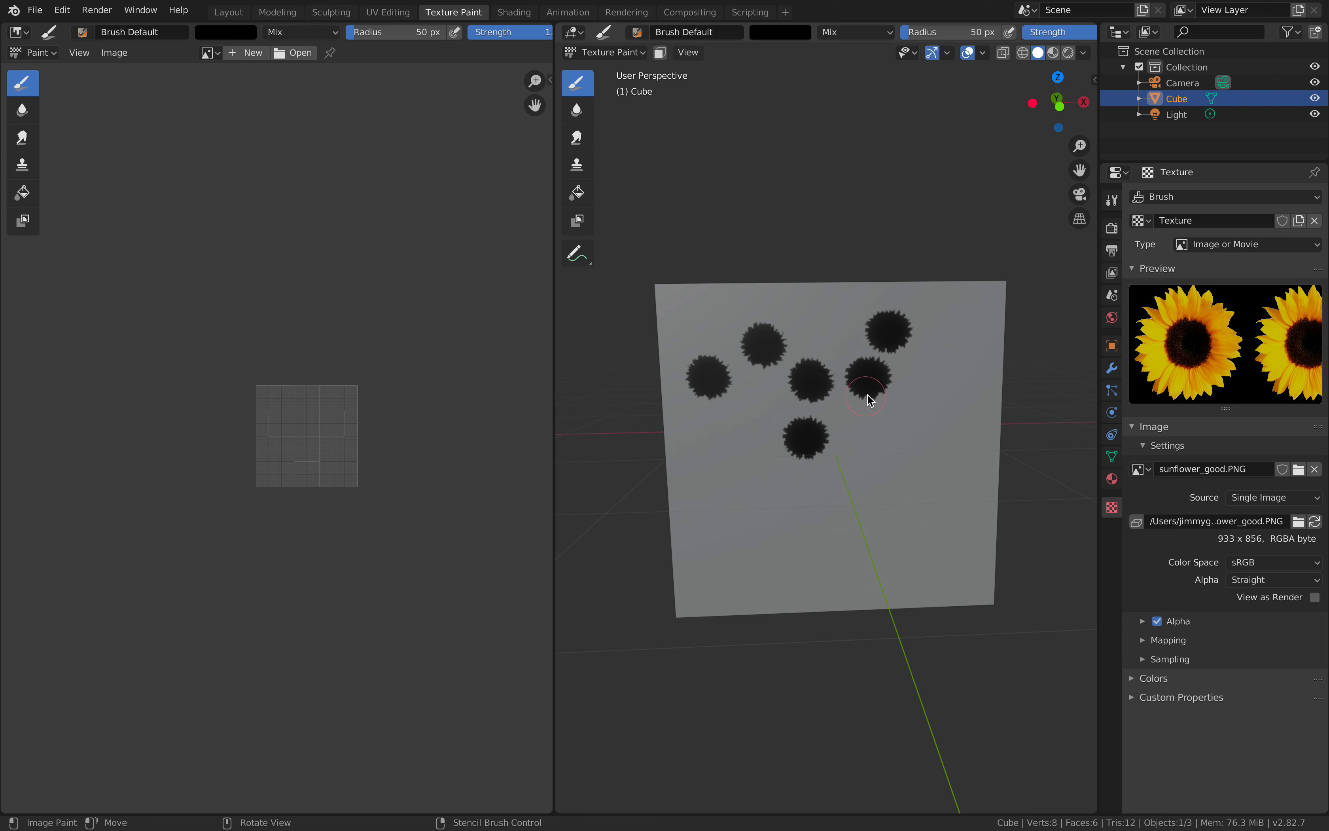
Set the brush color to pure white with full value and no saturation.
left_click(780, 32)
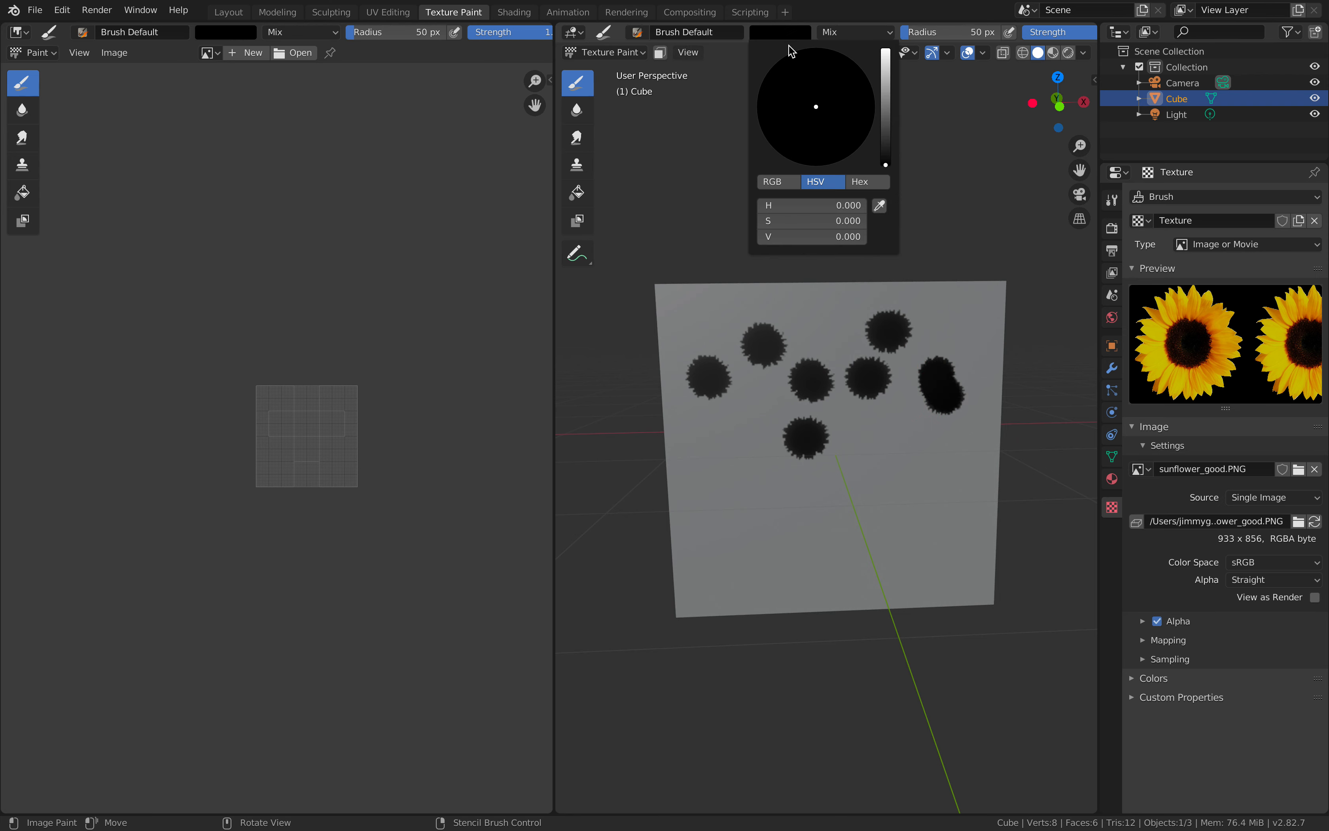
left_click_drag(885, 87, 885, 49)
left_click_drag(798, 144, 818, 110)
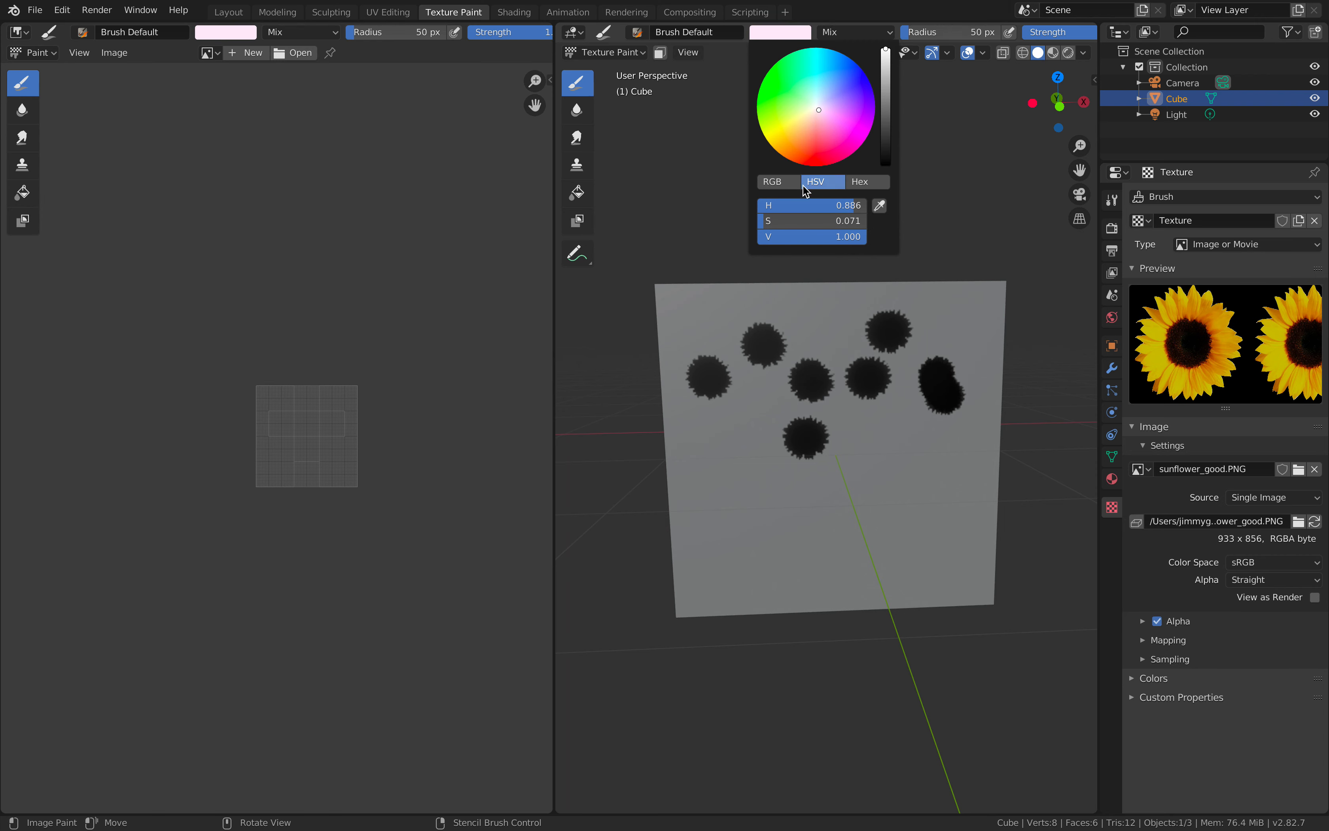
left_click_drag(850, 222, 872, 237)
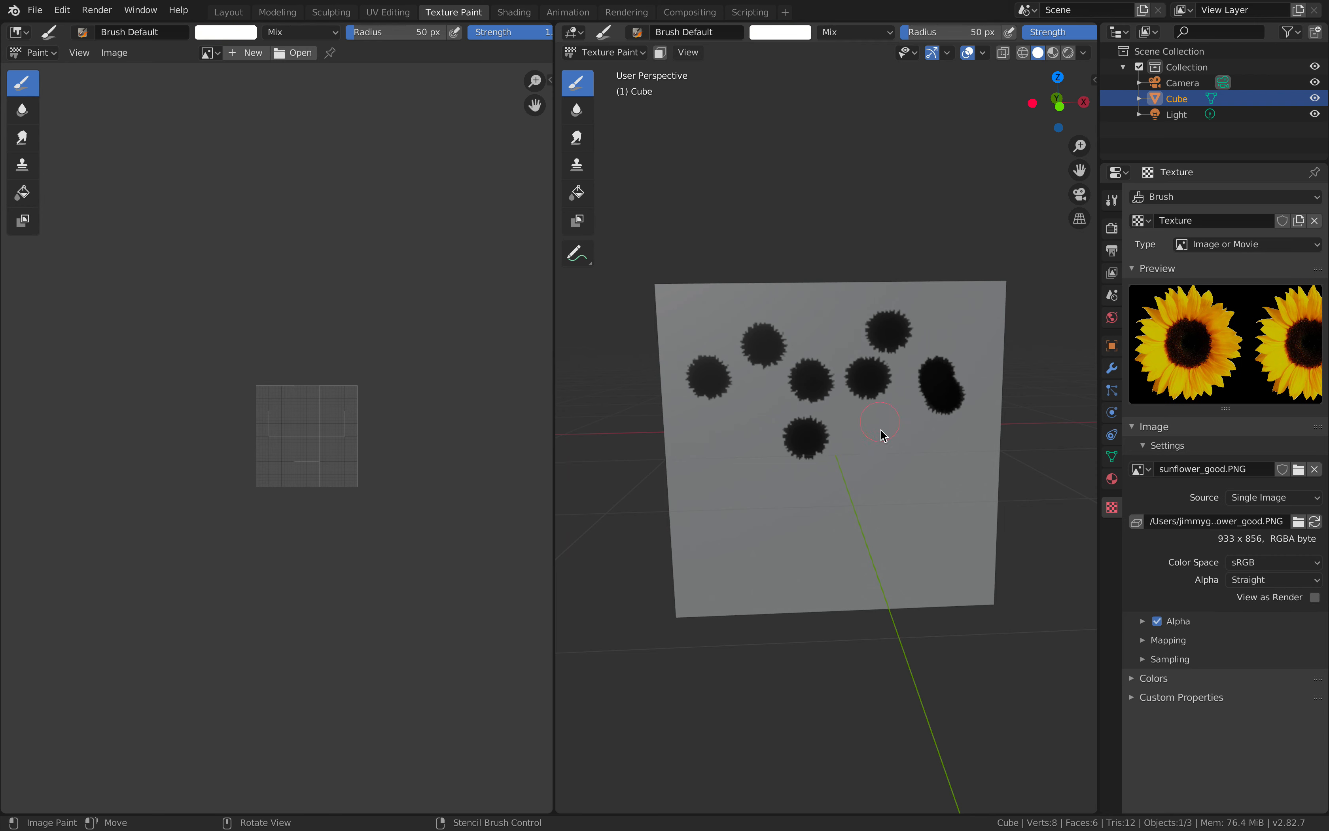
Stamp several sunflower decals in their true colors below the black dabs on the cube face.
left_click(778, 493)
mouse_move(862, 442)
middle_mouse_down()
mouse_move(785, 478)
mouse_move(746, 454)
middle_mouse_up()
left_click(751, 462)
left_click(721, 428)
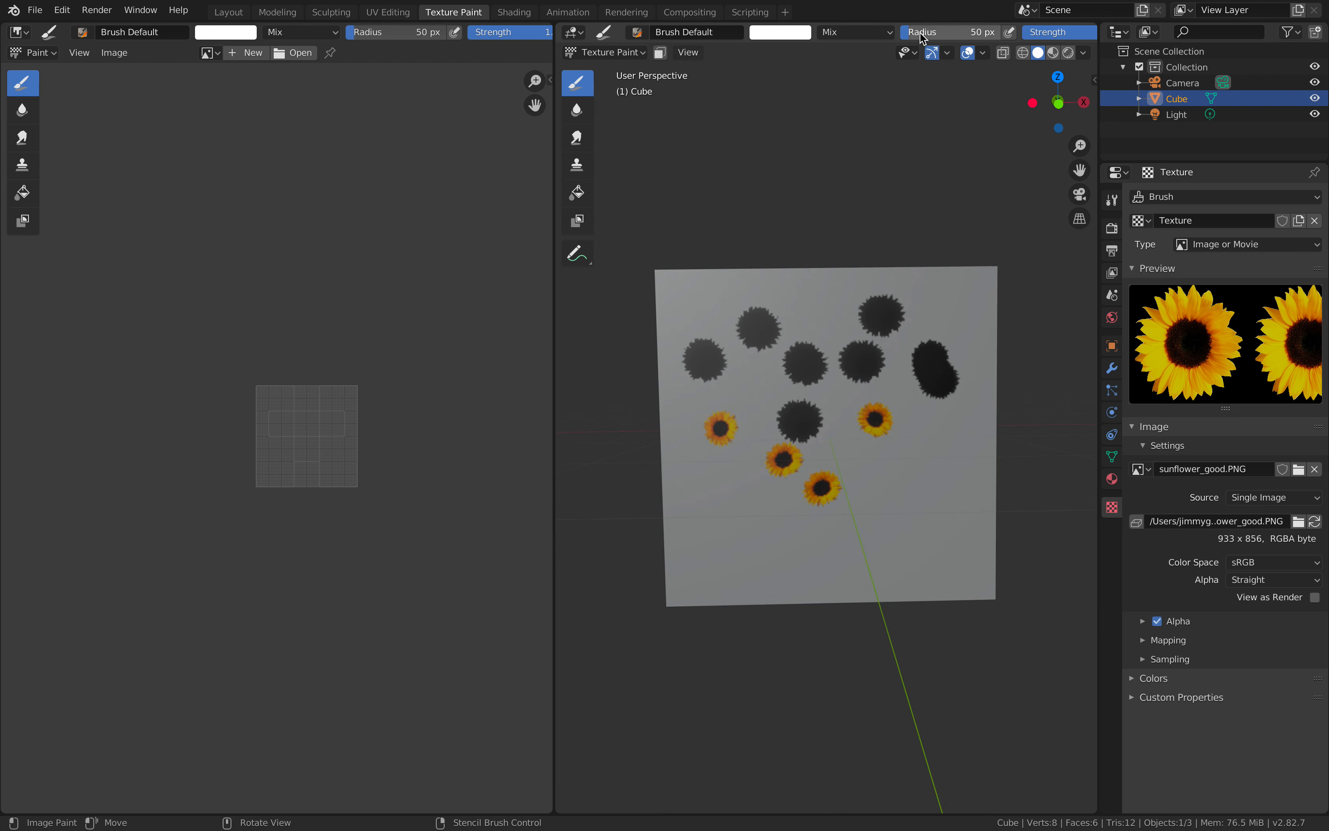
Set the brush radius to 93 px and paint continuous sunflower strokes across several faces of the cube.
left_click_drag(920, 33, 929, 32)
left_click_drag(837, 326, 775, 460)
mouse_move(775, 460)
middle_mouse_down()
mouse_move(793, 358)
mouse_move(742, 441)
middle_mouse_up()
scroll(755, 407, "up", 1)
left_click_drag(788, 343, 798, 419)
mouse_move(799, 418)
middle_mouse_down()
mouse_move(771, 410)
mouse_move(816, 365)
middle_mouse_up()
mouse_move(903, 469)
middle_mouse_down()
mouse_move(814, 486)
mouse_move(756, 434)
middle_mouse_up()
left_click_drag(756, 434, 784, 563)
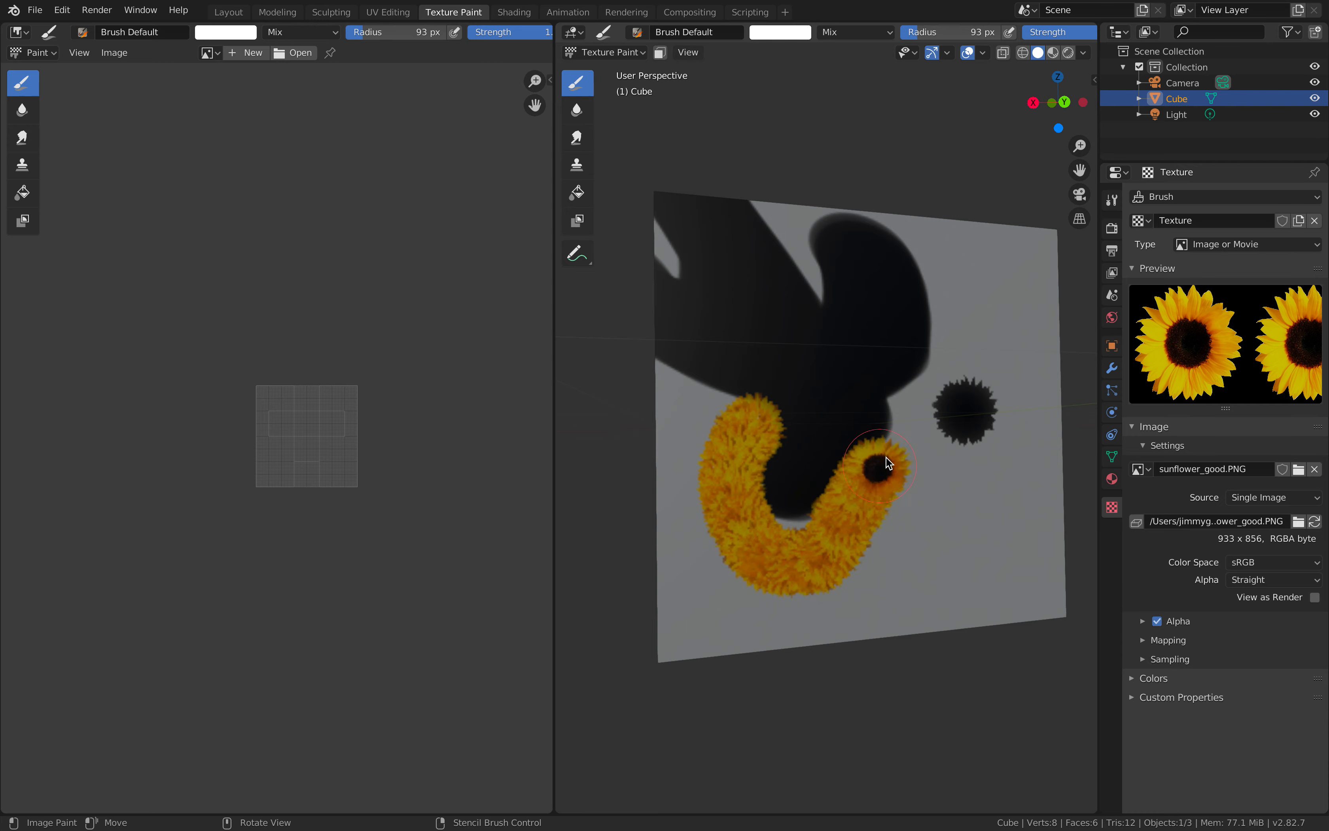
middle_click_drag(896, 350, 832, 477)
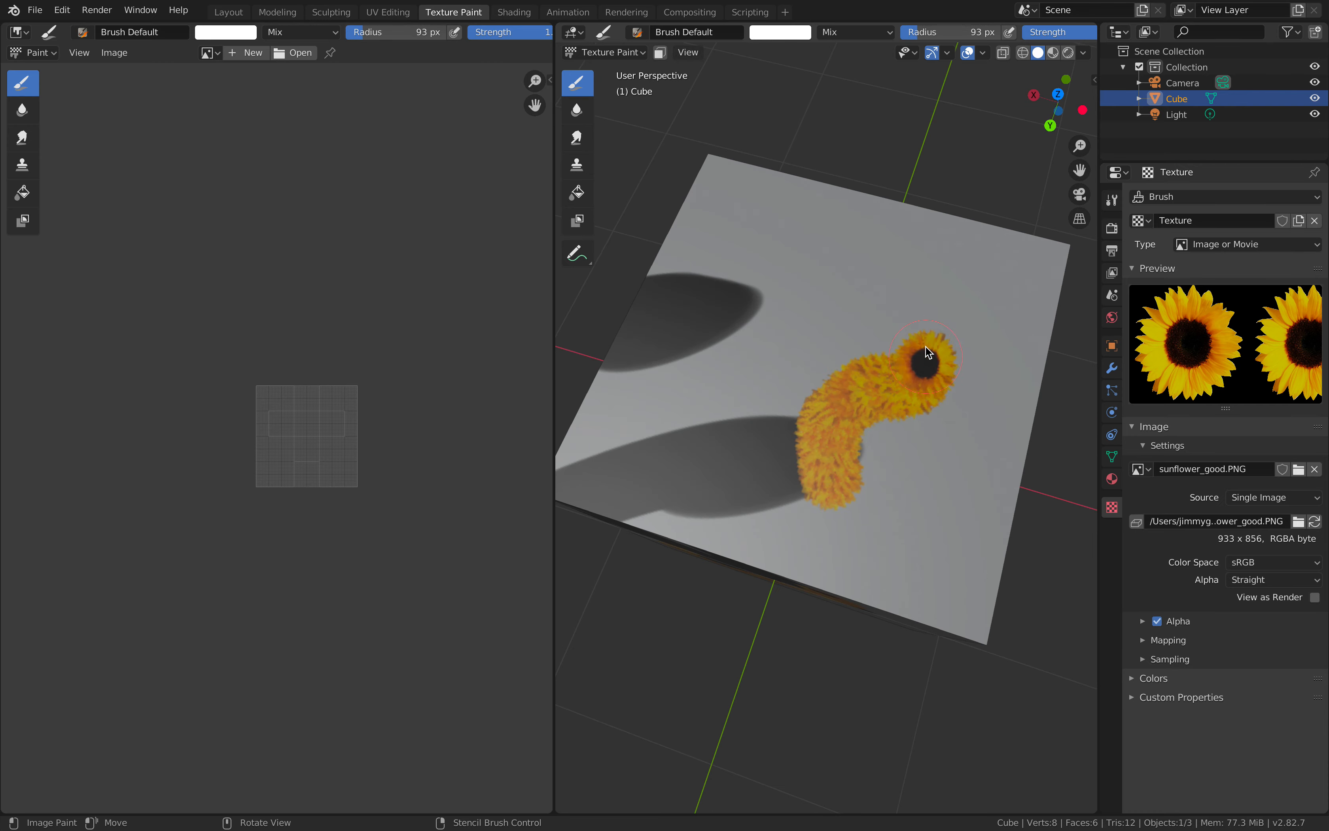
mouse_move(834, 350)
middle_mouse_down()
mouse_move(795, 376)
mouse_move(806, 356)
mouse_move(934, 549)
middle_mouse_up()
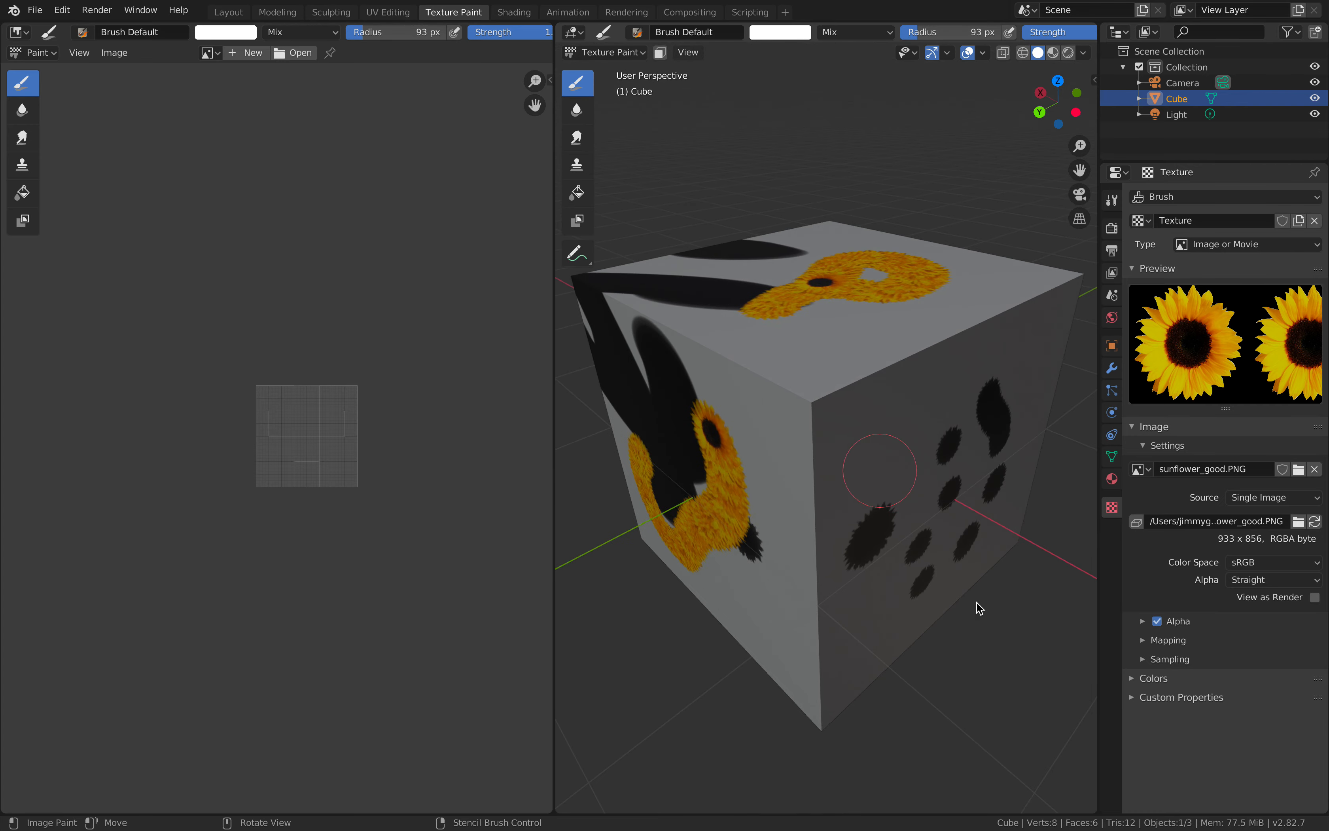
Inspect the sunflower image texture's Sampling settings and its Mapping settings.
left_click(1150, 658)
scroll(1213, 710, "down", 2)
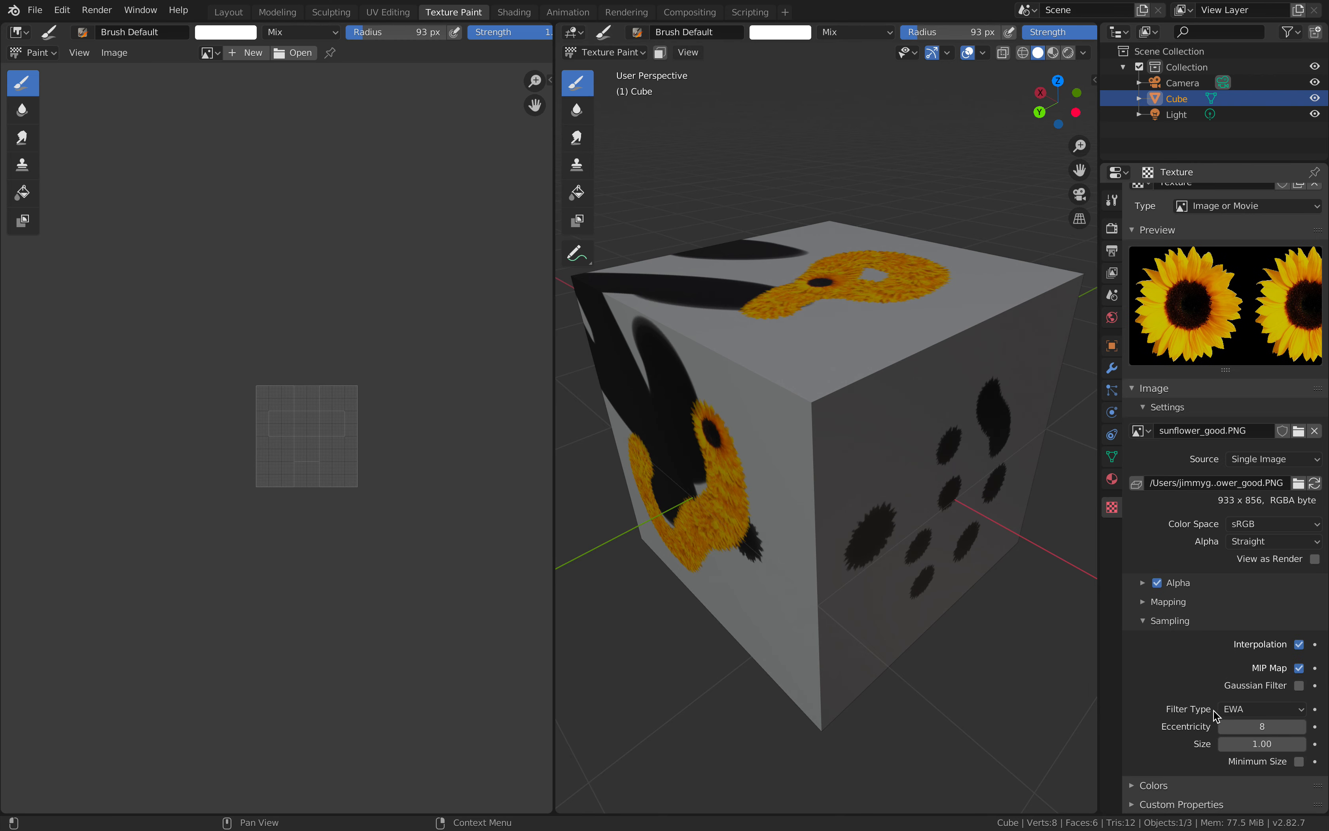
left_click(1188, 620)
left_click(1187, 640)
scroll(1188, 642, "down", 2)
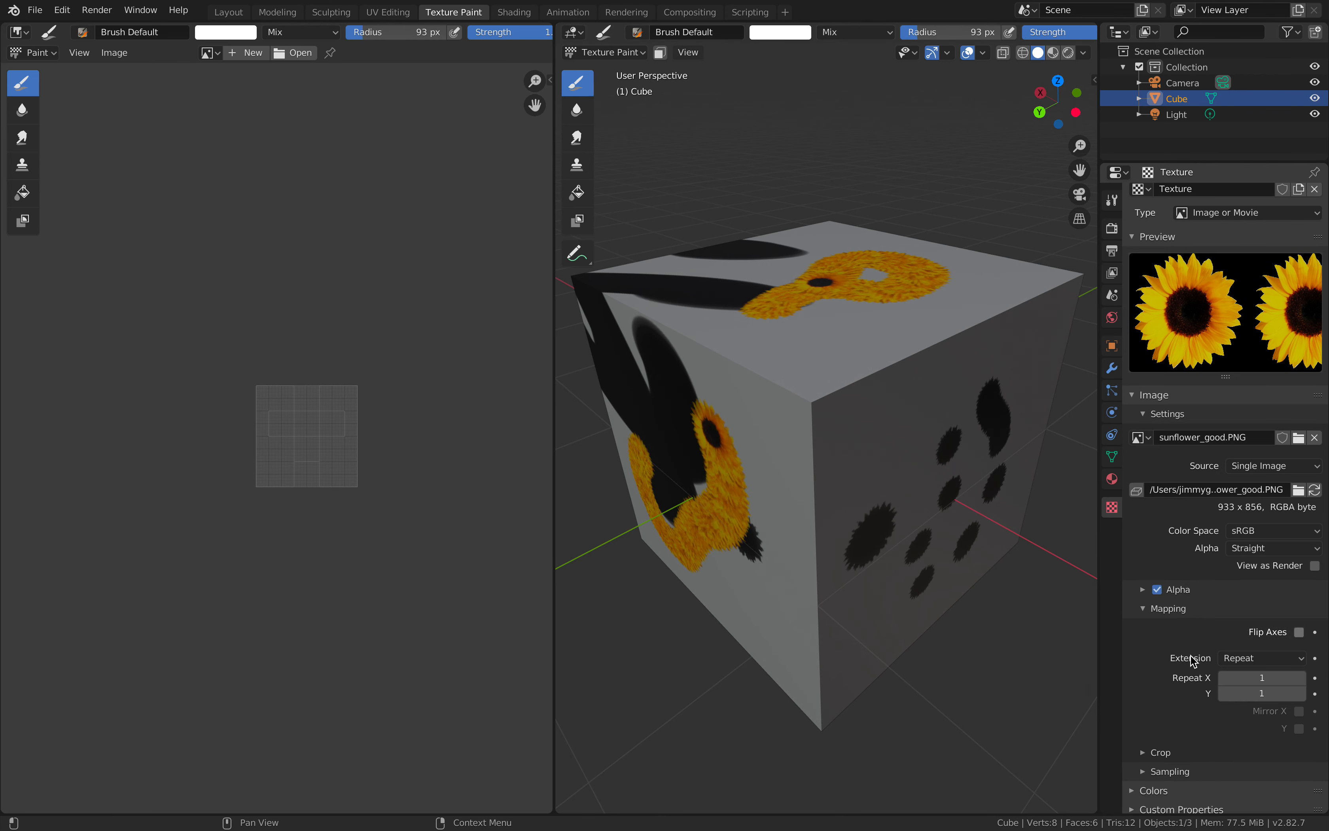
Paint sunflower strokes on the face with the decals, disabling the texture image's Alpha for the winding stroke across its lower part.
middle_click_drag(1008, 579, 891, 508)
left_click_drag(892, 477, 885, 451)
mouse_move(885, 448)
middle_mouse_down()
mouse_move(830, 558)
mouse_move(889, 398)
mouse_move(839, 450)
mouse_move(1104, 558)
mouse_move(848, 520)
mouse_move(1070, 572)
middle_mouse_up()
left_click(1167, 581)
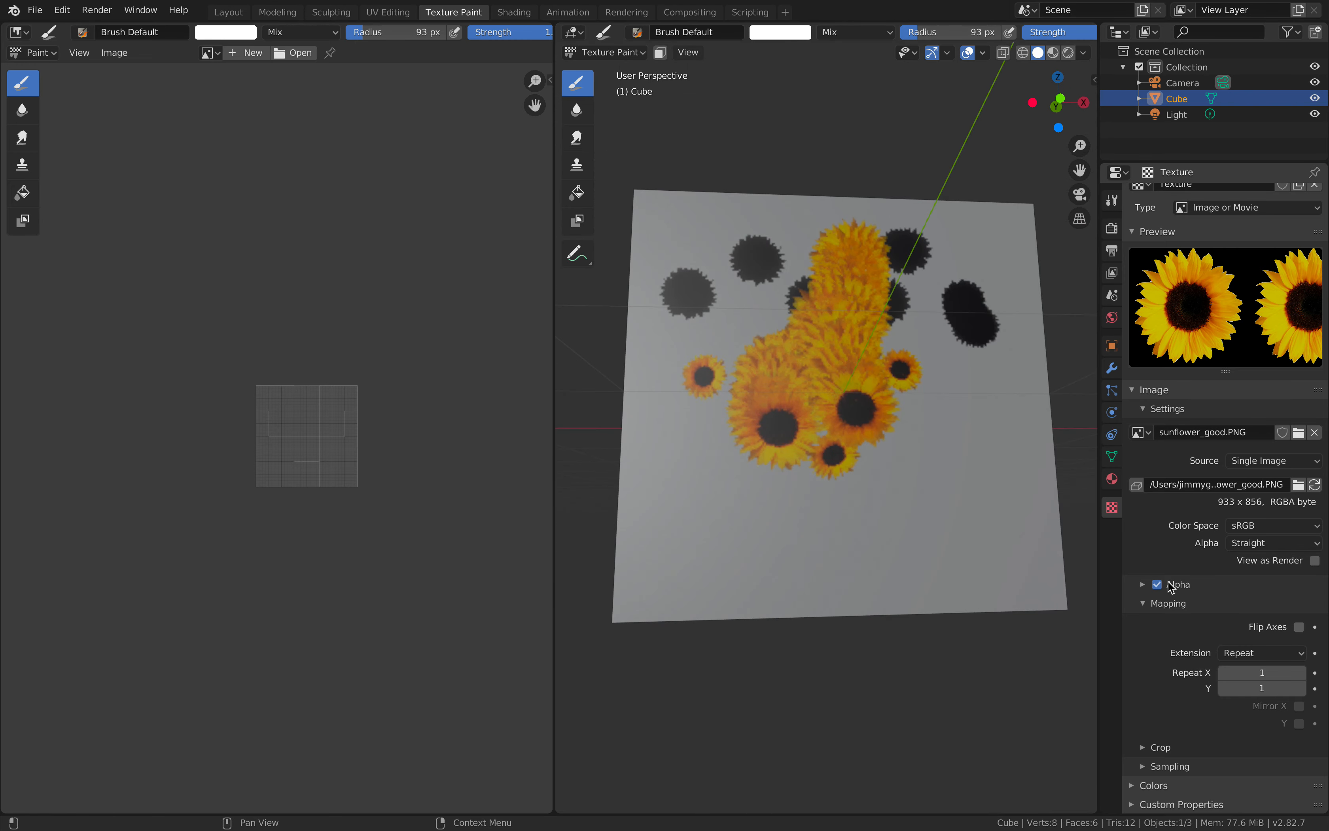
left_click_drag(874, 541, 933, 477)
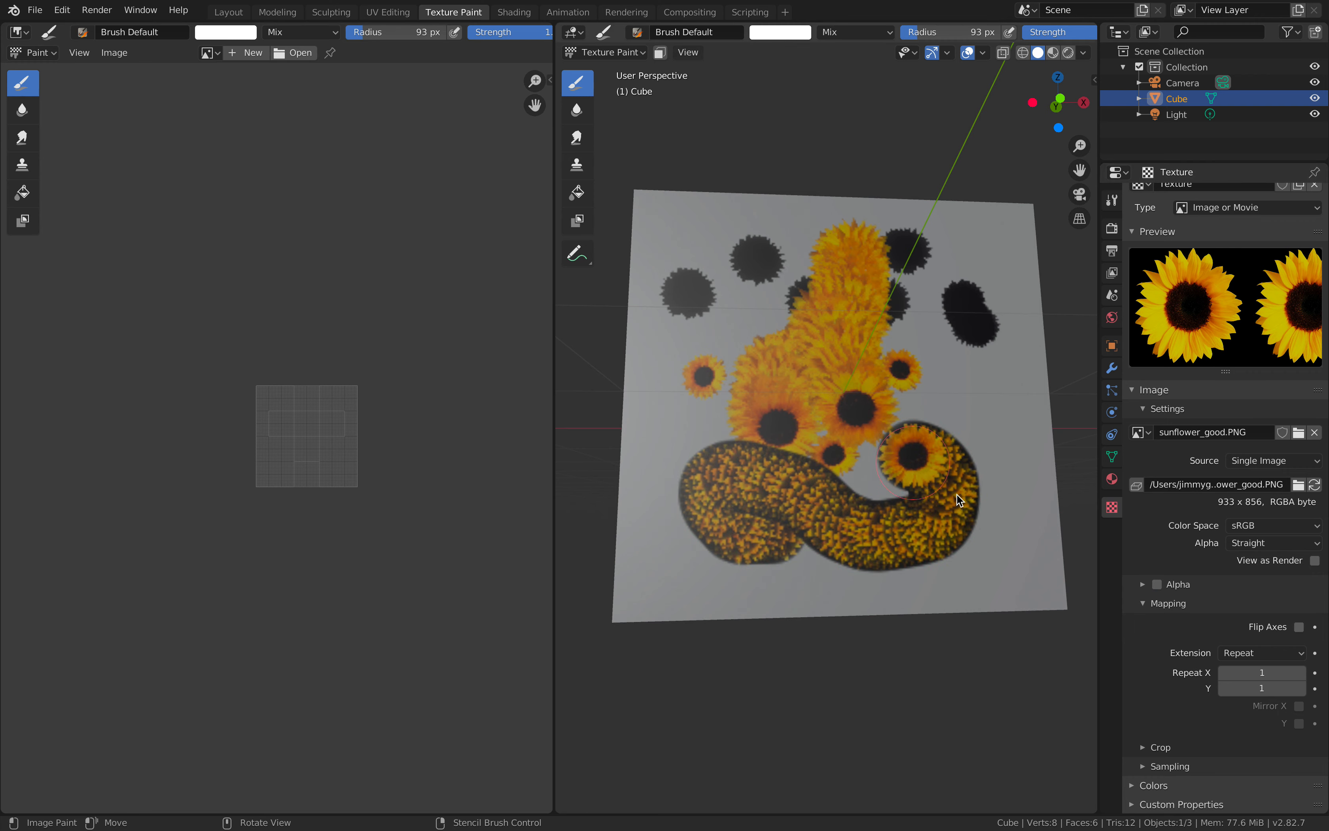
Re-enable the texture image's Alpha and paint another sunflower stroke curving over the same face.
left_click(1157, 584)
mouse_move(904, 328)
left_mouse_down()
mouse_move(721, 430)
mouse_move(744, 456)
left_mouse_up()
middle_click_drag(744, 456, 736, 465)
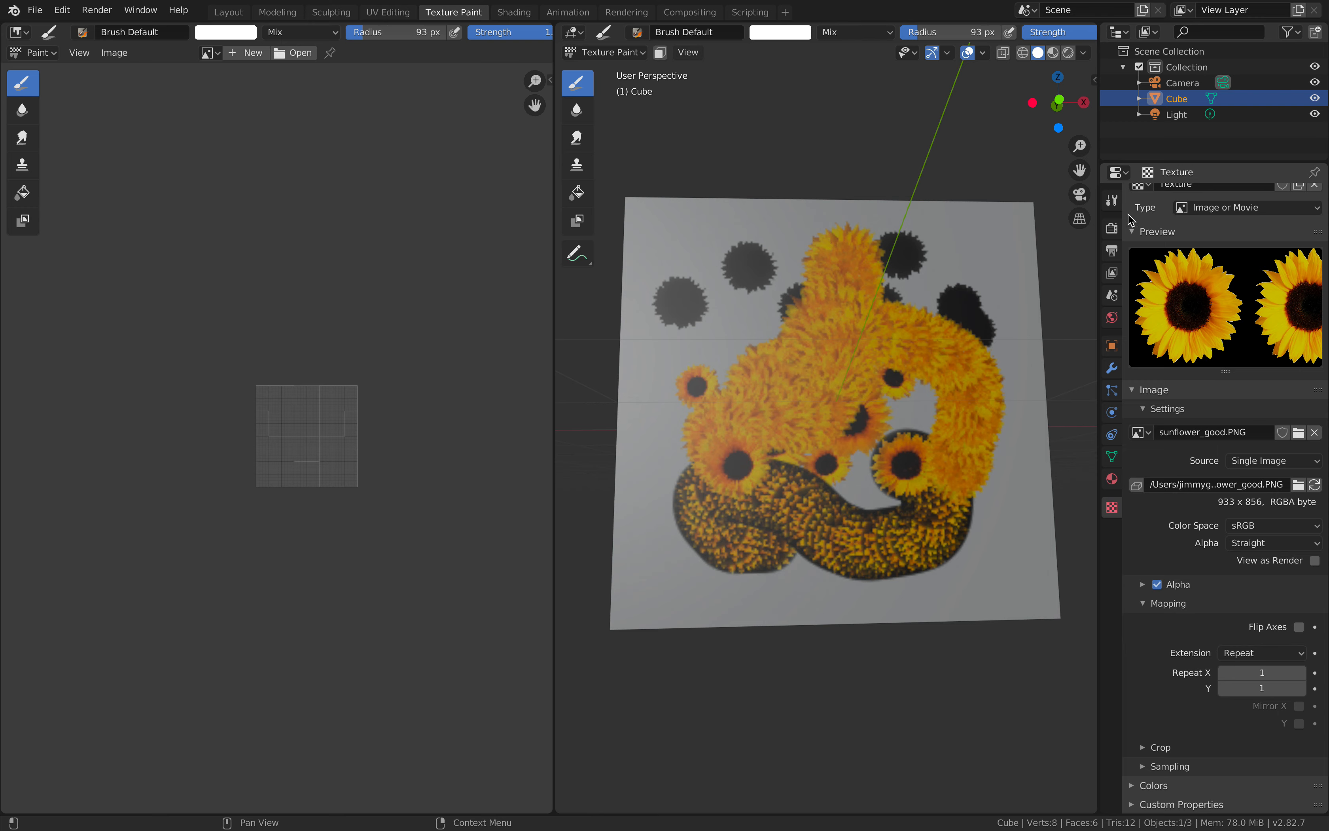
In the brush's texture settings, turn off Random and turn on Rake for the texture angle.
left_click(1111, 201)
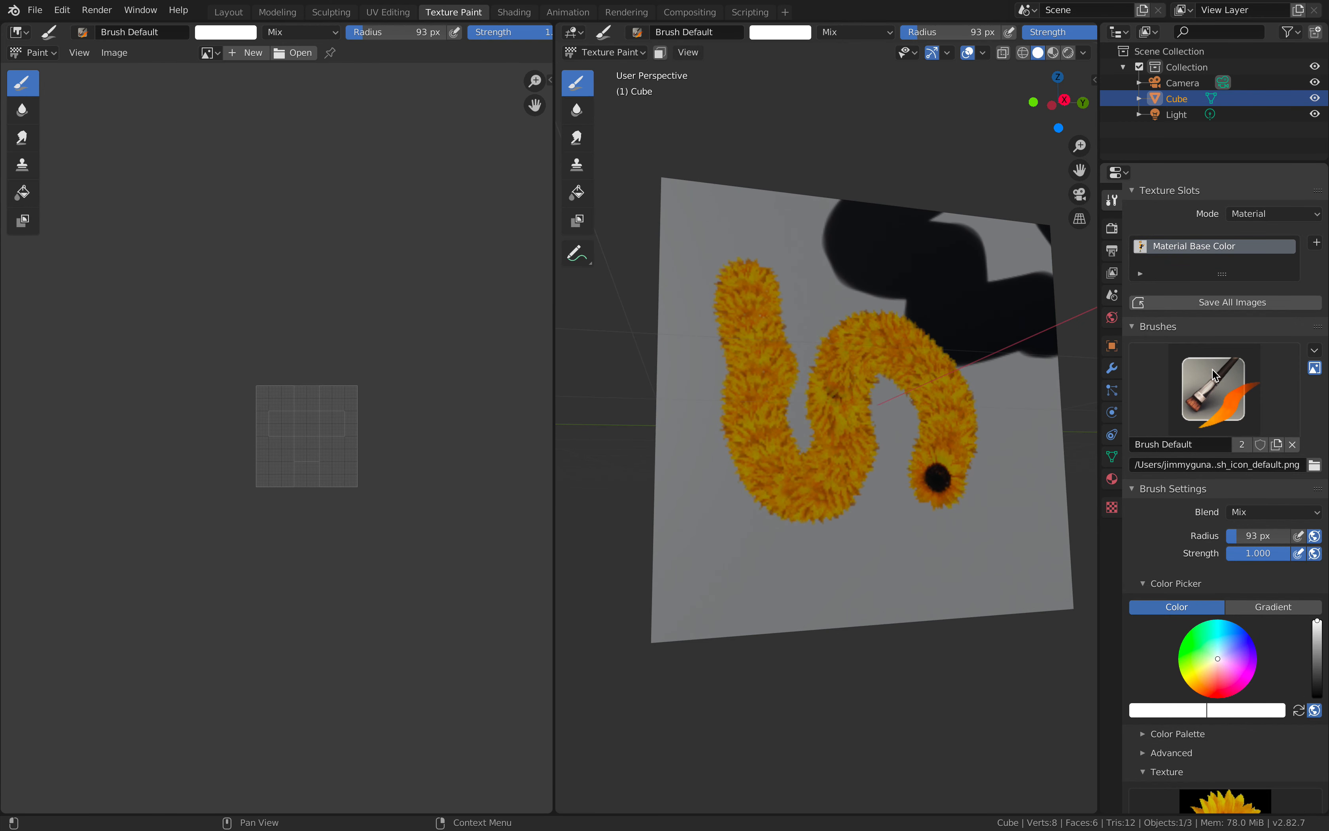
left_click(1157, 324)
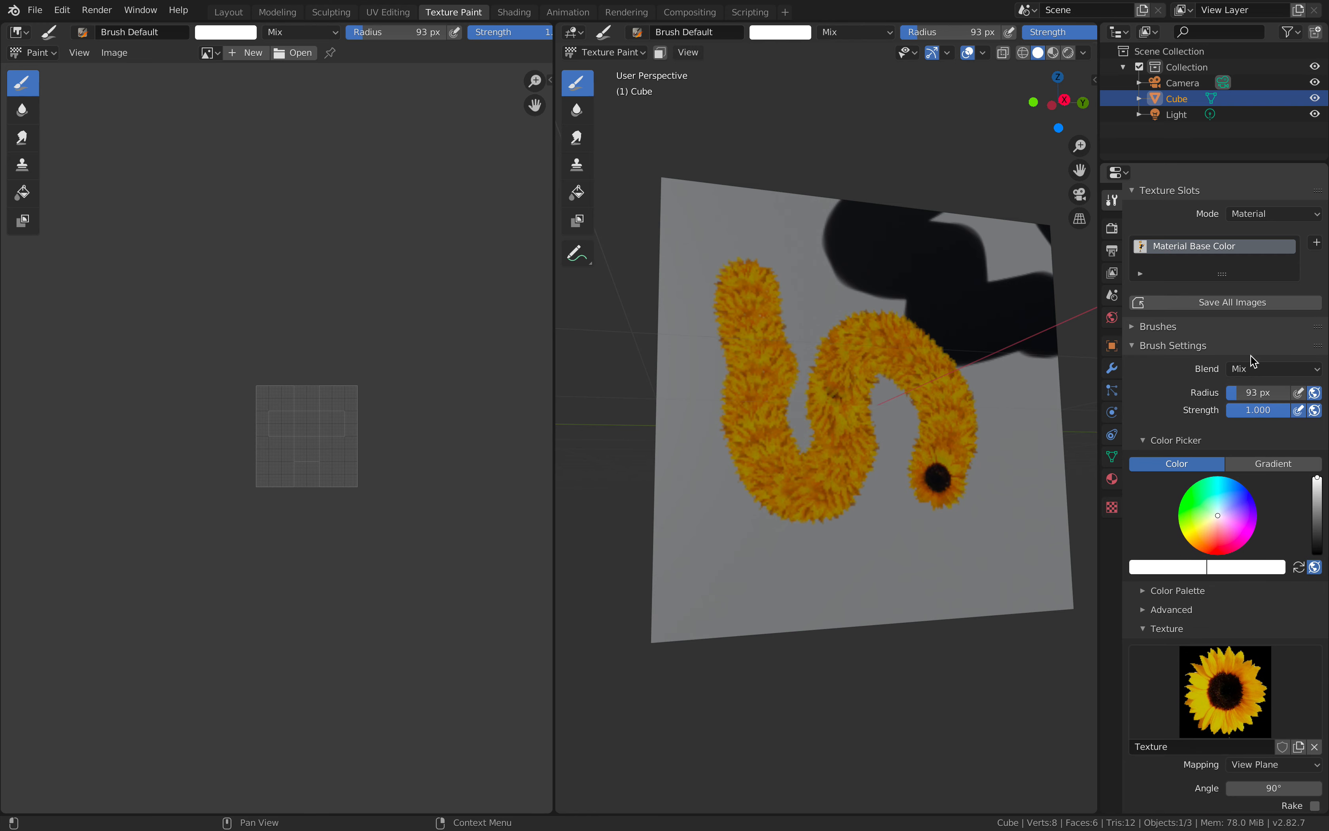
scroll(1226, 586, "down", 3)
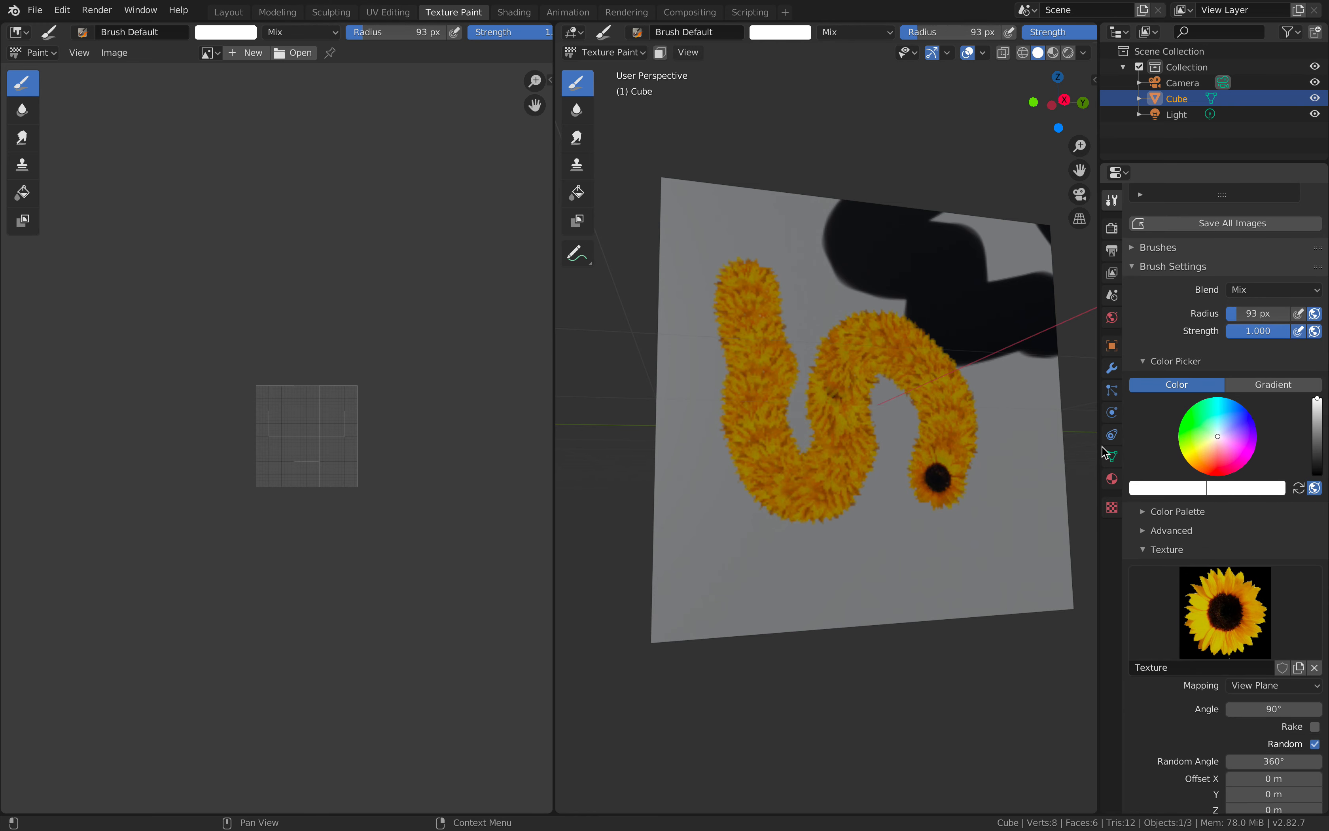
scroll(1175, 504, "down", 8)
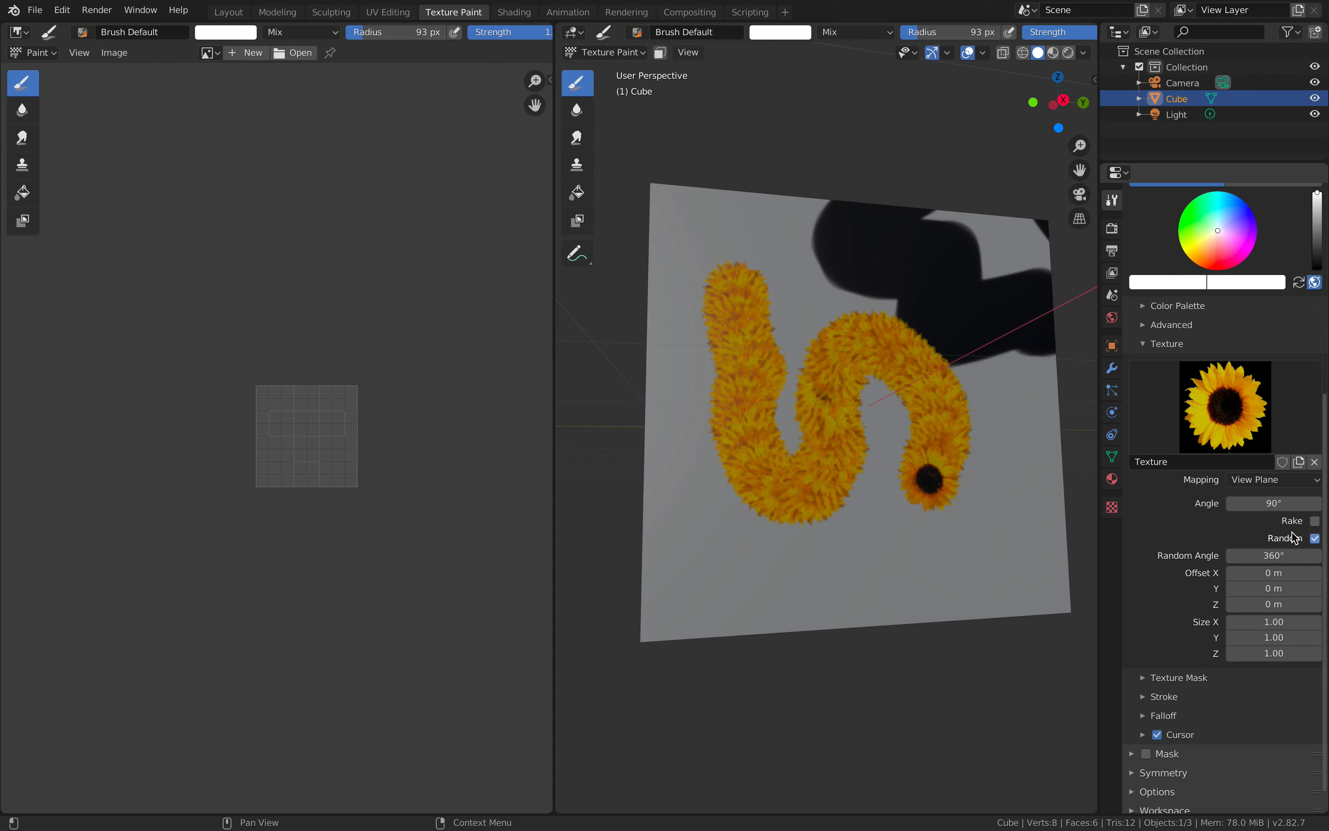
left_click(1315, 539)
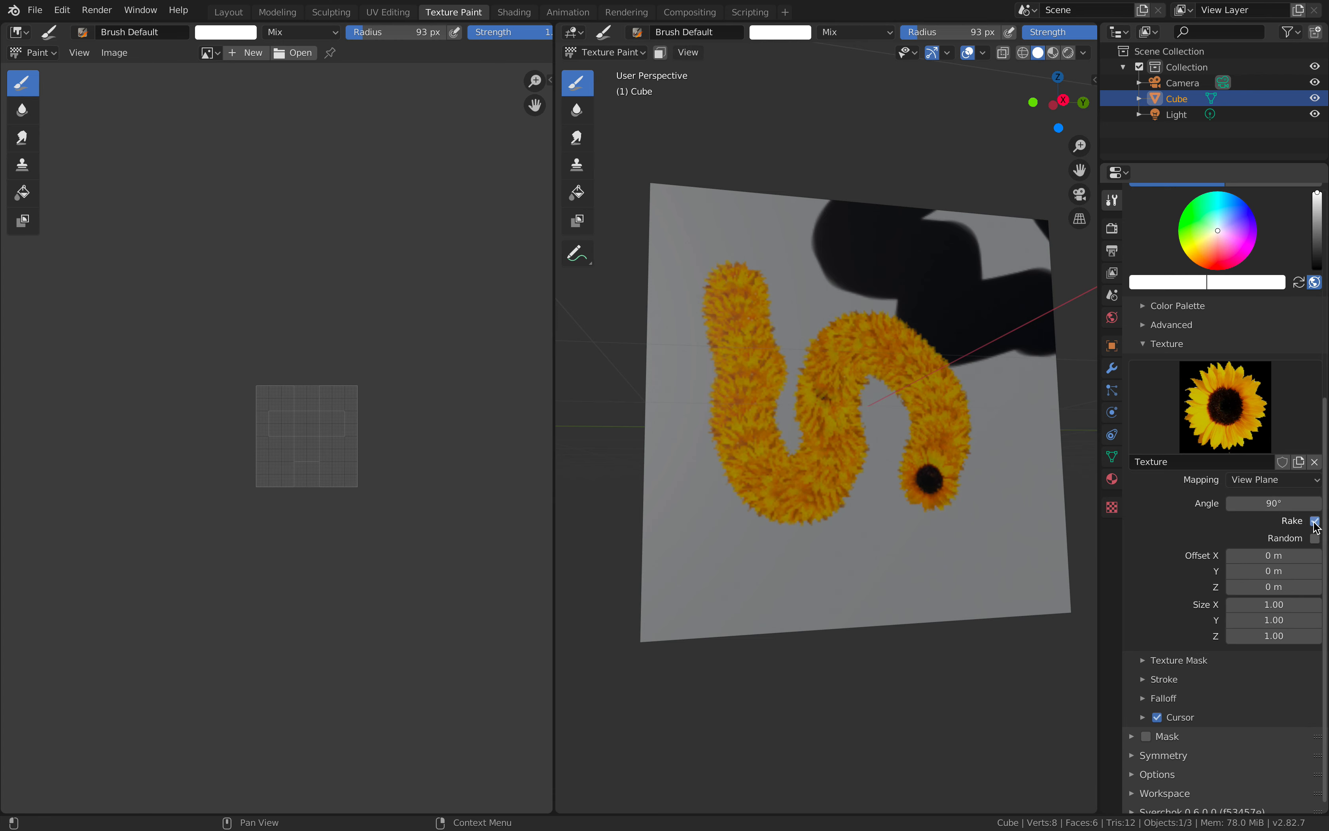
Paint long winding sunflower strokes with the raked brush over the face's existing sunflower trail.
left_click_drag(812, 571, 854, 524)
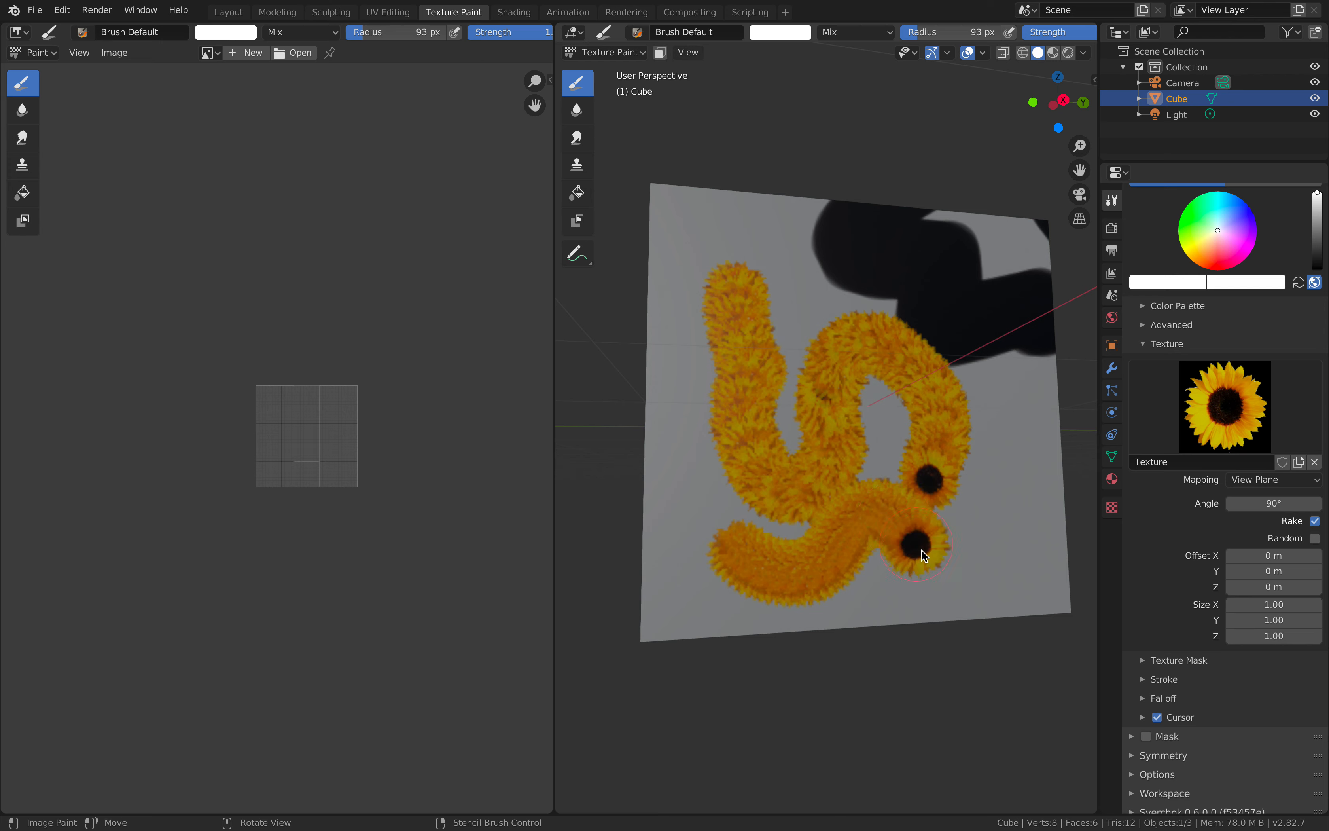
left_click_drag(986, 530, 924, 444)
left_click_drag(743, 449, 801, 354)
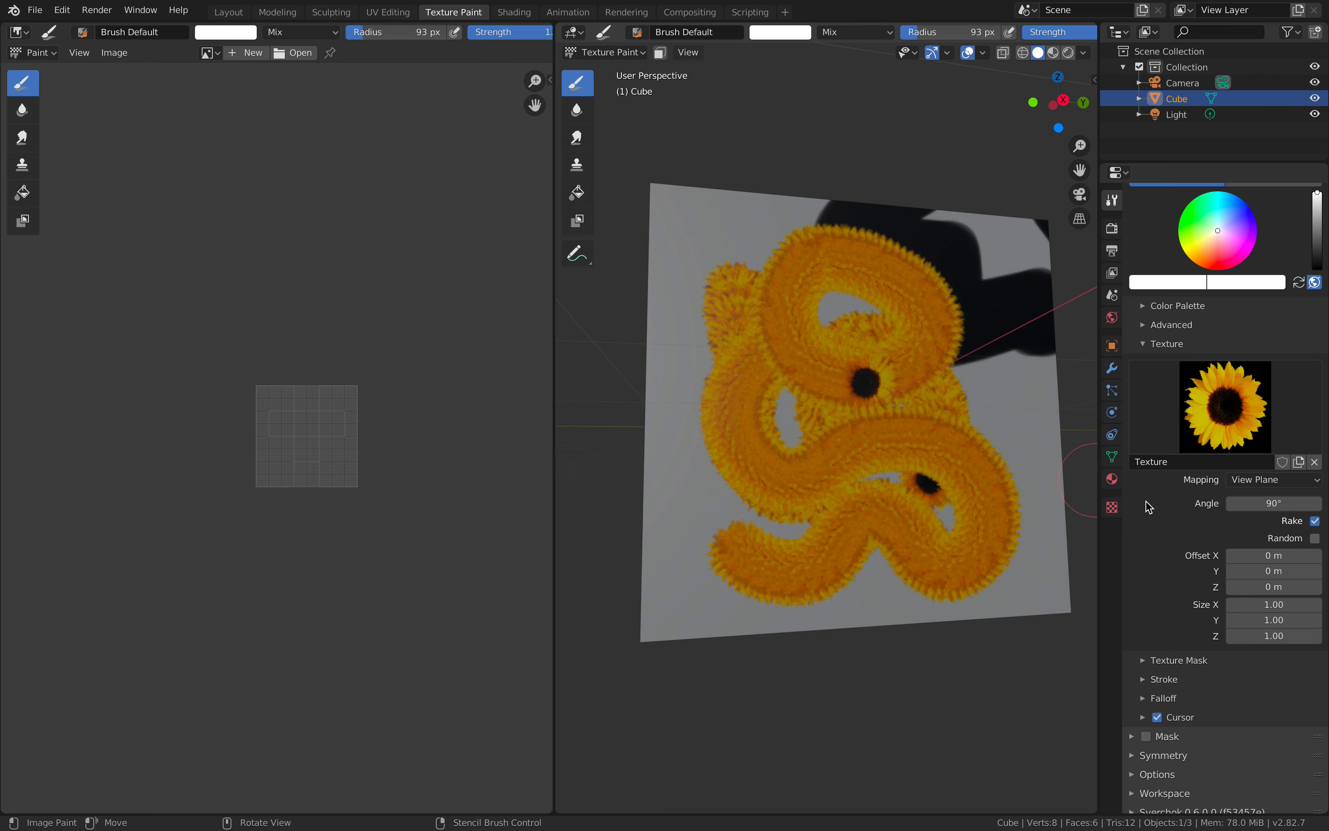
Turn Random back on alongside Rake and paint a sunflower stroke over the black paint on the adjacent face.
left_click(1315, 537)
middle_click_drag(631, 483, 835, 510)
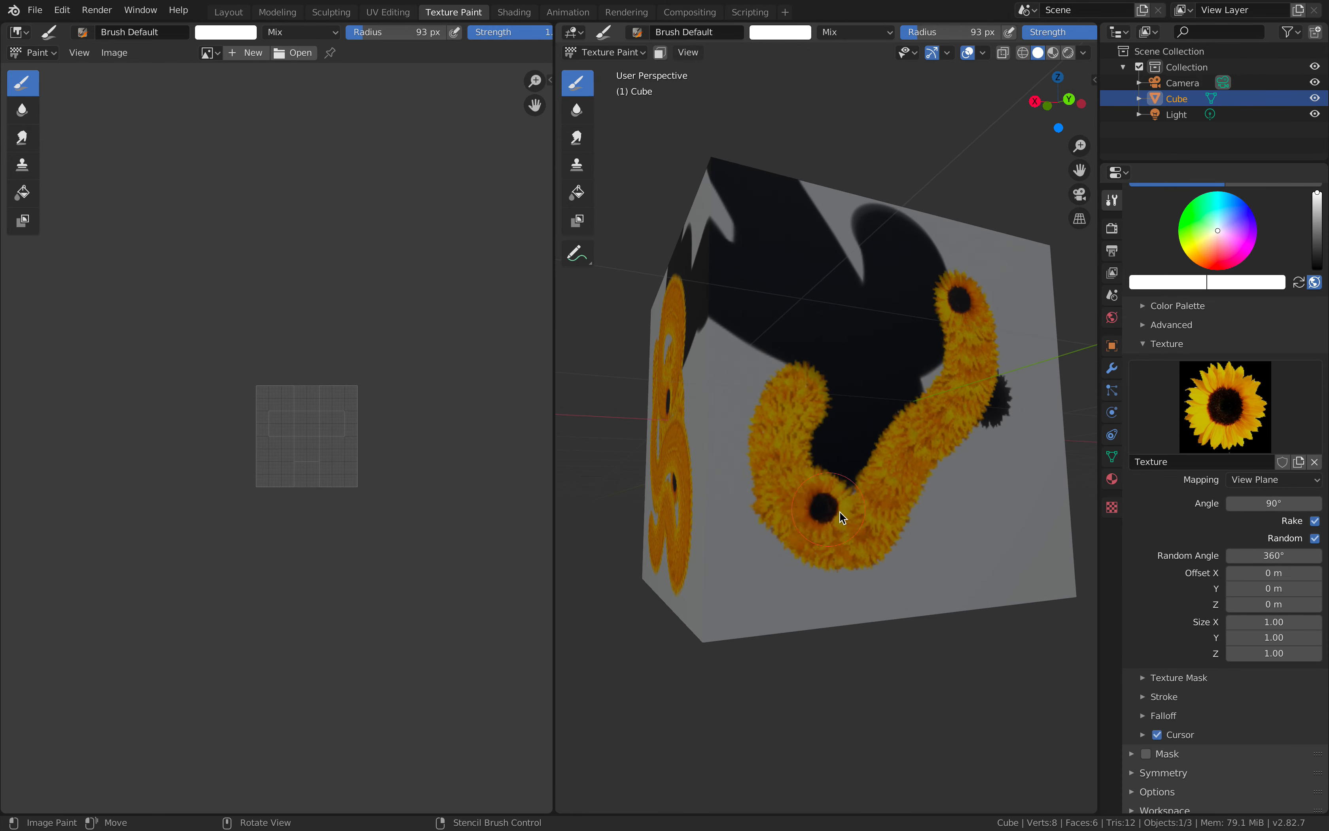
mouse_move(908, 366)
middle_mouse_down()
mouse_move(873, 465)
mouse_move(776, 446)
mouse_move(753, 506)
middle_mouse_up()
Save the scene to the Desktop as flowerbrush_001.blend.
left_click(34, 10)
left_click(100, 133)
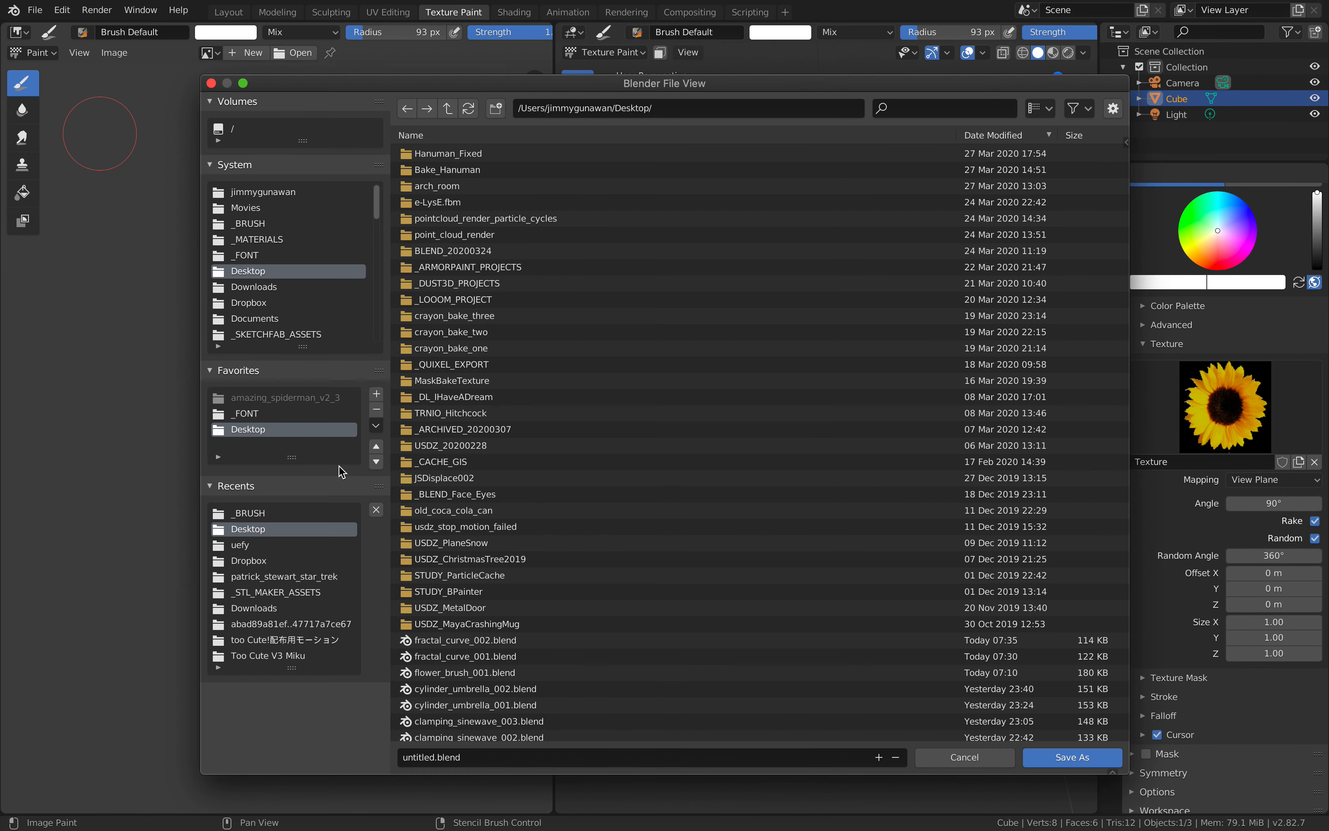
left_click(422, 756)
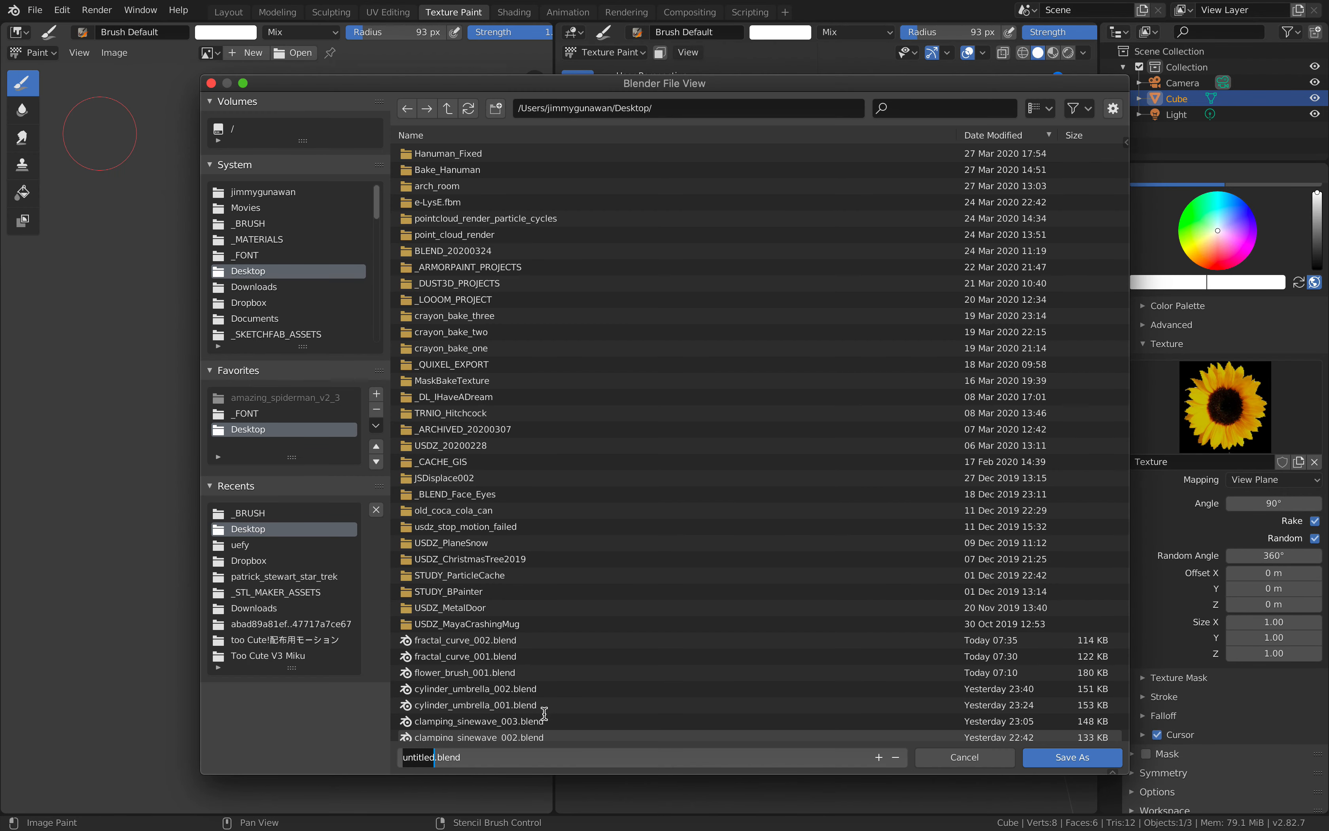
type("flowerbrush_001")
key("Return")
left_click(1039, 761)
Set the brush texture's Mapping to Random and paint a looping stroke over the sunflowers on the cube face.
mouse_move(815, 609)
middle_mouse_down()
mouse_move(751, 547)
mouse_move(874, 451)
mouse_move(842, 333)
mouse_move(768, 482)
mouse_move(798, 545)
middle_mouse_up()
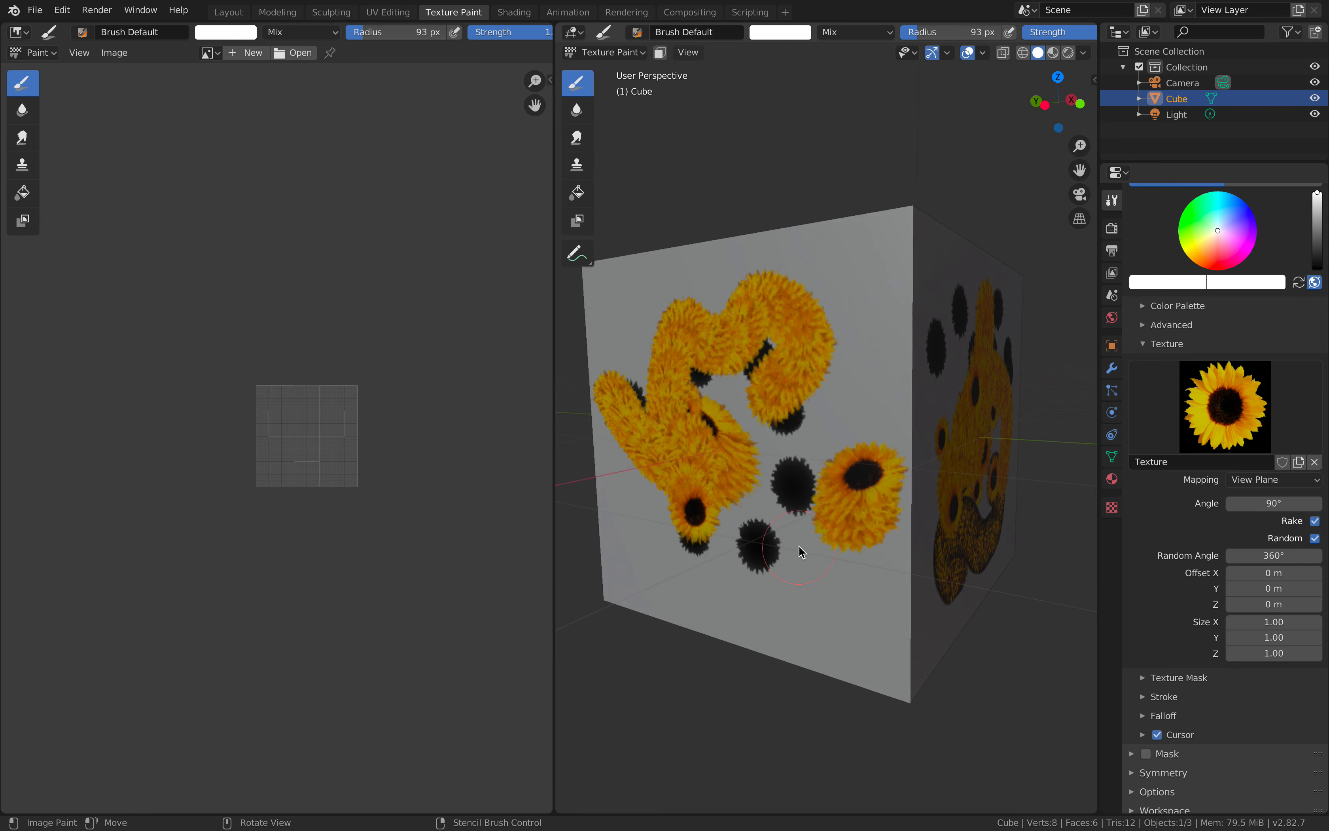
left_click(1257, 484)
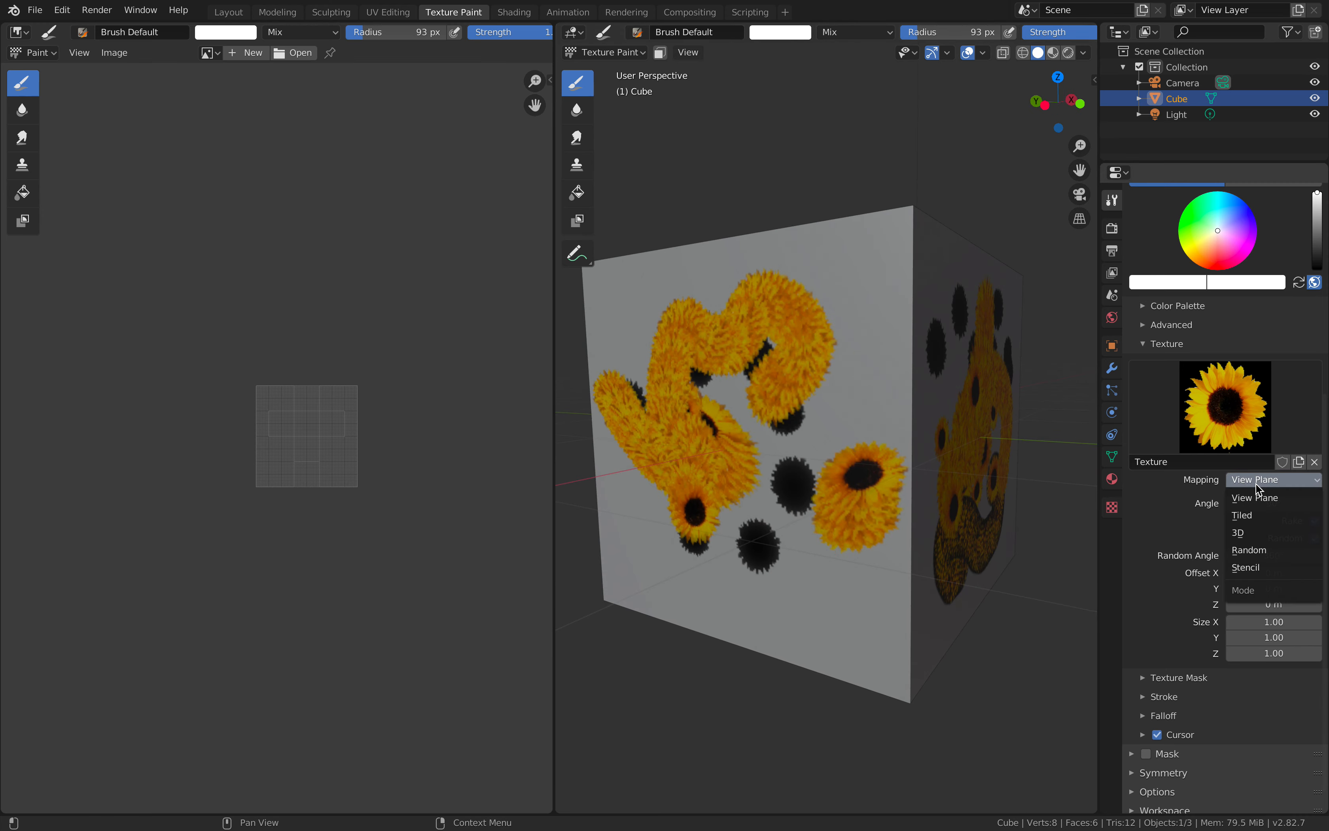
left_click(1261, 554)
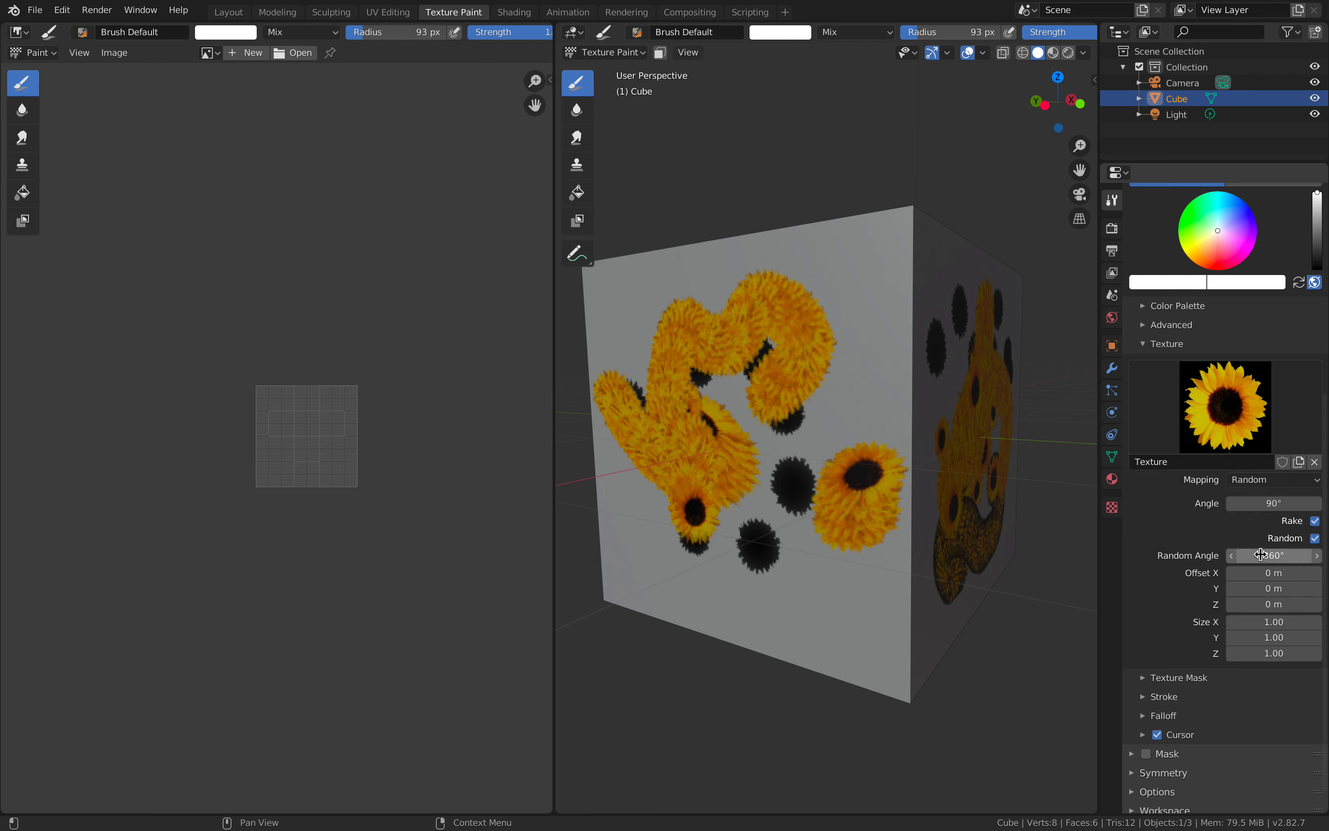
left_click_drag(863, 469, 721, 322)
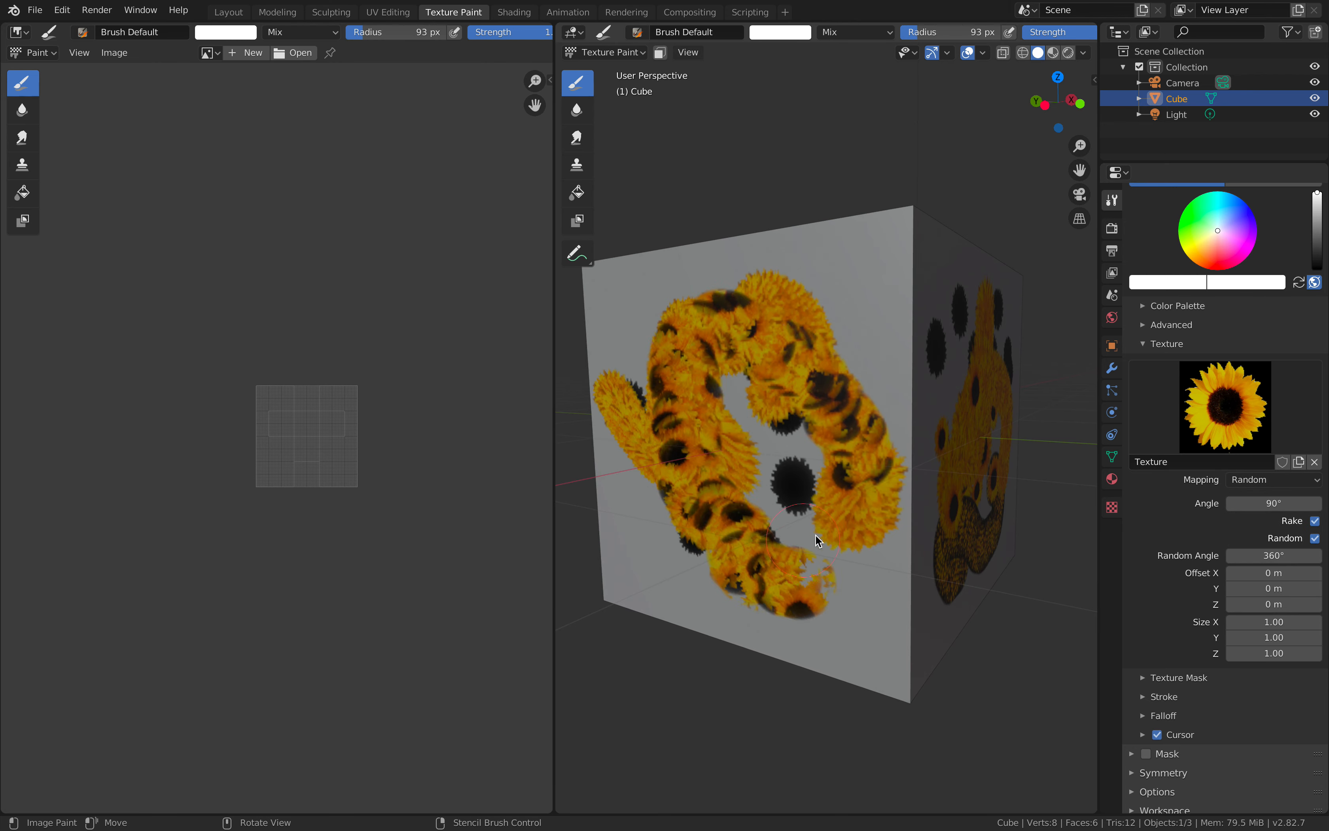
middle_click_drag(814, 534, 809, 449)
Set the brush texture's Mapping back to View Plane.
left_click(1254, 481)
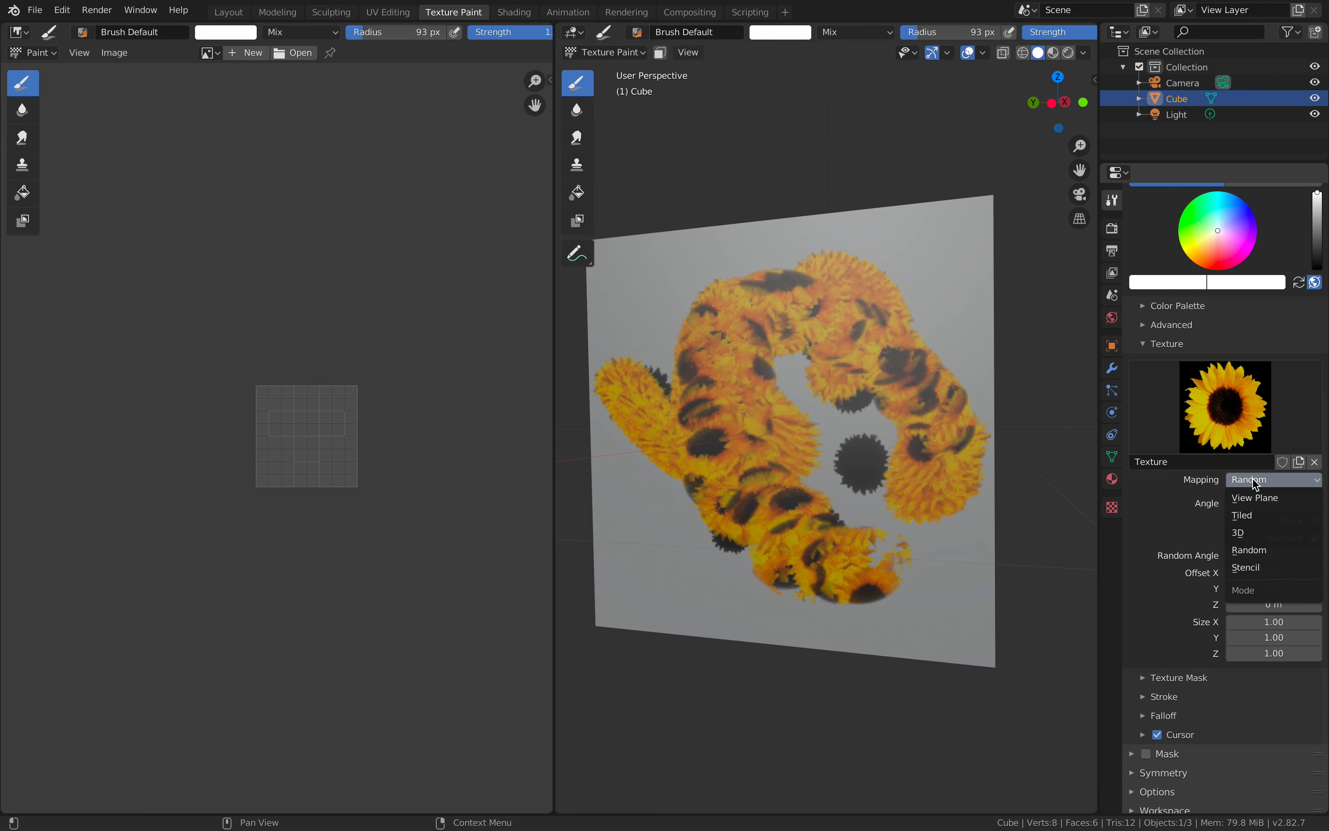
left_click(1274, 500)
scroll(1263, 577, "down", 1)
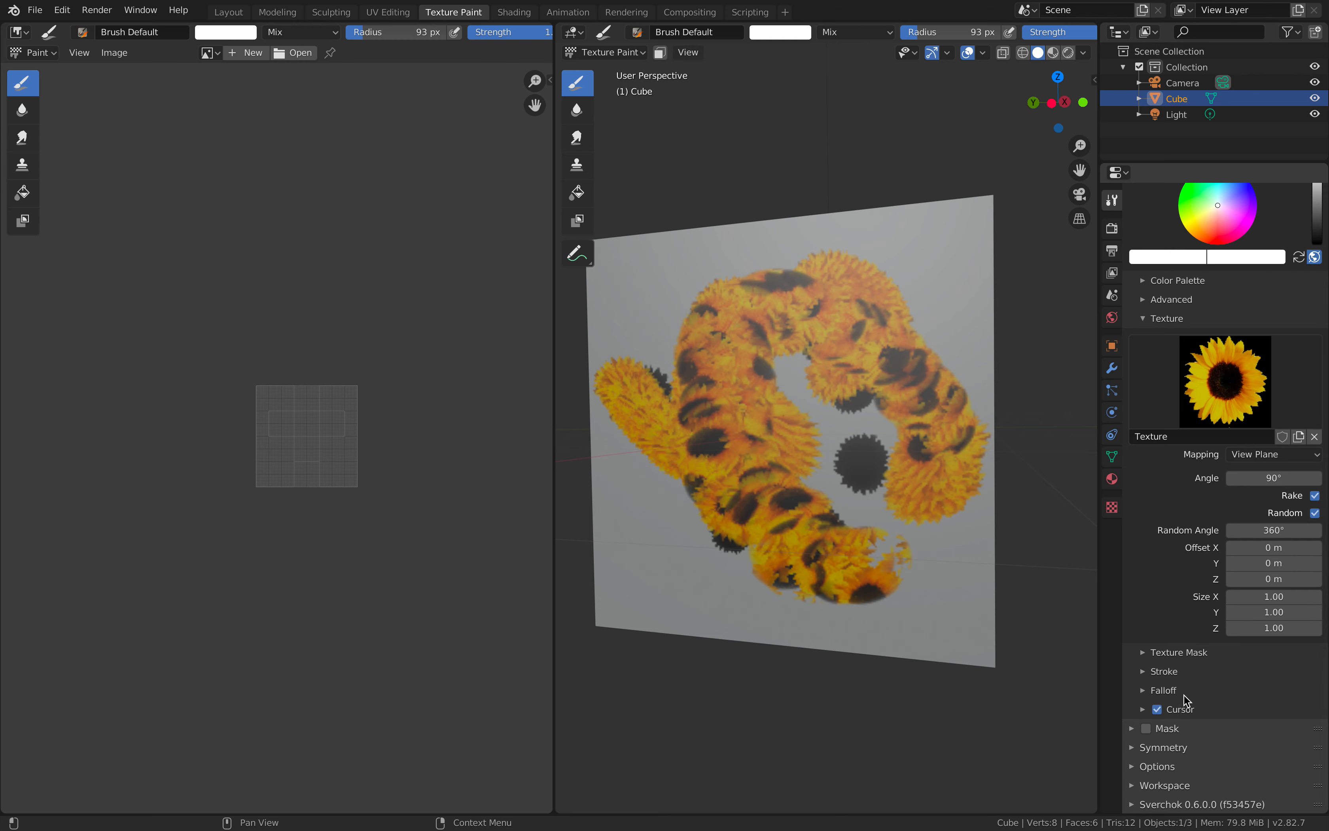
Set the brush's stroke method to Dots and paint sunflower strokes on the cube's top and side faces.
left_click(1179, 671)
scroll(1192, 678, "down", 7)
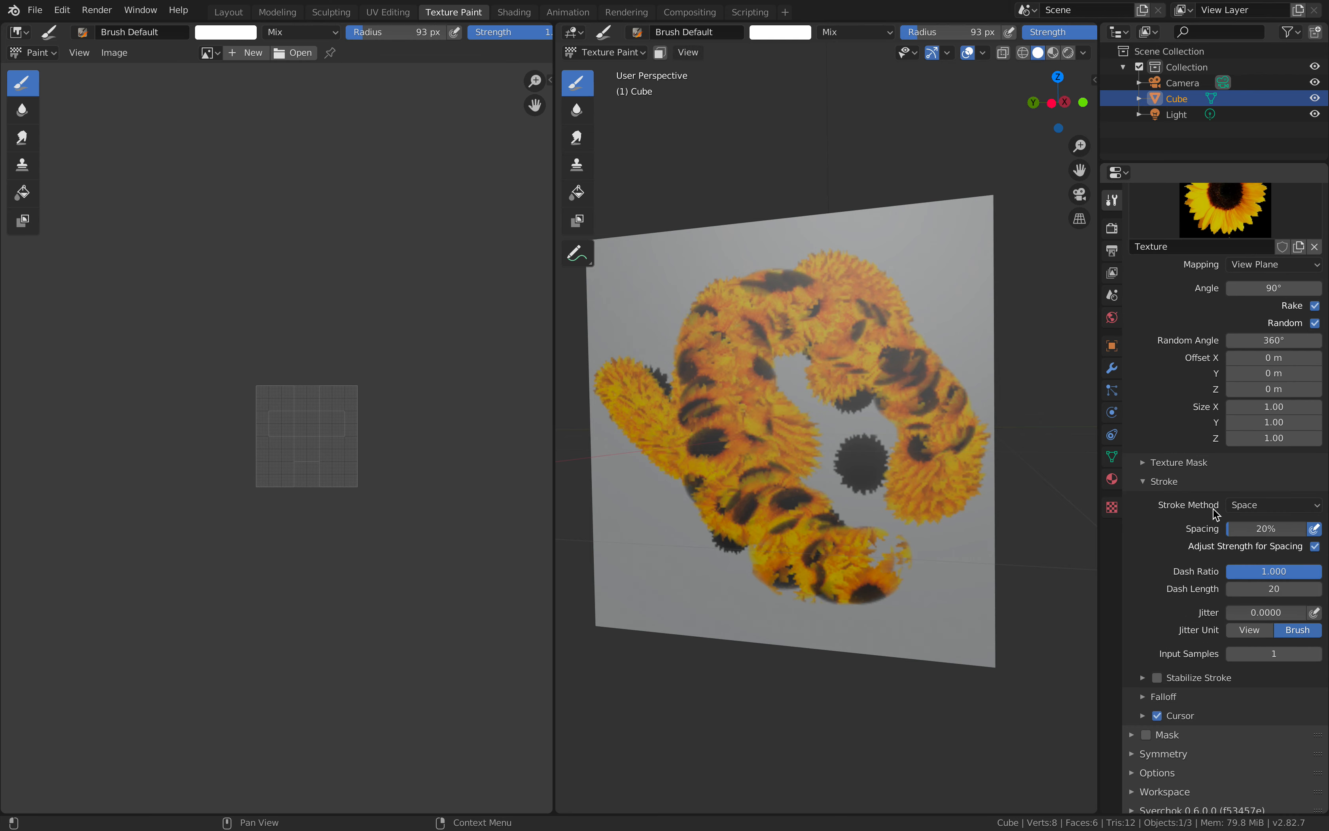
left_click(1267, 508)
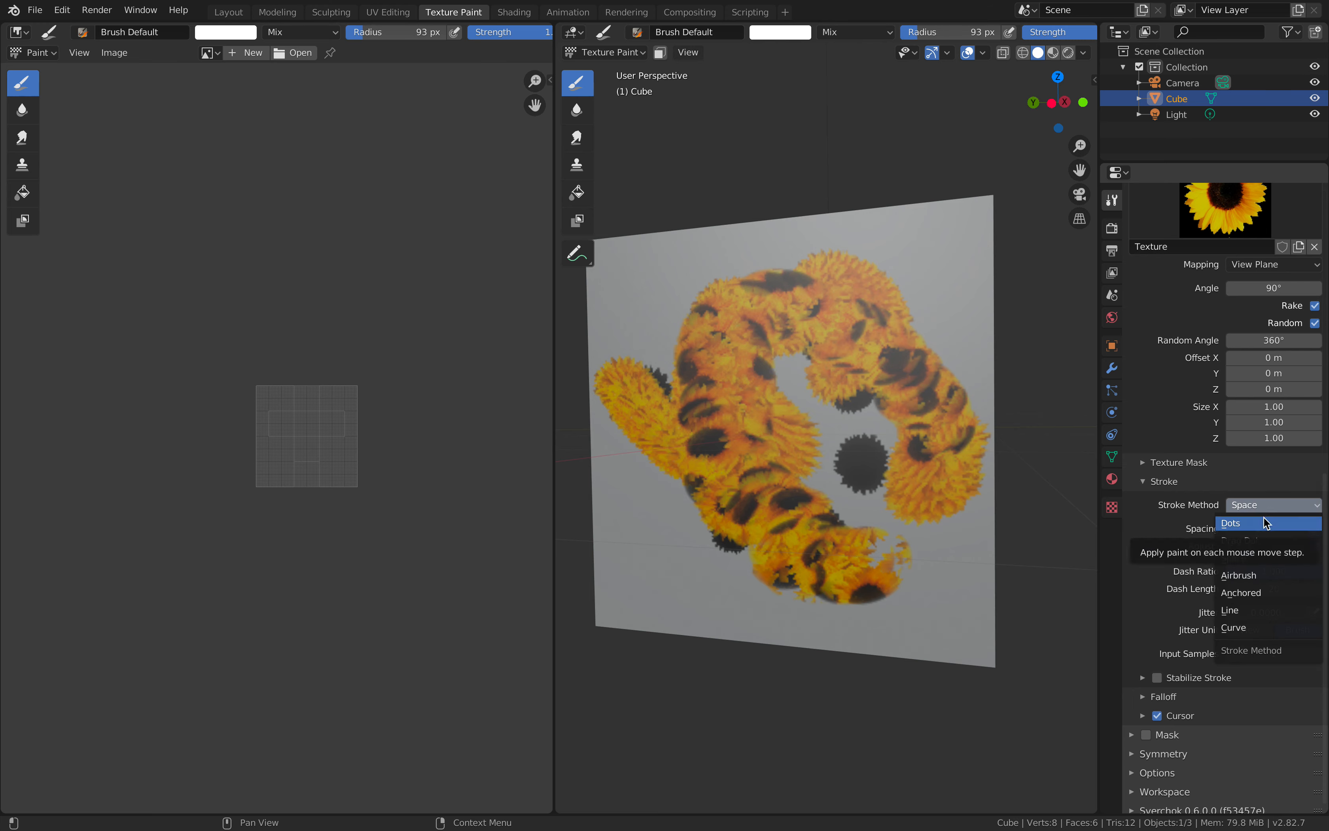
left_click(1264, 522)
mouse_move(1016, 506)
middle_mouse_down()
mouse_move(920, 512)
mouse_move(982, 589)
mouse_move(874, 520)
mouse_move(829, 529)
mouse_move(836, 409)
middle_mouse_up()
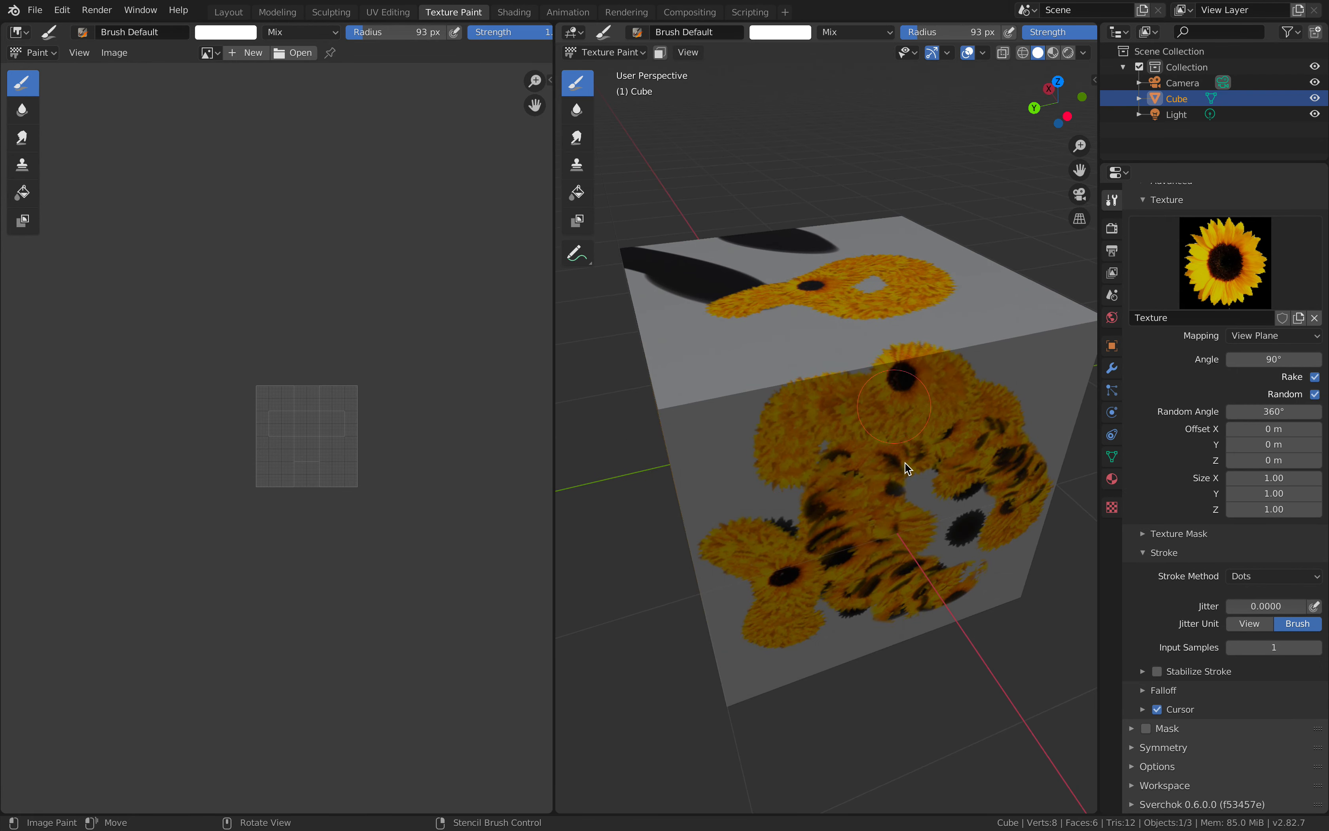
Set the stroke Jitter to 0.9126 and paint scattered sunflowers over the faces all around the cube.
middle_click_drag(900, 447, 1232, 566)
left_click_drag(1251, 606, 1261, 606)
mouse_move(928, 450)
middle_mouse_down()
mouse_move(851, 461)
mouse_move(708, 434)
middle_mouse_up()
mouse_move(720, 461)
left_mouse_down()
mouse_move(762, 397)
mouse_move(797, 401)
left_mouse_up()
middle_click_drag(802, 395, 780, 517)
mouse_move(791, 396)
left_mouse_down()
mouse_move(829, 371)
mouse_move(807, 313)
left_mouse_up()
mouse_move(769, 324)
middle_mouse_down()
mouse_move(795, 371)
mouse_move(819, 329)
middle_mouse_up()
mouse_move(819, 341)
left_mouse_down()
mouse_move(800, 452)
mouse_move(763, 528)
left_mouse_up()
middle_click_drag(774, 506, 860, 445)
left_click_drag(824, 423, 708, 558)
middle_click_drag(714, 552, 835, 456)
mouse_move(840, 461)
left_mouse_down()
mouse_move(896, 454)
mouse_move(789, 336)
left_mouse_up()
middle_click_drag(789, 336, 900, 412)
mouse_move(906, 428)
left_mouse_down()
mouse_move(821, 484)
mouse_move(741, 401)
left_mouse_up()
mouse_move(746, 406)
middle_mouse_down()
mouse_move(847, 466)
mouse_move(878, 460)
middle_mouse_up()
mouse_move(890, 423)
left_mouse_down()
mouse_move(796, 431)
mouse_move(854, 396)
left_mouse_up()
scroll(853, 397, "down", 2)
middle_click_drag(846, 409, 799, 511)
mouse_move(835, 483)
left_mouse_down()
mouse_move(862, 373)
mouse_move(901, 423)
left_mouse_up()
middle_click_drag(889, 412, 722, 447)
mouse_move(730, 448)
left_mouse_down()
mouse_move(827, 400)
mouse_move(857, 440)
left_mouse_up()
middle_click_drag(834, 458, 783, 429)
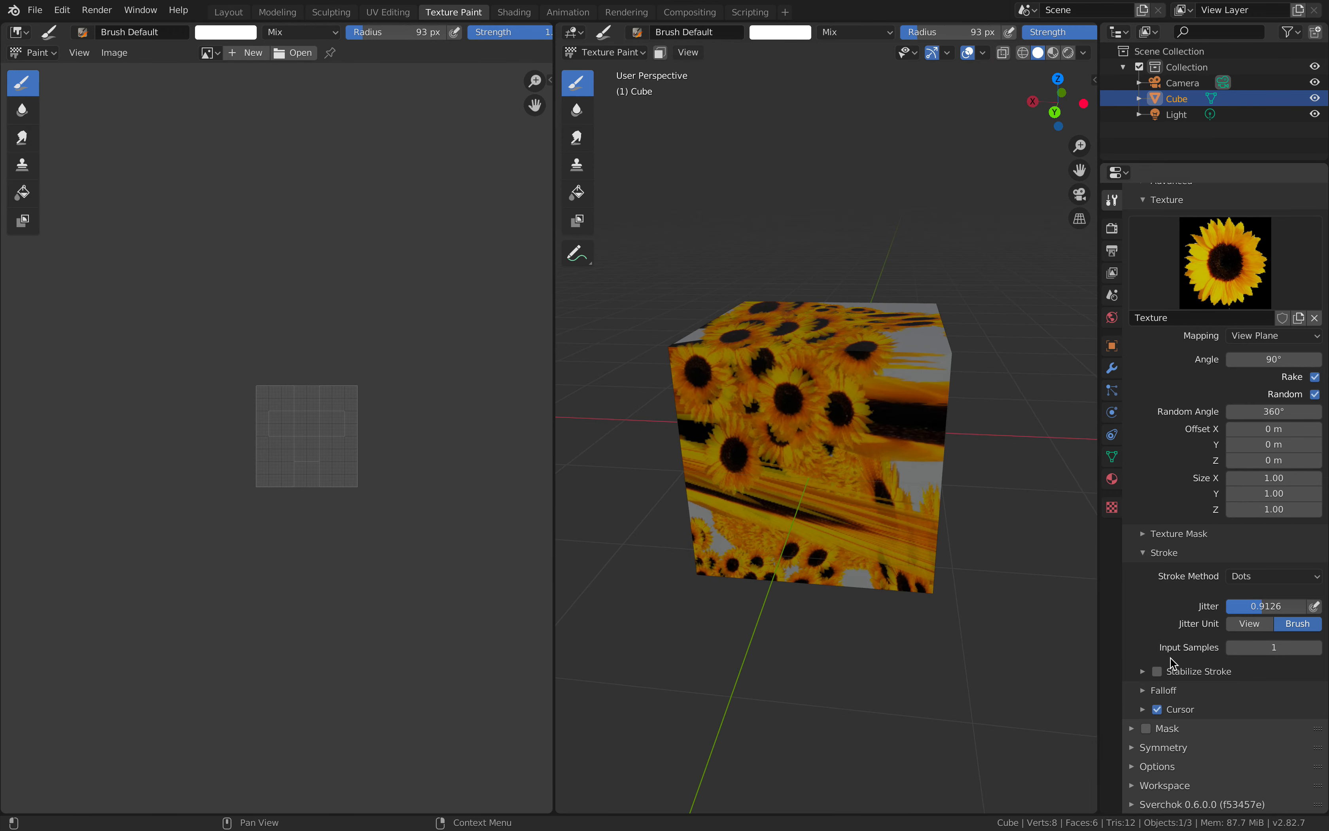
mouse_move(856, 522)
left_mouse_down()
mouse_move(809, 451)
mouse_move(863, 445)
mouse_move(753, 549)
left_mouse_up()
middle_click_drag(753, 549, 1151, 623)
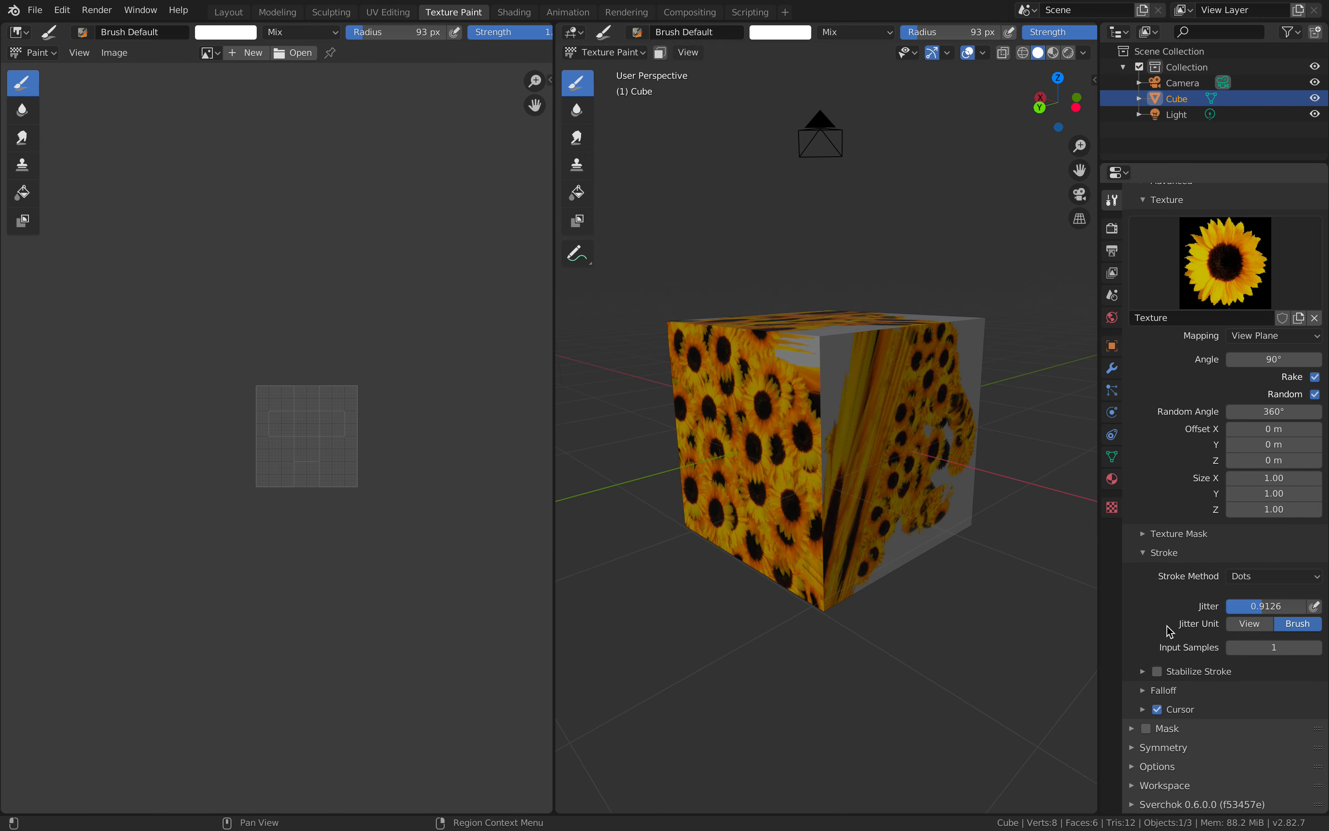
Switch the stroke method to Drag Dot and place individual sunflowers on the partly painted cube face.
left_click(1264, 590)
left_click(1266, 608)
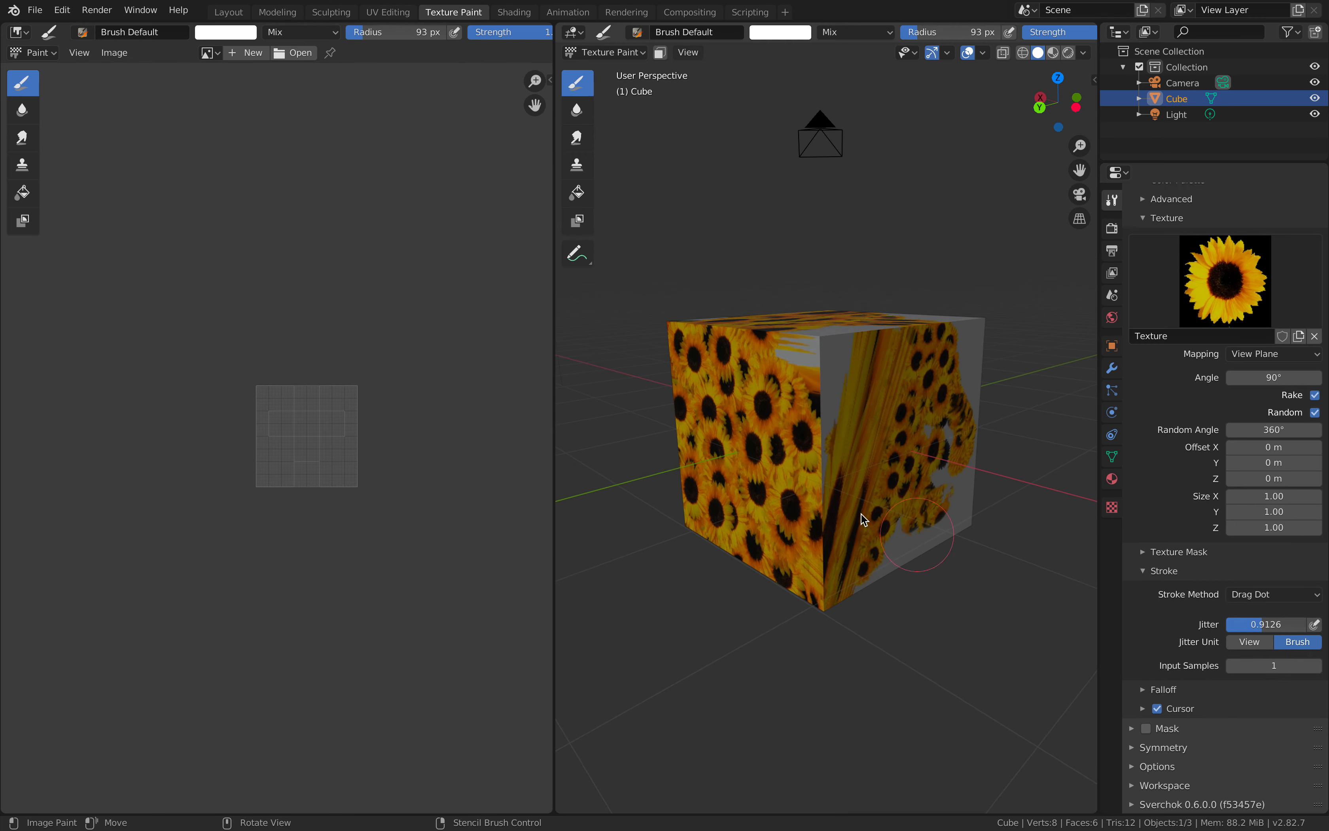
middle_click_drag(872, 521, 840, 490)
mouse_move(871, 514)
left_mouse_down()
mouse_move(837, 437)
mouse_move(821, 459)
left_mouse_up()
mouse_move(821, 459)
middle_mouse_down()
mouse_move(905, 445)
mouse_move(765, 424)
mouse_move(797, 454)
middle_mouse_up()
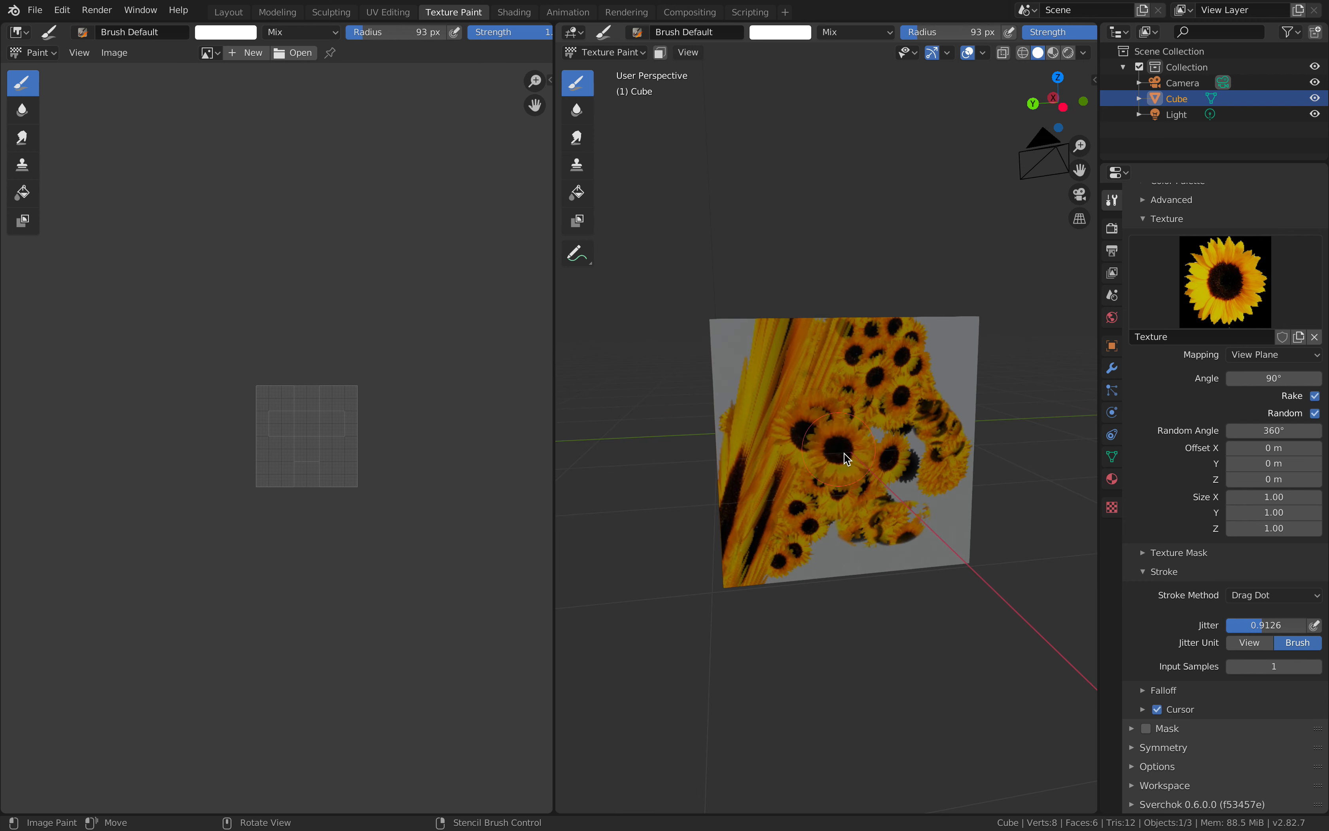
Place one large sunflower over the middle of the same cube face.
scroll(848, 469, "up", 5)
scroll(859, 488, "down", 8)
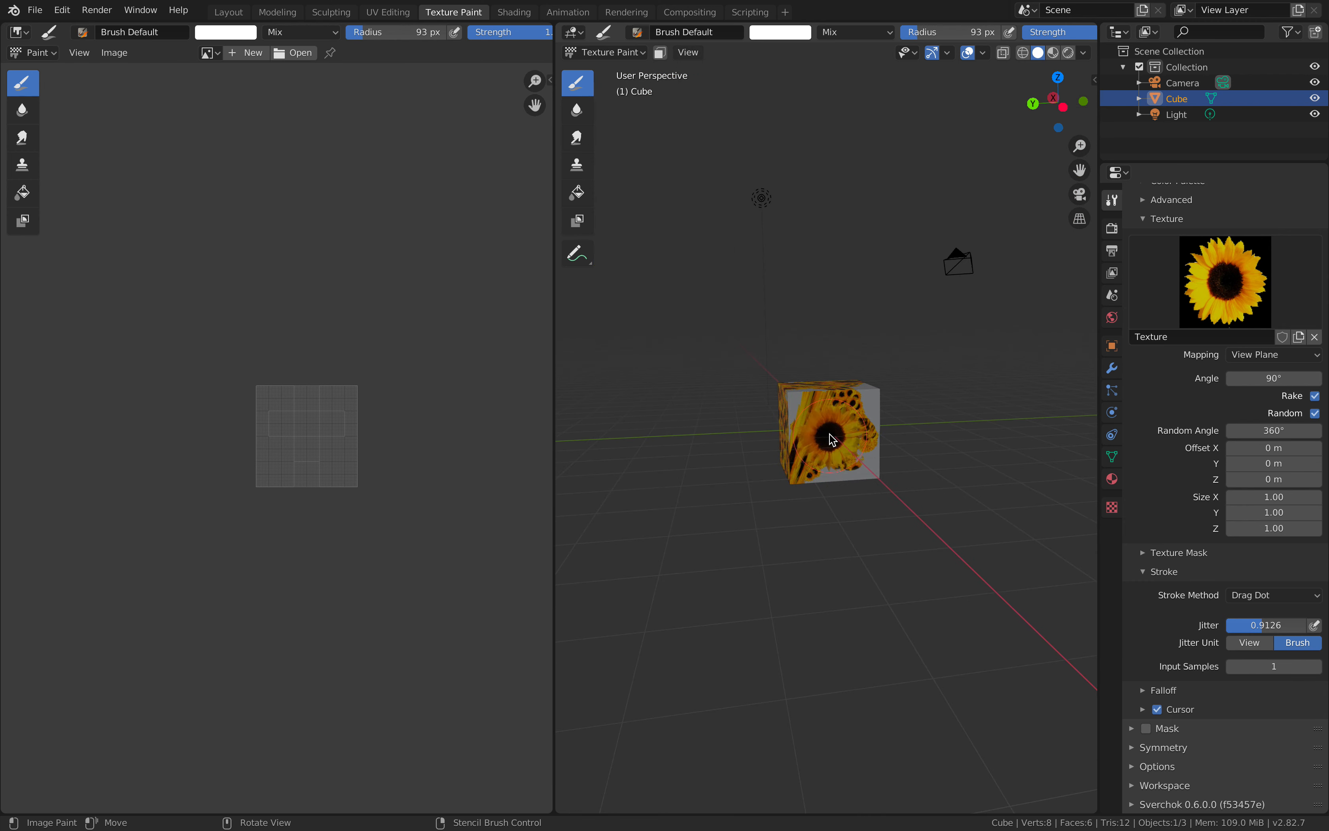
scroll(824, 448, "up", 6)
middle_click_drag(834, 445, 816, 448)
scroll(816, 448, "down", 4)
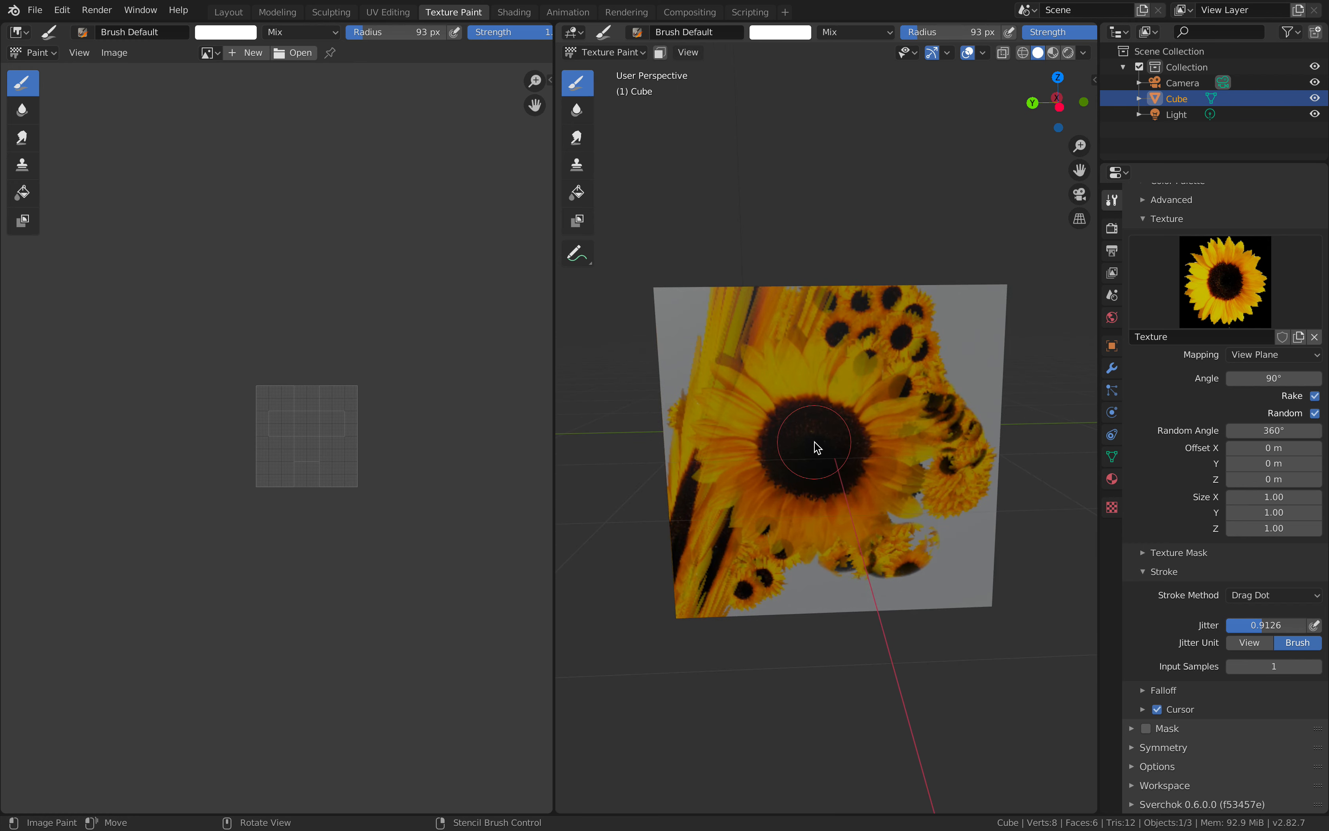
Set the stroke method to Line and paint a diagonal line of sunflowers across the large sunflower.
left_click(1253, 595)
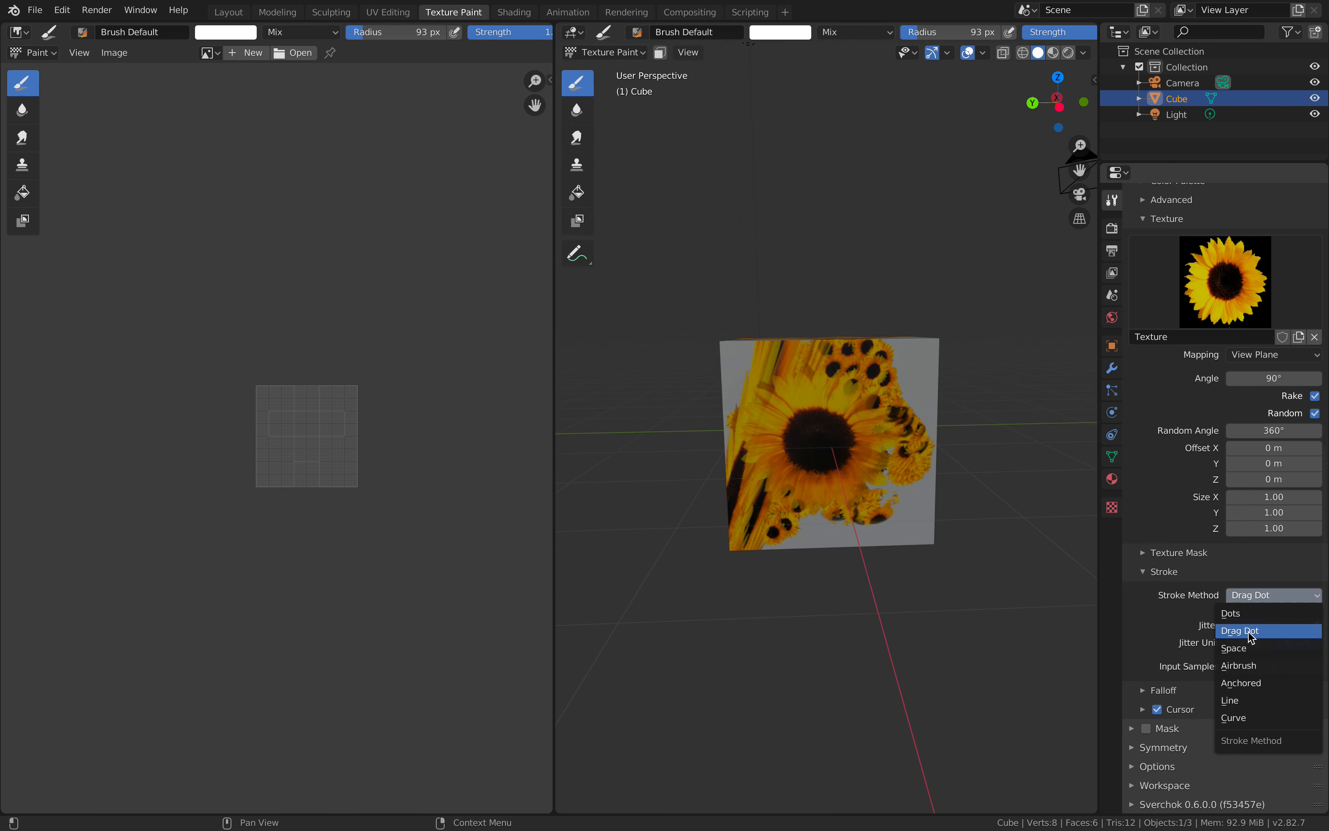
left_click(1260, 700)
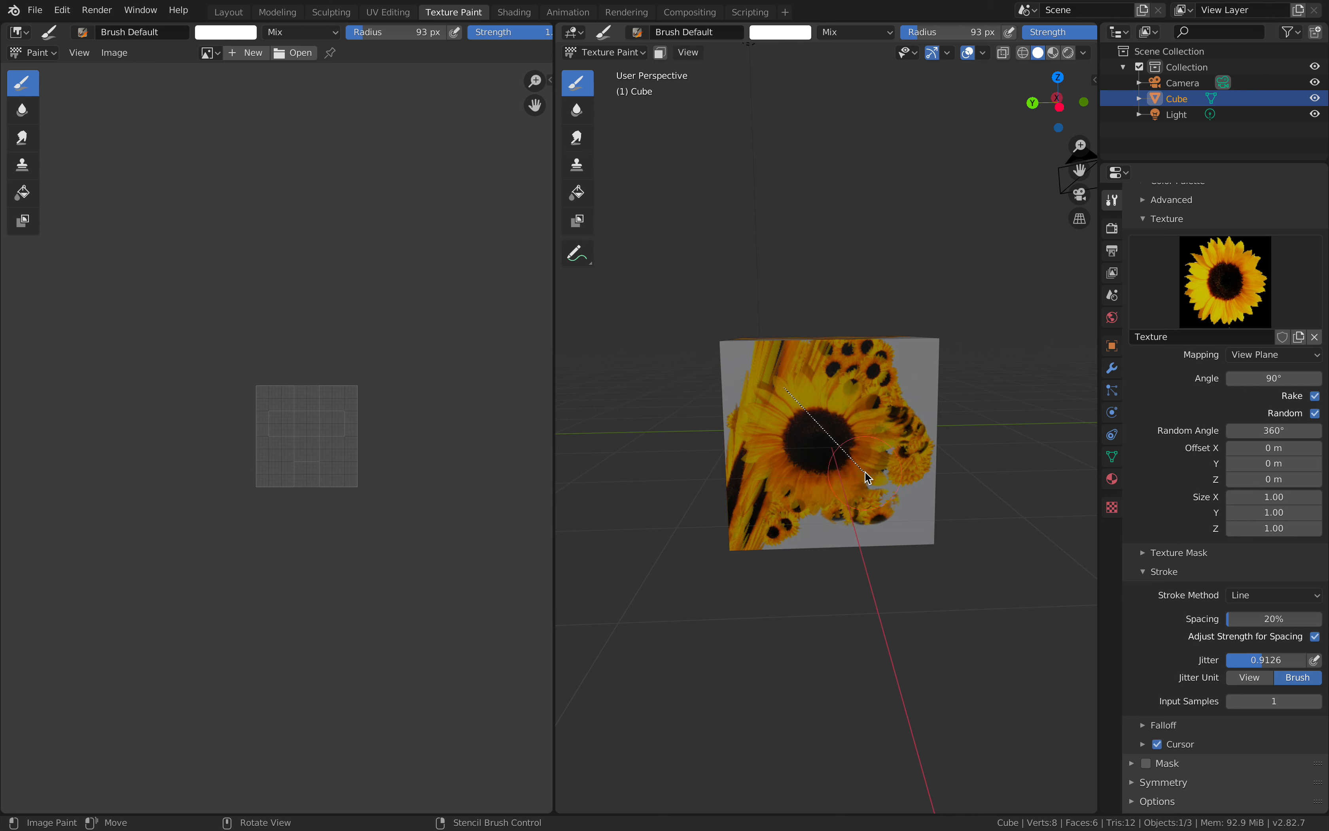
left_click_drag(866, 478, 868, 478)
Change the stroke method to Space and paint more jittered sunflowers over several sides of the cube.
left_click(1254, 594)
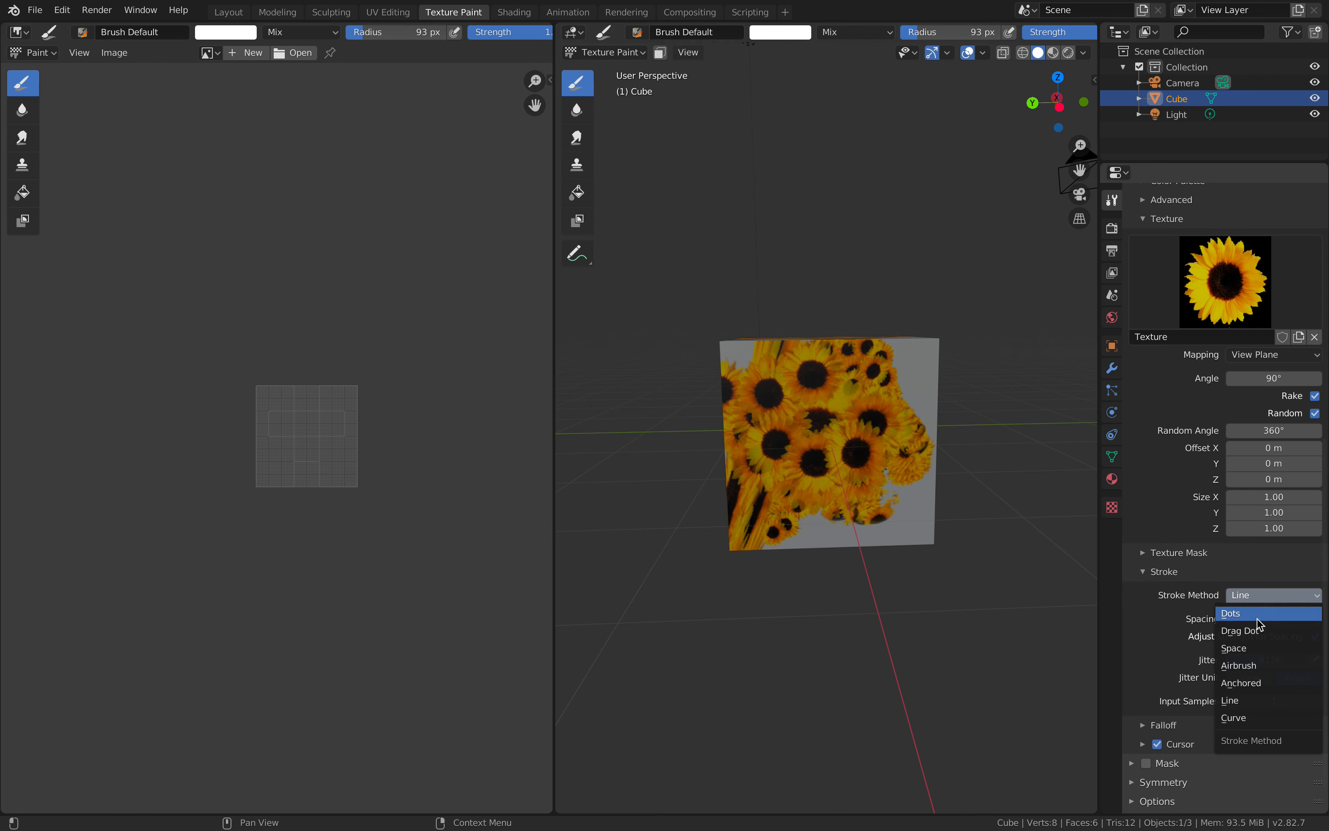
left_click(1259, 648)
mouse_move(906, 497)
left_mouse_down()
mouse_move(806, 445)
mouse_move(824, 425)
left_mouse_up()
middle_click_drag(829, 428, 929, 433)
left_click_drag(889, 440, 781, 460)
middle_click_drag(781, 460, 846, 478)
mouse_move(841, 416)
left_mouse_down()
mouse_move(873, 422)
mouse_move(845, 367)
left_mouse_up()
middle_click_drag(845, 368, 788, 373)
left_click_drag(791, 373, 878, 402)
left_click(881, 408)
Put the cube in Object Mode and save the scene as a new version named flowerbrush_002.blend.
left_click(601, 52)
left_click(608, 65)
middle_click_drag(861, 303, 843, 344)
key("super+s")
left_click(37, 11)
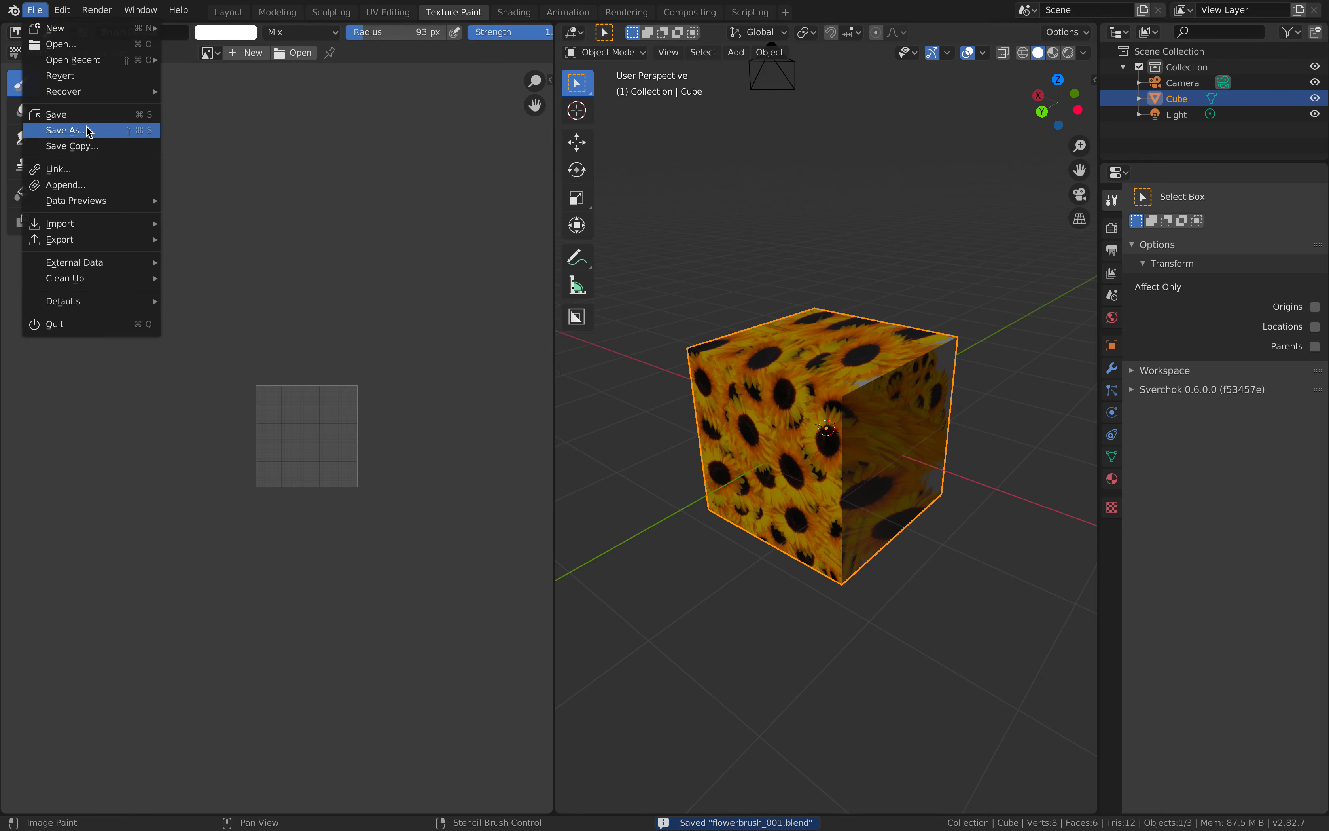
left_click(88, 132)
left_click(889, 761)
left_click(1049, 761)
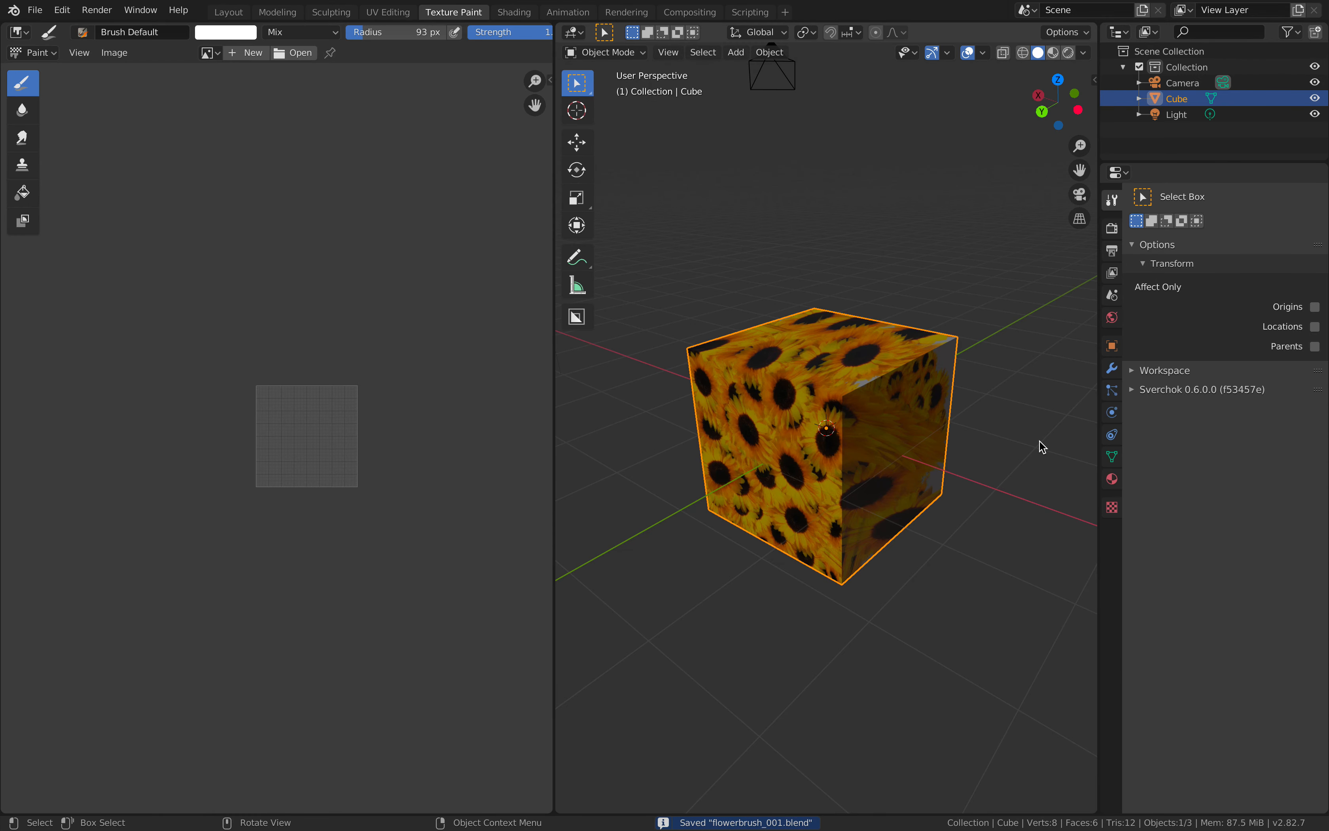
Add a Subdivision Surface modifier with viewport level 3 to the cube and shade it smooth.
left_click(1112, 369)
middle_click_drag(933, 305, 924, 314)
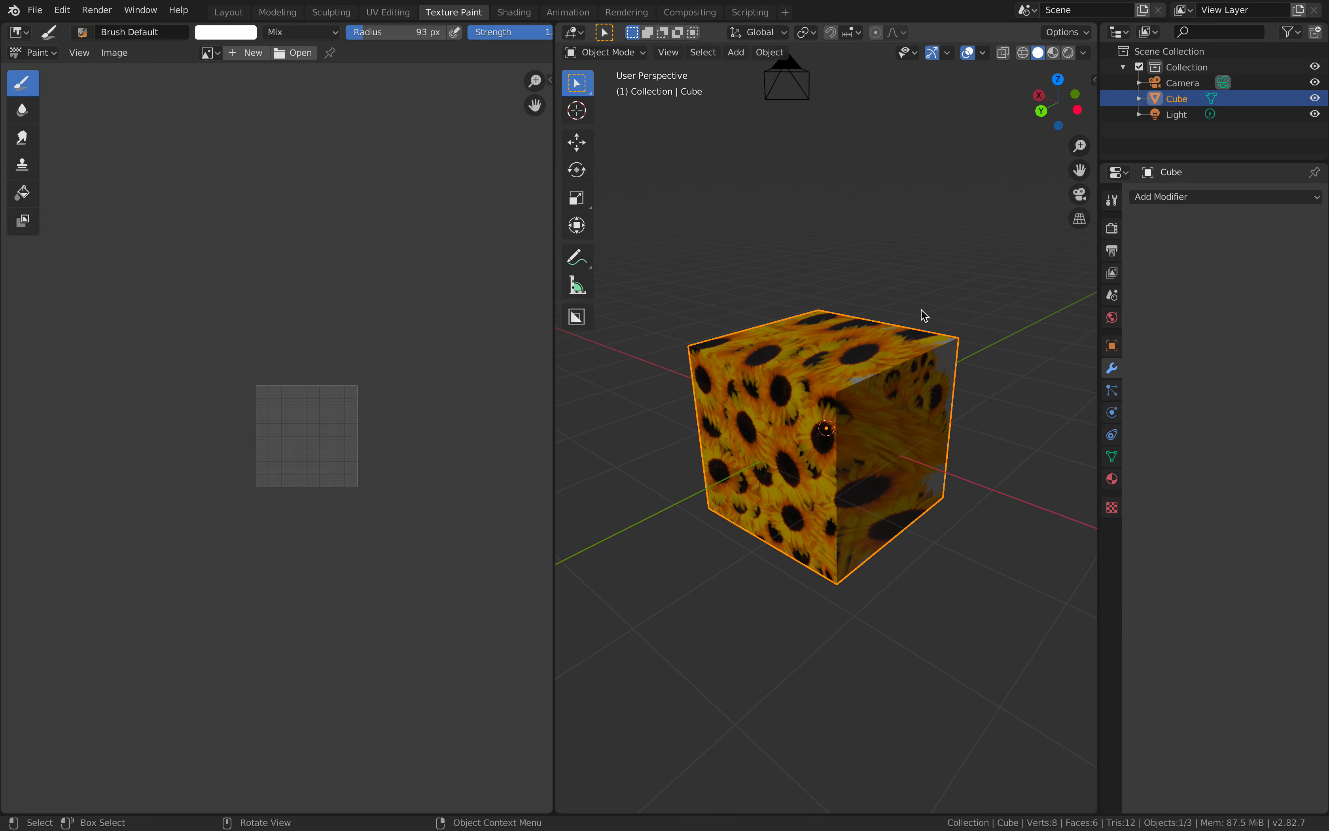
key("ctrl+3")
scroll(891, 373, "up", 4)
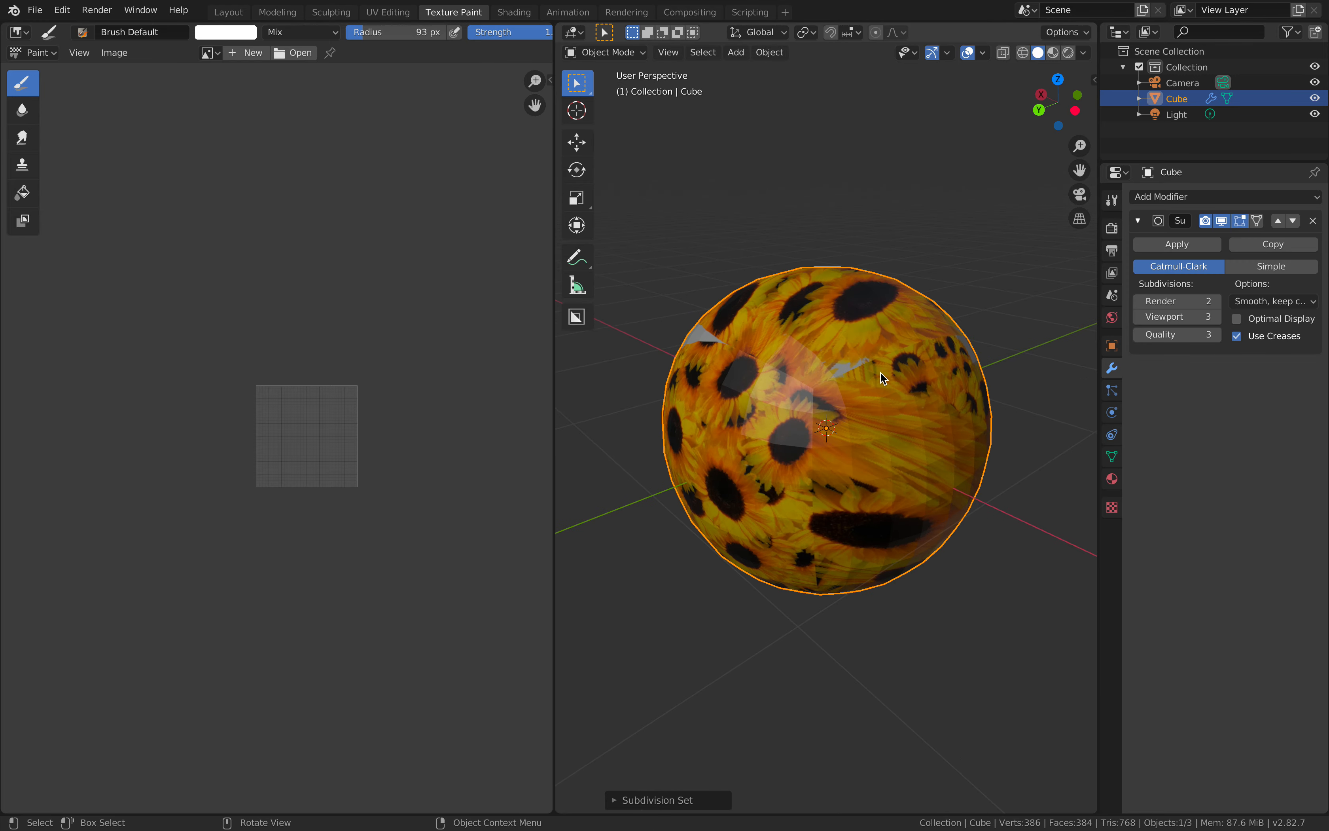
right_click(880, 372)
left_click(881, 374)
middle_click_drag(874, 357, 855, 340)
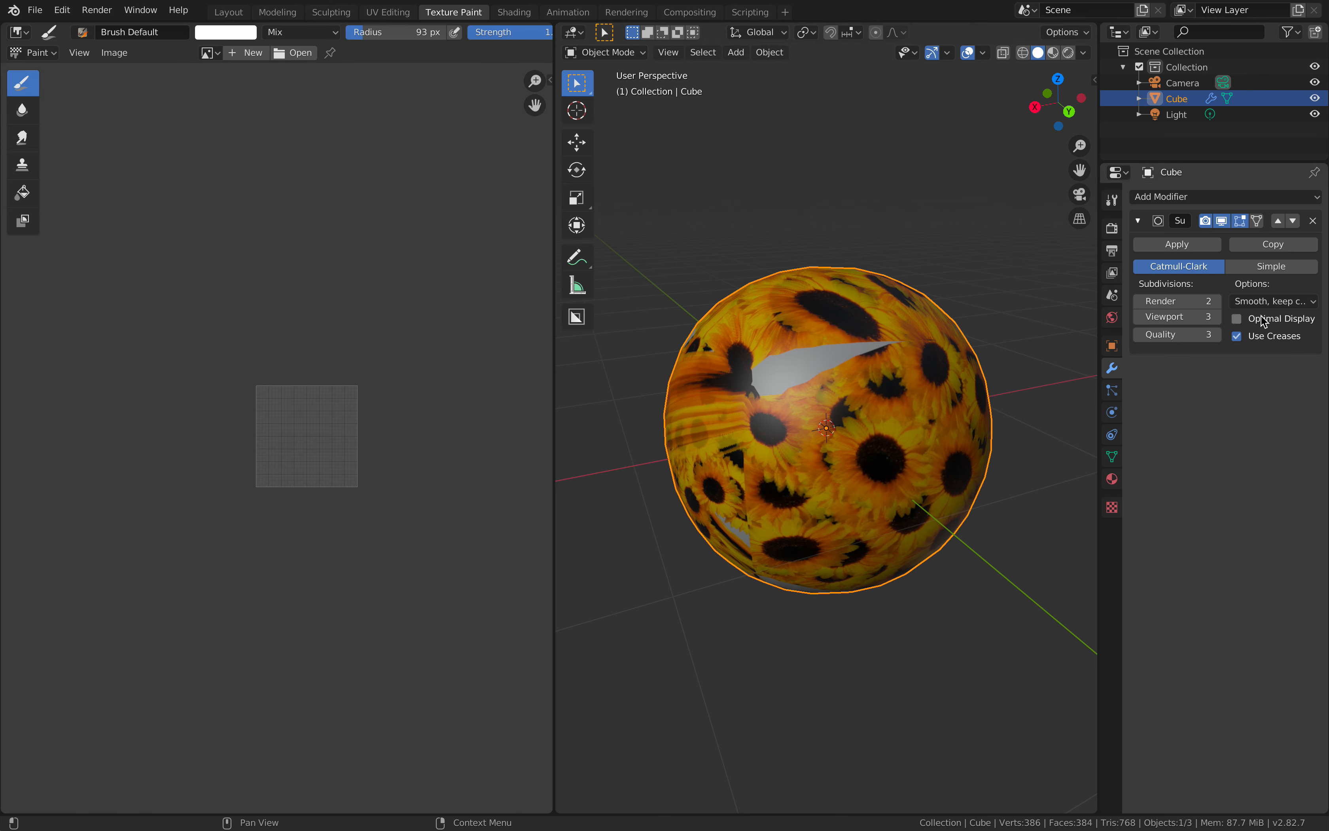
Compare the modifier's UV Smooth options, choose Sharp, and save the scene.
left_click(1269, 302)
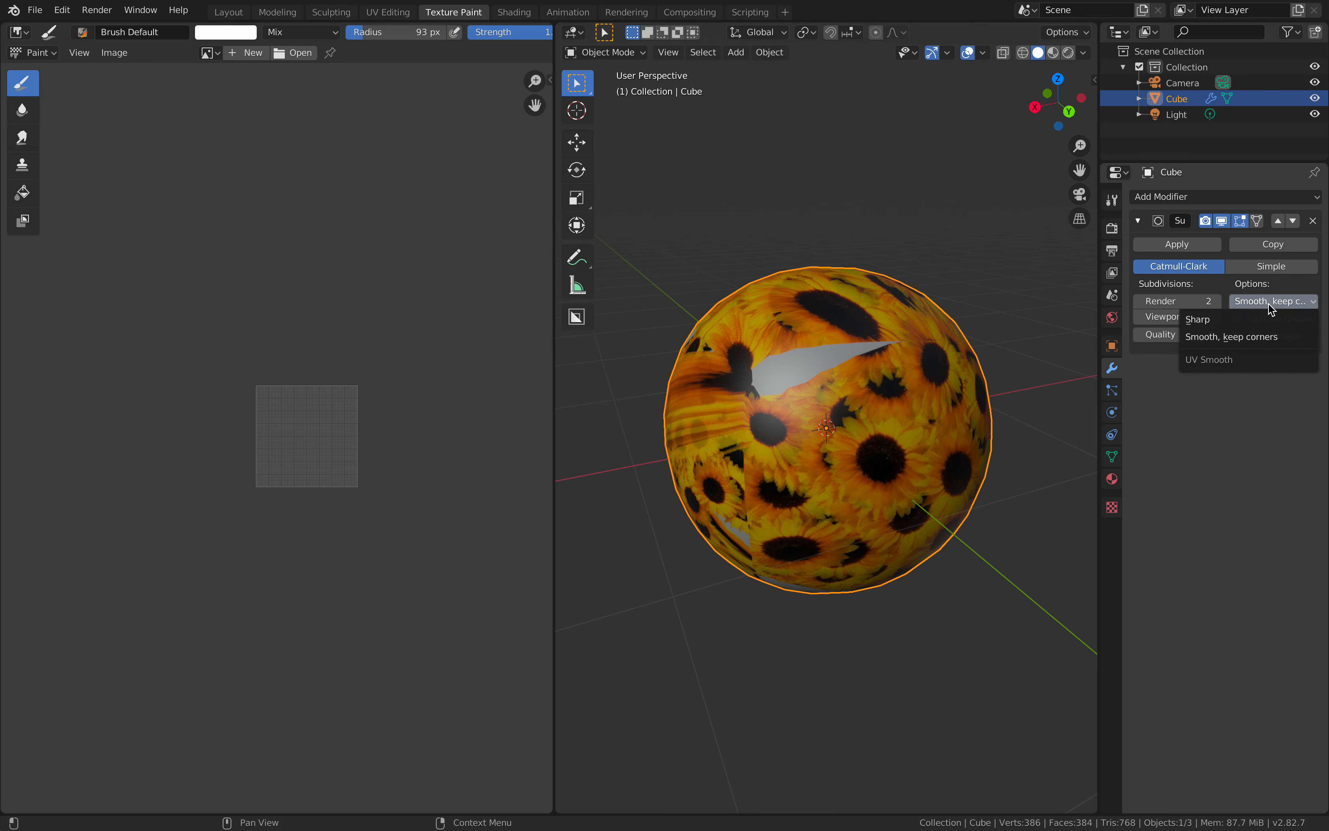
left_click(1232, 337)
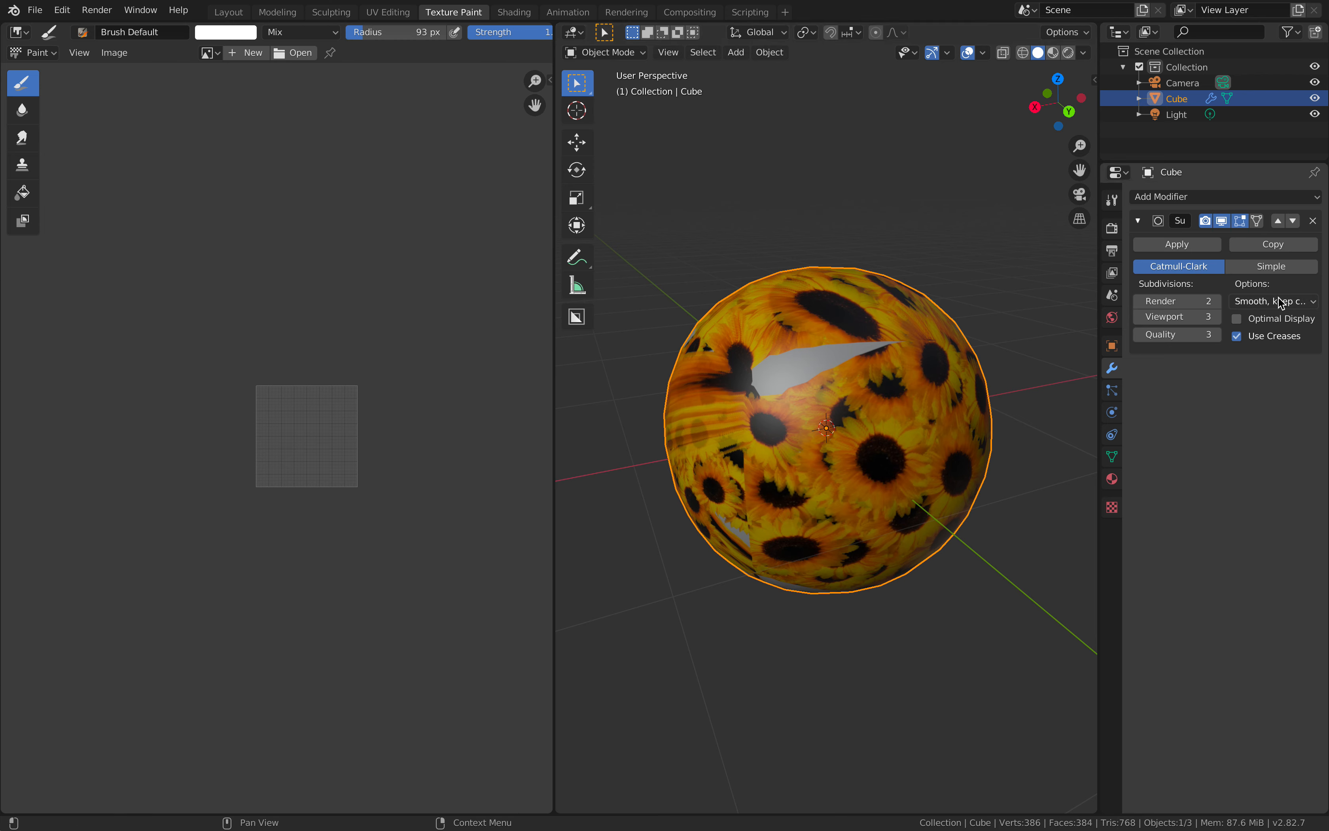
scroll(1278, 299, "up", 1, "ctrl")
scroll(1279, 299, "down", 1, "ctrl")
scroll(1278, 299, "up", 1, "ctrl")
left_click(1300, 301)
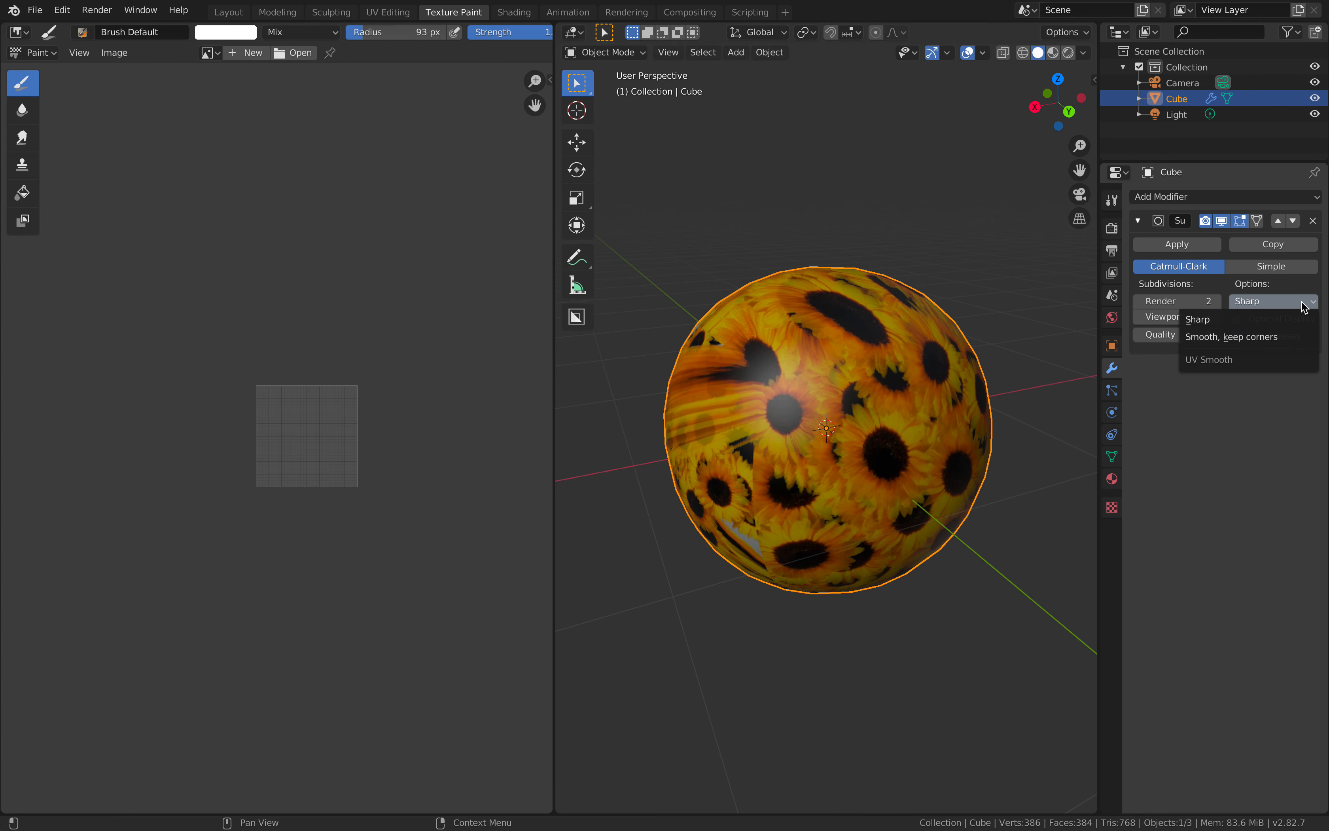
left_click(1259, 321)
middle_click_drag(788, 417, 790, 378)
key("ctrl+s")
Return the rounded cube to Texture Paint mode and paint sunflowers over the bare areas around the sphere.
left_click(630, 53)
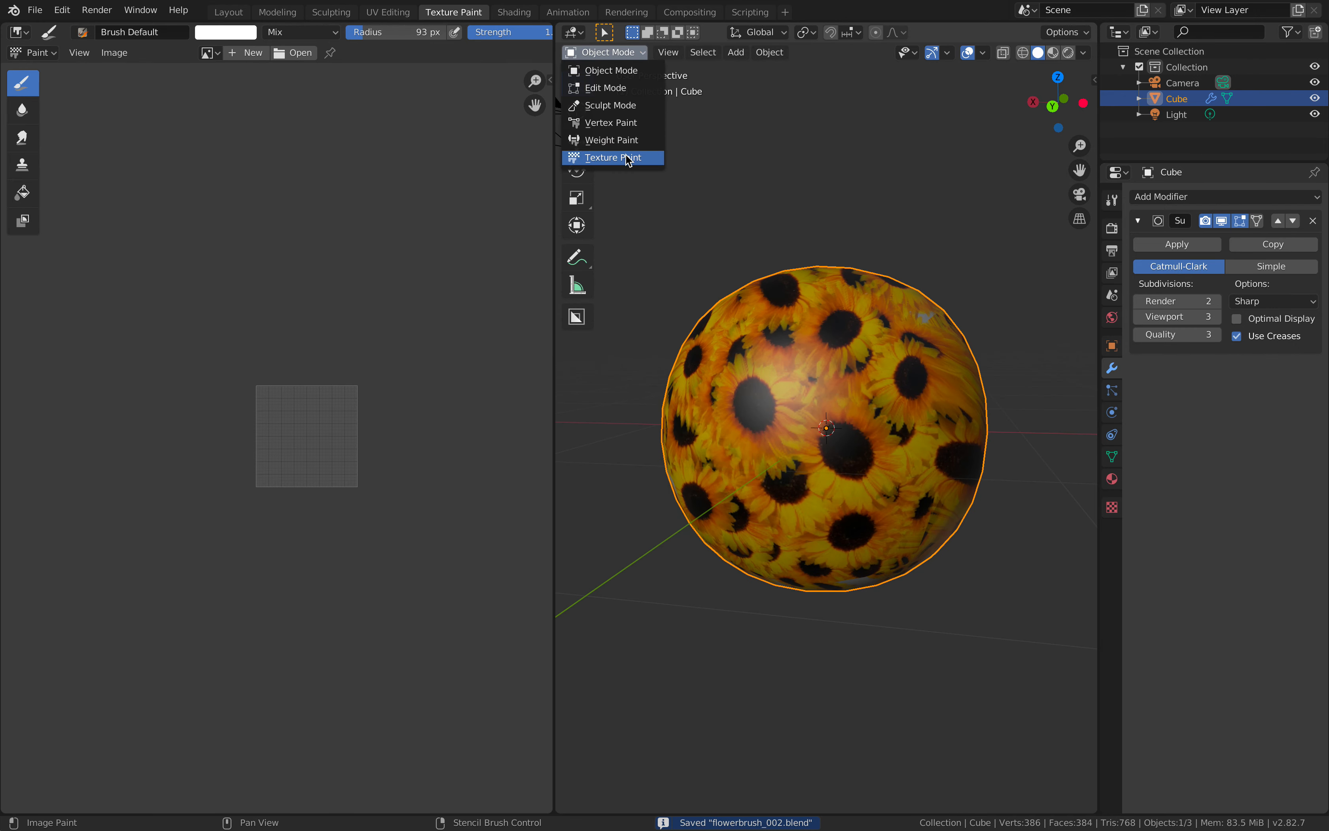
left_click(609, 159)
middle_click_drag(796, 275, 875, 299)
left_click_drag(809, 457, 867, 459)
middle_click_drag(865, 456, 829, 371)
mouse_move(813, 406)
left_mouse_down()
mouse_move(848, 353)
mouse_move(884, 428)
left_mouse_up()
middle_click_drag(879, 429, 791, 500)
mouse_move(790, 401)
left_mouse_down()
mouse_move(909, 363)
mouse_move(879, 335)
left_mouse_up()
middle_click_drag(881, 351, 793, 347)
left_click_drag(793, 347, 887, 374)
middle_click_drag(884, 401, 804, 351)
mouse_move(805, 351)
left_mouse_down()
mouse_move(860, 387)
mouse_move(834, 460)
left_mouse_up()
middle_click_drag(834, 460, 845, 403)
mouse_move(796, 384)
left_mouse_down()
mouse_move(866, 477)
mouse_move(933, 473)
left_mouse_up()
middle_click_drag(933, 472, 859, 504)
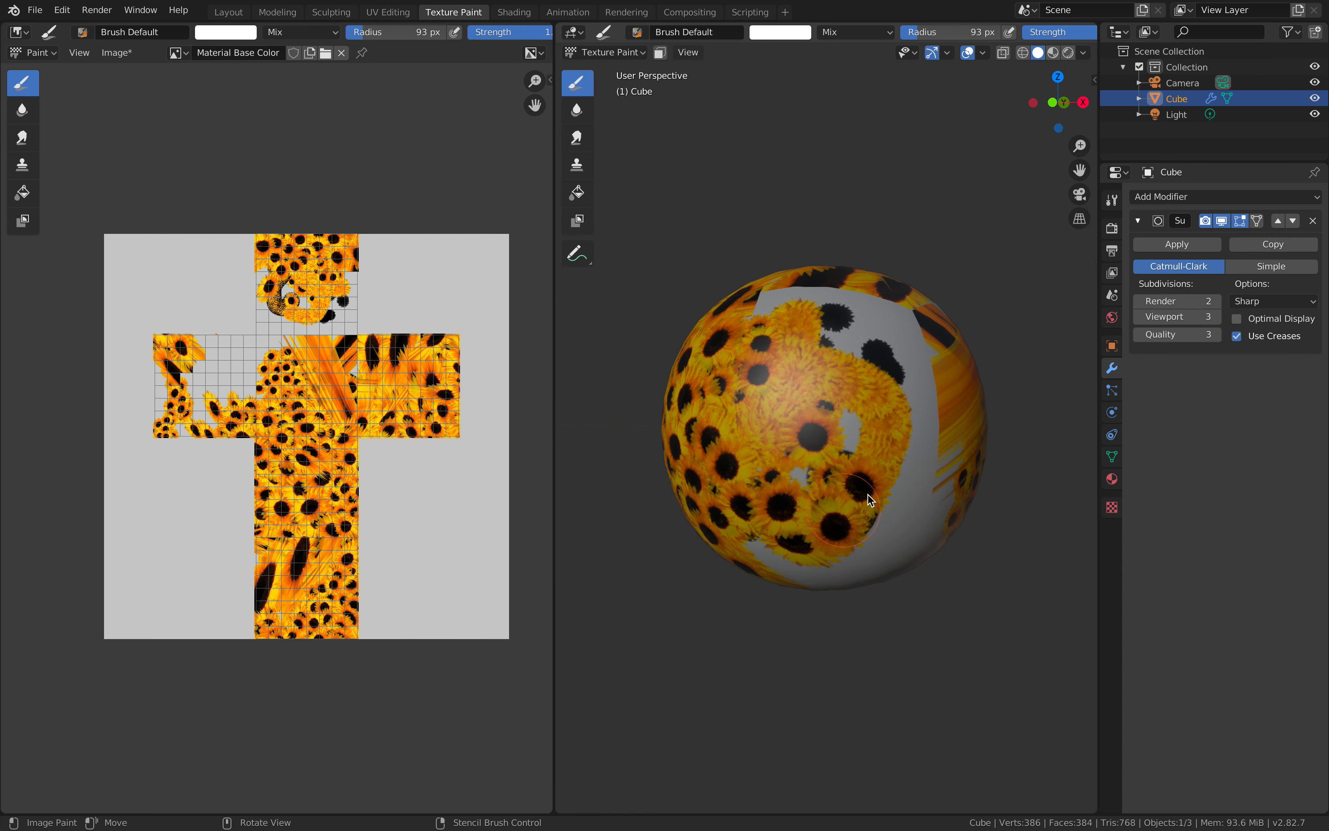
left_click_drag(859, 504, 773, 351)
middle_click_drag(773, 351, 719, 385)
mouse_move(720, 384)
left_mouse_down()
mouse_move(926, 457)
mouse_move(874, 453)
left_mouse_up()
middle_click_drag(874, 453, 796, 456)
mouse_move(824, 439)
left_mouse_down()
mouse_move(890, 392)
mouse_move(884, 341)
left_mouse_up()
middle_click_drag(884, 379, 811, 402)
left_click_drag(811, 402, 760, 475)
mouse_move(761, 475)
middle_mouse_down()
mouse_move(826, 401)
mouse_move(796, 393)
middle_mouse_up()
mouse_move(796, 393)
left_mouse_down()
mouse_move(811, 414)
mouse_move(785, 494)
left_mouse_up()
middle_click_drag(785, 494, 786, 358)
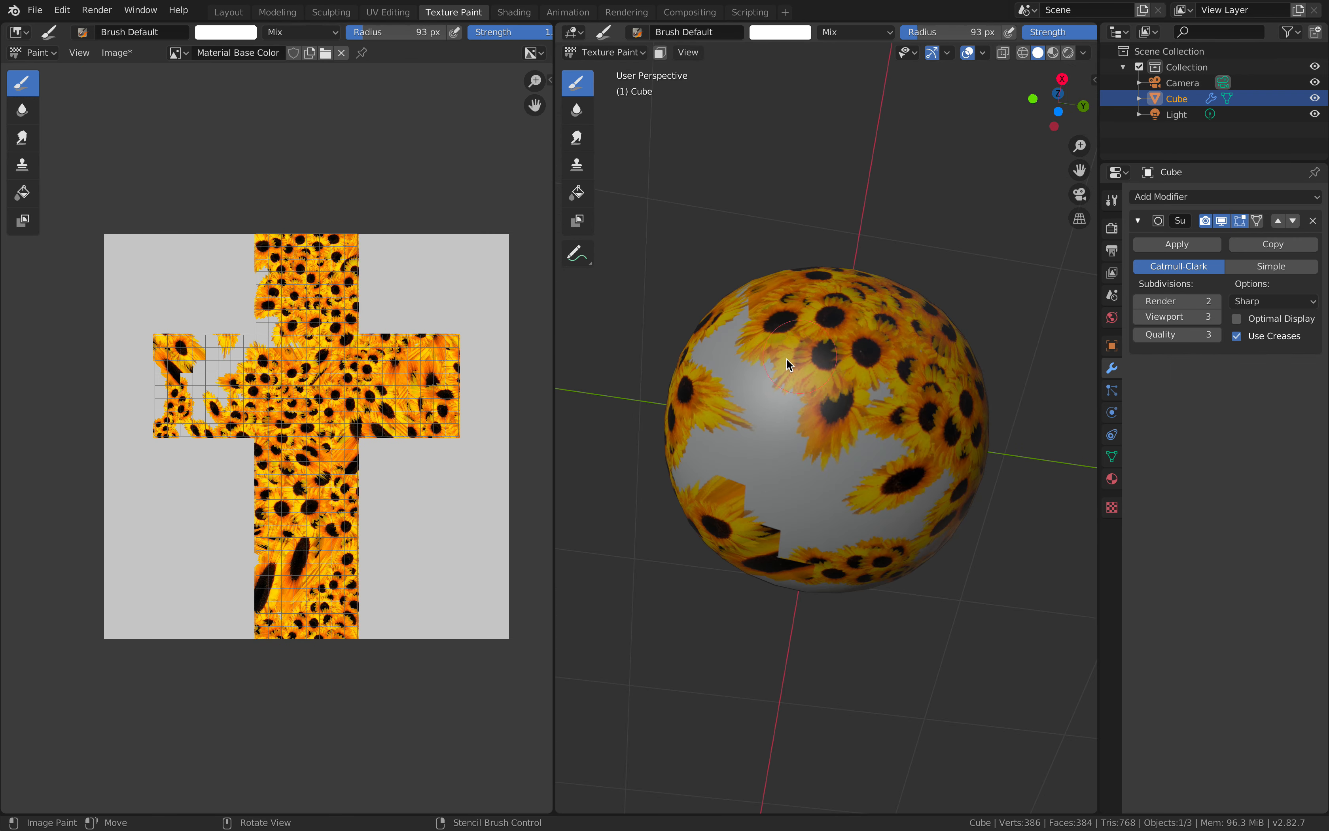
left_click_drag(786, 358, 787, 413)
middle_click_drag(787, 412, 860, 477)
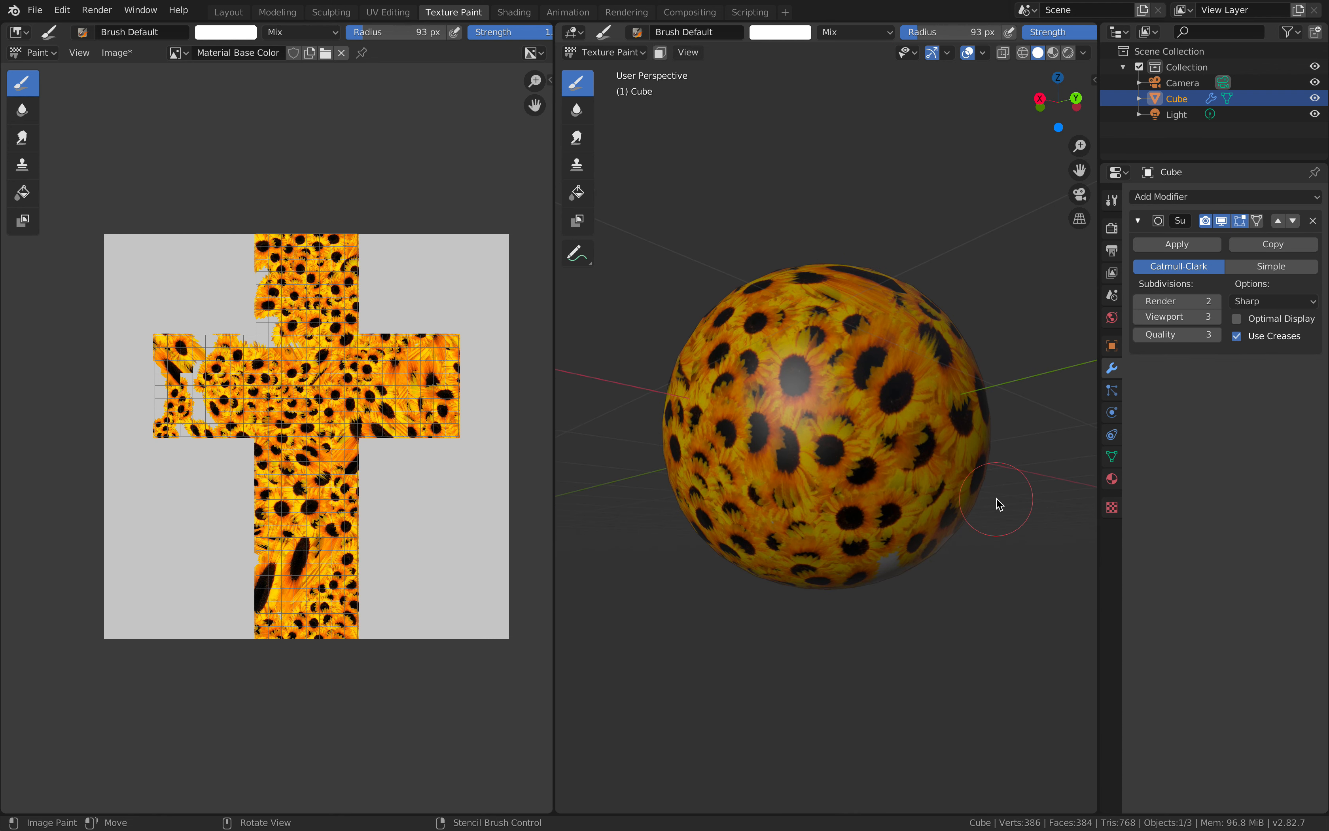
Show the brush texture's image settings and widen the Properties editor.
left_click(1109, 508)
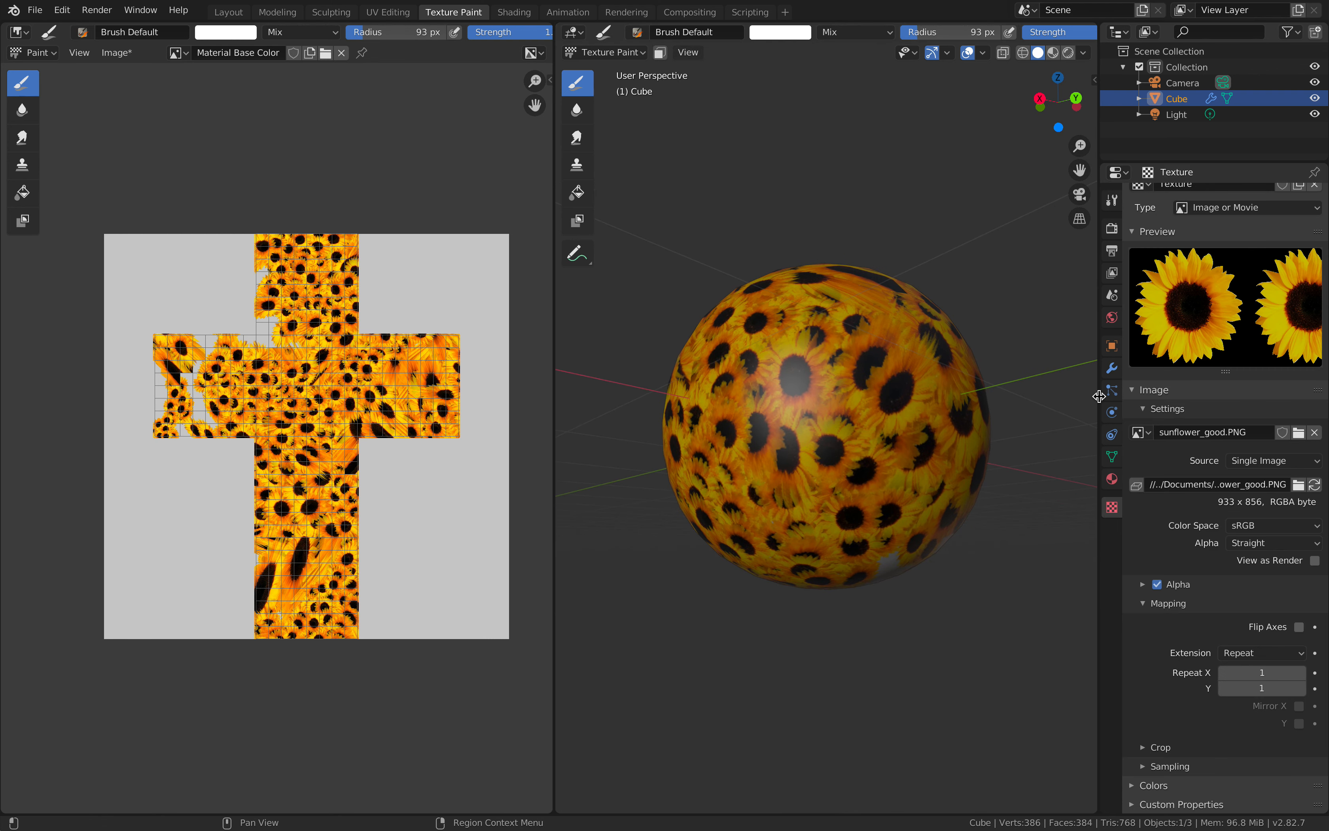
left_click_drag(1099, 409, 1038, 410)
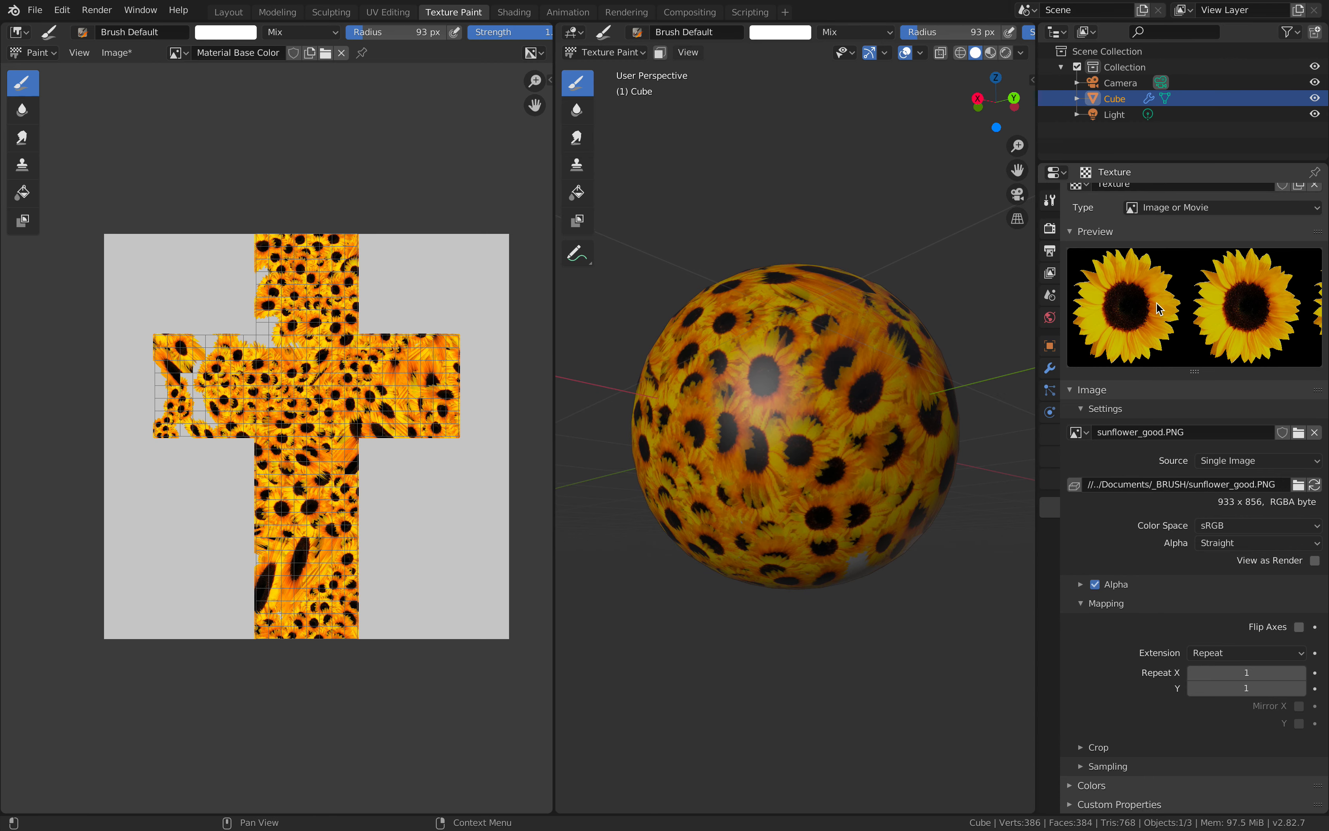
left_click(35, 10)
Switch to Finder, enlarge the _BRUSH folder window, and examine flower01.png and sunflower_good.PNG.
key("ctrl+Left")
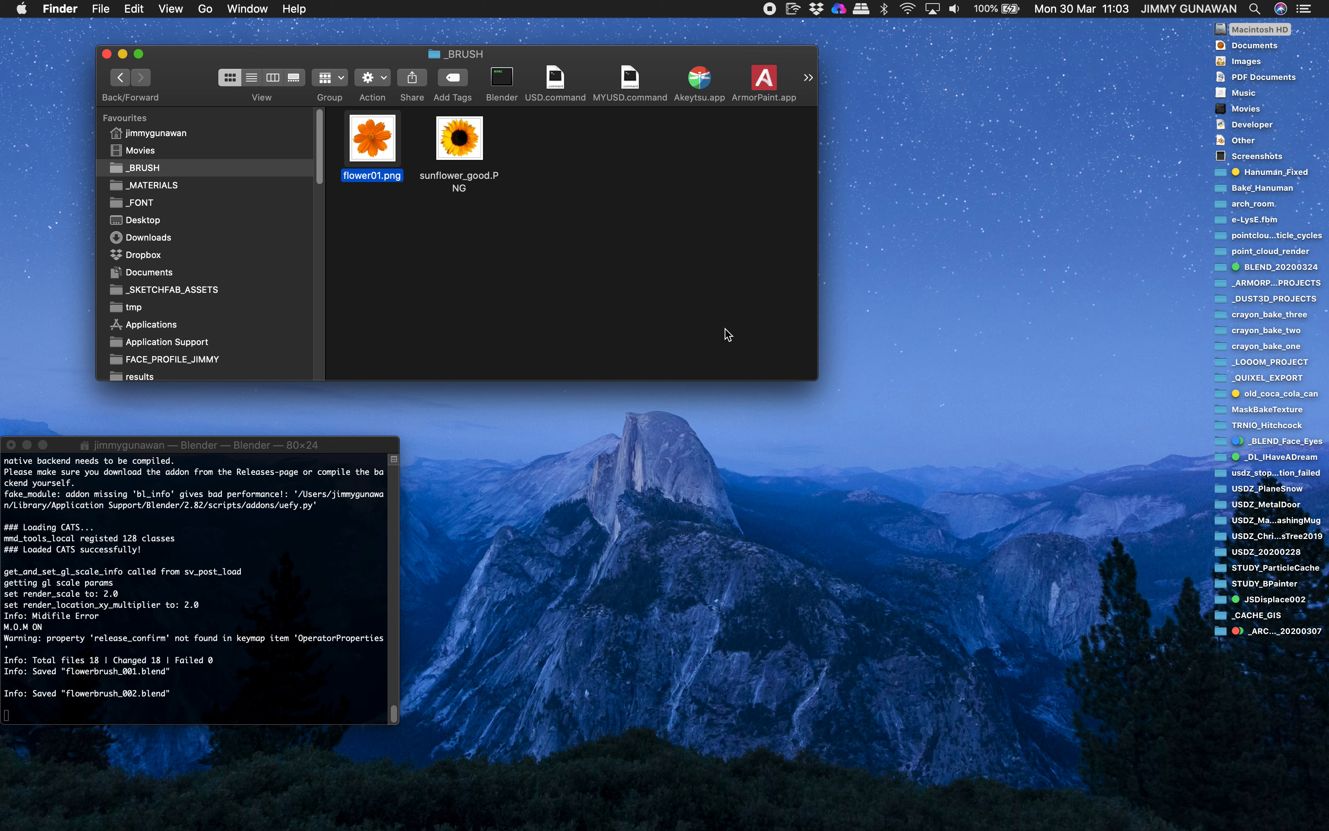
left_click_drag(820, 378, 902, 517)
left_click(471, 159)
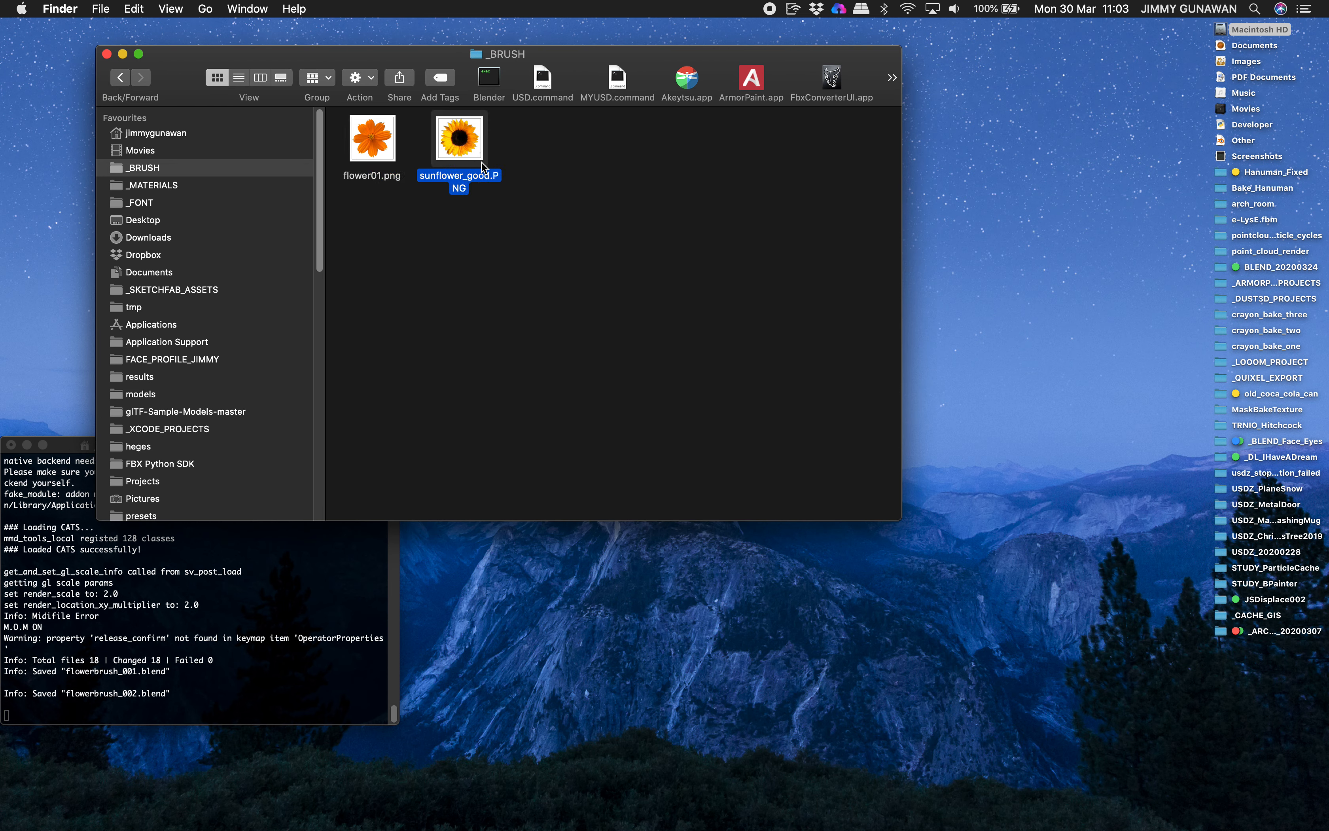
left_click(380, 159)
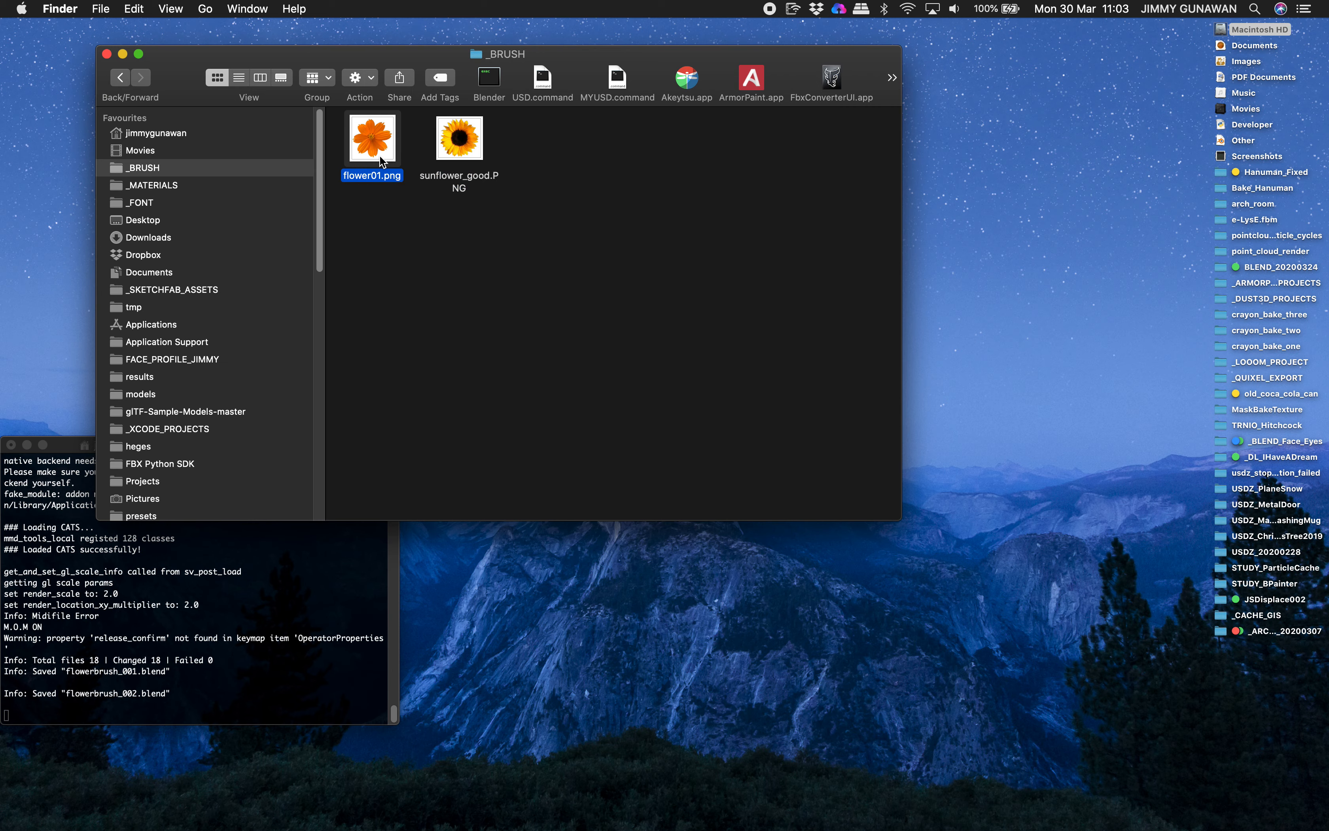
key("ctrl+Right")
key("ctrl+Left")
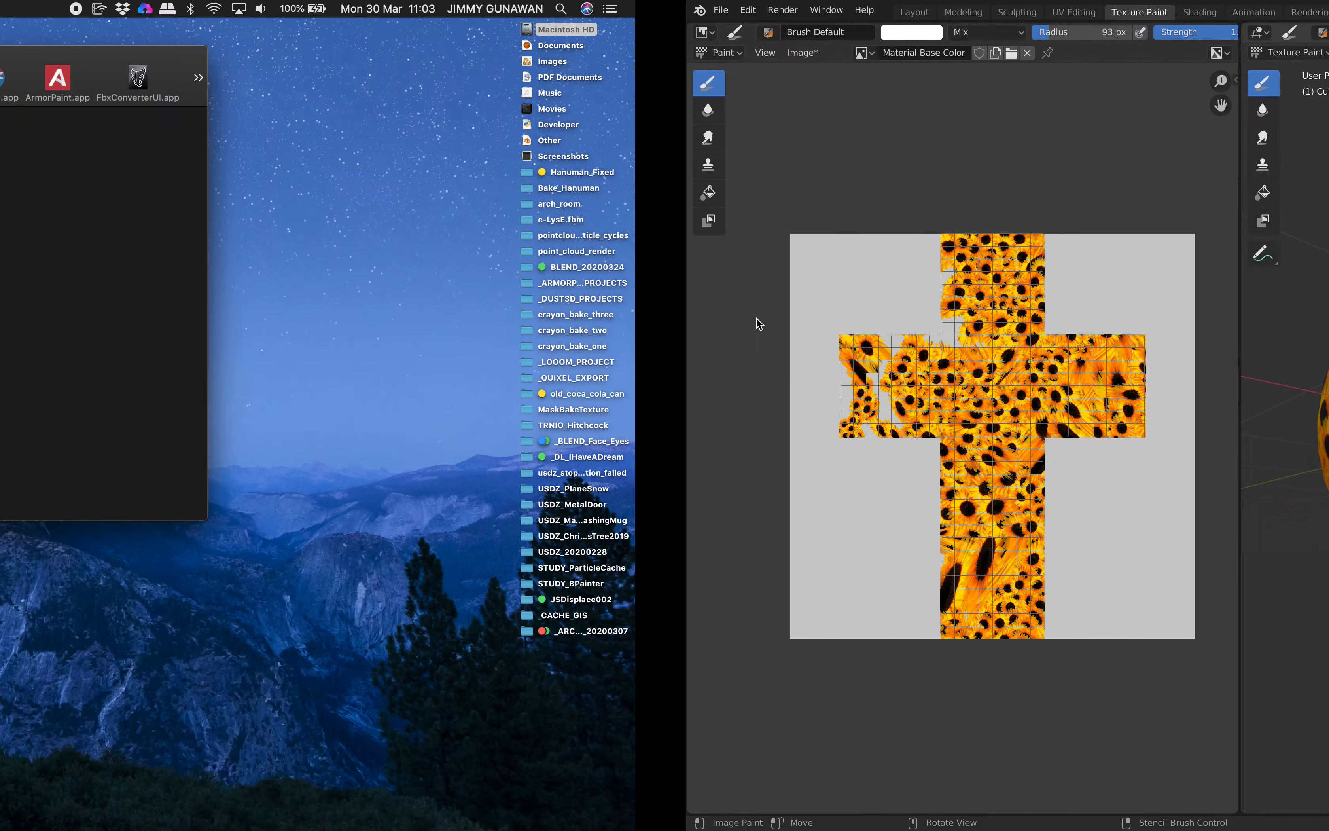
Duplicate sunflower_good.PNG in the _BRUSH folder and rename the copy flower02.png.
key("Right")
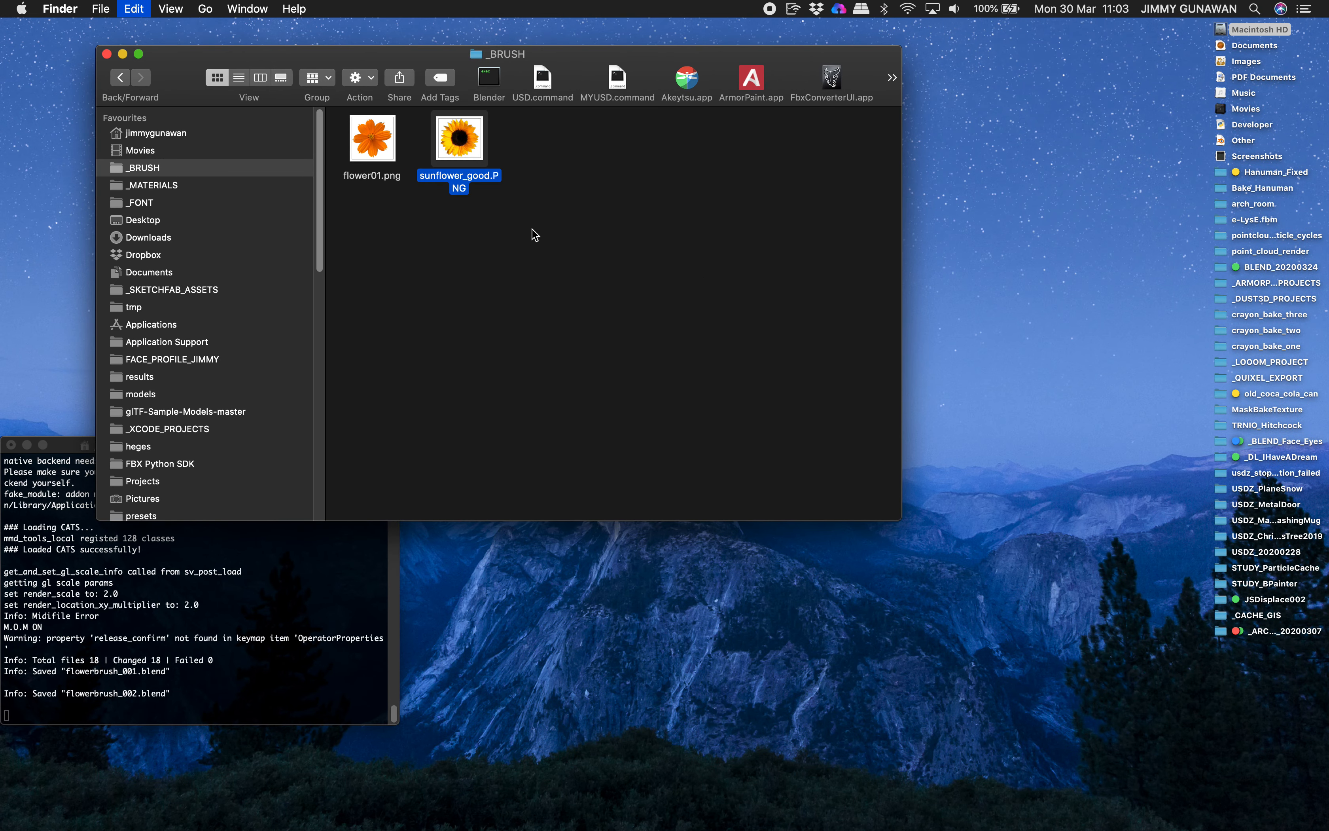
key("super+d")
key("Return")
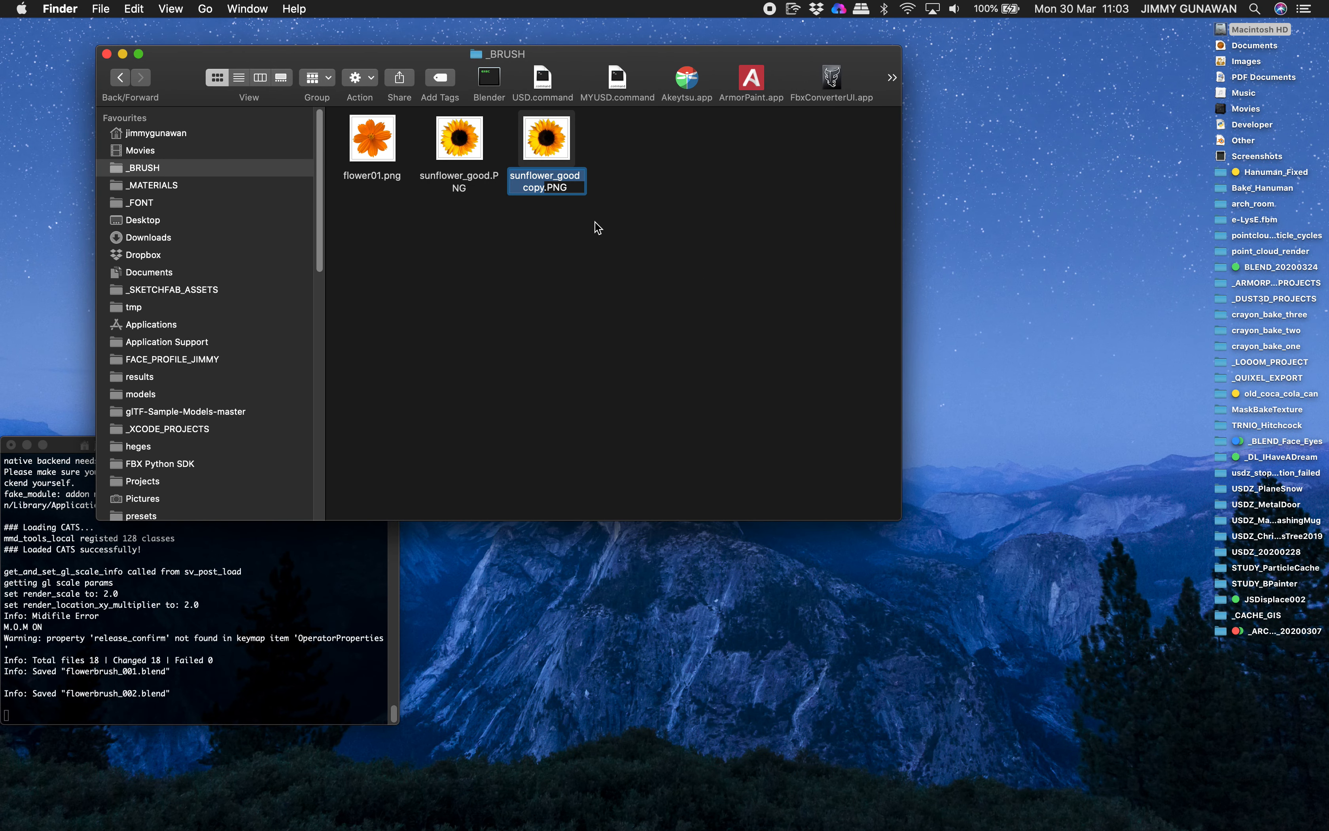
type("flower02")
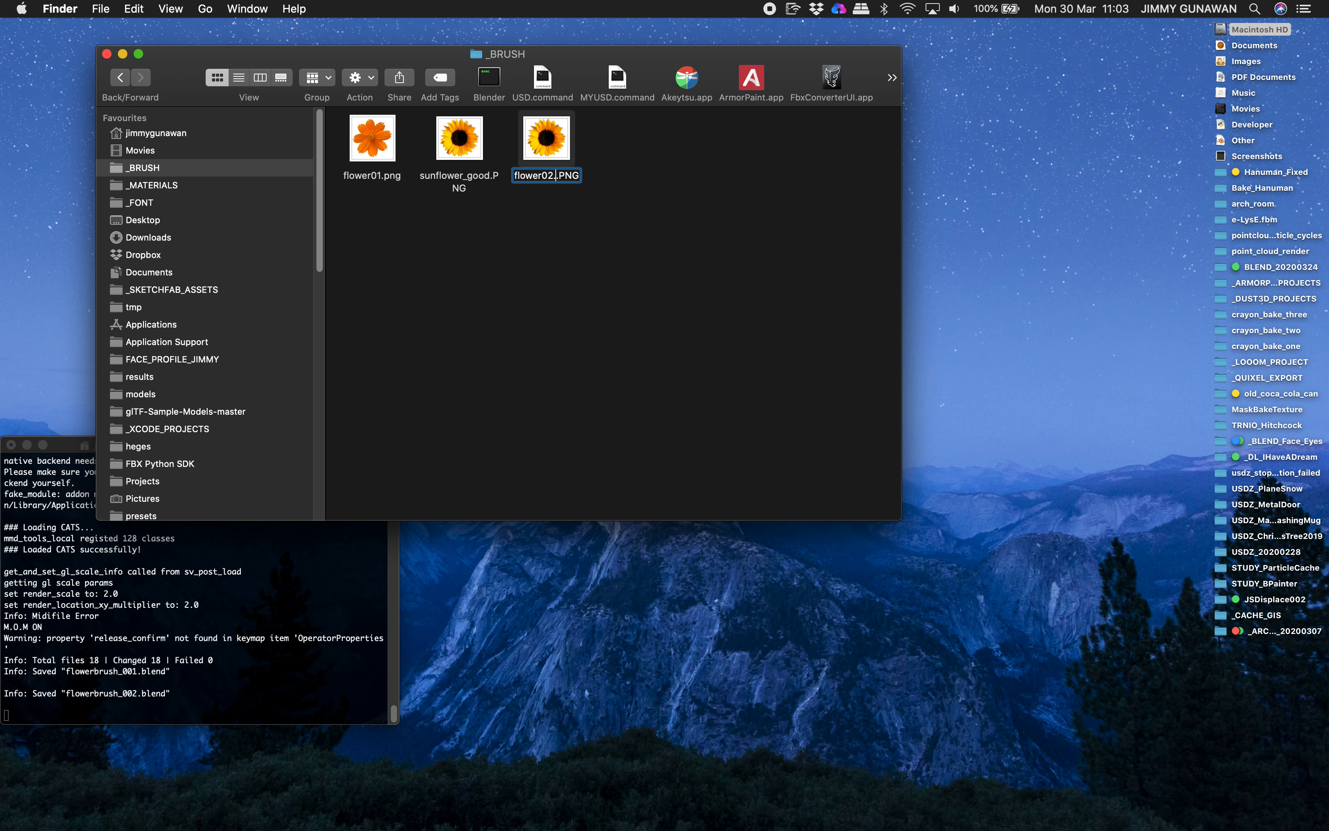
type(".")
key("BackSpace")
type("png")
left_click(673, 341)
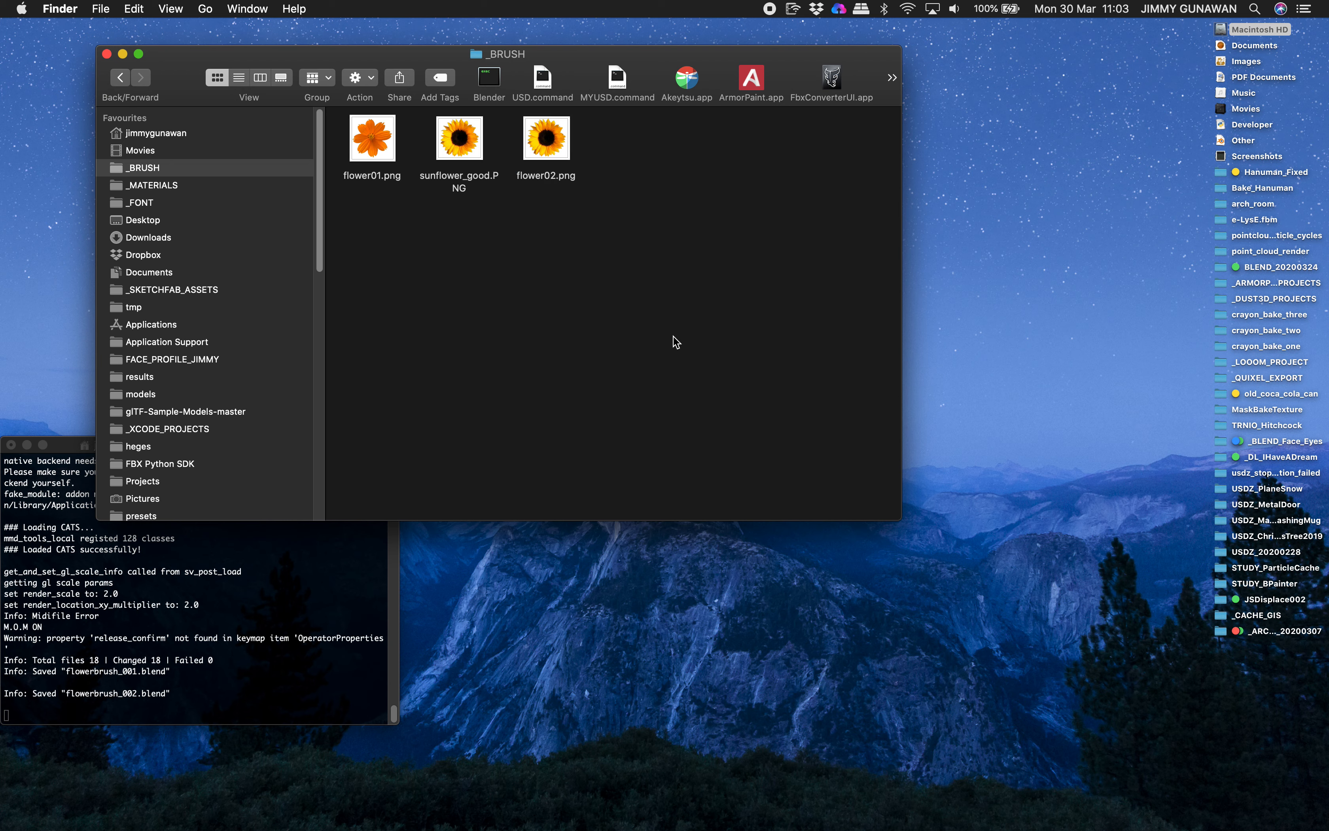
left_click(367, 145)
left_click(537, 155)
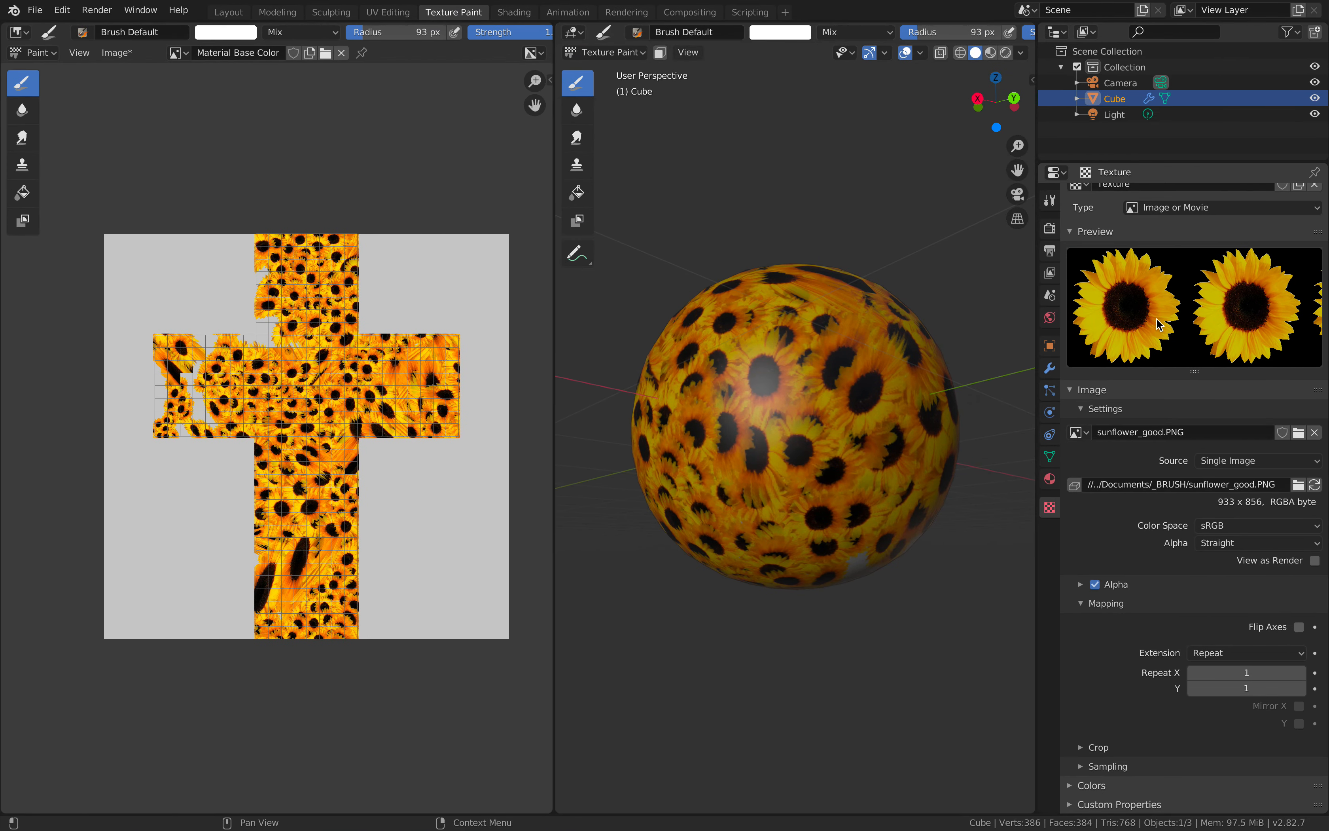
Remove the sunflower texture from the brush and create a new brush texture of type Image or Movie.
scroll(1172, 225, "up", 2)
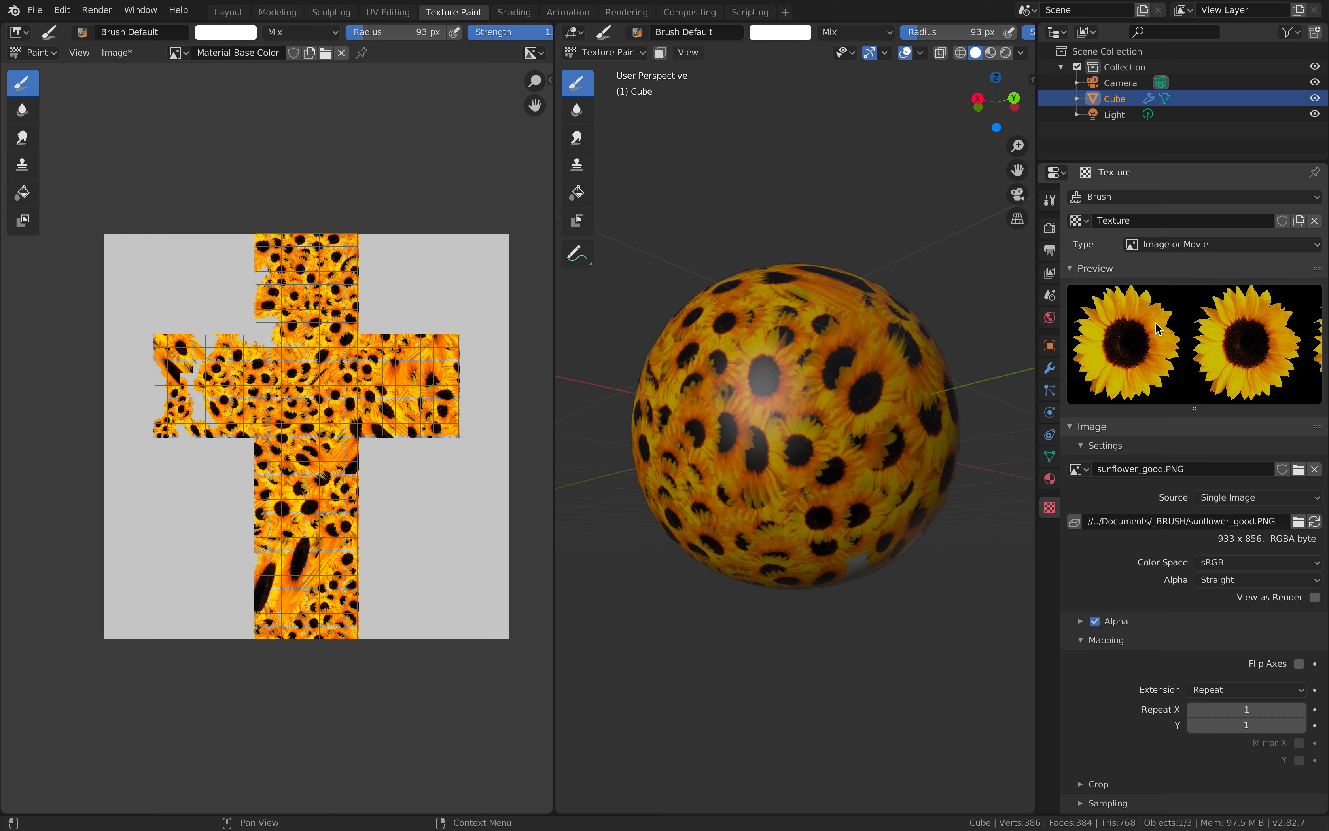
left_click(1314, 221)
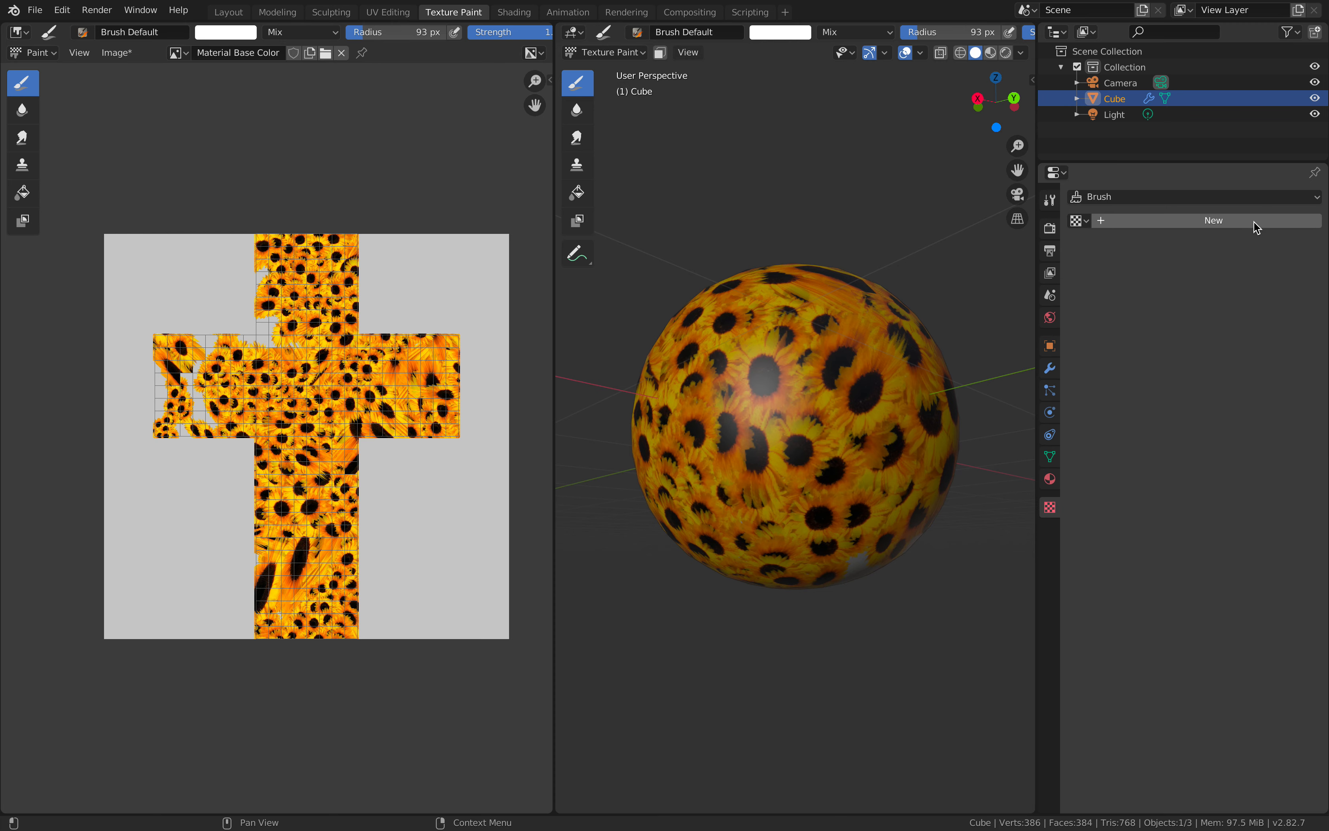
left_click(1253, 221)
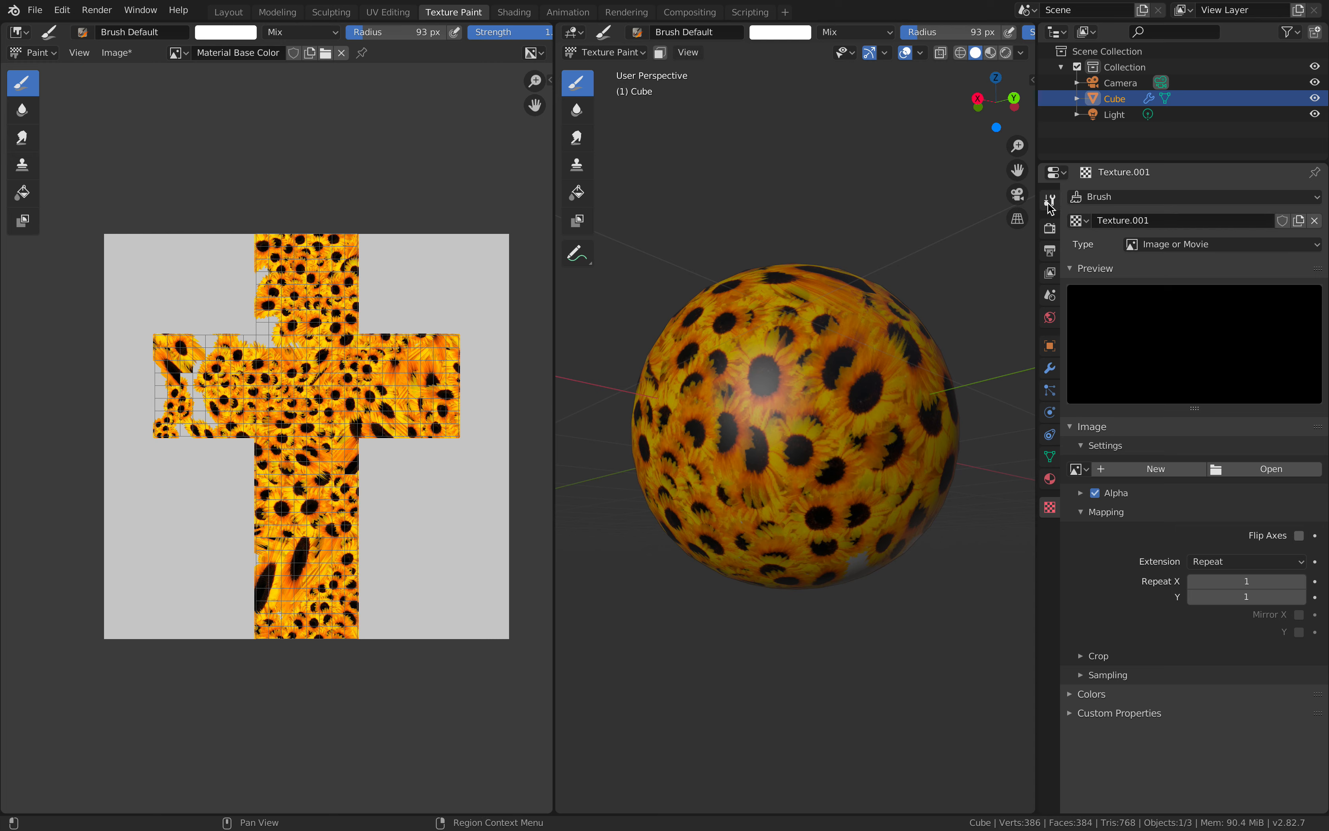
left_click(1160, 245)
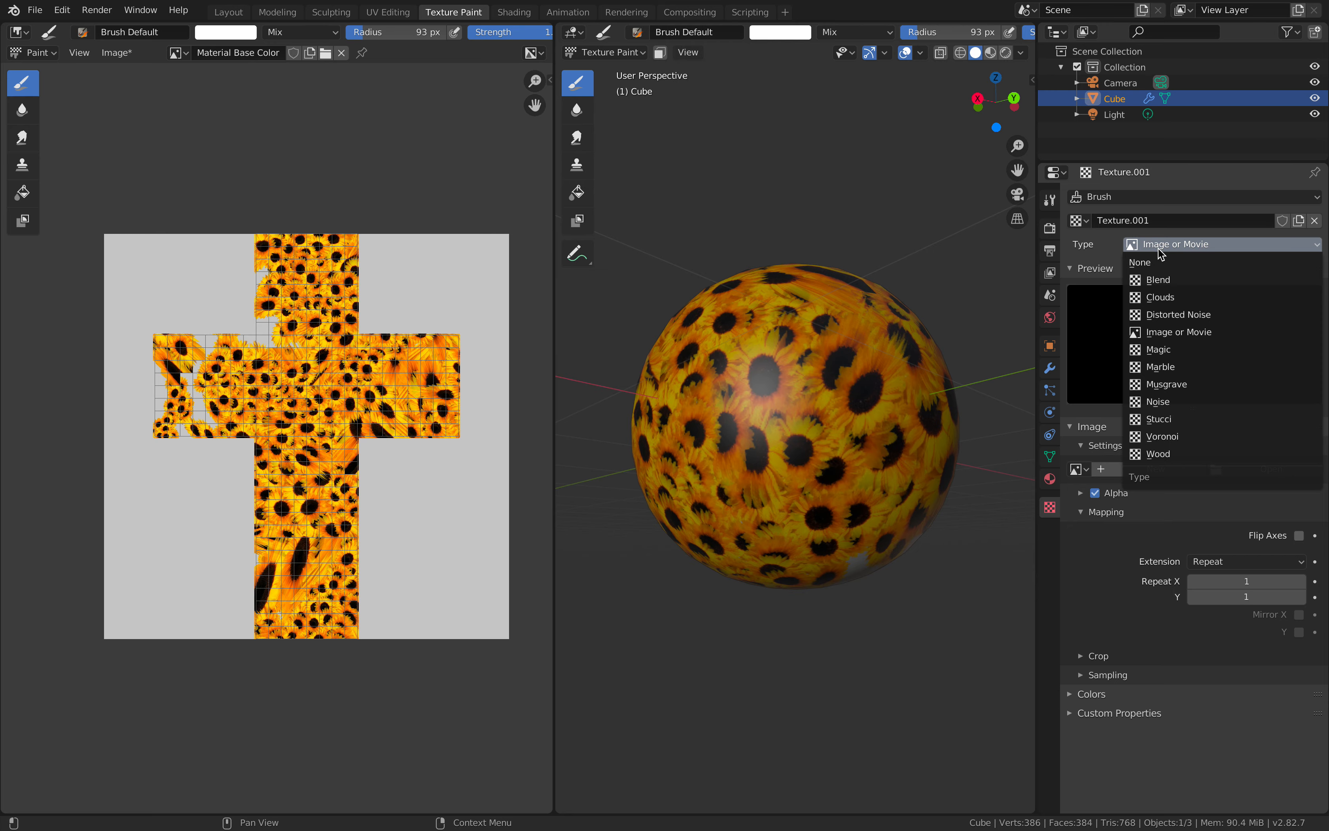
left_click(1180, 332)
Load flower01.png from the _BRUSH folder as the new brush texture's image.
left_click(1254, 468)
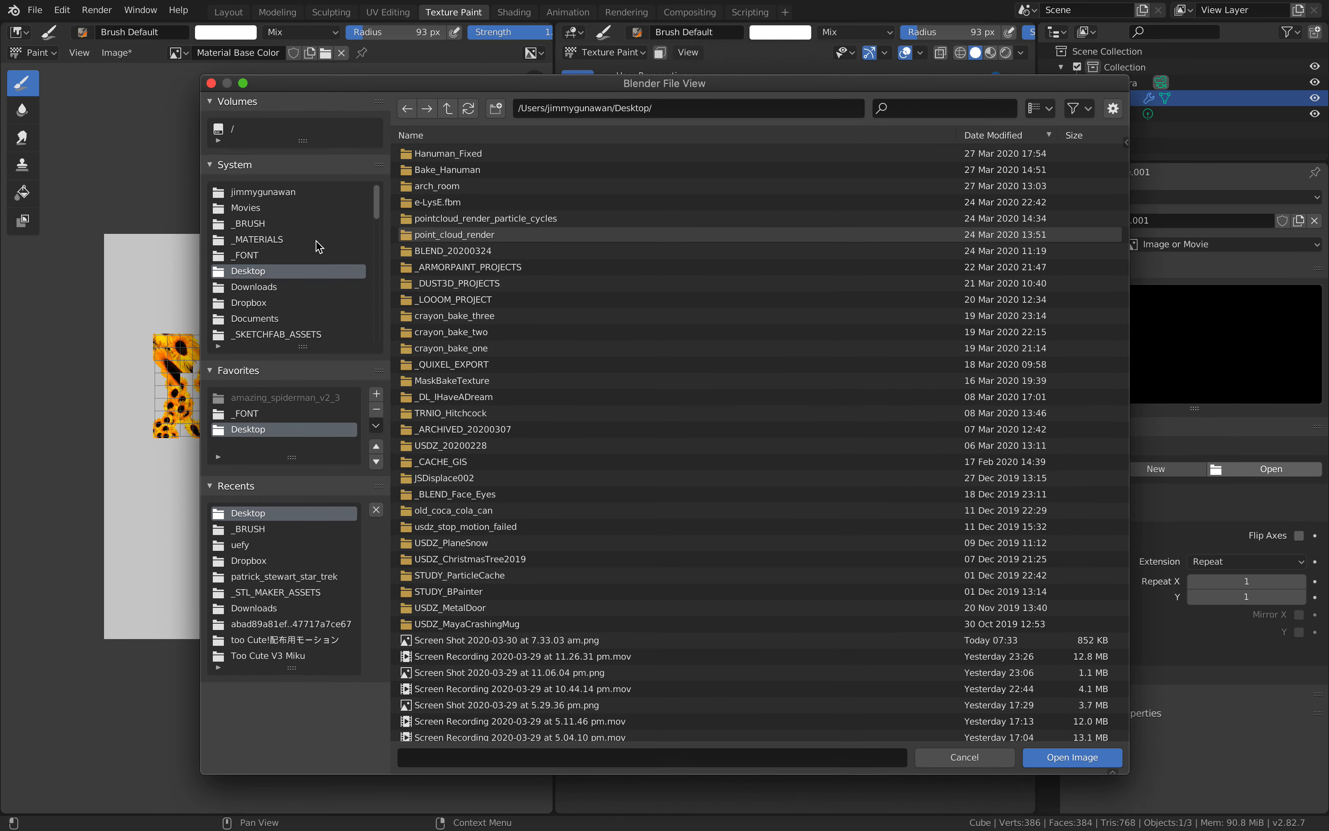
left_click(294, 224)
double_click(434, 153)
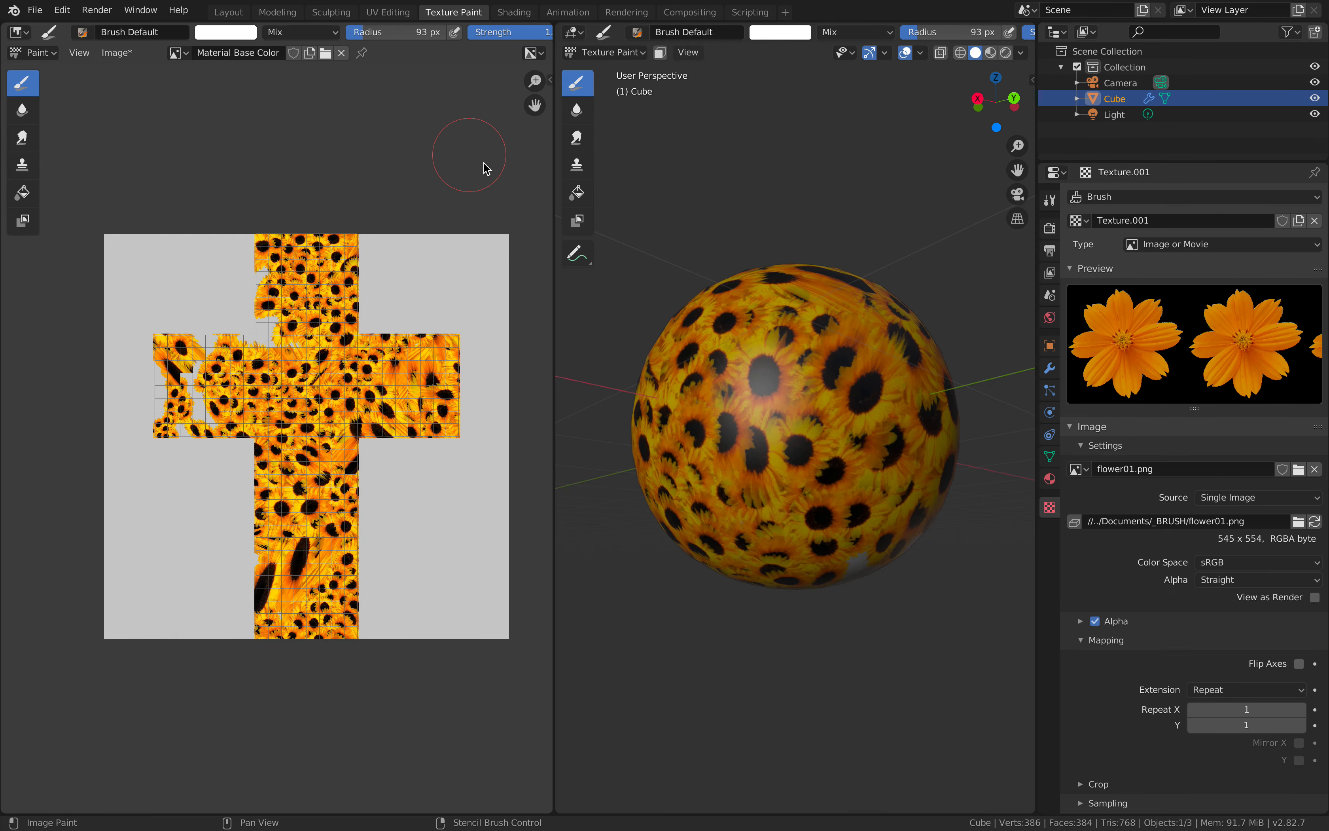
Set the brush image source to Image Sequence with 2 frames, and enable Cyclic and Auto Refresh.
scroll(1200, 635, "down", 2)
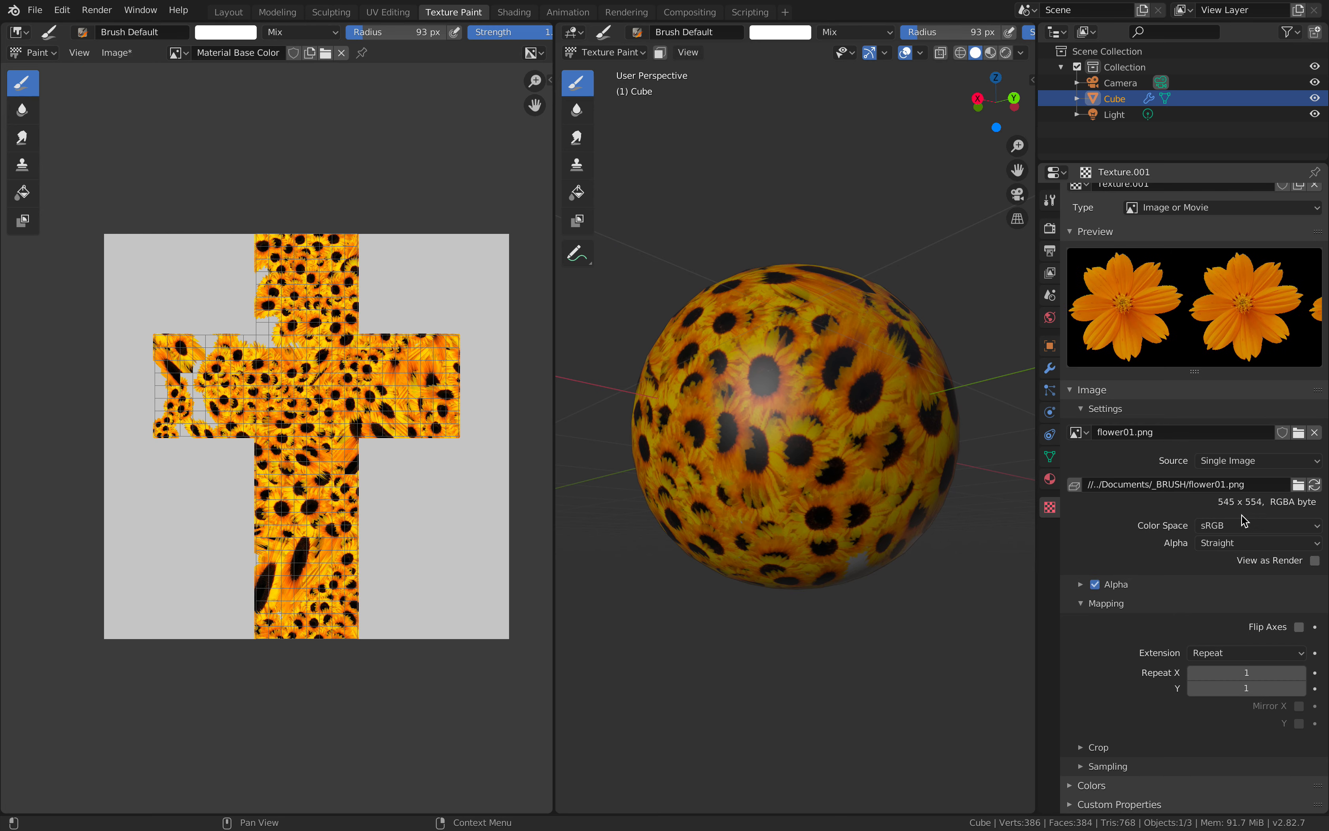
left_click(1256, 461)
left_click(1242, 496)
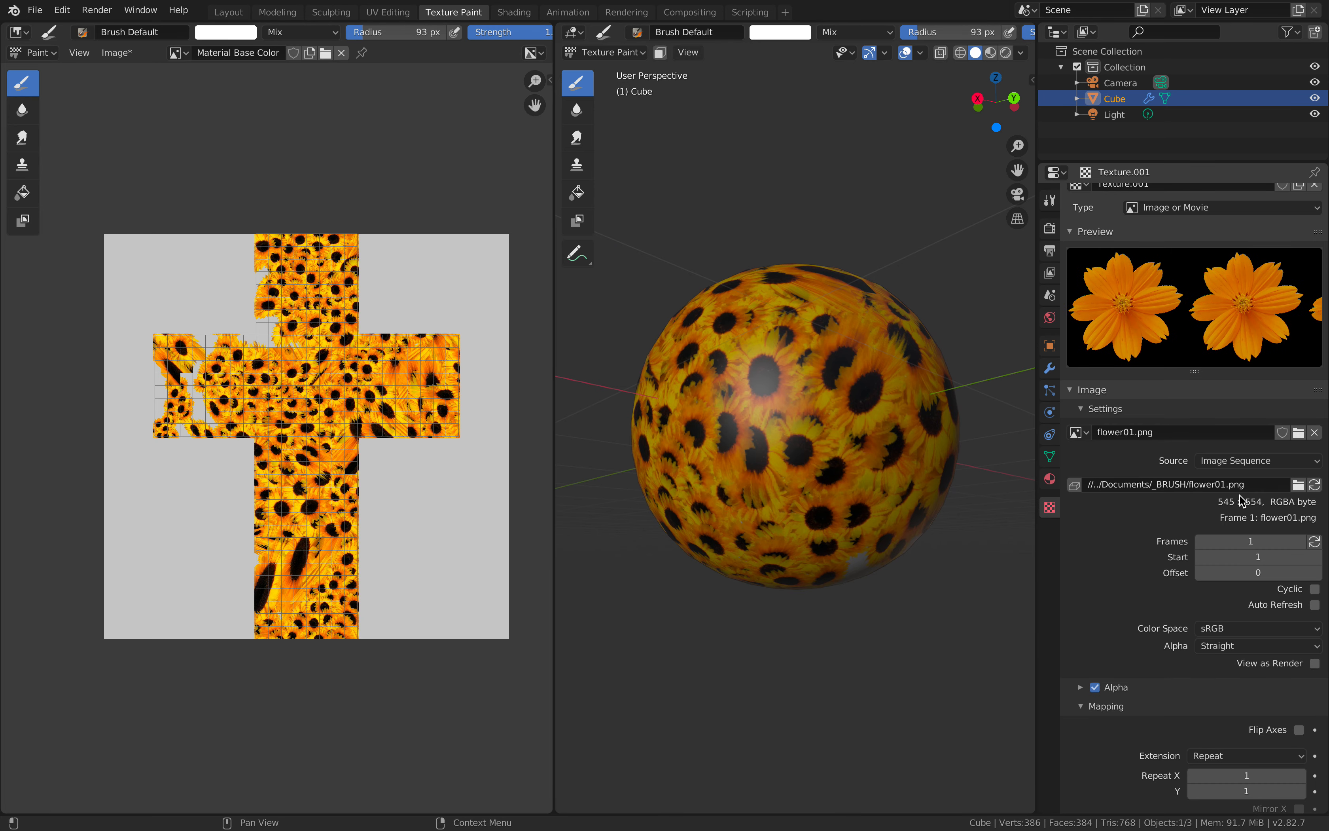
left_click(1252, 541)
type("2")
key("Return")
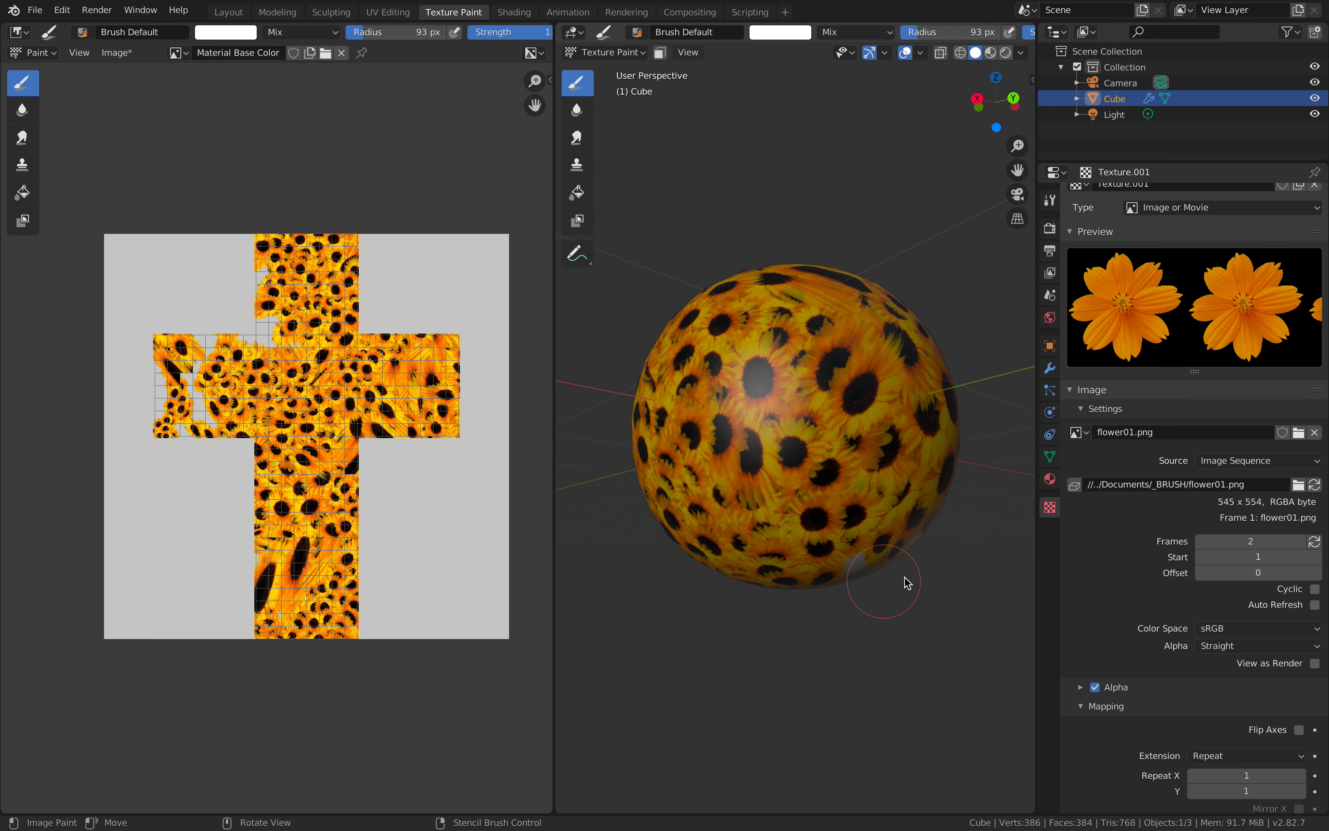
left_click(1314, 604)
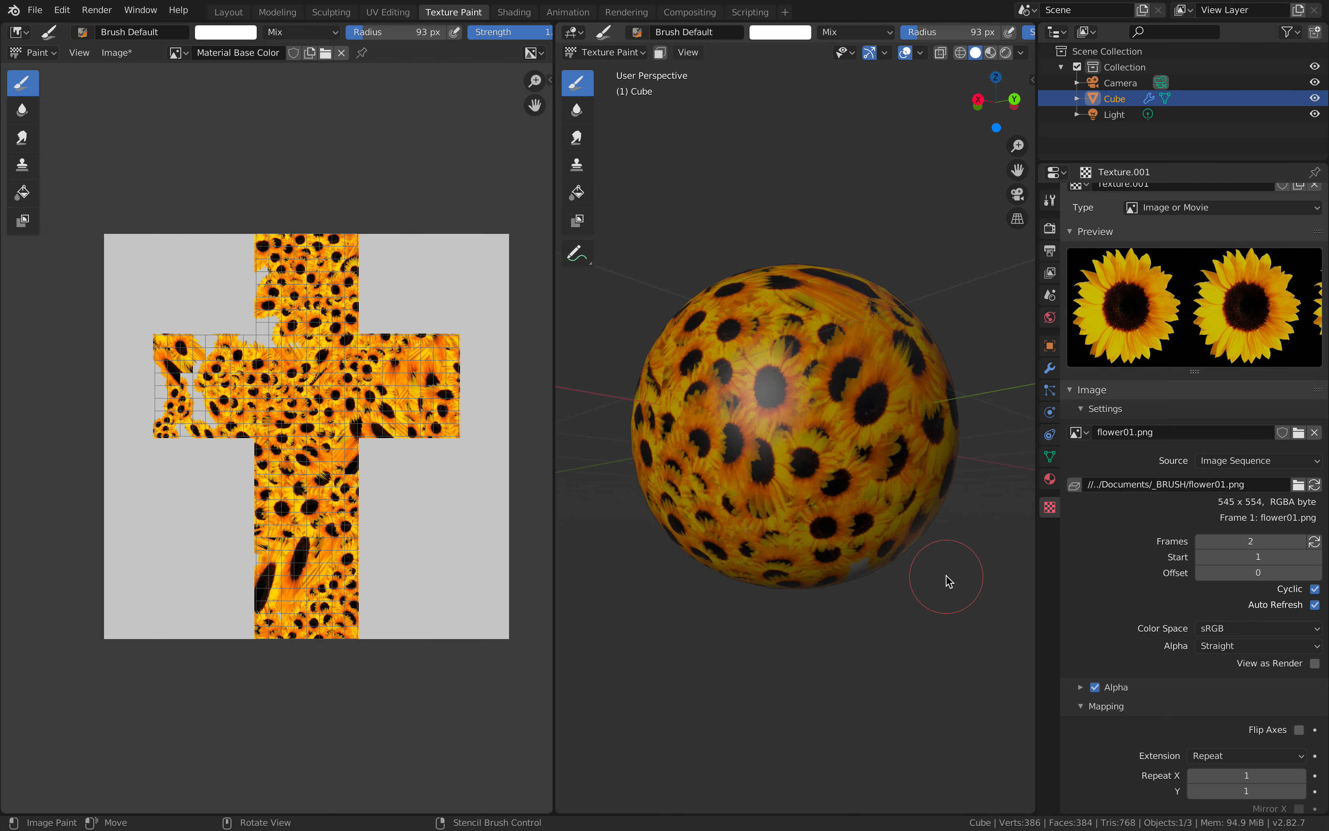
Advance the timeline frame by frame to check how the image sequence alternates between flower images.
key("Right")
key("Right")
key("Right")
key("Right")
key("Right")
key("Right")
key("Right")
key("Right")
key("Right")
key("Right")
Paint orange flowers across the sphere and advance the timeline to frame 16.
mouse_move(863, 482)
left_mouse_down()
mouse_move(807, 385)
mouse_move(824, 412)
left_mouse_up()
key("Right")
key("Right")
key("Right")
key("Right")
key("Right")
middle_click_drag(857, 410, 727, 404)
Advance to frame 17 and paint orange flowers over several sides of the sphere.
key("Right")
mouse_move(758, 440)
left_mouse_down()
mouse_move(789, 400)
mouse_move(840, 412)
left_mouse_up()
middle_click_drag(840, 412, 735, 403)
mouse_move(769, 390)
left_mouse_down()
mouse_move(806, 507)
mouse_move(742, 521)
left_mouse_up()
middle_click_drag(823, 439, 774, 434)
mouse_move(777, 439)
left_mouse_down()
mouse_move(817, 411)
mouse_move(852, 439)
left_mouse_up()
middle_click_drag(868, 412, 754, 399)
Paint alternating sunflowers and orange flowers around the sphere while advancing through frames 18 to 20.
key("Right")
mouse_move(719, 451)
left_mouse_down()
mouse_move(748, 385)
mouse_move(845, 423)
left_mouse_up()
key("Right")
middle_click_drag(788, 394, 739, 397)
left_click_drag(769, 434, 834, 437)
key("Right")
left_click_drag(769, 396, 824, 440)
middle_click_drag(834, 440, 733, 442)
Paint orange flowers on the sphere at frame 21 and sunflowers at frame 22.
key("Right")
left_click_drag(771, 407, 817, 404)
middle_click_drag(840, 407, 763, 392)
key("Right")
left_click_drag(824, 379, 780, 405)
middle_click_drag(824, 410, 780, 451)
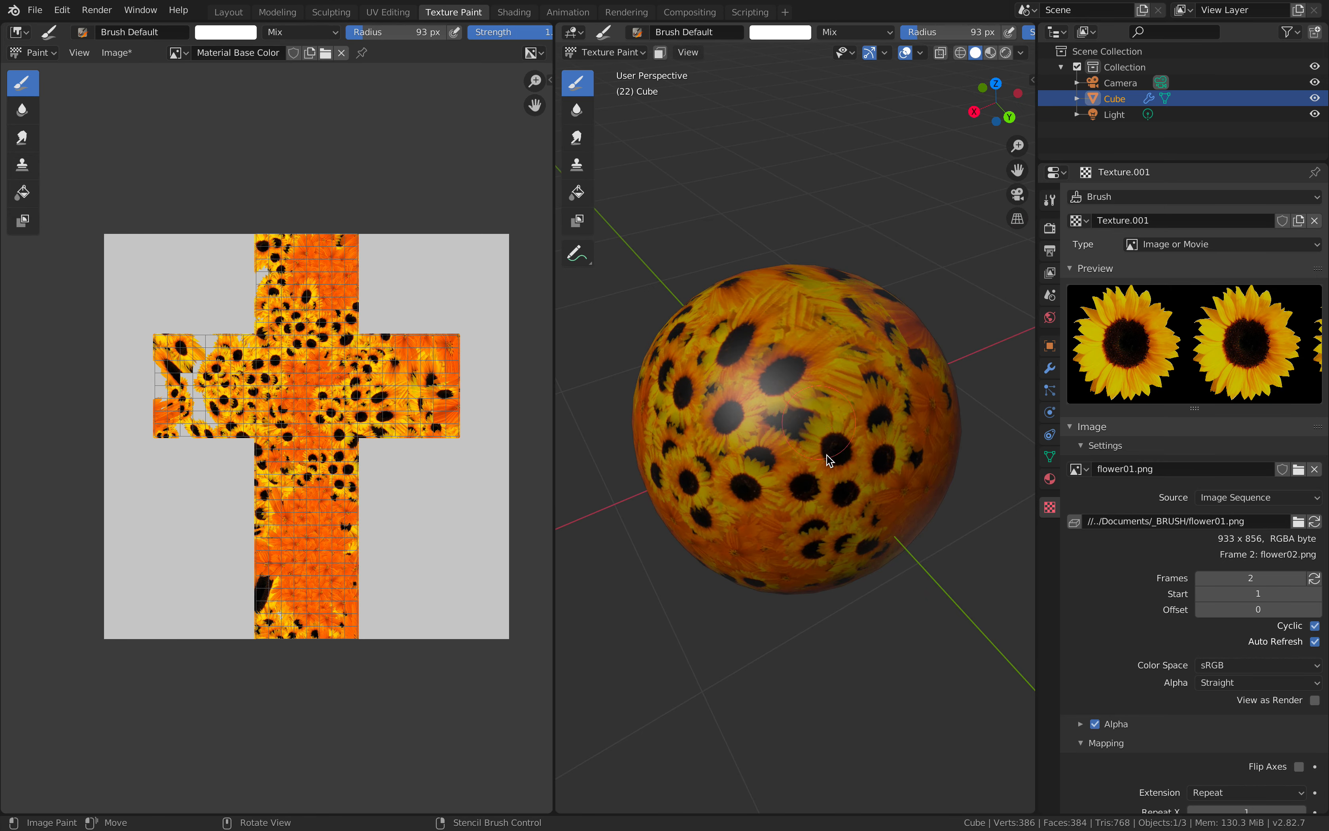
left_click_drag(826, 455, 801, 410)
Advance to frame 23 and cover more of the sphere with orange flowers.
middle_click_drag(741, 390, 786, 356)
key("Right")
left_click_drag(786, 356, 736, 415)
middle_click_drag(735, 415, 791, 393)
mouse_move(757, 340)
left_mouse_down()
mouse_move(786, 419)
mouse_move(814, 440)
left_mouse_up()
middle_click_drag(815, 439, 846, 412)
left_click_drag(813, 467, 708, 521)
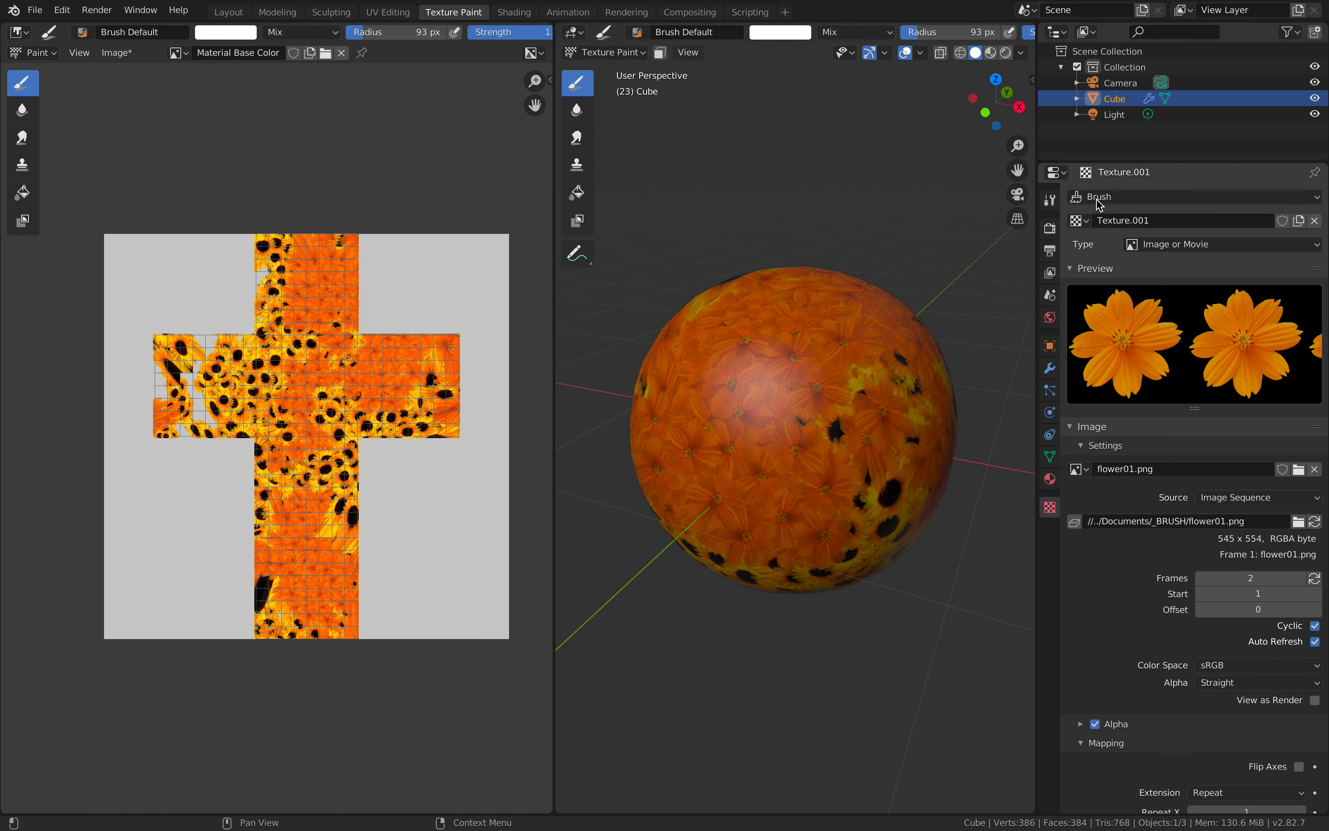
Paint more orange flowers over the remaining sunflower areas and advance the timeline to frame 32.
left_click(1052, 201)
mouse_move(848, 397)
left_mouse_down()
mouse_move(793, 405)
mouse_move(745, 438)
mouse_move(790, 439)
left_mouse_up()
mouse_move(808, 430)
middle_mouse_down()
mouse_move(843, 382)
mouse_move(817, 422)
middle_mouse_up()
left_click_drag(817, 422, 791, 511)
middle_click_drag(790, 467, 823, 423)
key("Right")
key("Right")
key("Right")
key("Right")
key("Right")
Show the brush texture settings in an enlarged Properties editor and pin them.
left_click(1049, 507)
left_click_drag(1236, 162, 1235, 102)
left_click(1315, 112)
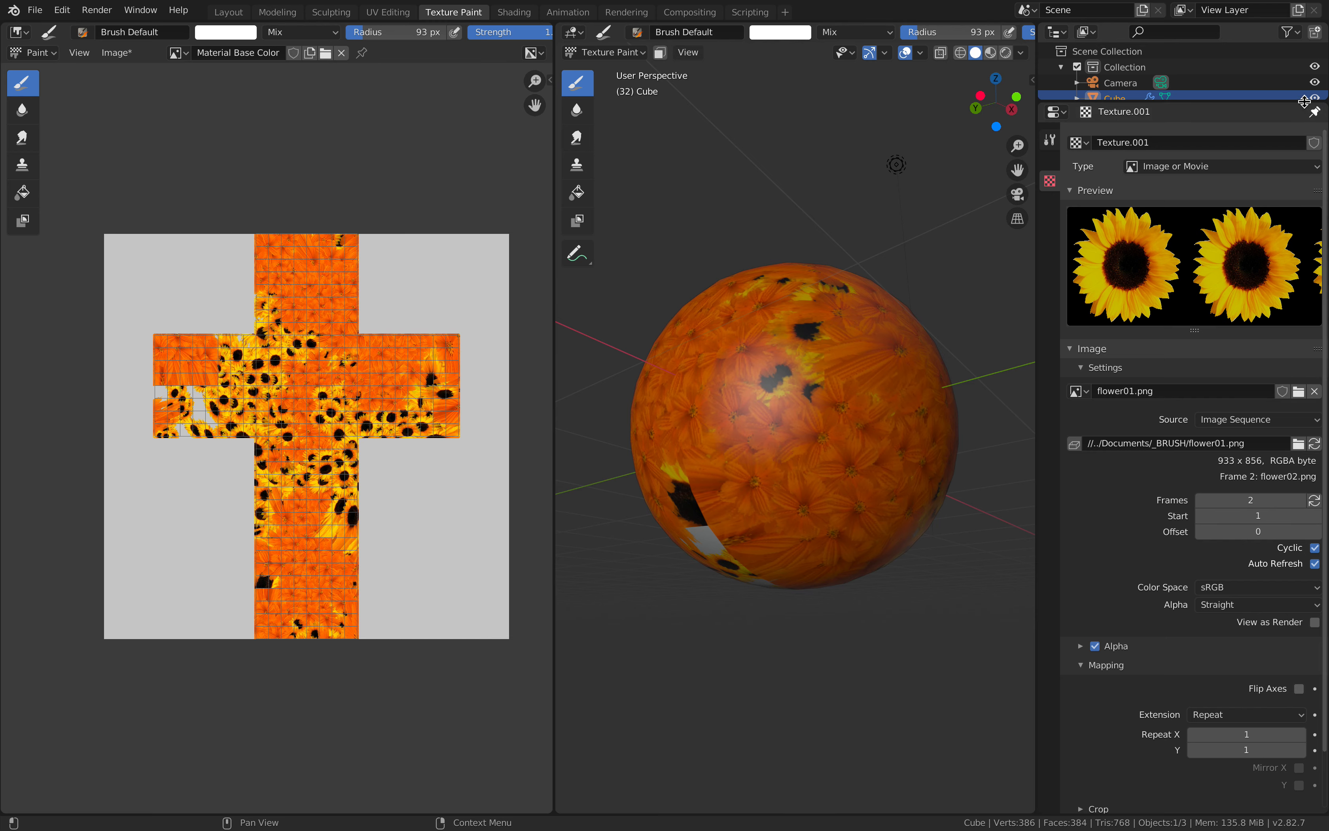
Split the Properties editor in two and show the Draw brush's tool settings in the lower one.
left_click_drag(1323, 106, 1068, 473)
left_click(1056, 458)
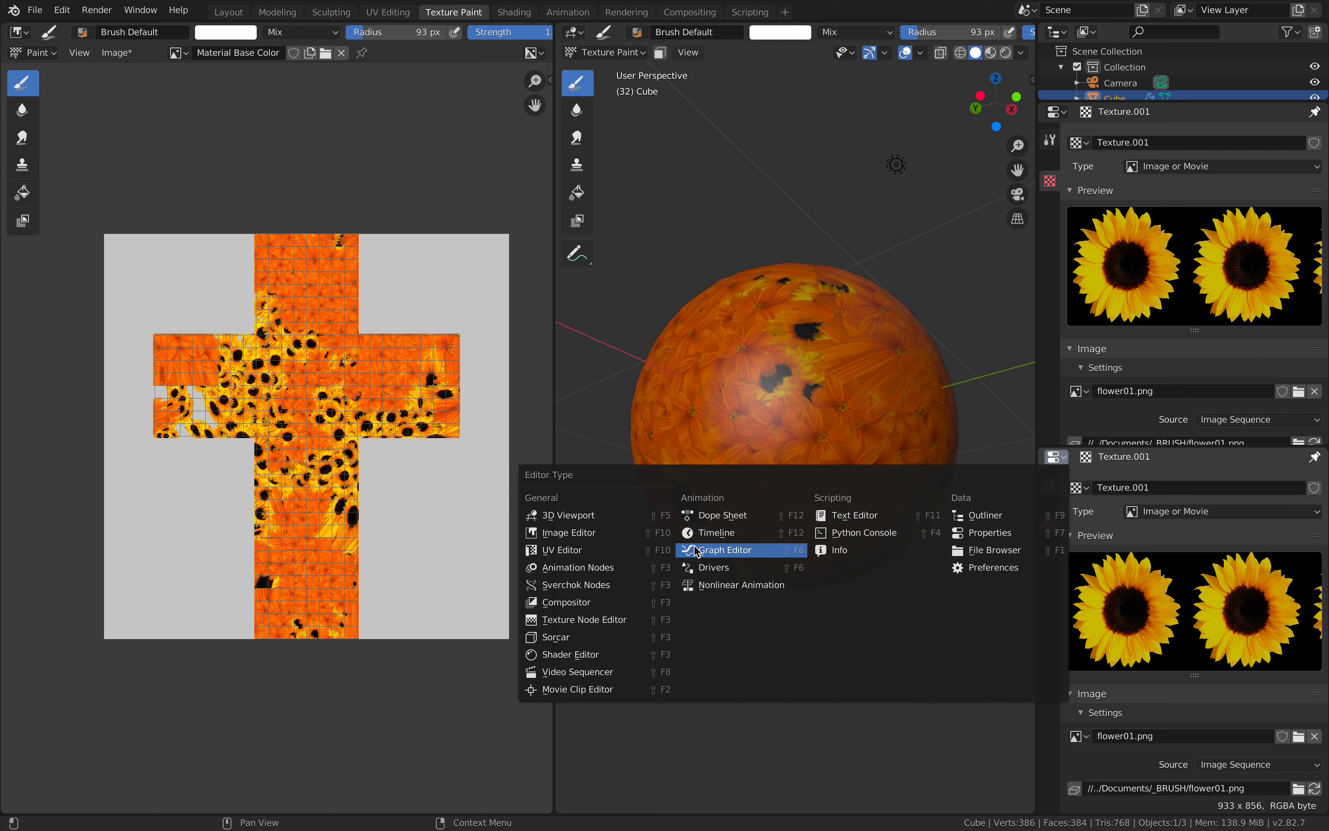
left_click(988, 533)
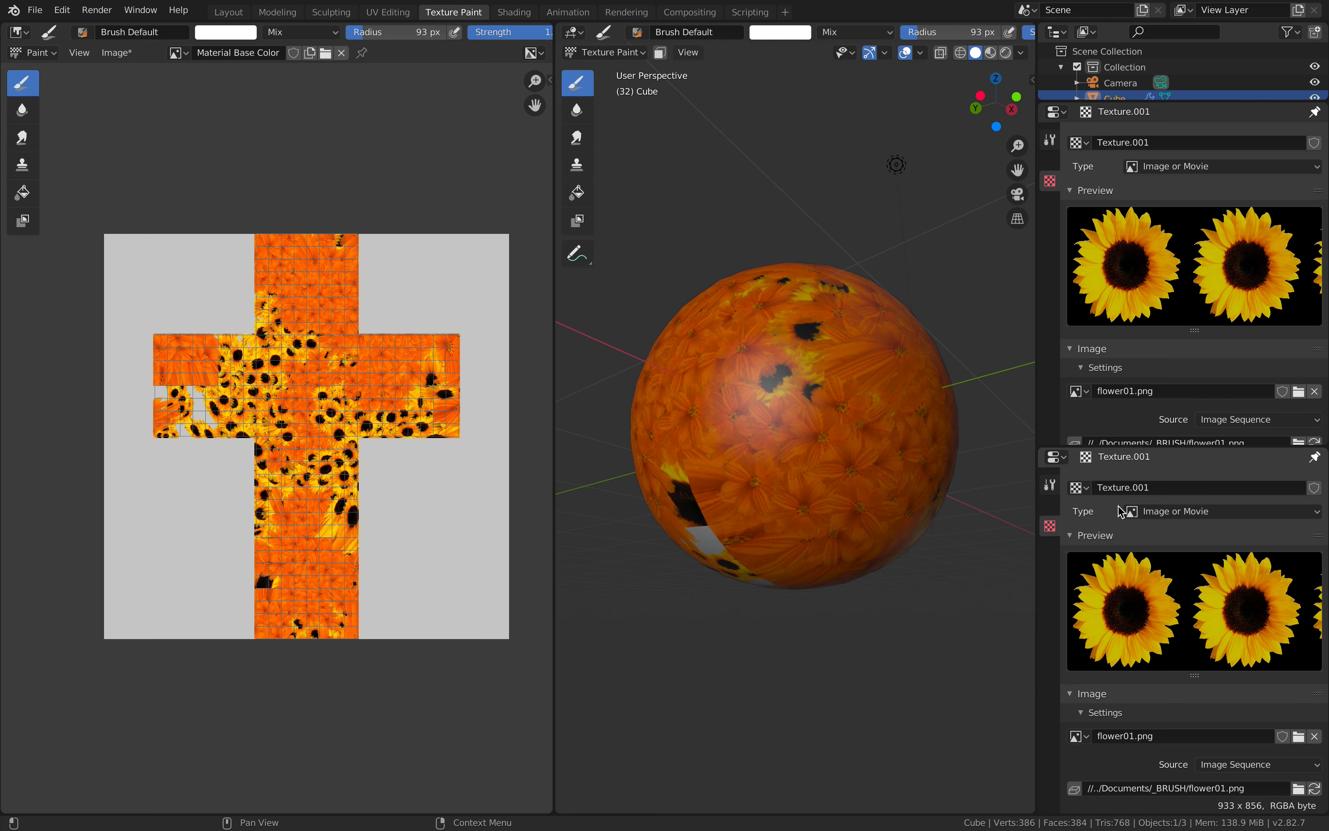
left_click(1049, 485)
Paint alternating sunflowers and orange flowers on the sphere while advancing through frames 32 to 35.
mouse_move(781, 510)
left_mouse_down()
mouse_move(811, 380)
mouse_move(873, 425)
left_mouse_up()
middle_click_drag(896, 436, 820, 444)
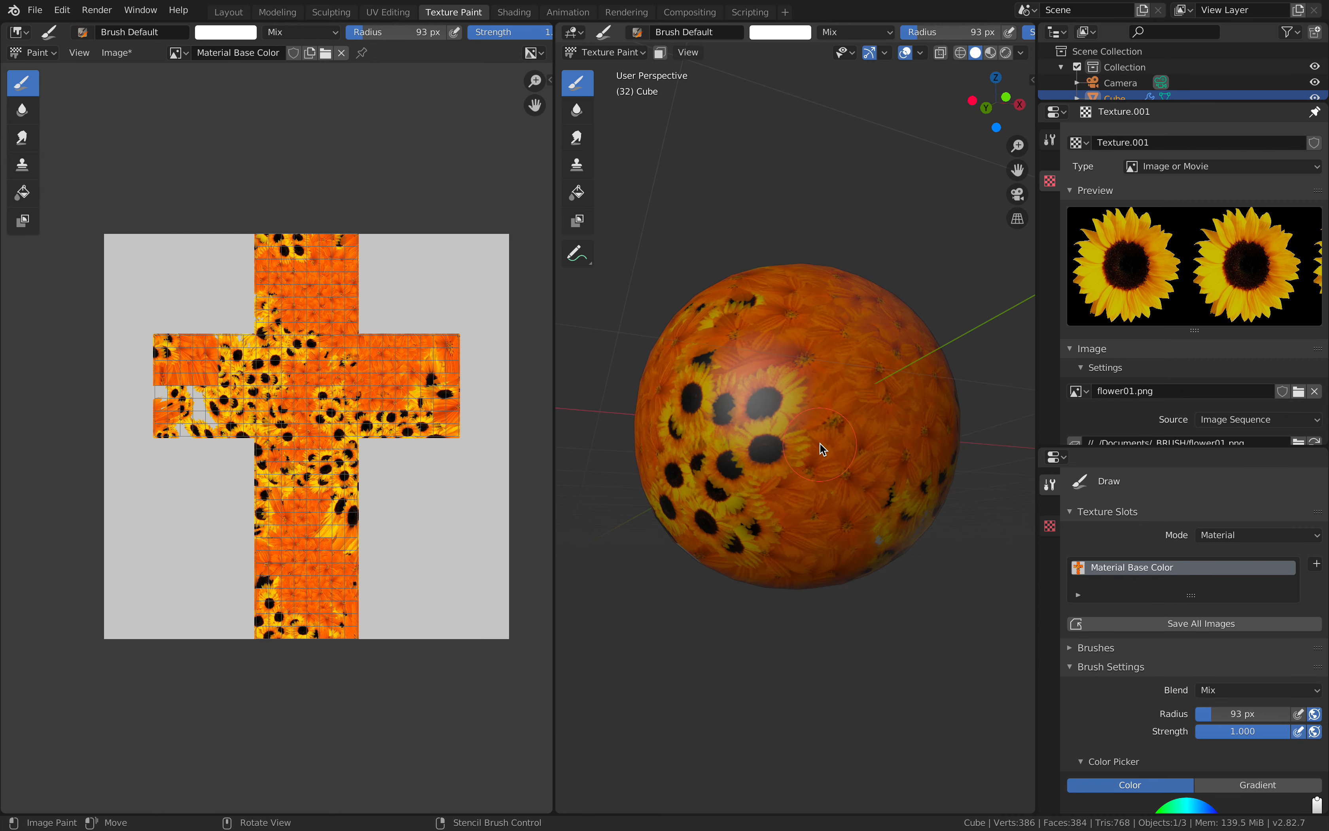
key("Right")
mouse_move(820, 442)
left_mouse_down()
mouse_move(827, 451)
mouse_move(811, 459)
left_mouse_up()
middle_click_drag(819, 428, 781, 444)
key("Right")
left_click_drag(780, 444, 789, 394)
middle_click_drag(789, 394, 792, 392)
key("Right")
left_click_drag(793, 393, 775, 387)
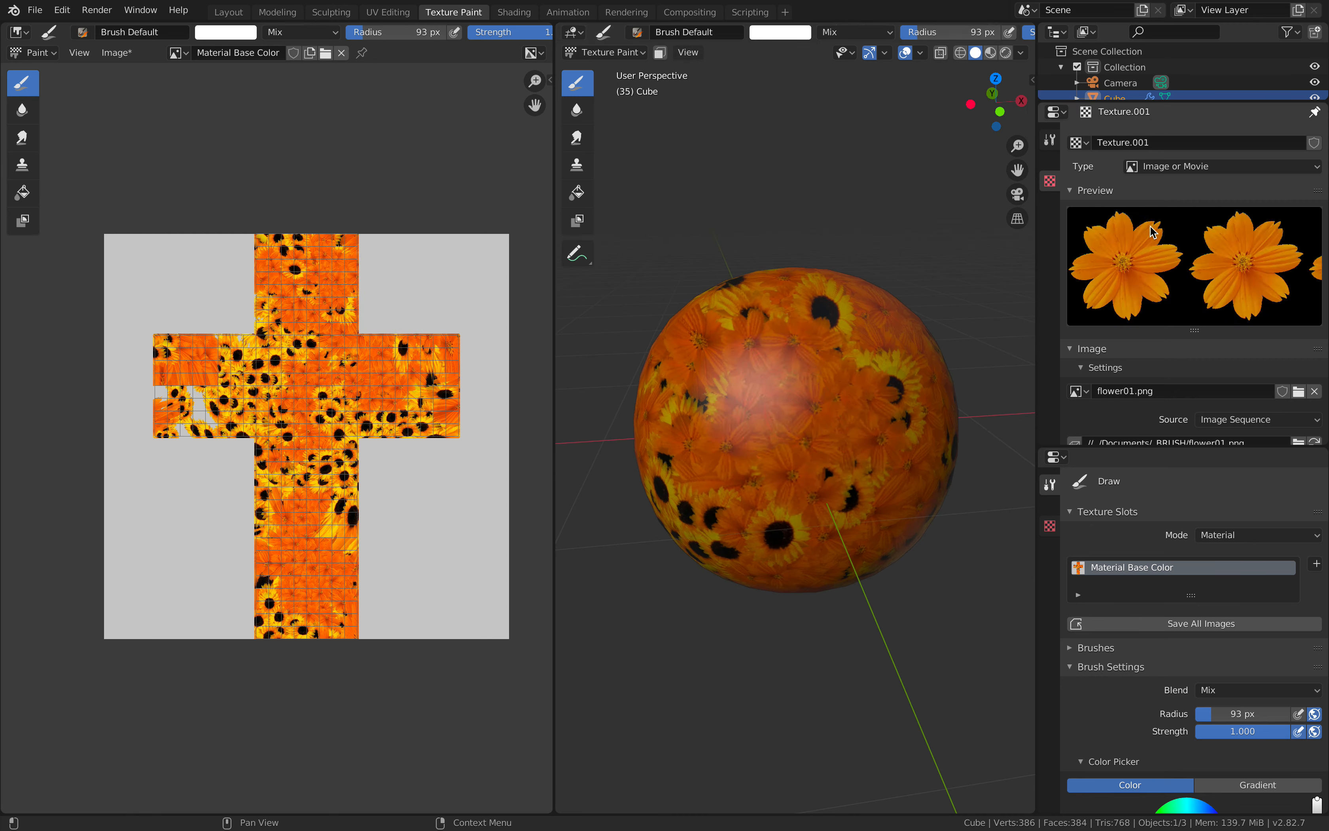
middle_click_drag(780, 391, 749, 389)
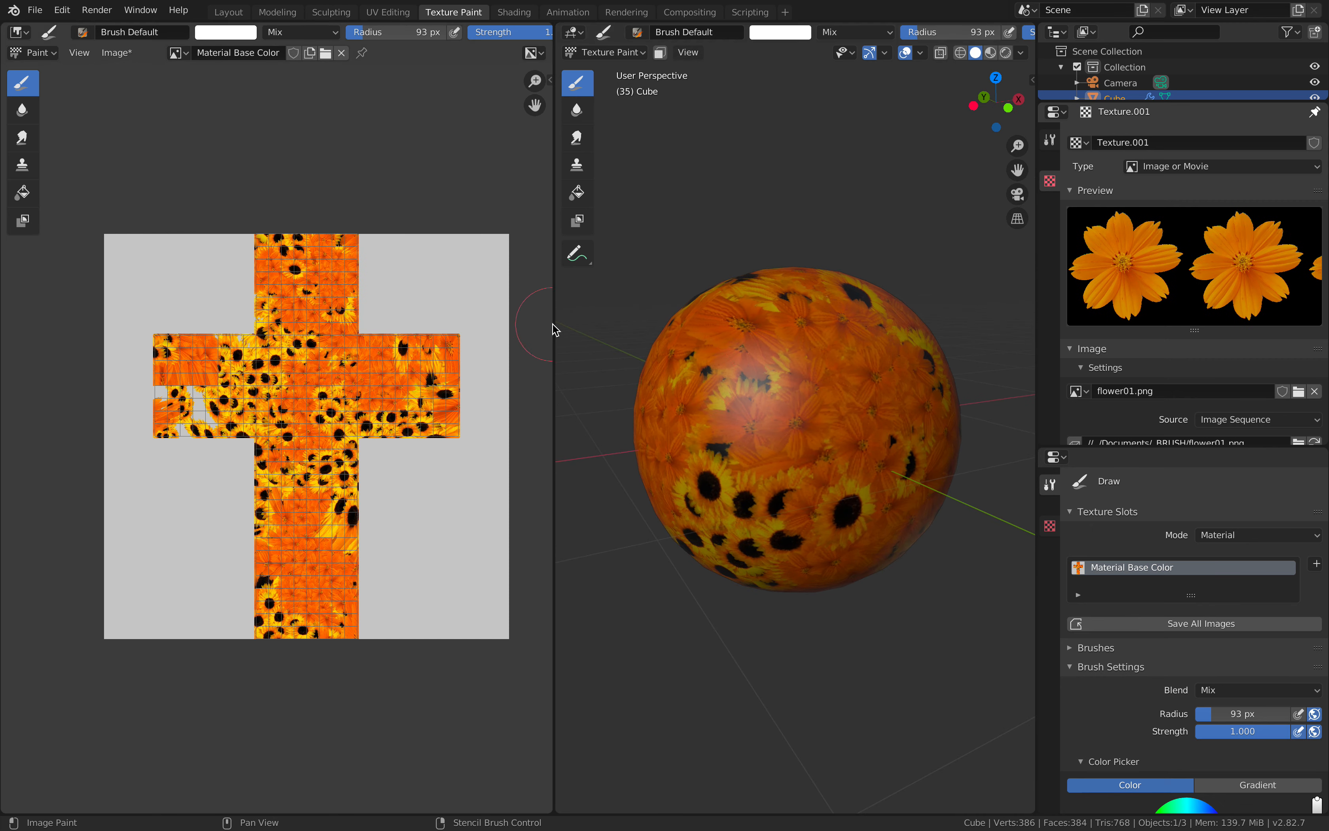
Widen the 3D viewport, paint a short stroke on the sphere, and maximize the viewport.
left_click_drag(552, 324, 367, 324)
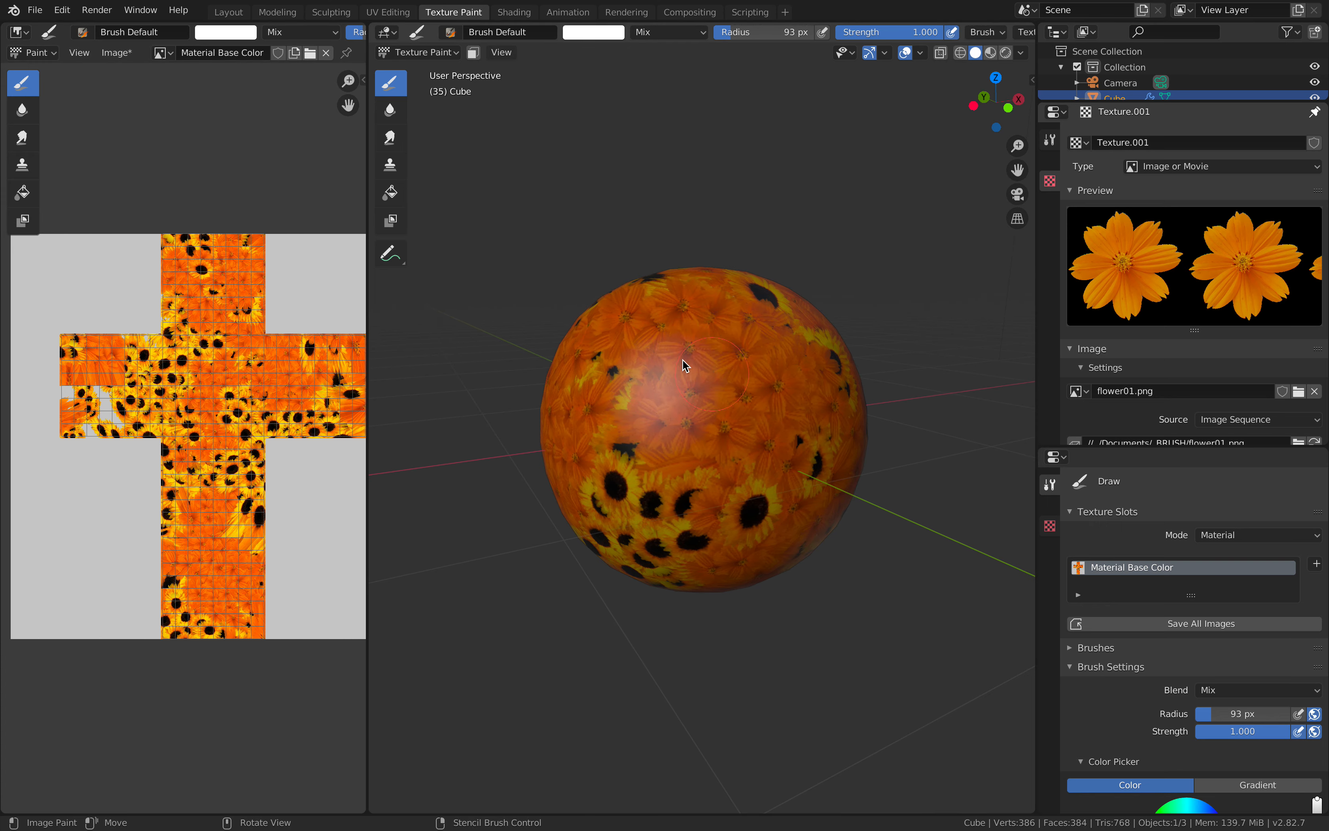
left_click_drag(685, 365, 724, 393)
key("ctrl+space")
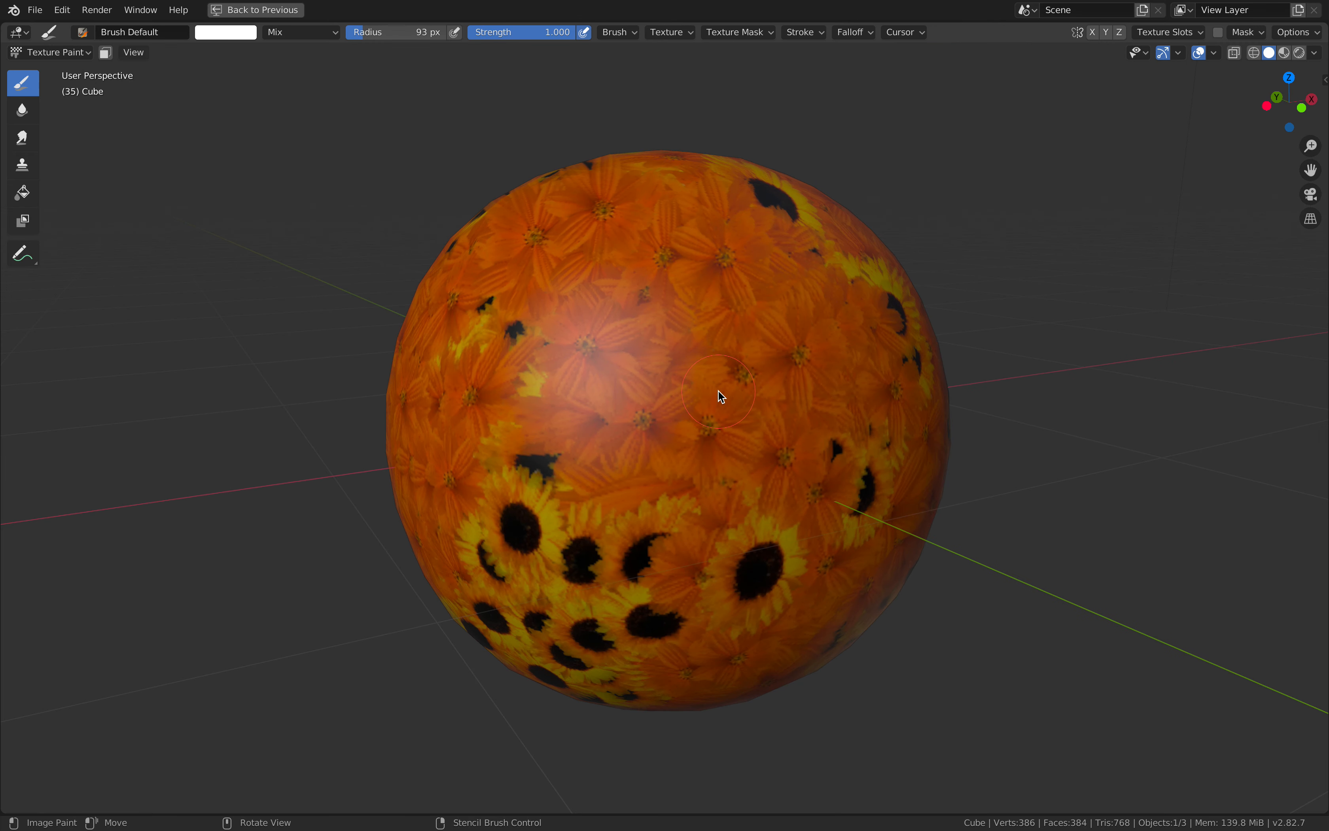
Paint dense orange flowers over the sphere in the maximized viewport and restore the normal layout.
mouse_move(603, 390)
left_mouse_down()
mouse_move(619, 412)
mouse_move(529, 364)
left_mouse_up()
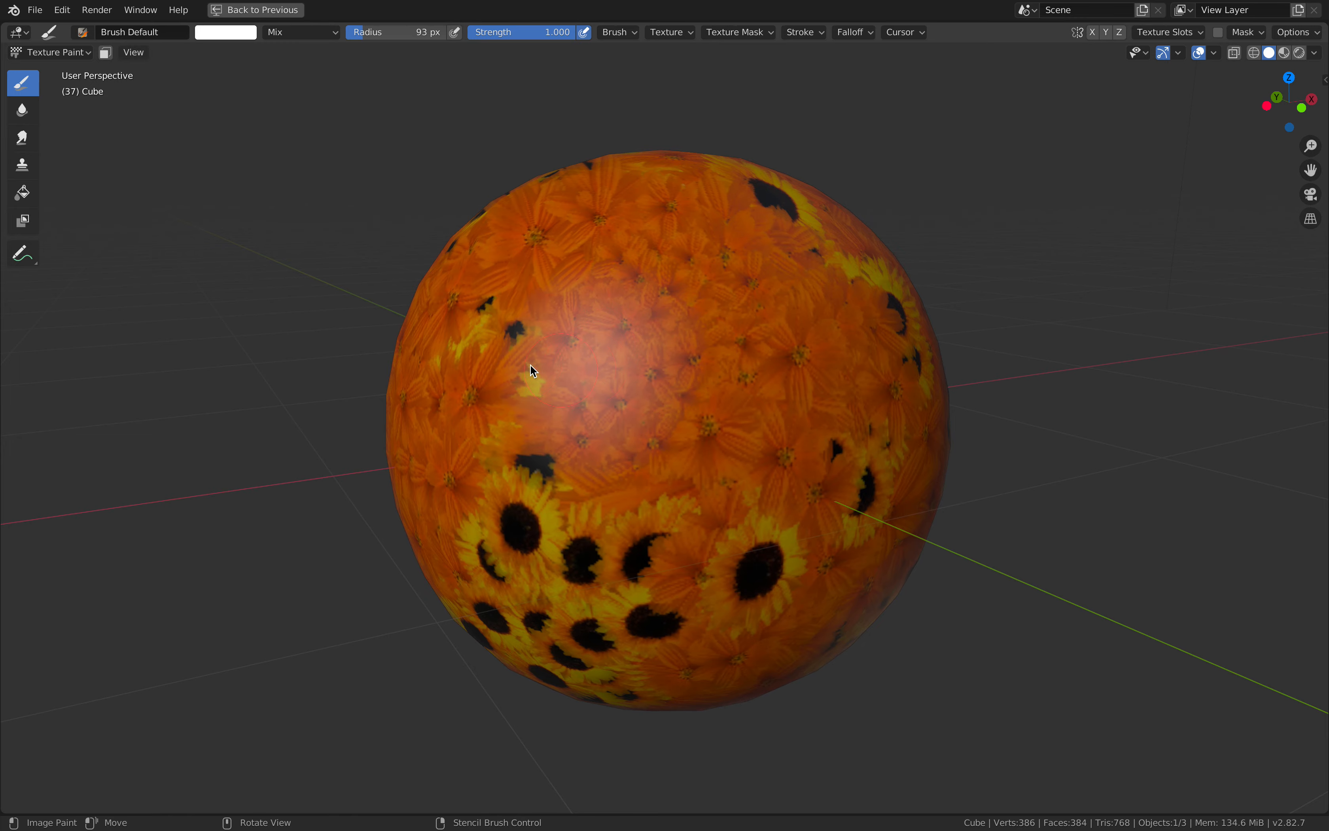
middle_click_drag(529, 364, 609, 316)
mouse_move(608, 316)
left_mouse_down()
mouse_move(669, 329)
mouse_move(689, 465)
mouse_move(739, 442)
left_mouse_up()
mouse_move(739, 442)
middle_mouse_down()
mouse_move(642, 438)
mouse_move(584, 409)
middle_mouse_up()
left_click_drag(584, 409, 675, 477)
mouse_move(694, 415)
left_mouse_down()
mouse_move(667, 465)
mouse_move(646, 459)
left_mouse_up()
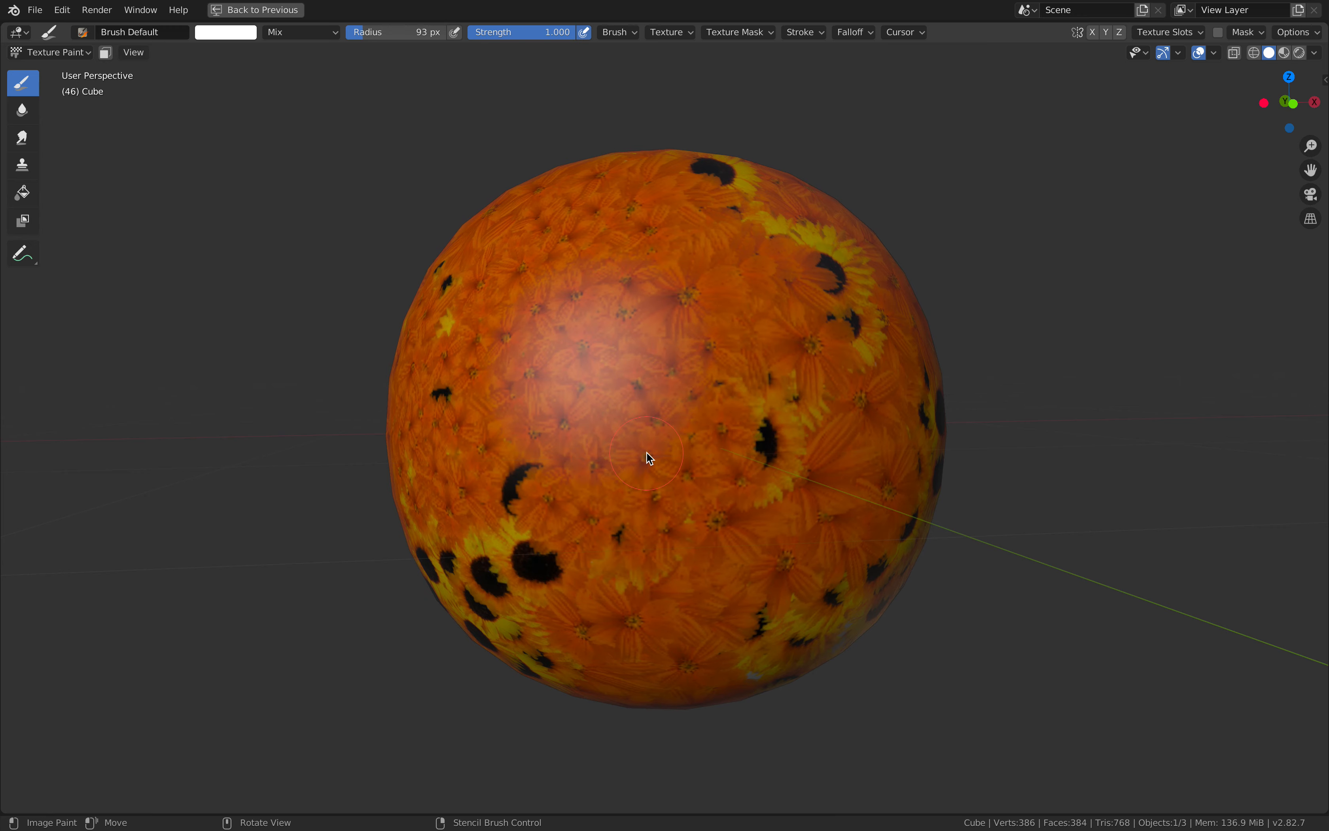
key("ctrl+space")
middle_click_drag(660, 459, 649, 462)
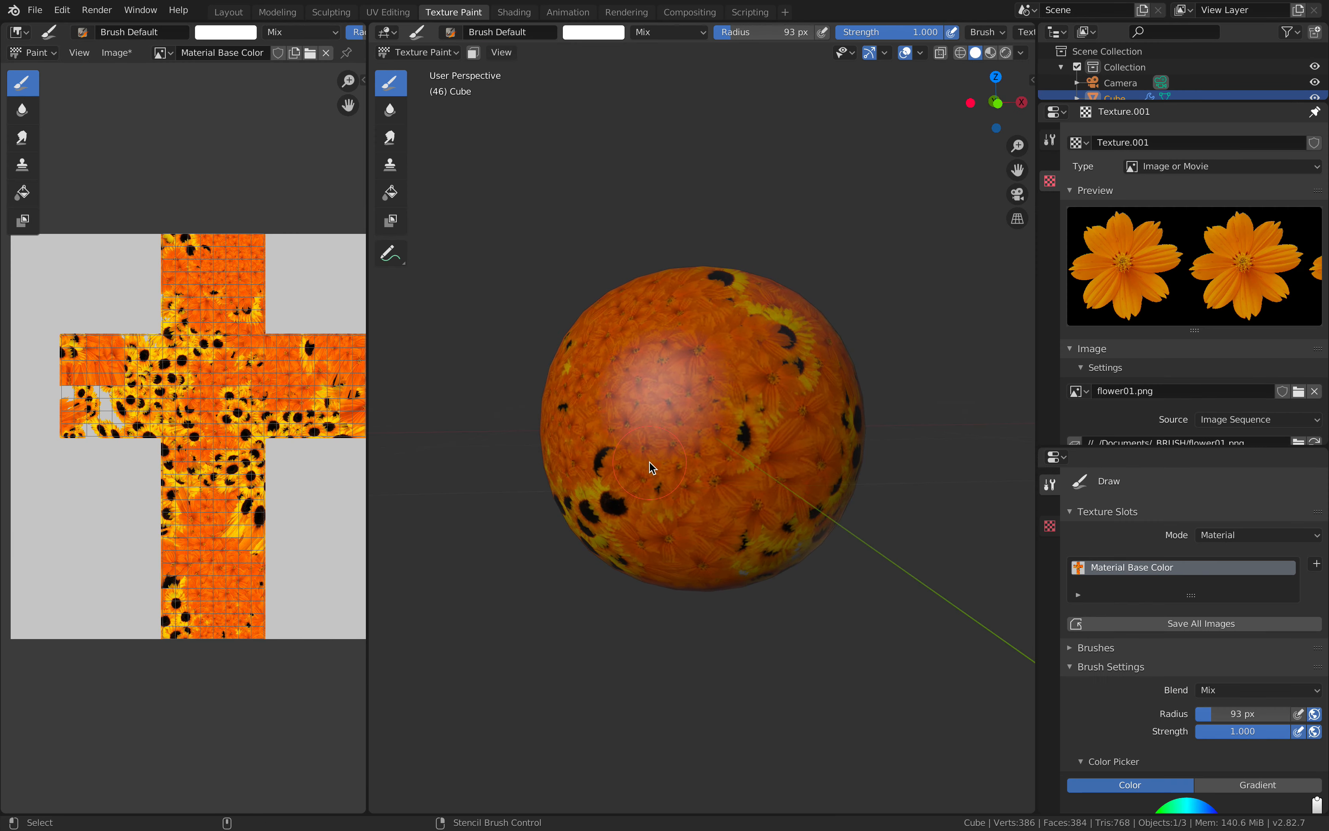
Paint flower strokes on the sphere in a fullscreen viewport and return to the normal layout.
key("ctrl+alt+space")
left_click_drag(666, 446, 715, 387)
middle_click_drag(714, 387, 617, 384)
mouse_move(632, 335)
left_mouse_down()
mouse_move(694, 401)
mouse_move(590, 411)
mouse_move(677, 356)
mouse_move(642, 397)
left_mouse_up()
key("ctrl+alt+space")
Paint further flower strokes over several sides of the sphere.
mouse_move(669, 394)
middle_mouse_down()
mouse_move(746, 403)
mouse_move(671, 412)
mouse_move(707, 394)
mouse_move(719, 359)
middle_mouse_up()
scroll(707, 393, "up", 1)
mouse_move(719, 360)
left_mouse_down()
mouse_move(714, 429)
mouse_move(555, 440)
left_mouse_up()
scroll(714, 422, "up", 2)
scroll(685, 461, "down", 3)
middle_click_drag(620, 437, 725, 461)
mouse_move(749, 434)
left_mouse_down()
mouse_move(654, 433)
mouse_move(714, 426)
left_mouse_up()
middle_click_drag(714, 425, 704, 417)
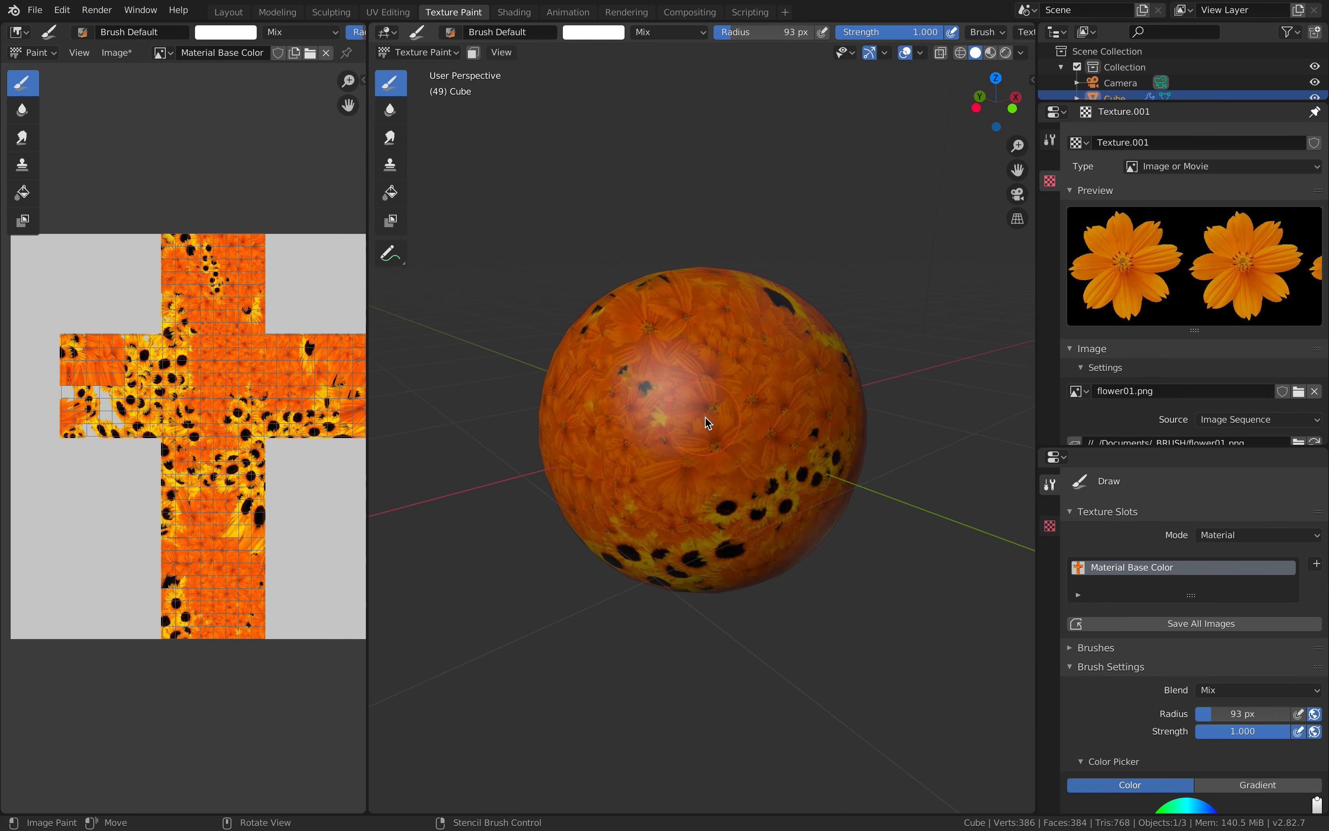
Paint sunflowers on the sphere at frame 50 and orange flowers at frame 51.
key("Right")
left_click_drag(691, 403, 662, 477)
middle_click_drag(697, 422, 722, 412)
key("Right")
mouse_move(711, 435)
left_mouse_down()
mouse_move(672, 363)
mouse_move(667, 433)
left_mouse_up()
middle_click_drag(681, 426, 732, 421)
Advance to frame 52 and paint sunflowers all around the sphere.
key("Right")
mouse_move(706, 465)
left_mouse_down()
mouse_move(676, 422)
mouse_move(741, 418)
left_mouse_up()
middle_click_drag(741, 419, 714, 450)
mouse_move(774, 329)
left_mouse_down()
mouse_move(762, 405)
mouse_move(733, 440)
left_mouse_up()
middle_click_drag(733, 439, 691, 389)
left_click_drag(692, 390, 733, 407)
middle_click_drag(733, 407, 640, 400)
mouse_move(640, 400)
left_mouse_down()
mouse_move(729, 380)
mouse_move(728, 415)
left_mouse_up()
middle_click_drag(728, 415, 648, 395)
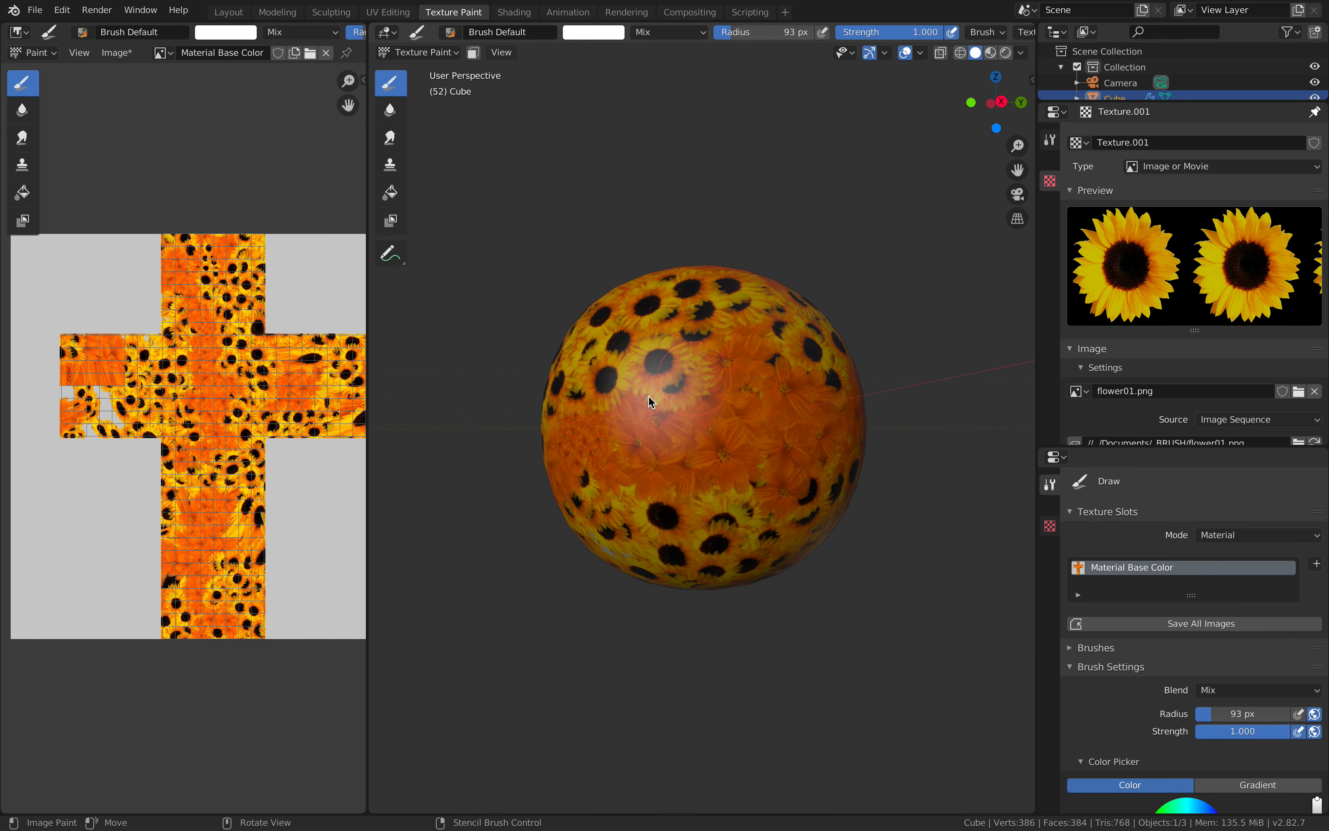
Add more sunflowers over the orange patches around the sphere, advancing the timeline to frame 54.
mouse_move(648, 395)
left_mouse_down()
mouse_move(730, 419)
mouse_move(714, 384)
left_mouse_up()
key("Right")
middle_click_drag(714, 384, 674, 376)
key("Right")
left_click_drag(674, 375, 720, 406)
mouse_move(720, 406)
middle_mouse_down()
mouse_move(692, 355)
mouse_move(722, 383)
middle_mouse_up()
mouse_move(723, 383)
left_mouse_down()
mouse_move(729, 436)
mouse_move(680, 428)
mouse_move(615, 457)
left_mouse_up()
scroll(680, 427, "up", 1)
middle_click_drag(615, 458, 681, 384)
left_click_drag(681, 385, 644, 434)
middle_click_drag(645, 434, 700, 409)
mouse_move(700, 409)
left_mouse_down()
mouse_move(716, 502)
mouse_move(647, 417)
left_mouse_up()
middle_click_drag(648, 418, 768, 437)
Paint orange flowers on the sphere at frame 55 and sunflowers at frame 56.
key("Right")
left_click_drag(768, 437, 667, 462)
middle_click_drag(668, 461, 705, 443)
key("Right")
left_click_drag(705, 443, 642, 480)
mouse_move(642, 480)
middle_mouse_down()
mouse_move(653, 453)
mouse_move(640, 454)
middle_mouse_up()
middle_click_drag(835, 400, 709, 385)
left_click_drag(727, 420, 638, 397)
middle_click_drag(690, 401, 656, 400)
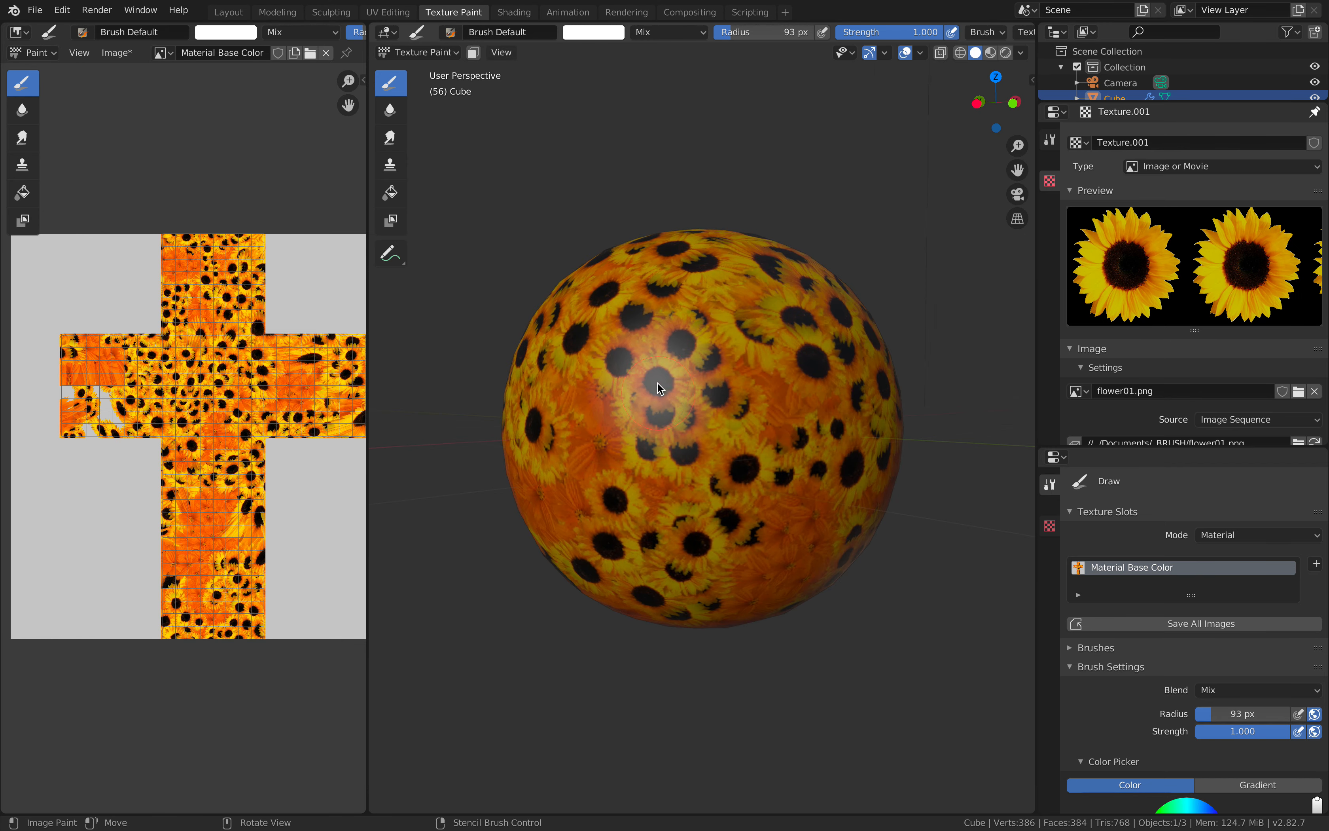
scroll(661, 387, "up", 2)
left_click(35, 10)
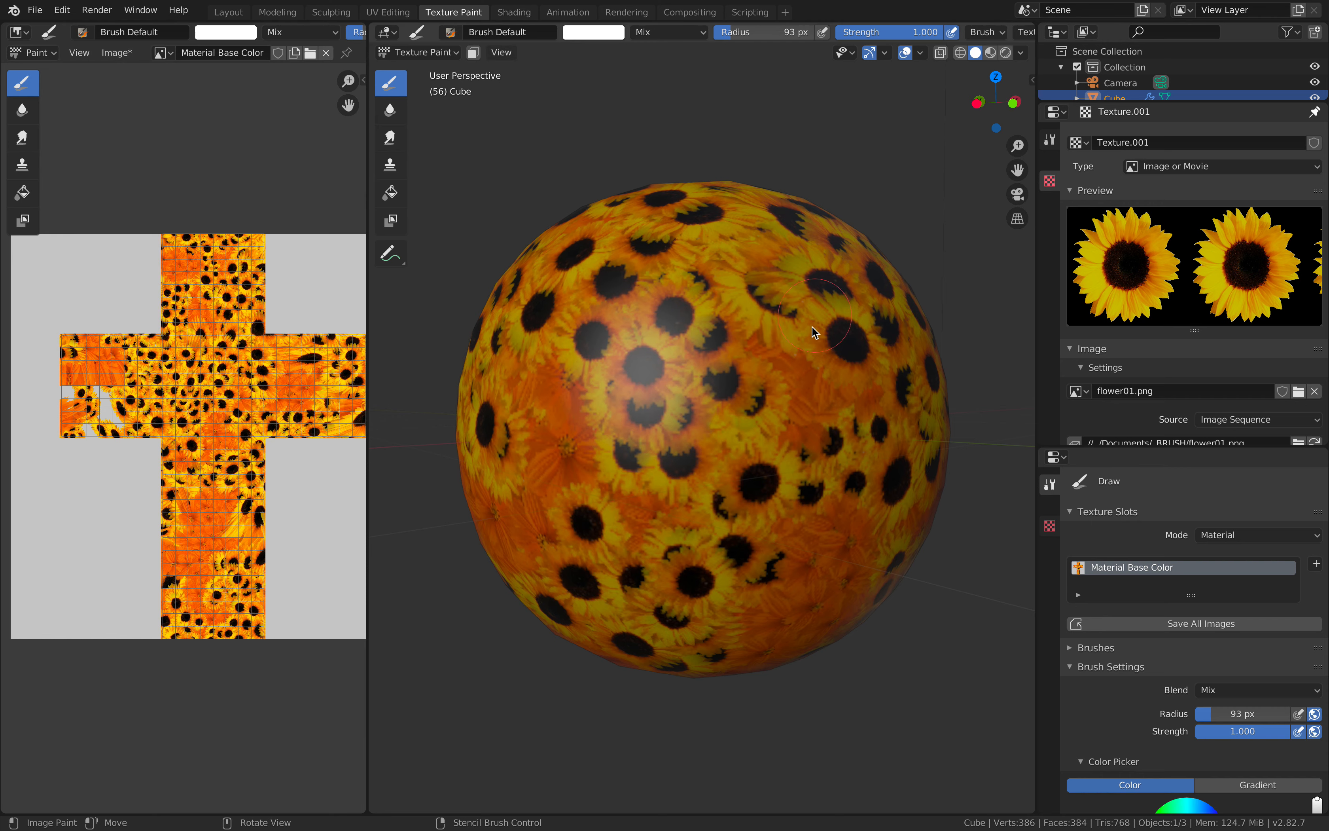
scroll(812, 320, "down", 3)
middle_click_drag(811, 321, 738, 337)
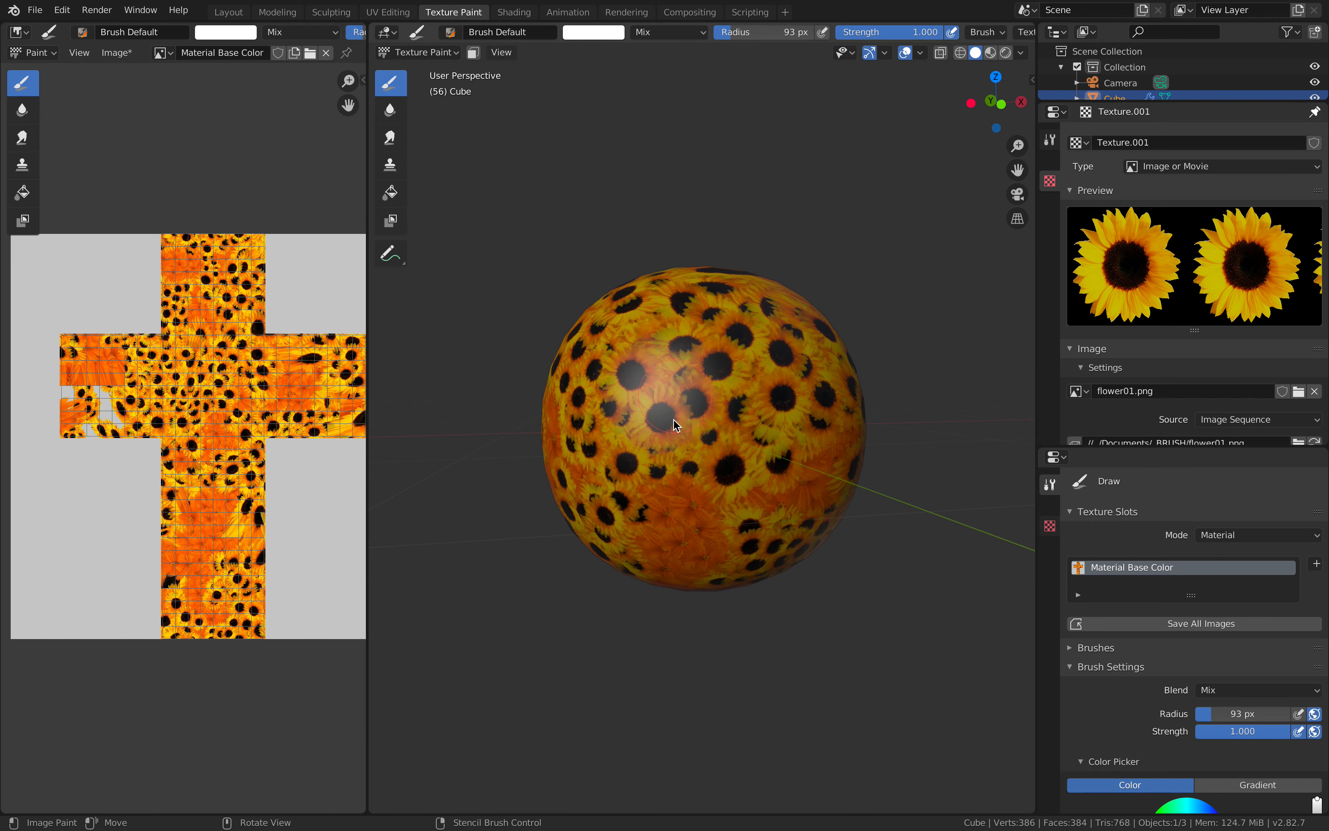
middle_click_drag(672, 419, 681, 429)
Compare the tool and texture settings in the upper Properties editor, and enlarge the lower Properties editor and the Outliner.
left_click(1050, 140)
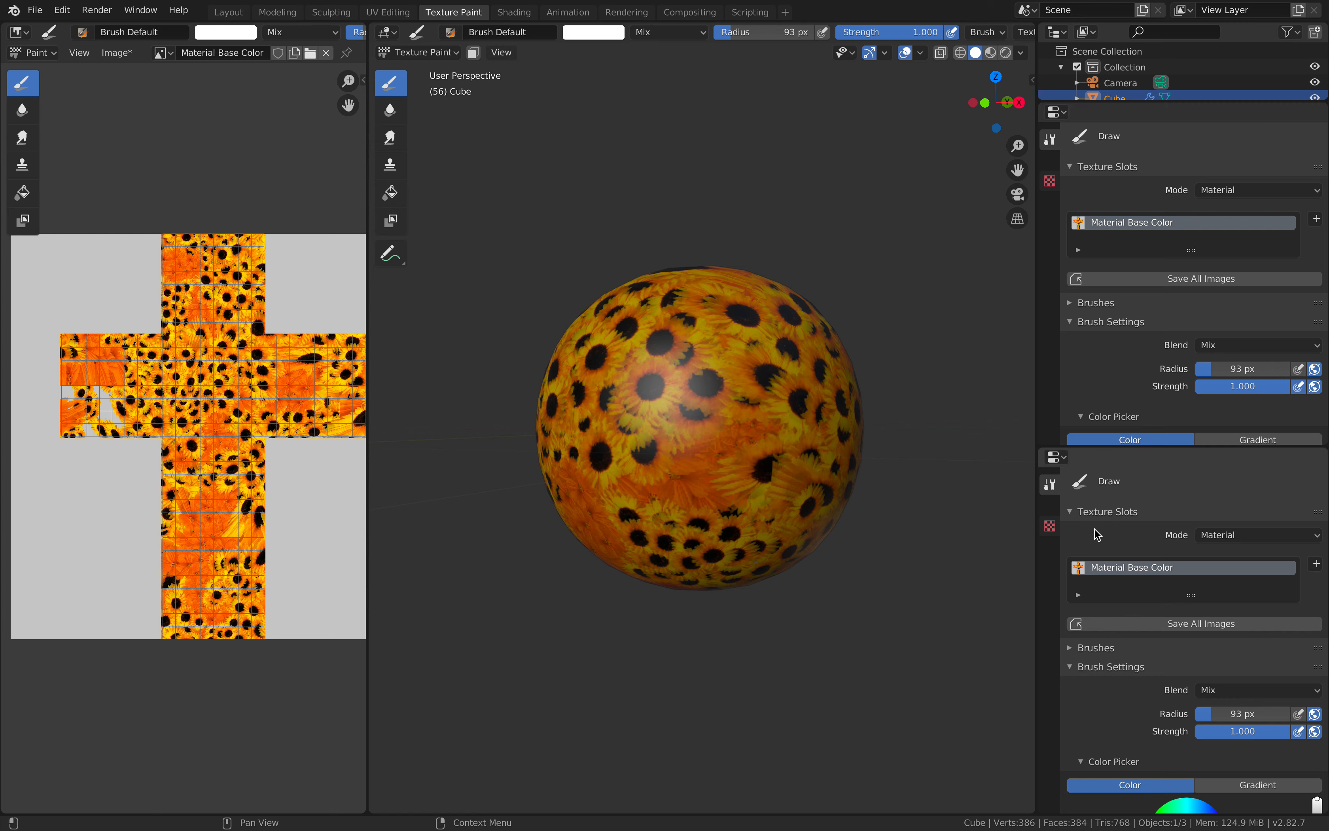
left_click(1051, 182)
left_click_drag(1152, 450, 1151, 433)
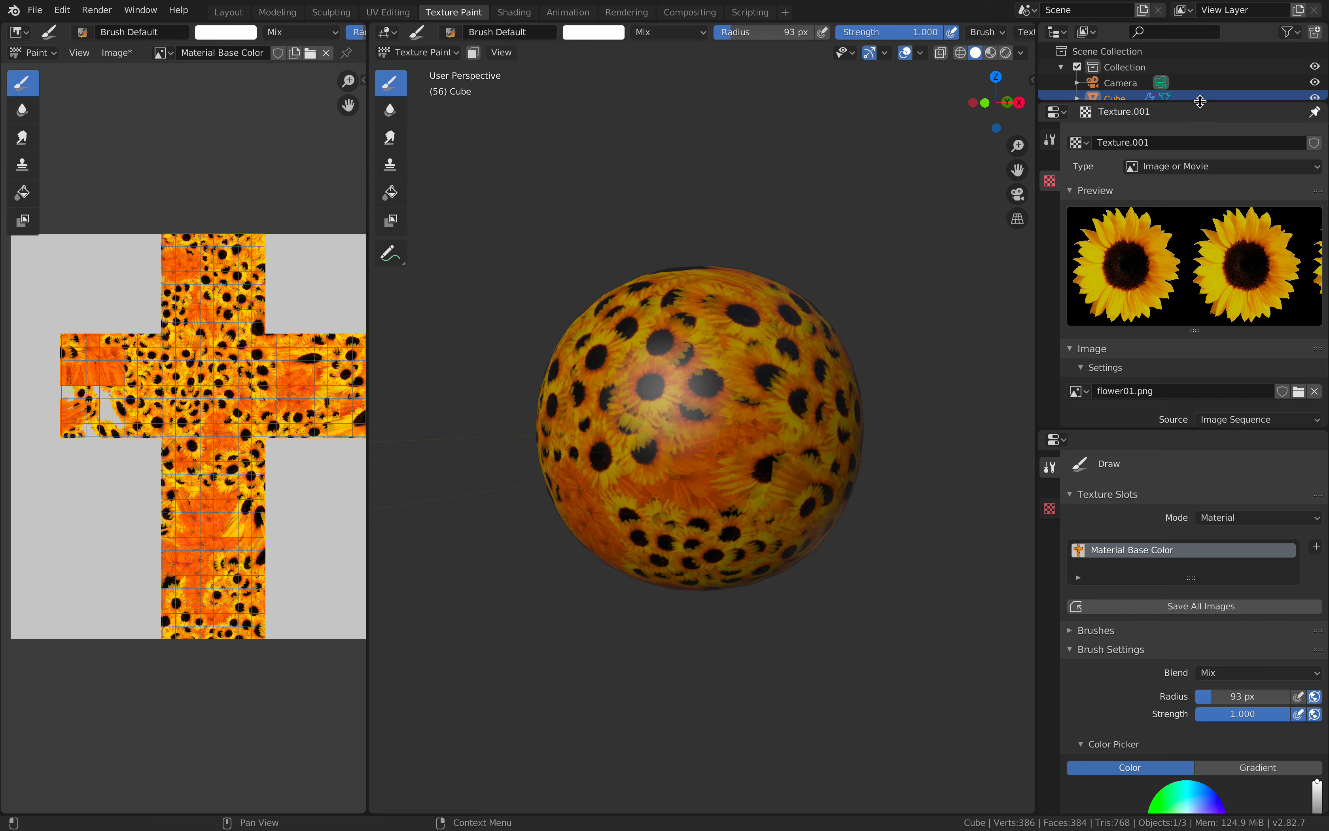
left_click_drag(1205, 104, 1196, 128)
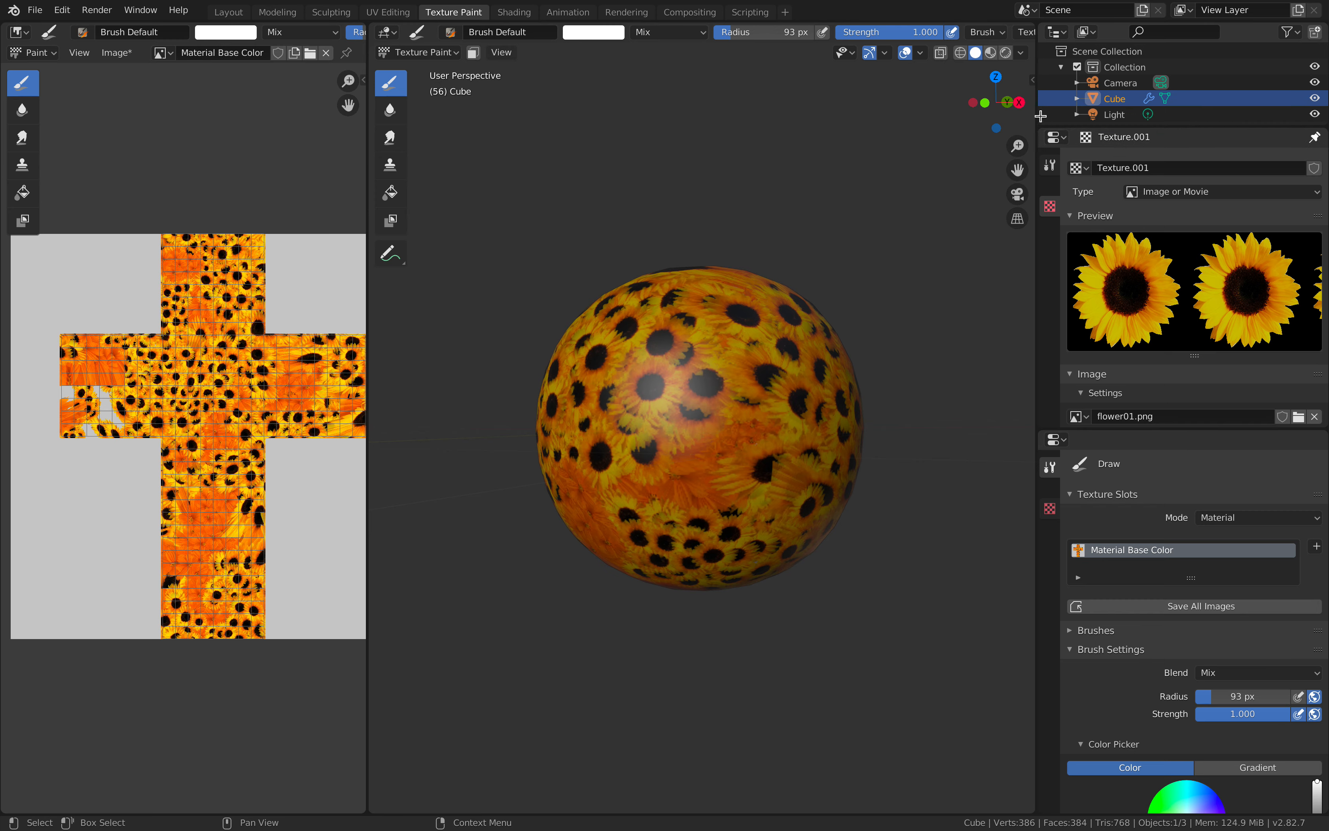
Set the brush color to yellow and paint sunflowers over the orange patch on the front of the sphere.
middle_click_drag(766, 348, 711, 341)
scroll(728, 338, "up", 2)
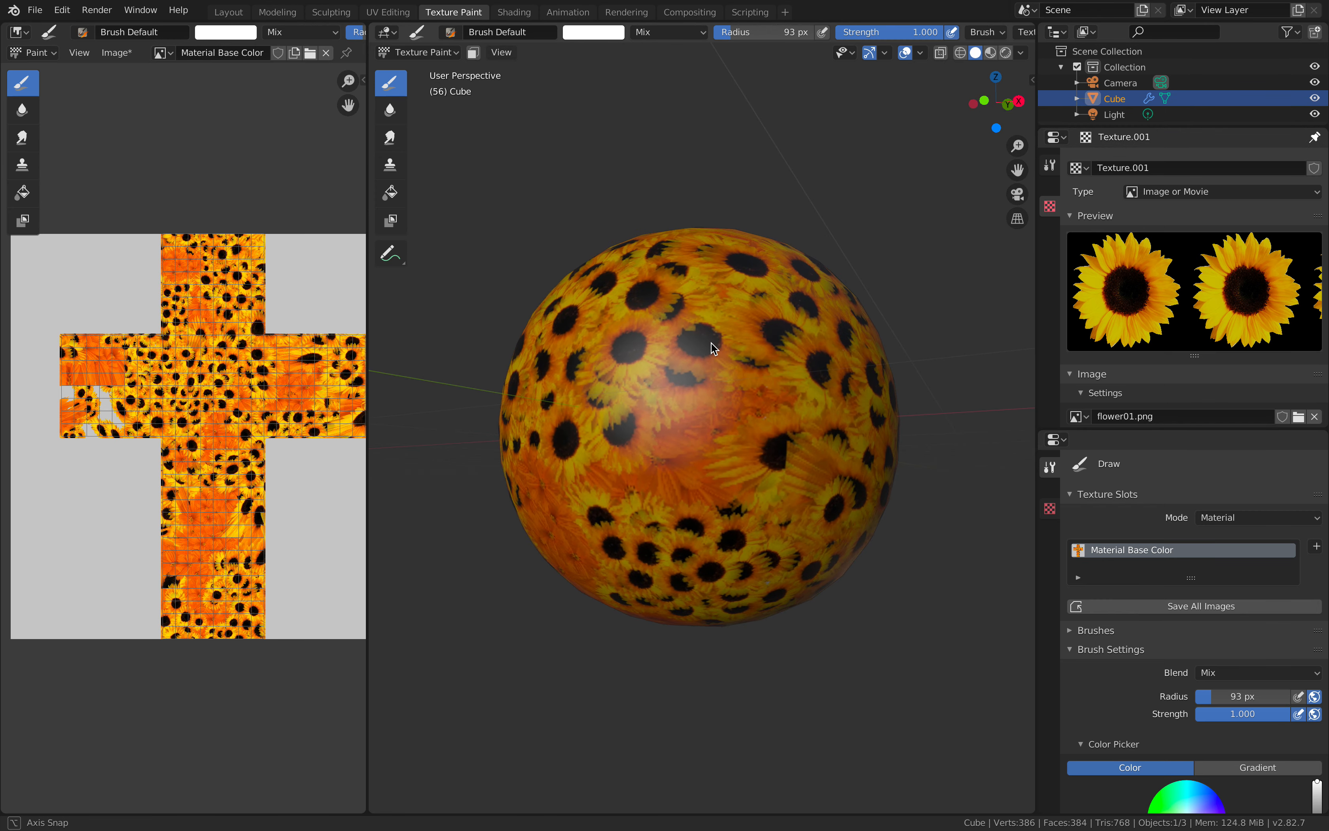
scroll(1190, 504, "down", 6)
scroll(1176, 645, "down", 1)
left_click(1161, 648)
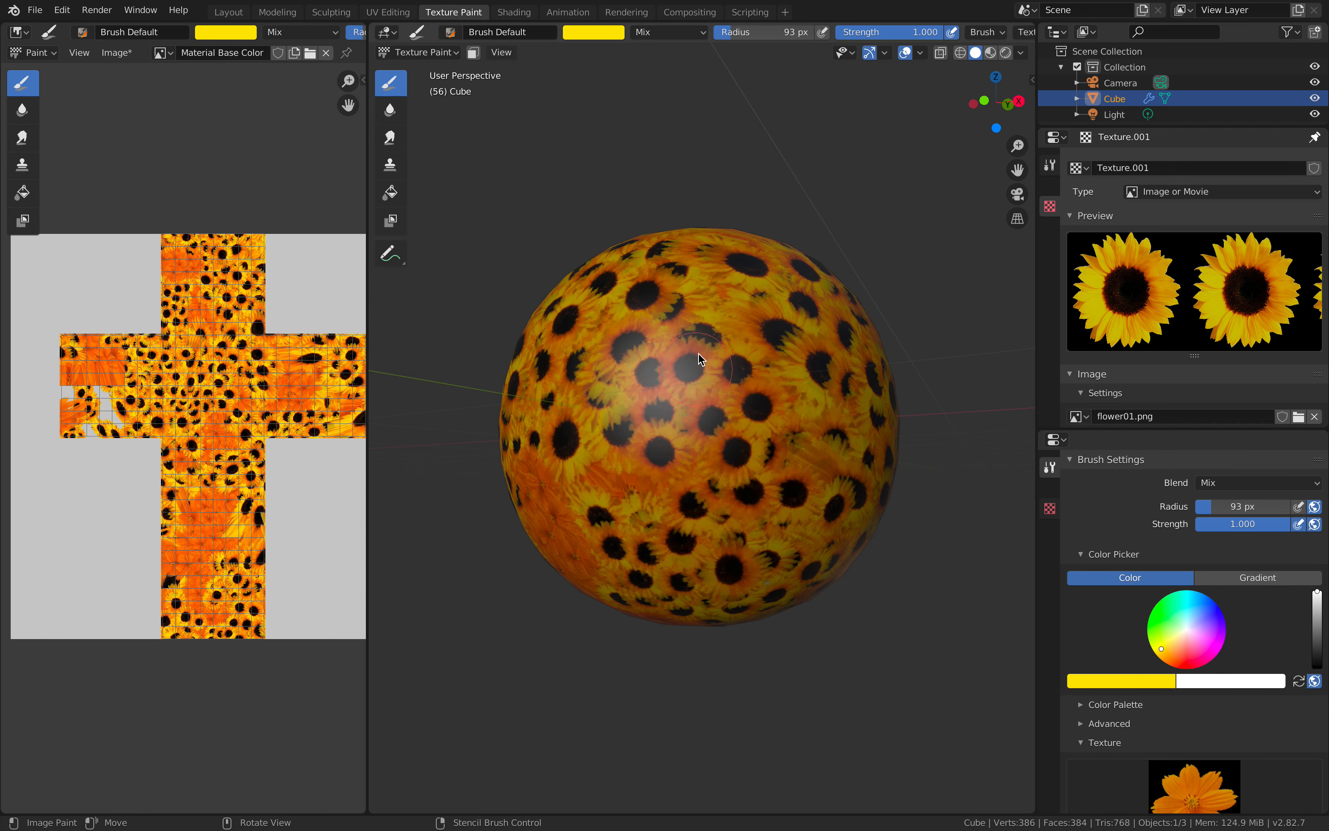
middle_click_drag(698, 360, 714, 357)
Paint sunflowers on the sphere with a pink brush color, and on the adjoining side with a purple one.
left_click(1198, 657)
left_click_drag(760, 474, 664, 370)
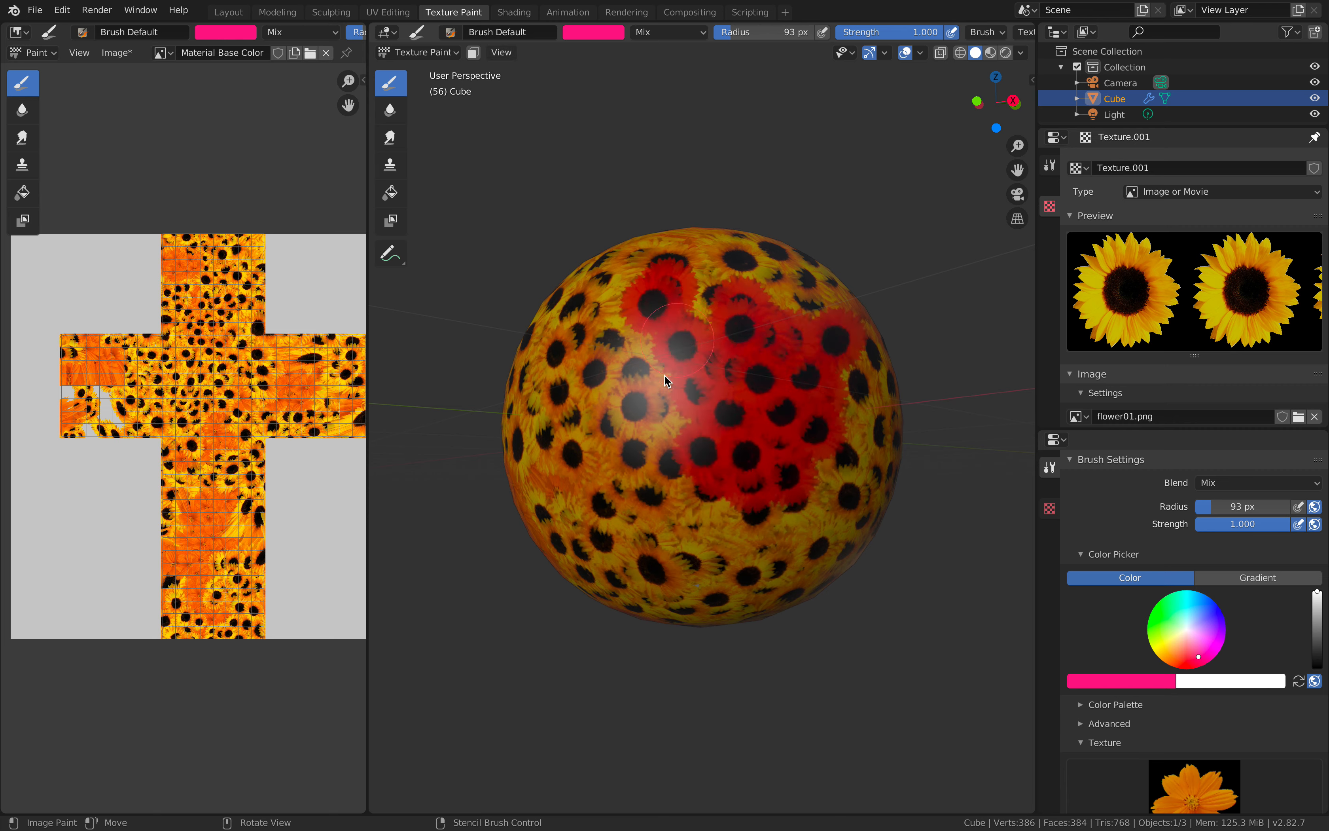
middle_click_drag(665, 366, 715, 369)
left_click_drag(1200, 644, 1214, 632)
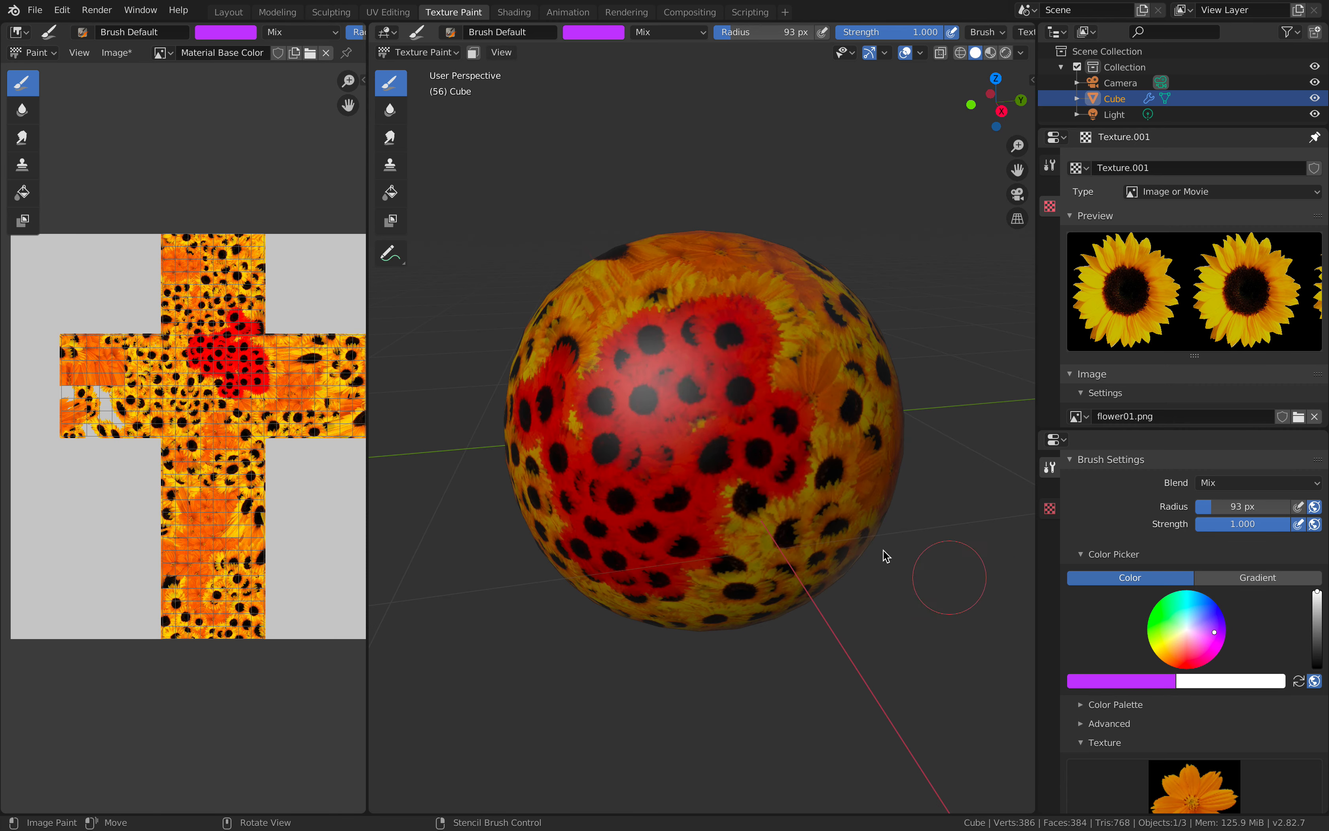
middle_click_drag(884, 550, 752, 544)
left_click_drag(707, 392, 681, 440)
middle_click_drag(681, 441, 576, 441)
Paint sunflowers further around the sphere, first with a saturated blue brush color and beside them with a light violet one.
left_click(1219, 607)
mouse_move(682, 357)
left_mouse_down()
mouse_move(659, 468)
mouse_move(599, 401)
left_mouse_up()
middle_click_drag(681, 406, 615, 467)
left_click(706, 466)
left_click(1207, 626)
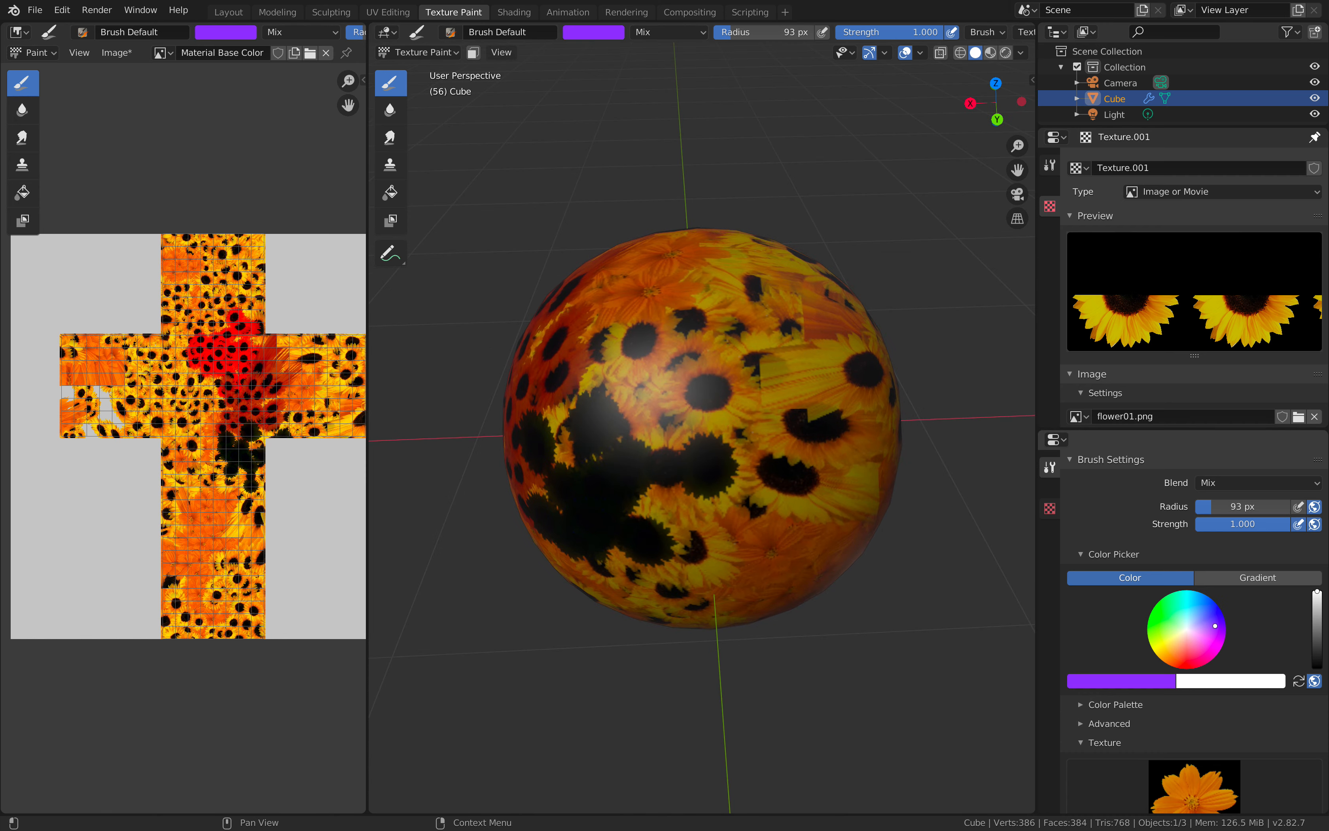
left_click_drag(737, 418, 701, 410)
middle_click_drag(701, 411, 788, 473)
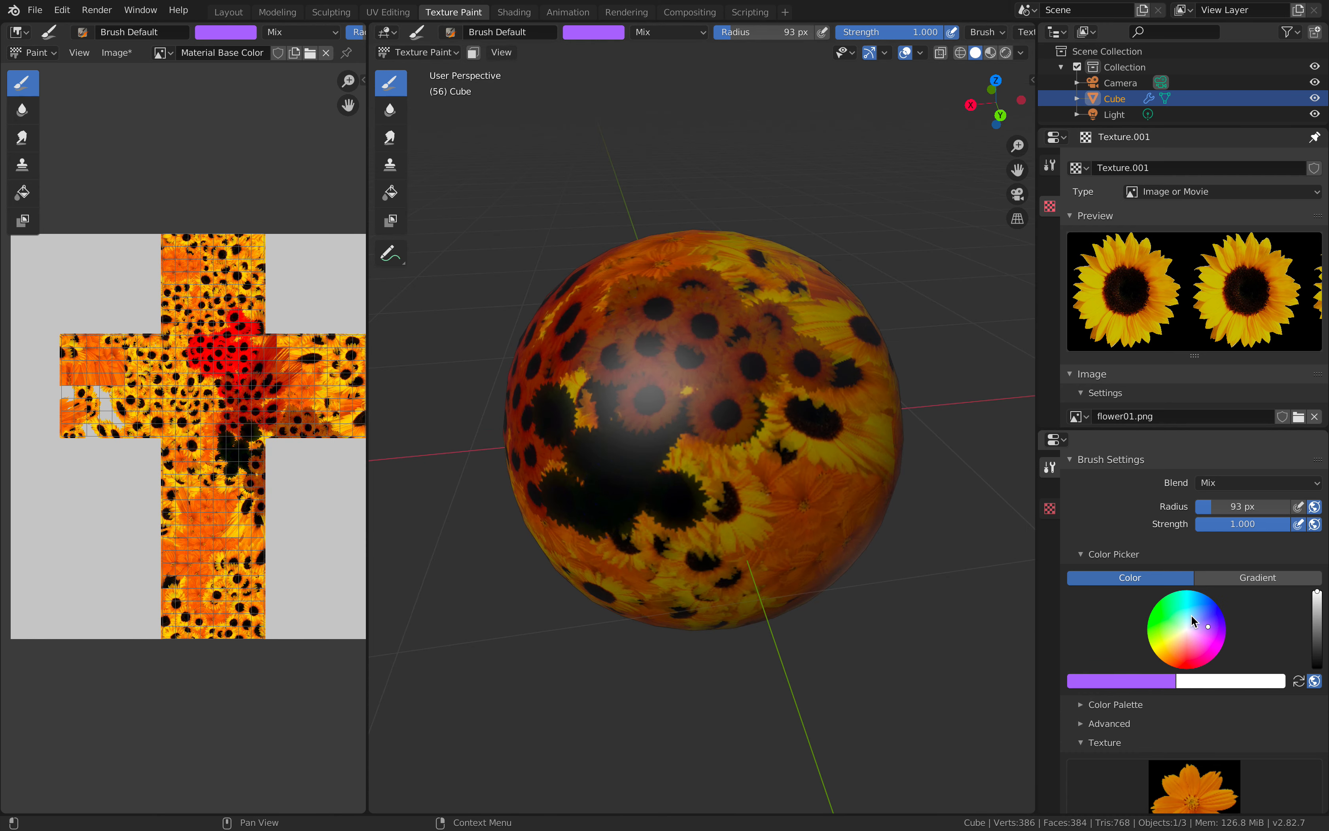
Paint sunflowers with a light green brush color, and orange flowers at frame 57 with a pale peach one.
left_click(1172, 624)
left_click_drag(679, 410, 700, 497)
mouse_move(703, 483)
middle_mouse_down()
mouse_move(659, 439)
mouse_move(654, 467)
middle_mouse_up()
left_click(1181, 636)
mouse_move(654, 468)
left_mouse_down()
mouse_move(639, 447)
mouse_move(673, 437)
left_mouse_up()
Paint frame 57 flowers around the sphere with a pink brush color, and on the next side with a light green one.
left_click(1193, 641)
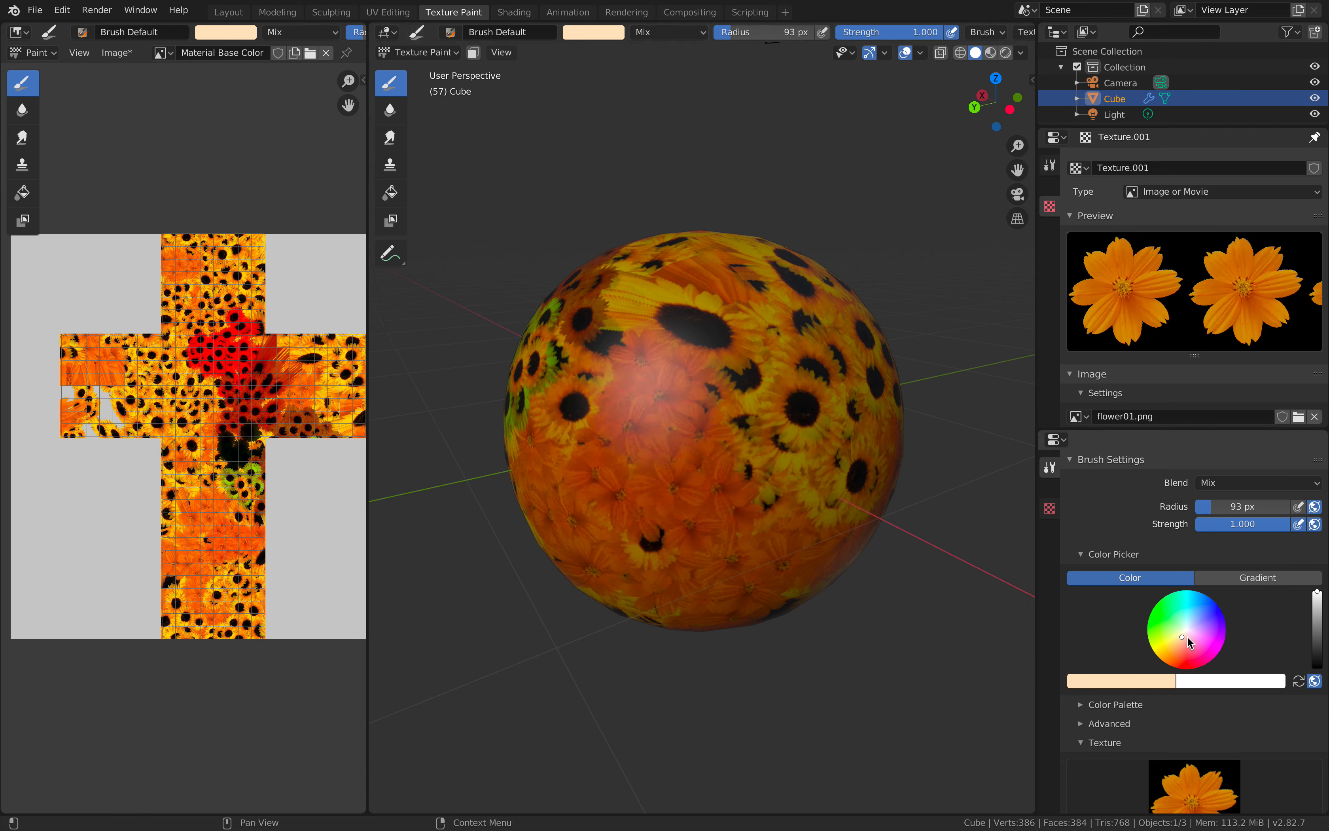
mouse_move(791, 518)
left_mouse_down()
mouse_move(654, 459)
mouse_move(632, 524)
left_mouse_up()
middle_click_drag(632, 524, 538, 530)
left_click(1164, 626)
left_click_drag(857, 483, 618, 412)
middle_click_drag(686, 421, 617, 422)
Paint flowers over the sphere with a pale cyan brush color and set the color to pale yellow.
left_click(1184, 621)
mouse_move(872, 464)
left_mouse_down()
mouse_move(787, 426)
mouse_move(747, 390)
mouse_move(726, 451)
left_mouse_up()
left_click_drag(1199, 622, 1175, 638)
left_click(1133, 705)
scroll(1123, 664, "down", 2)
left_click(1125, 660)
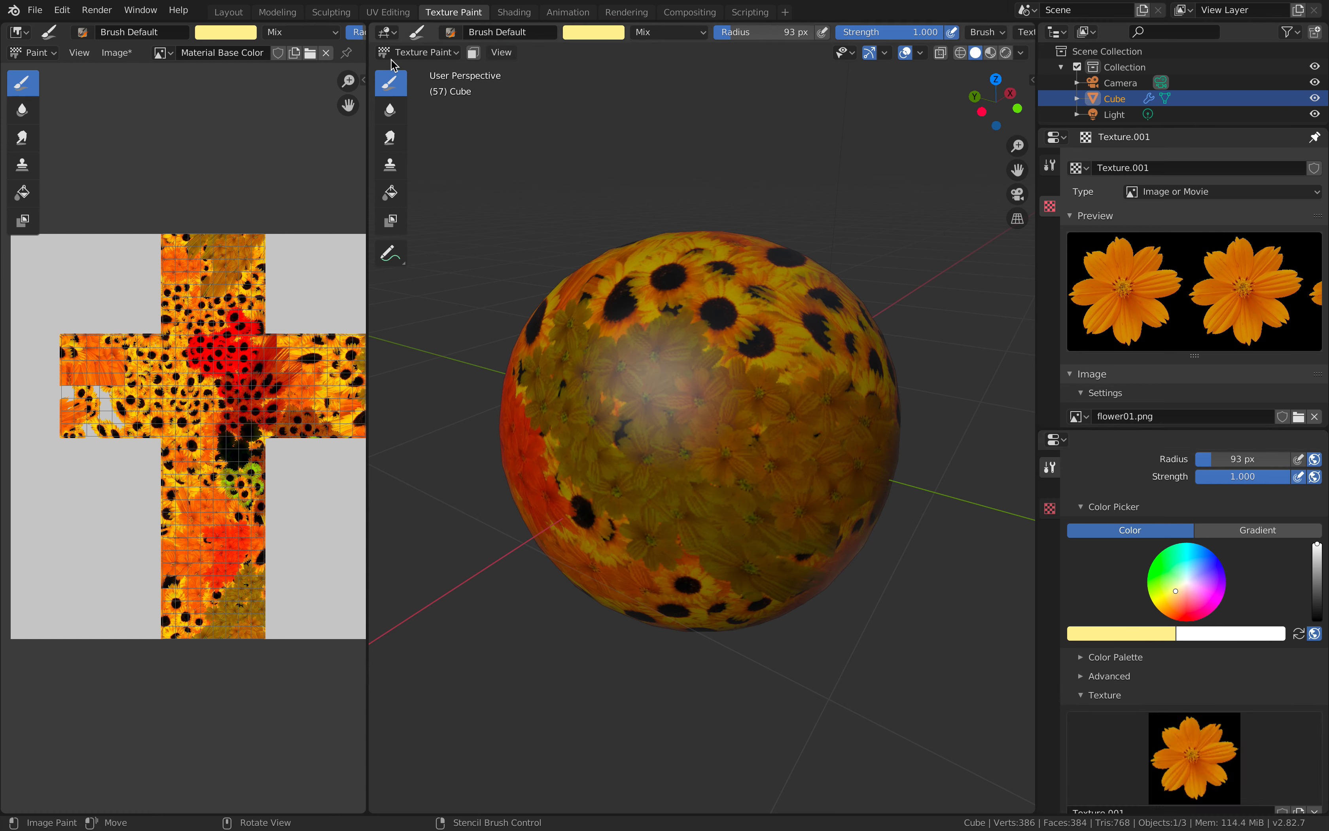
Split a strip off the lower part of the 3D viewport and turn it into an Info editor.
left_click(1118, 629)
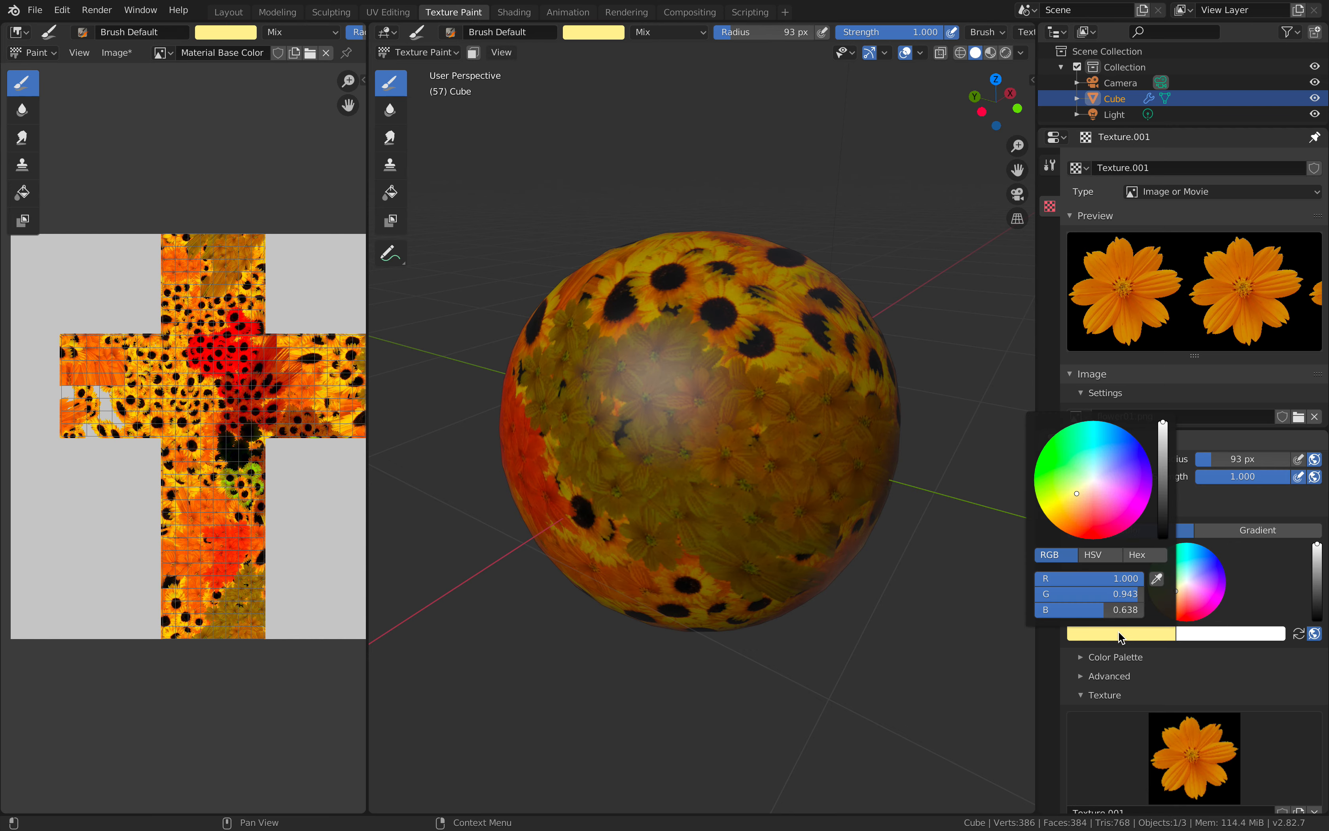
left_click_drag(1032, 25, 428, 623)
left_click(386, 625)
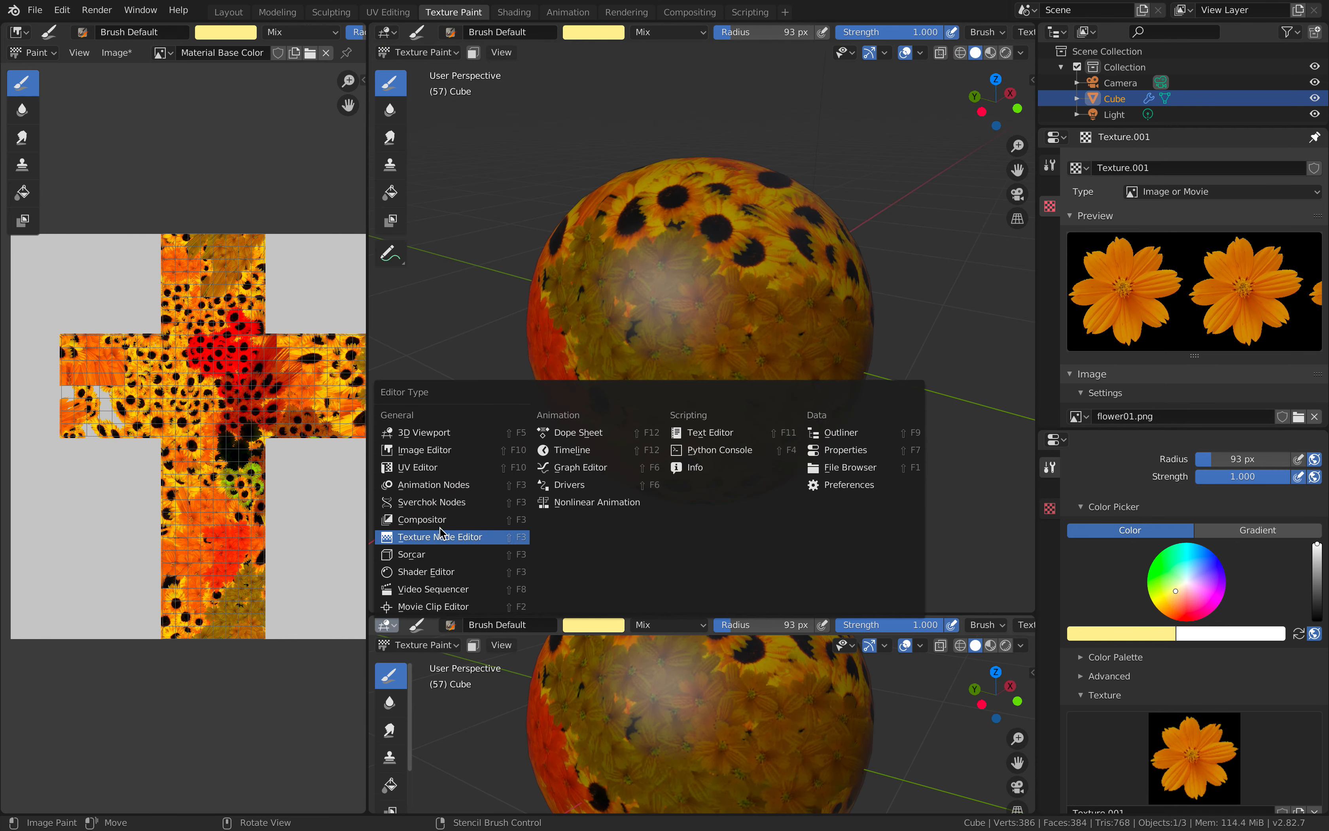
left_click(695, 467)
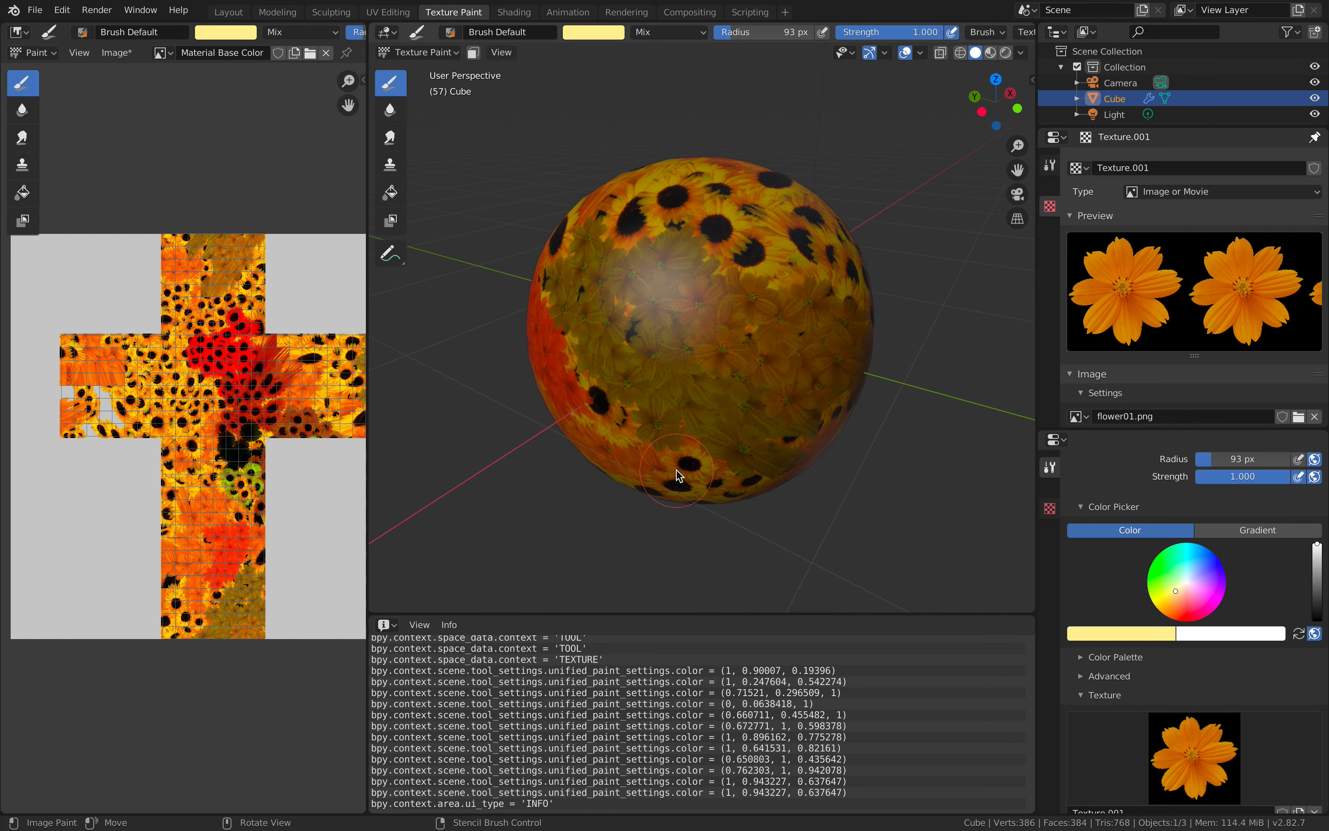
Try several primary brush colors while the Info log is visible, ending on golden yellow (1, 0.804, 0.344).
left_click(1108, 631)
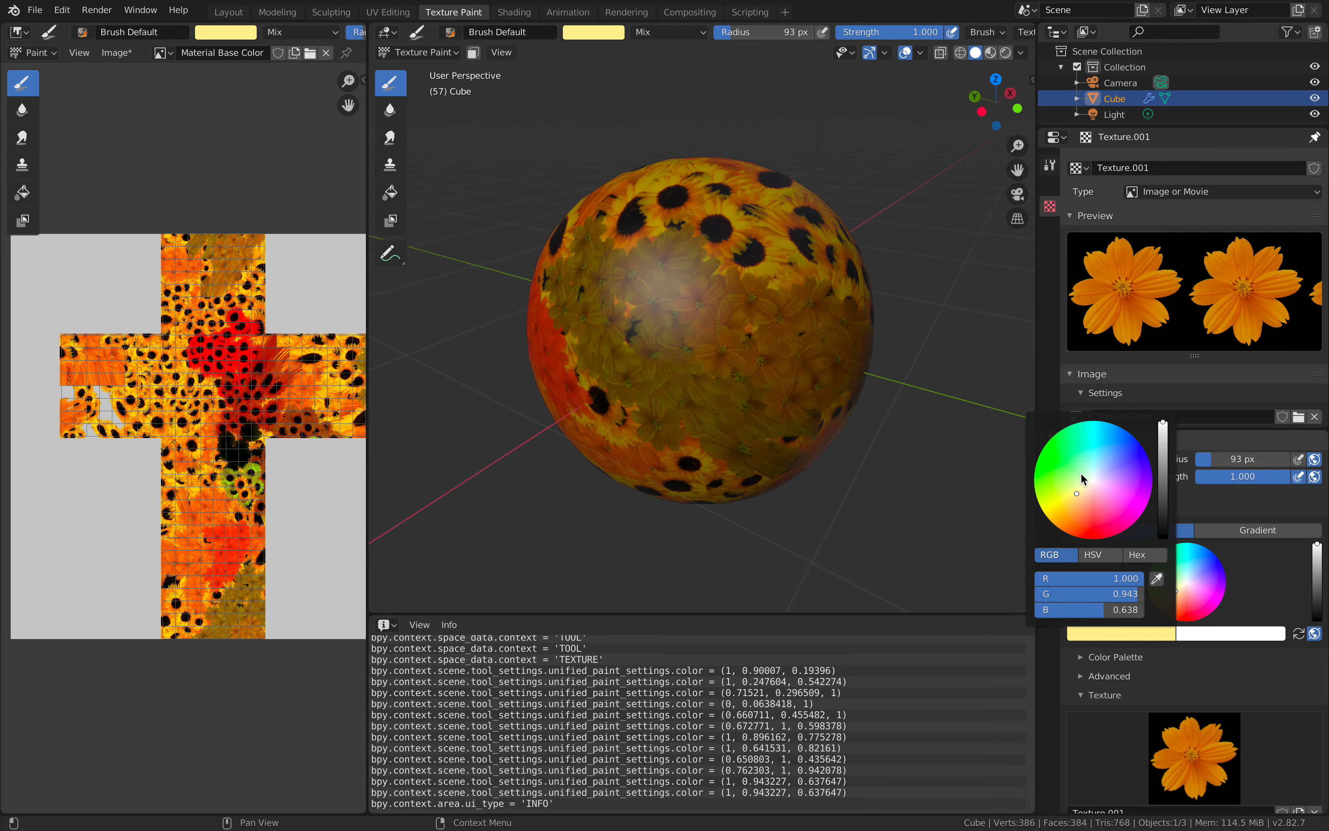
left_click(1100, 469)
left_click_drag(1101, 470, 1068, 470)
left_click(1082, 492)
left_click(1066, 508)
left_click(1067, 508)
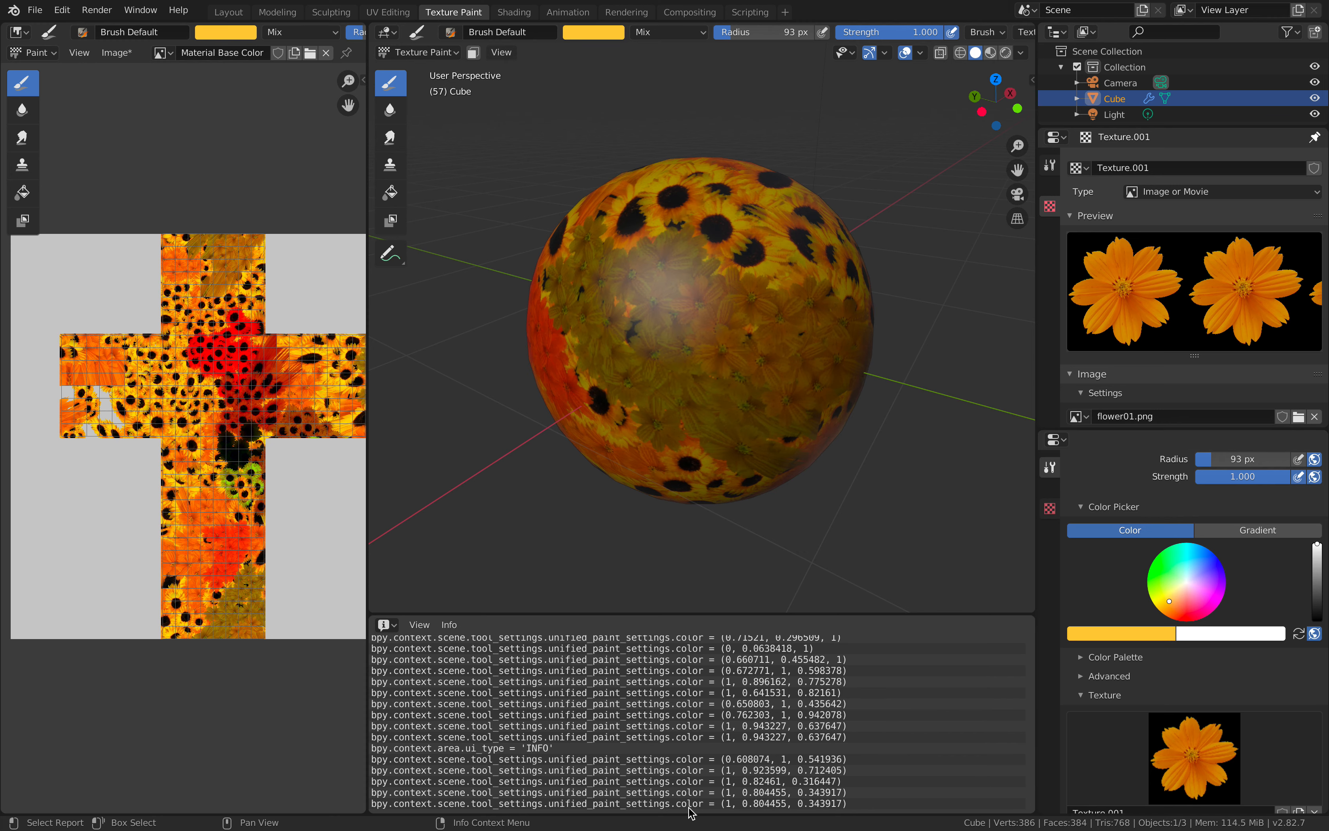
Set the secondary brush color to pale yellow (1, 0.992, 0.841) and the primary to pale lavender (0.834, 0.827, 1).
left_click(1216, 634)
left_click_drag(1221, 515, 1209, 490)
left_click_drag(1208, 476, 1204, 470)
left_click(1195, 485)
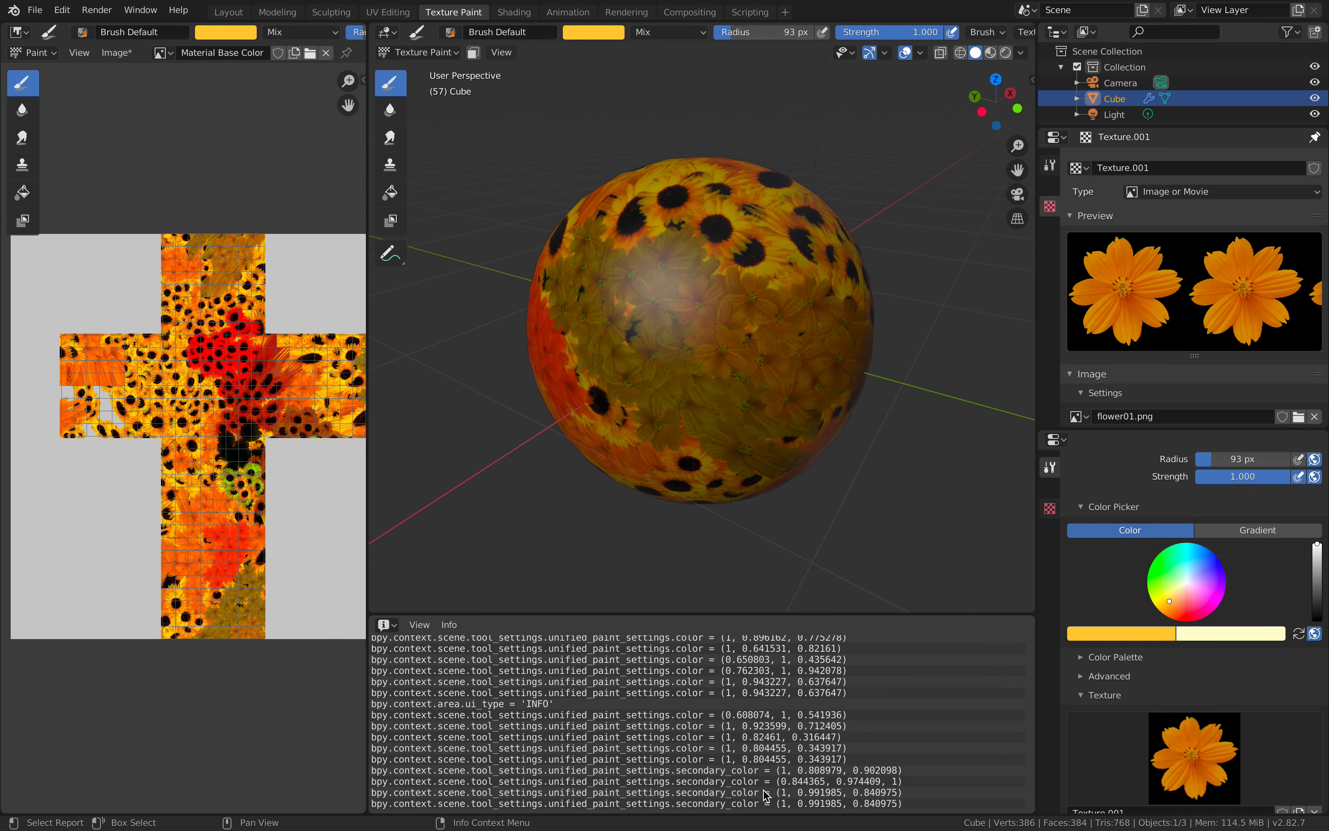
left_click(583, 33)
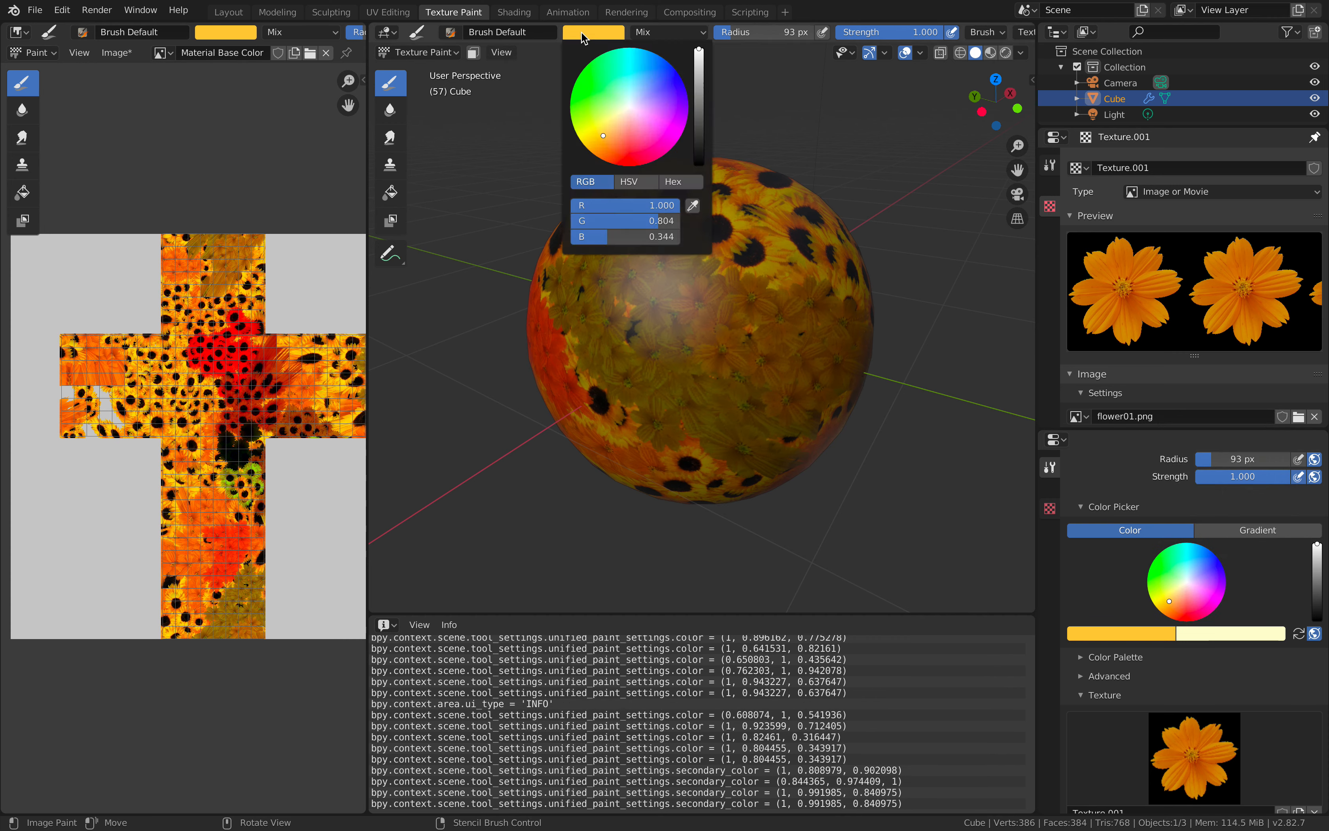
left_click_drag(633, 98, 641, 97)
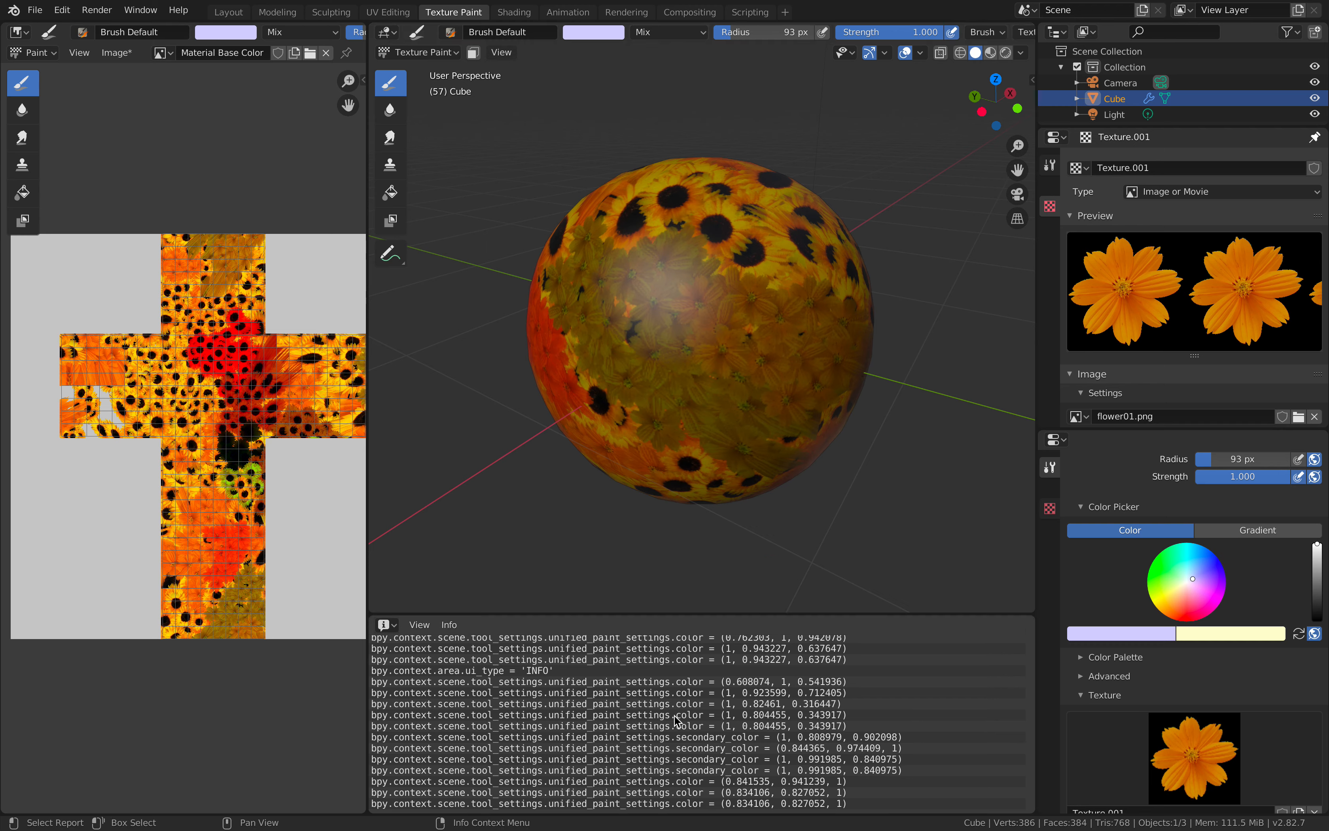
Set the primary brush color to light green (0.830, 1, 0.680) and paint flowers over the olive patch.
middle_click_drag(815, 526, 782, 505)
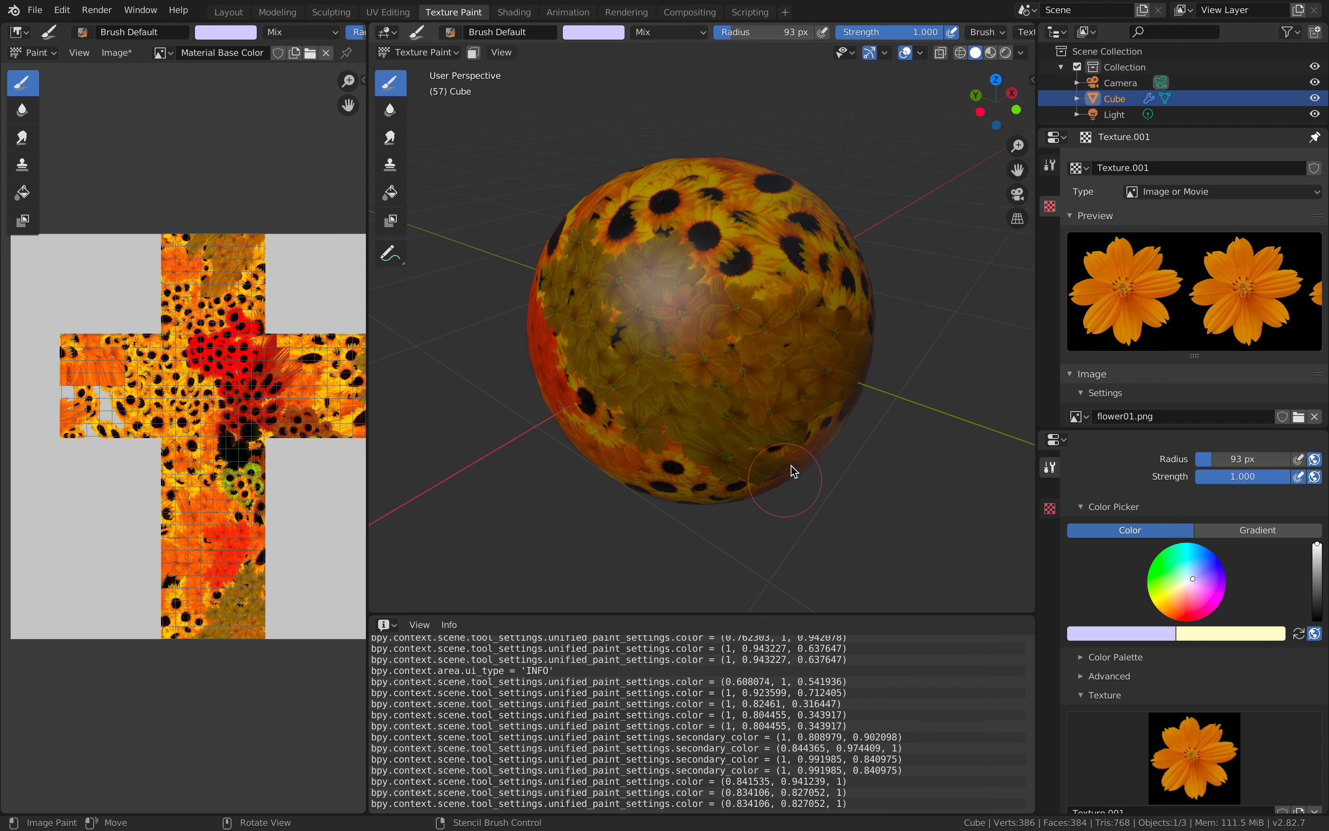
scroll(773, 332, "down", 2)
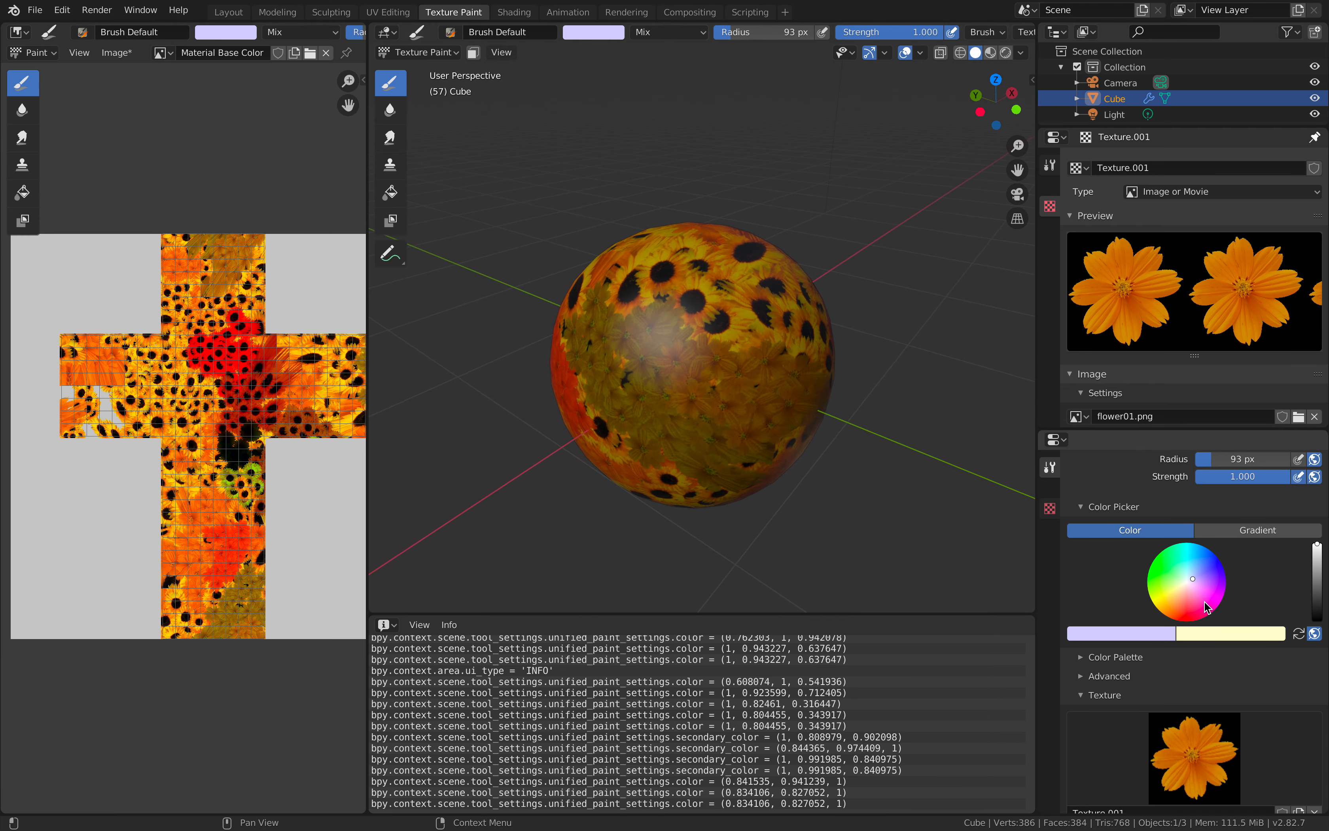
left_click(1175, 586)
middle_click_drag(866, 389, 672, 393)
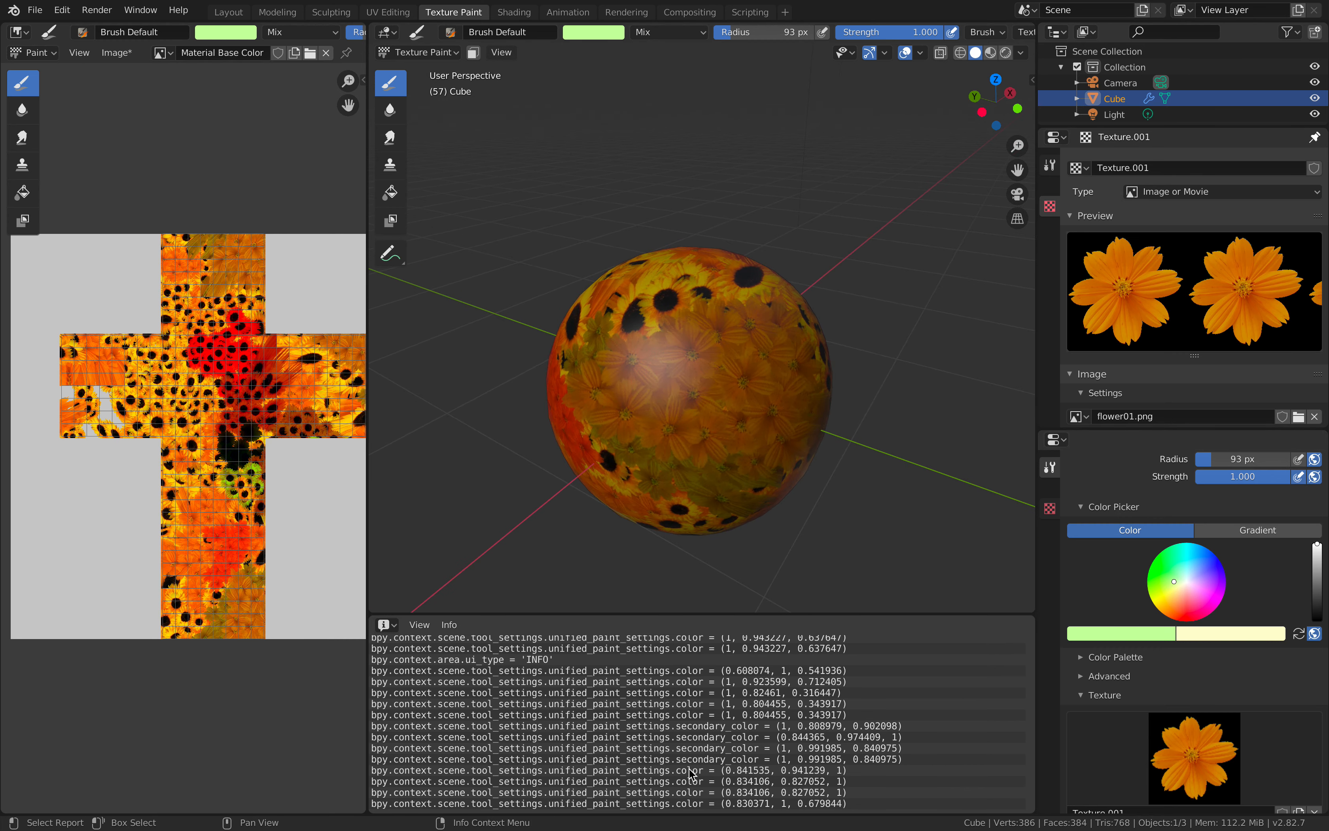
Copy the logged unified_paint_settings.color = (0.834106, 0.827052, 1) command from the Info log.
left_click(447, 792)
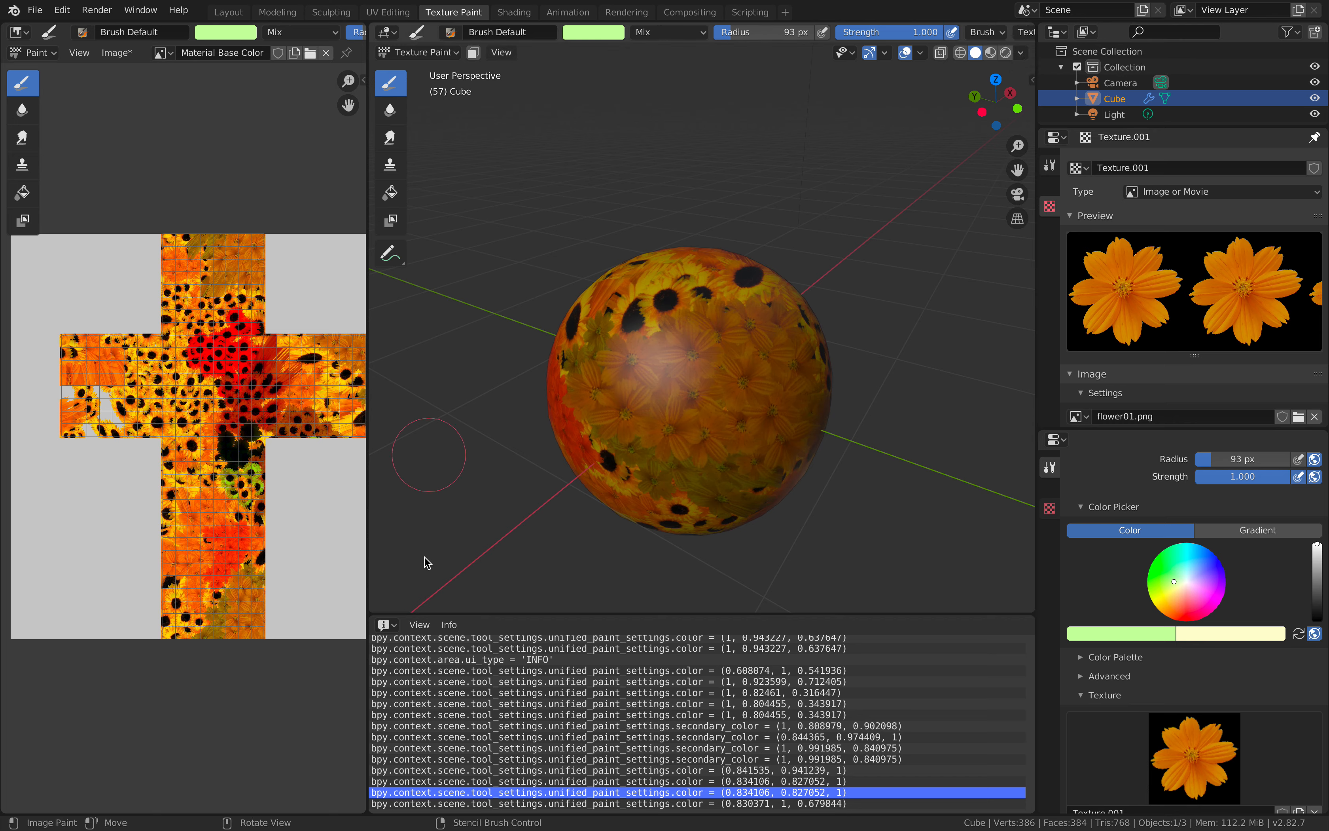
left_click(591, 786)
left_click(590, 790)
key("ctrl+c")
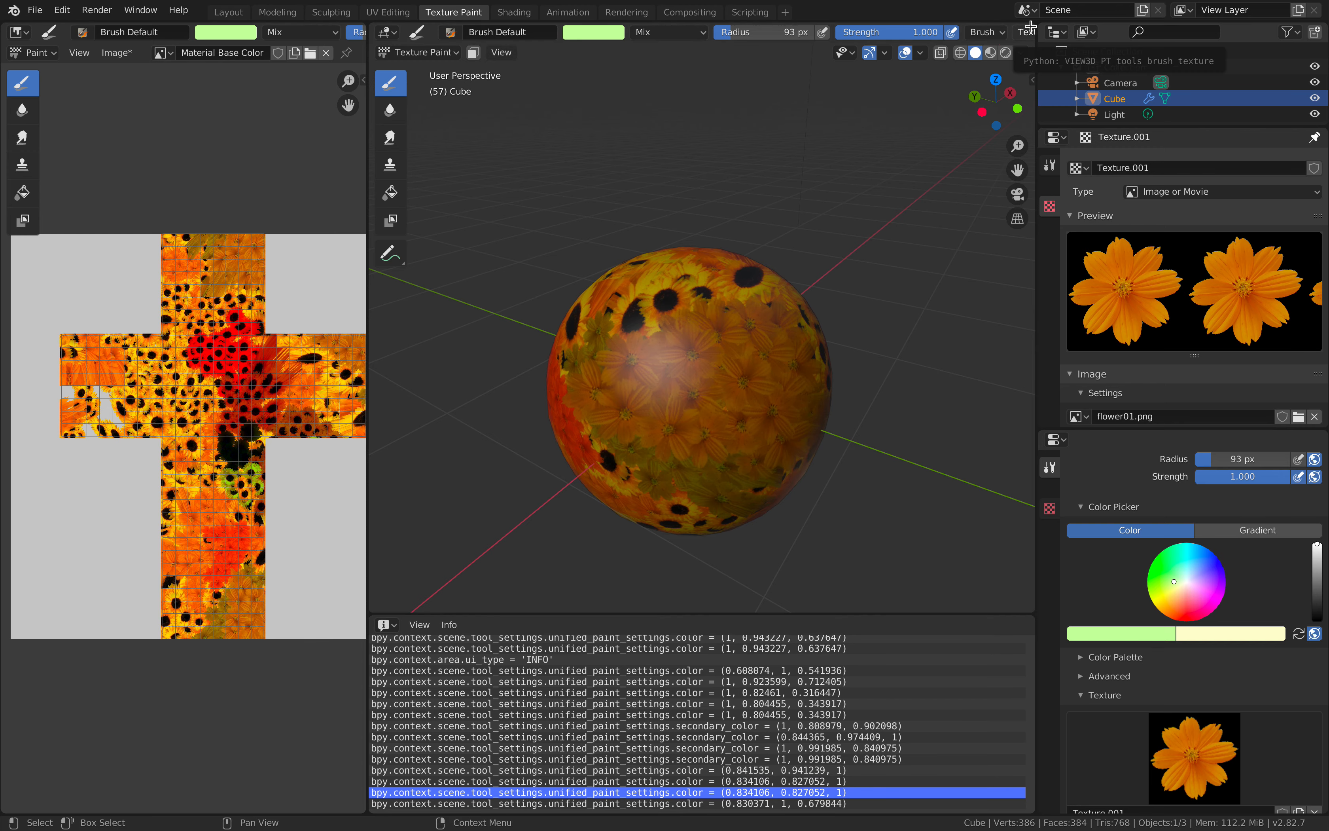
Split the 3D viewport again, make the new area a Text Editor, and paste the copied color command into a new text.
left_click_drag(1029, 26, 1016, 476)
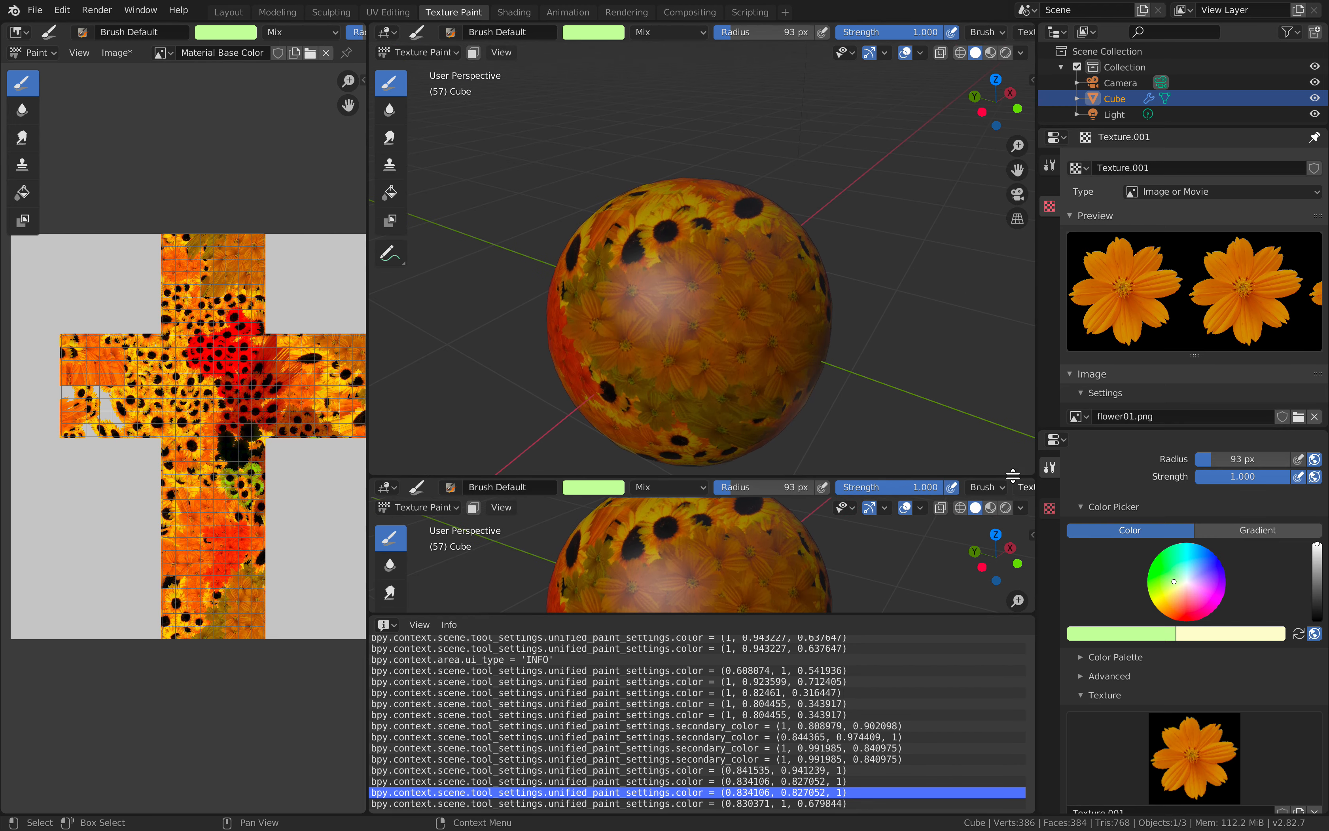
left_click(387, 487)
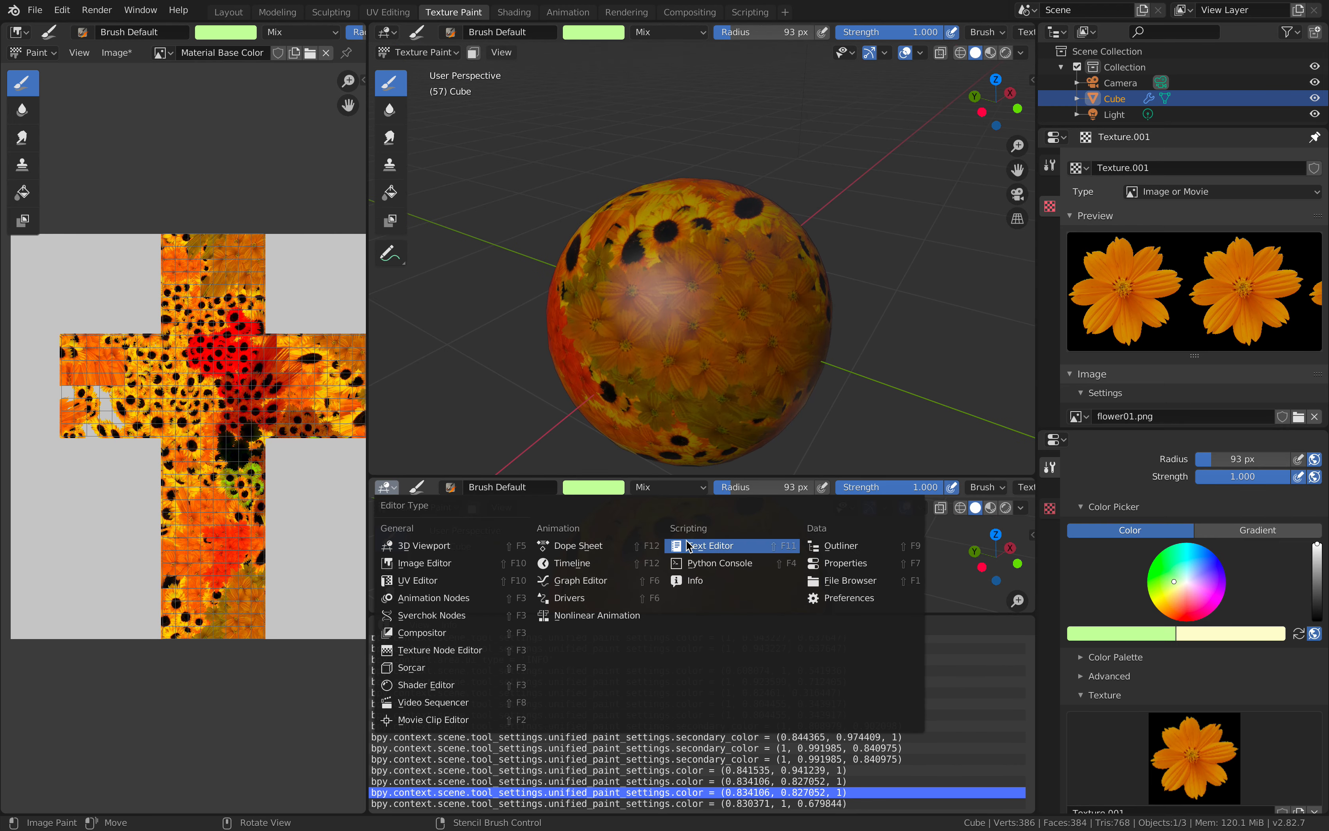
left_click(708, 545)
left_click(675, 493)
key("ctrl+v")
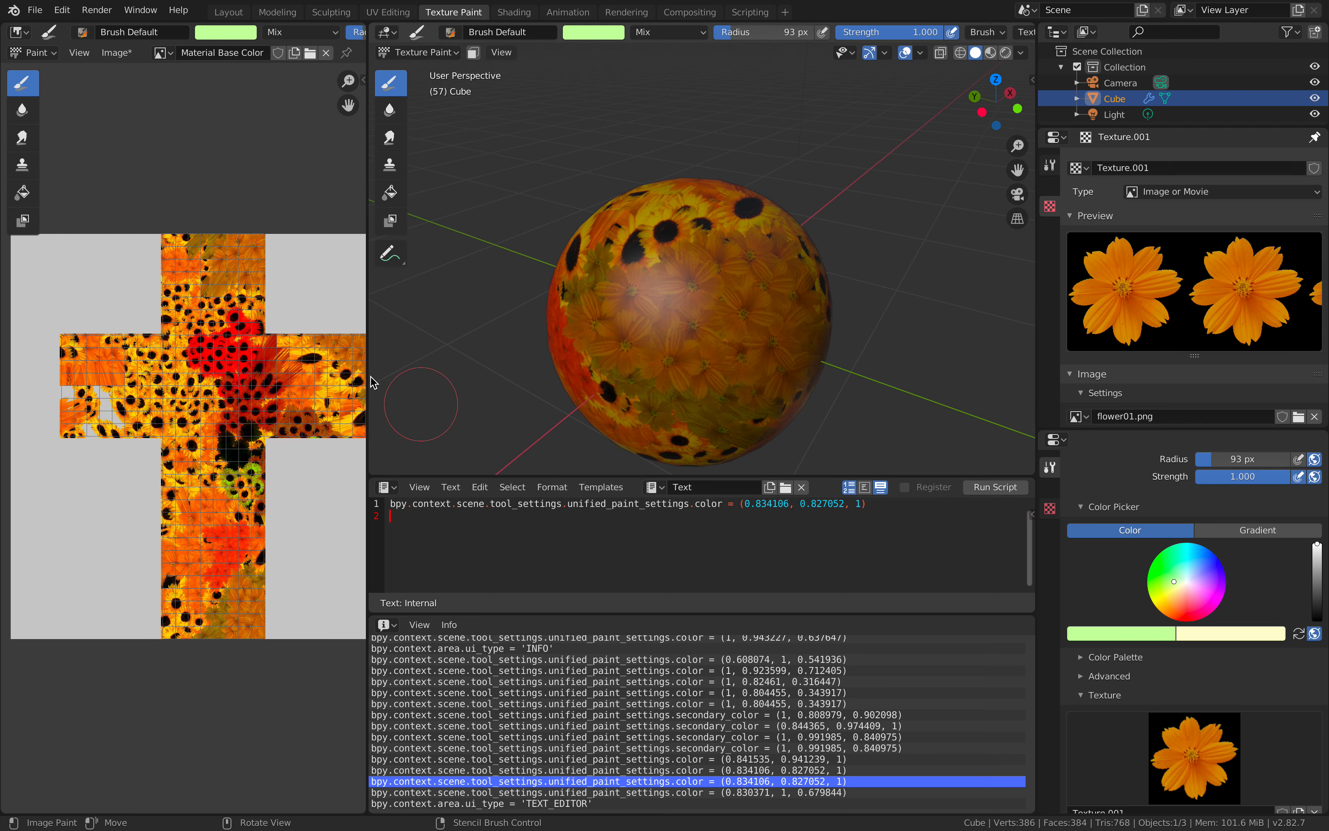
Switch the Image Editor area to the Sverchok Nodes editor and widen it.
left_click_drag(368, 379, 492, 379)
left_click(33, 52)
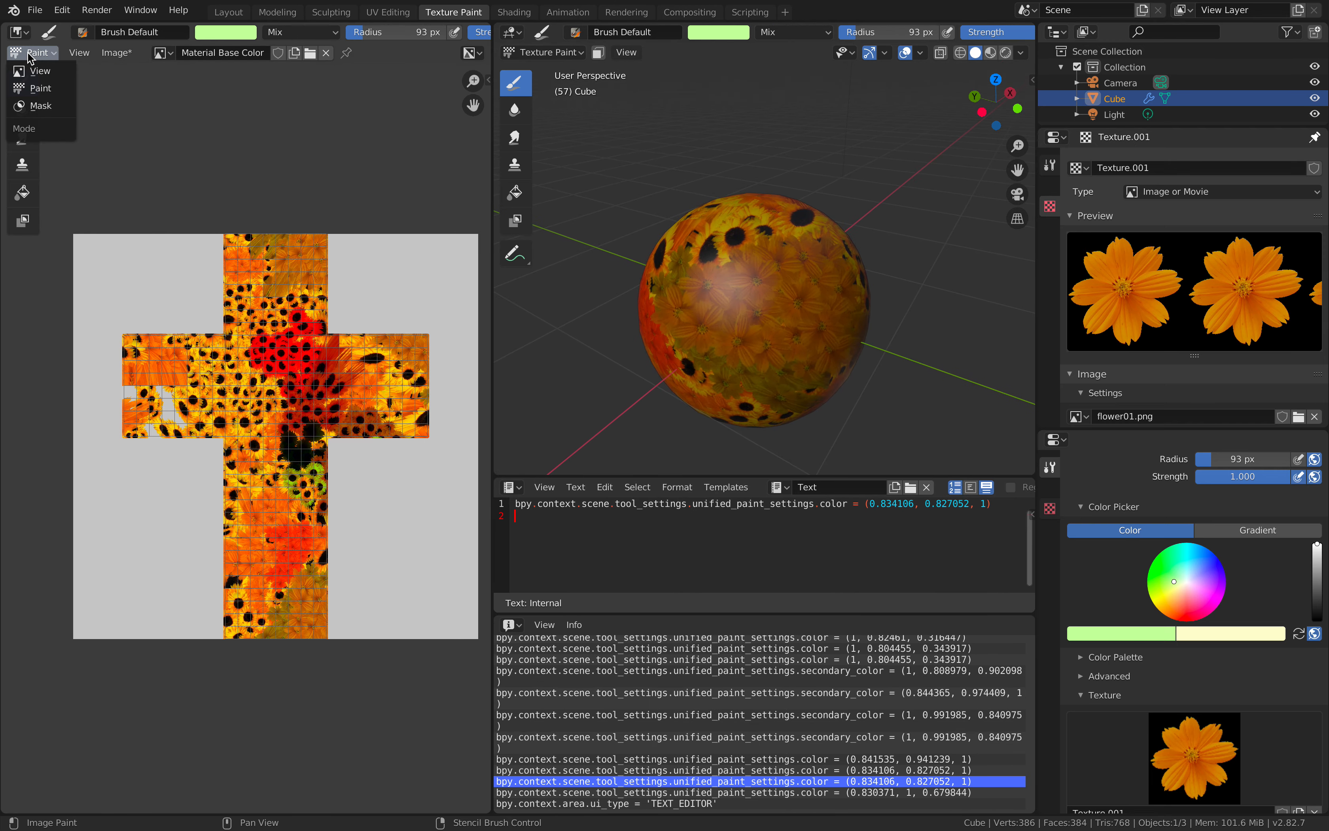
left_click(20, 32)
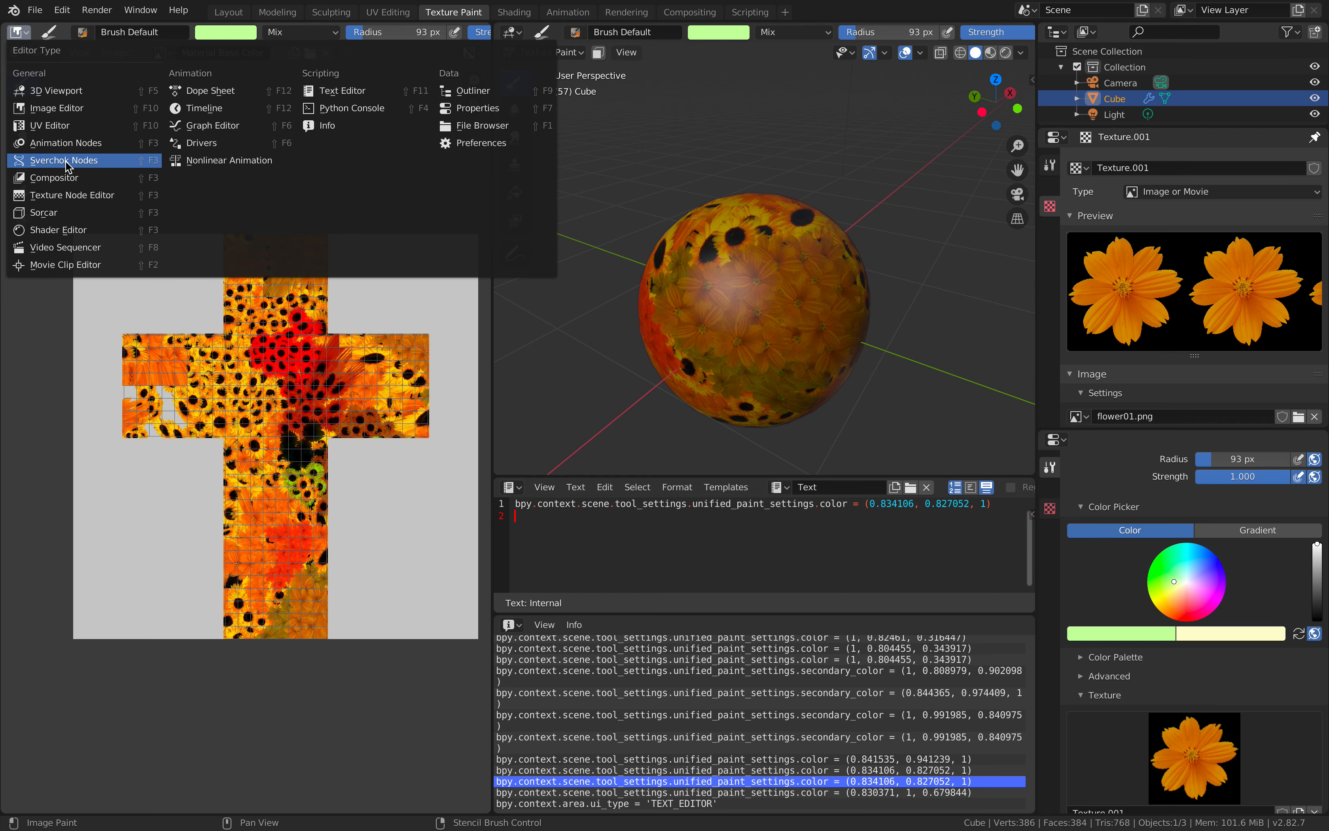
left_click(44, 165)
left_click_drag(318, 202, 554, 200)
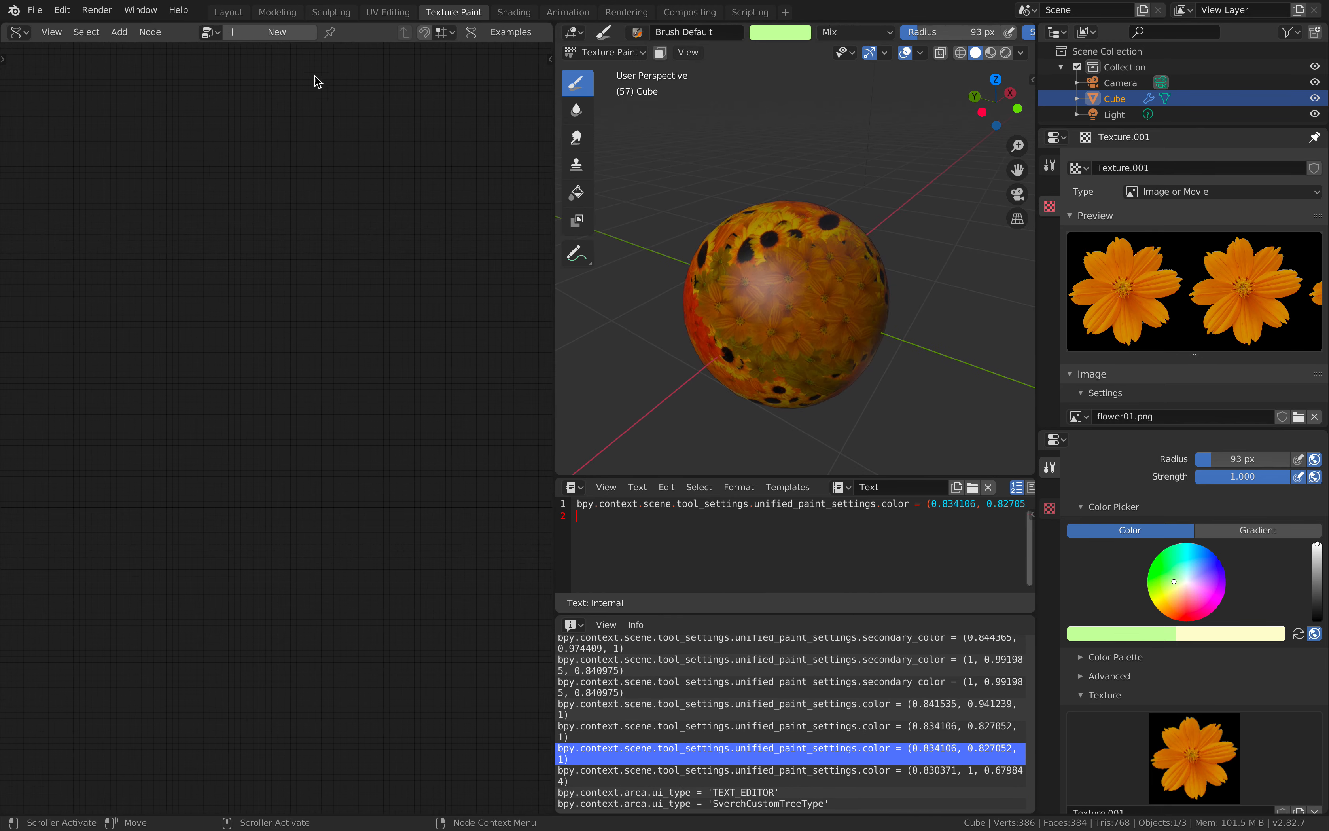
Create a new Sverchok node tree and add an Object ID Selector node found by searching for "object id".
left_click(287, 34)
left_click(223, 188)
key("shift+a")
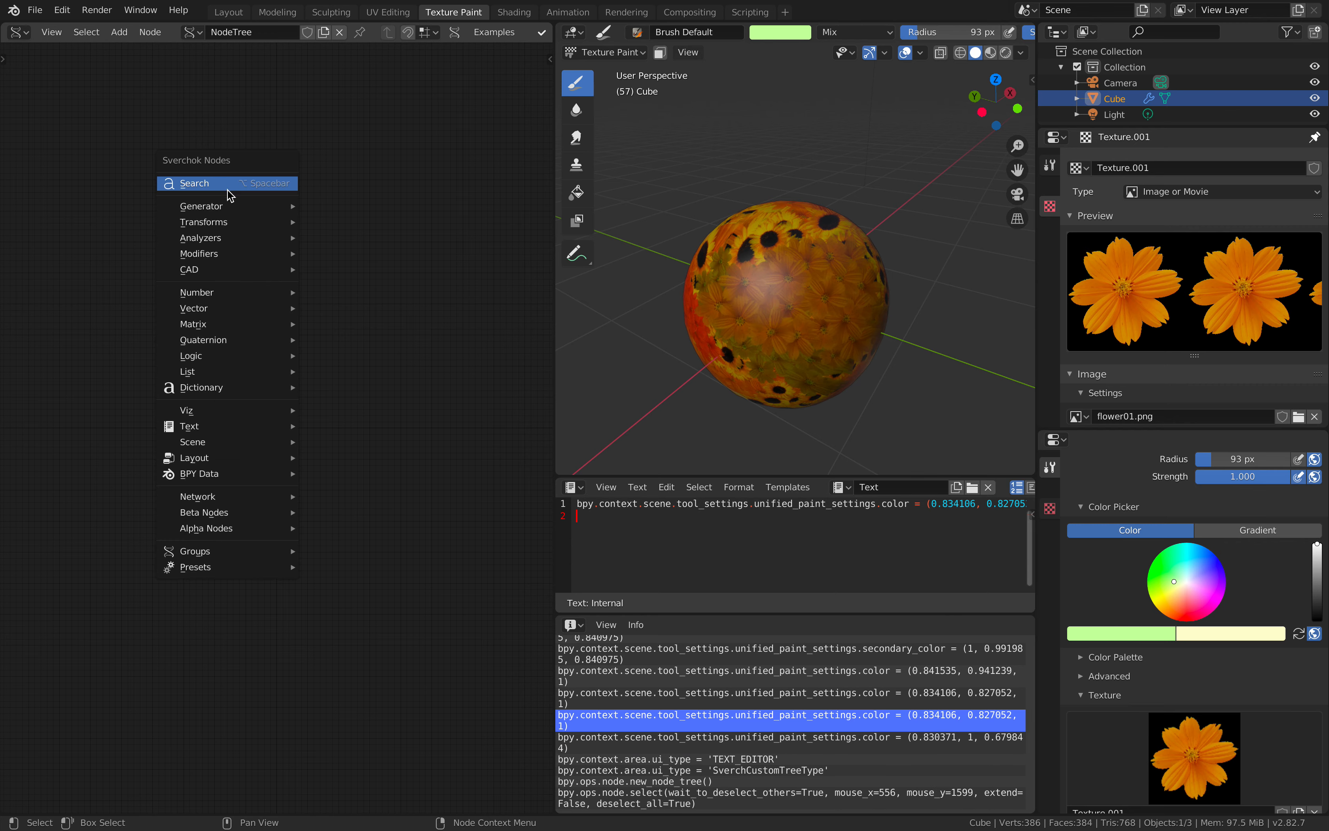
left_click(228, 188)
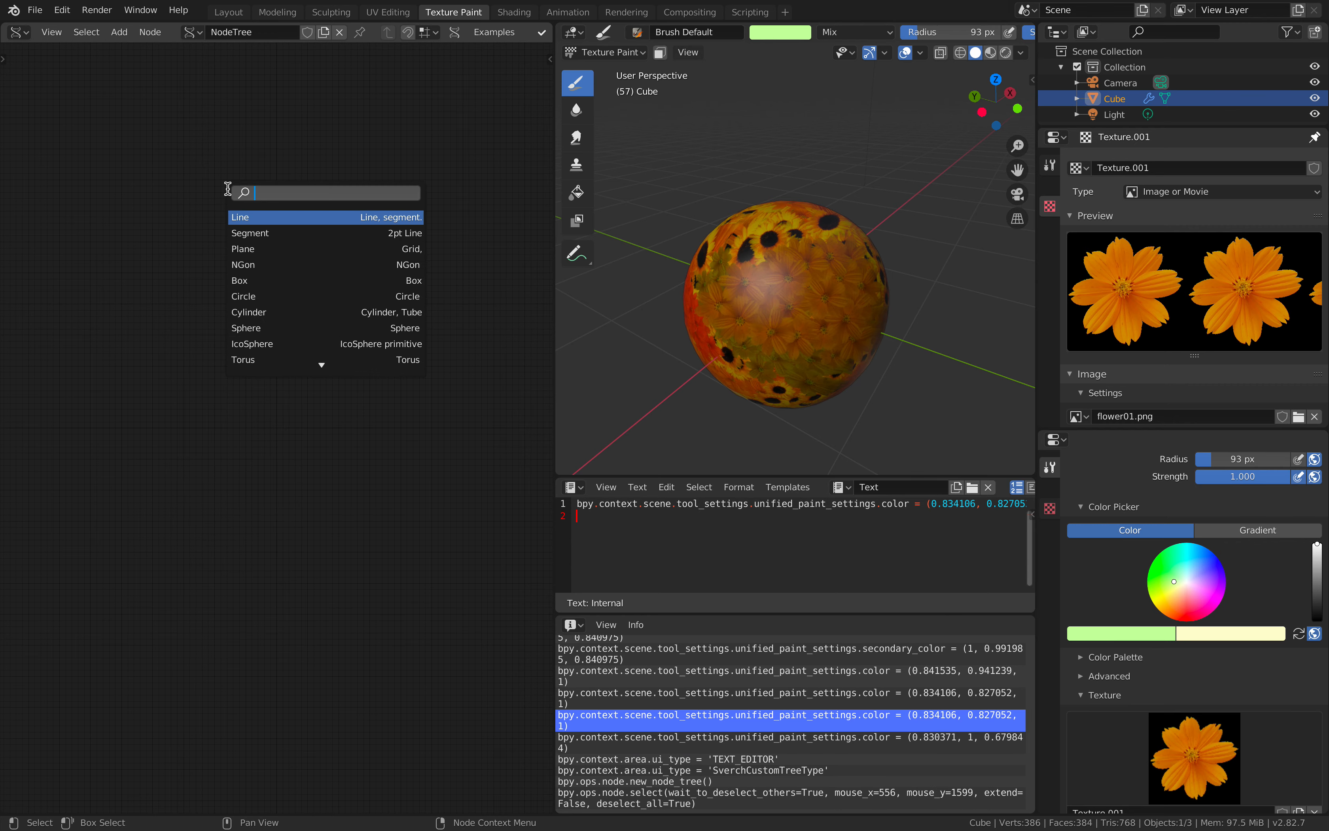
type("object id")
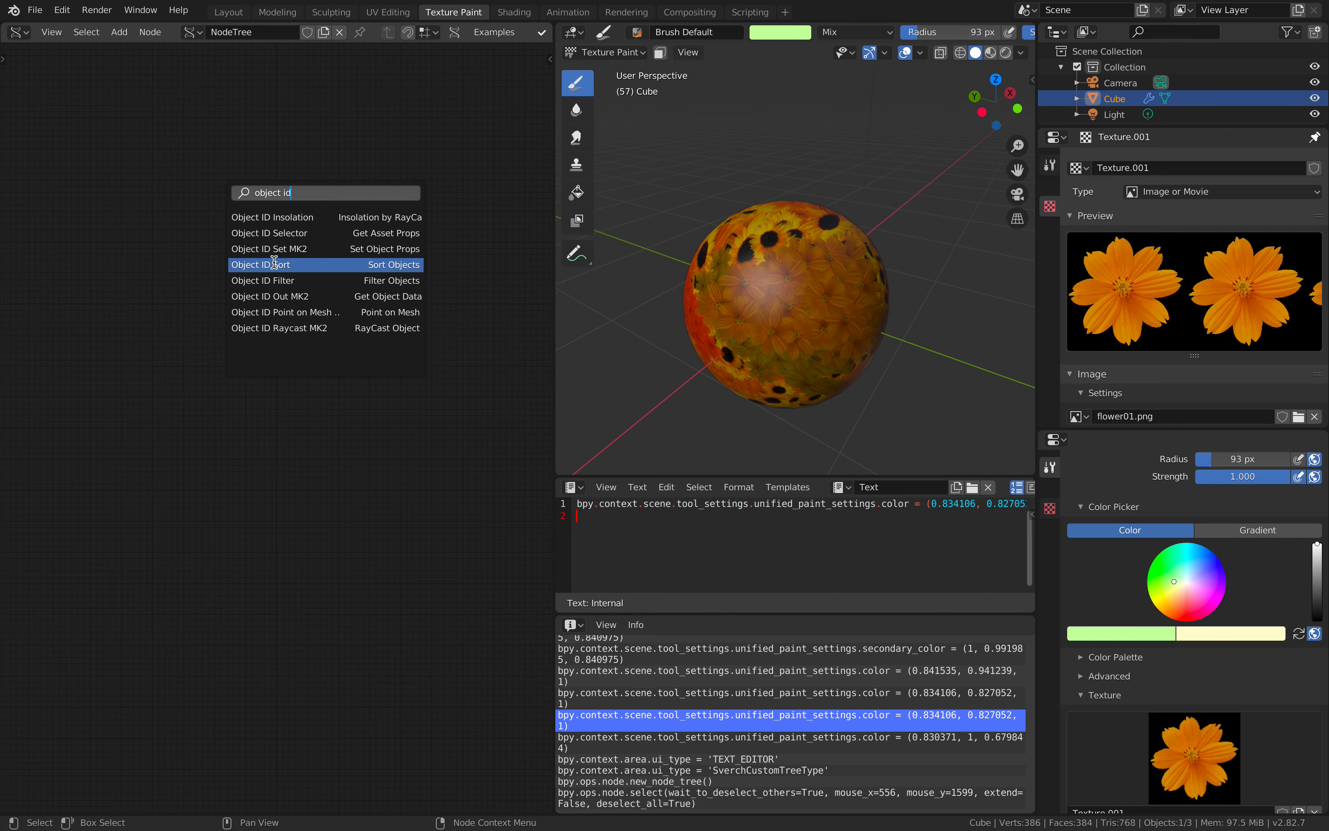
left_click(289, 233)
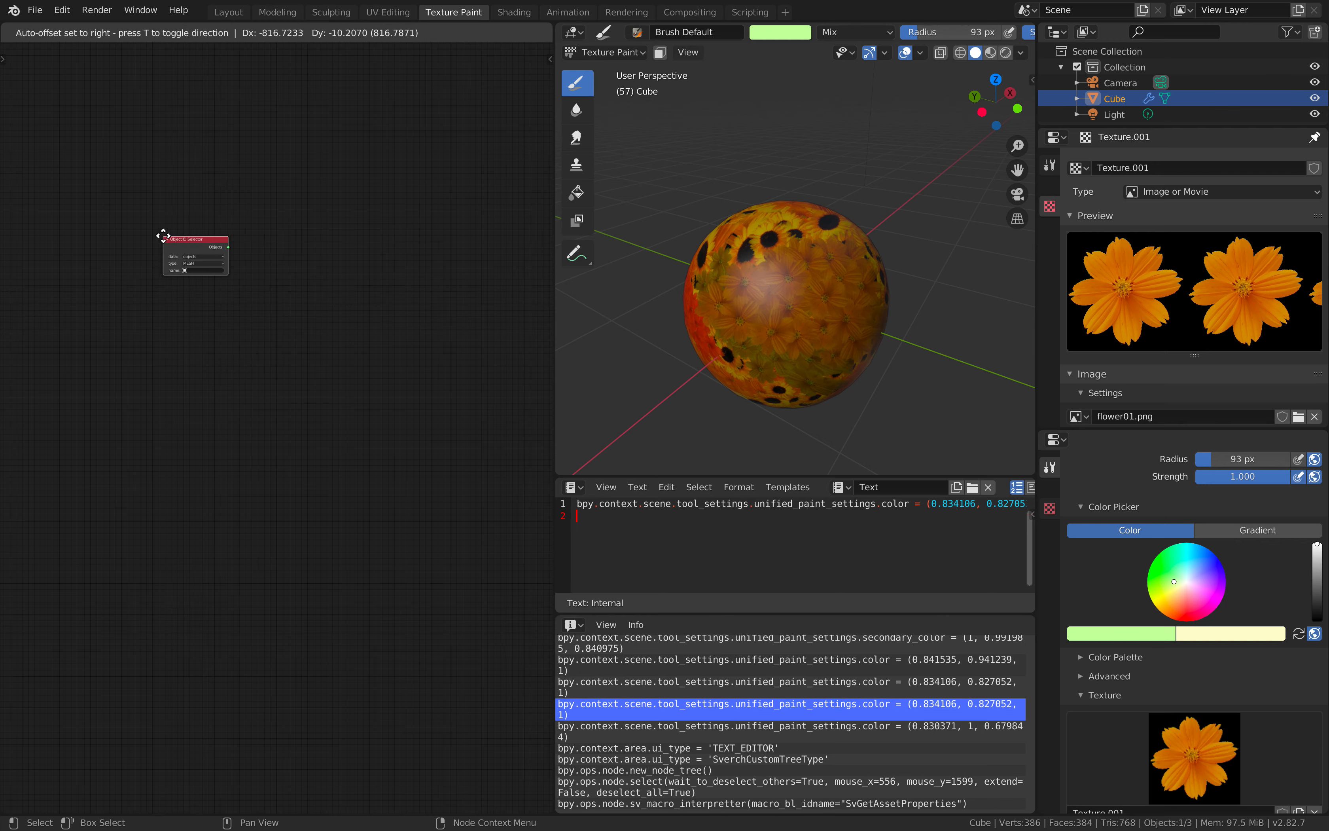
left_click(186, 165)
scroll(332, 220, "up", 2)
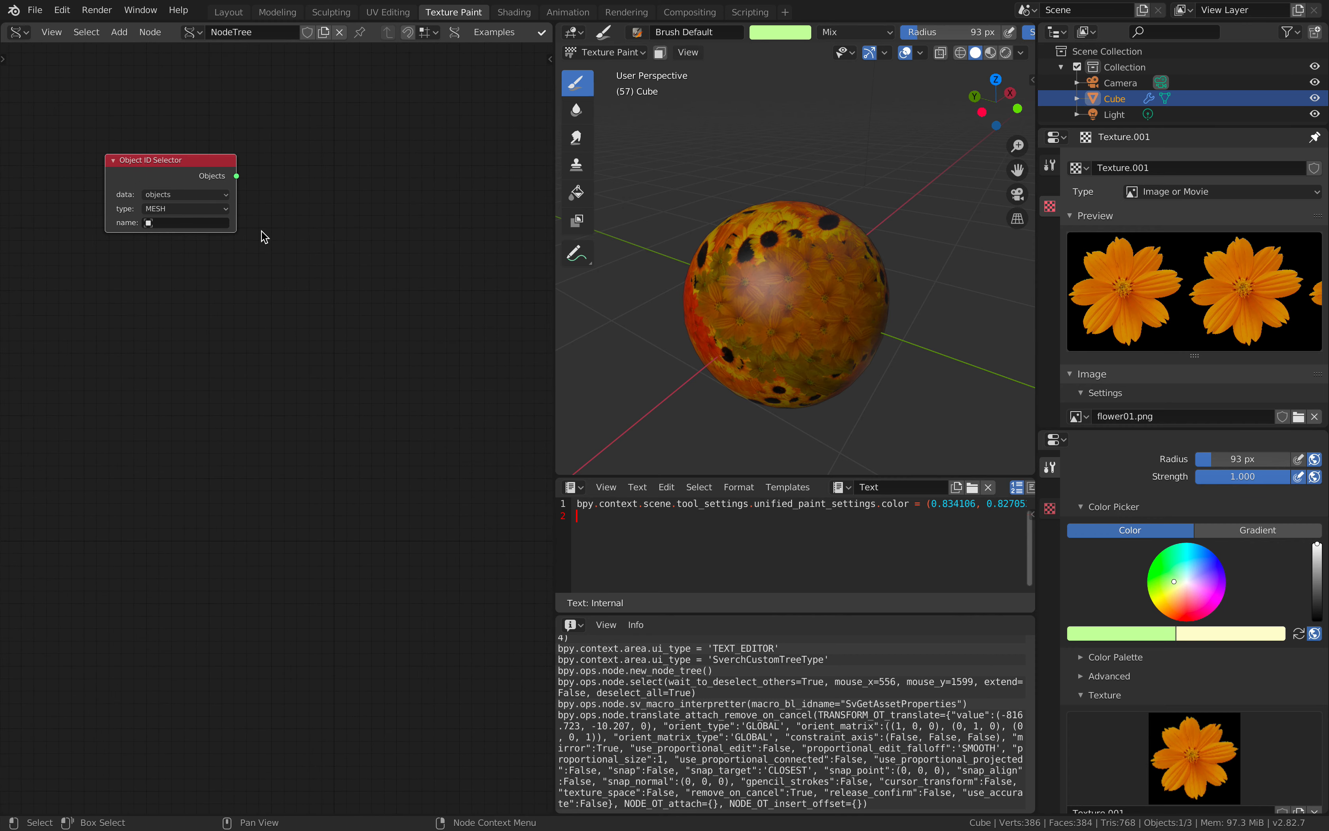
Set the Object ID Selector's data type to scenes and reposition the node.
left_click(190, 166)
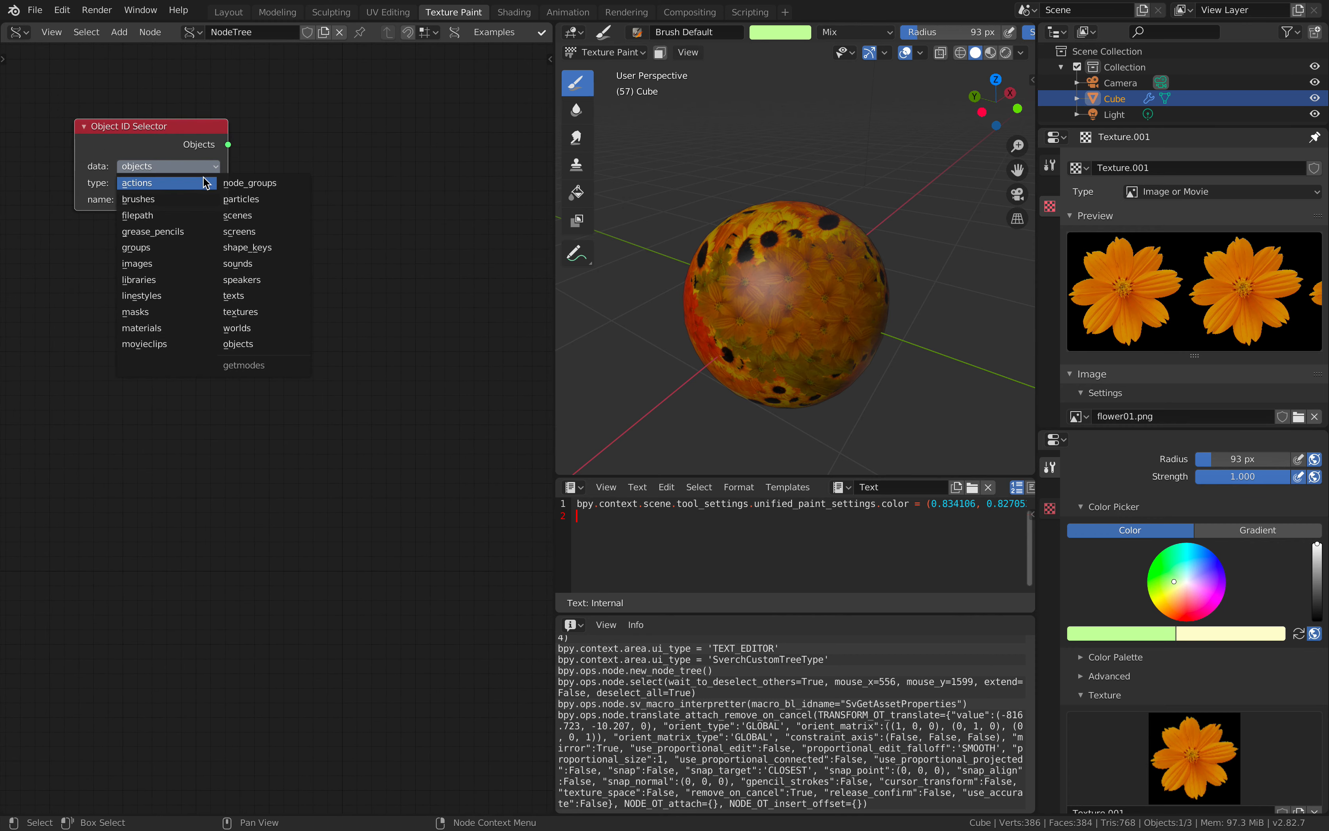
left_click(166, 166)
key("Return")
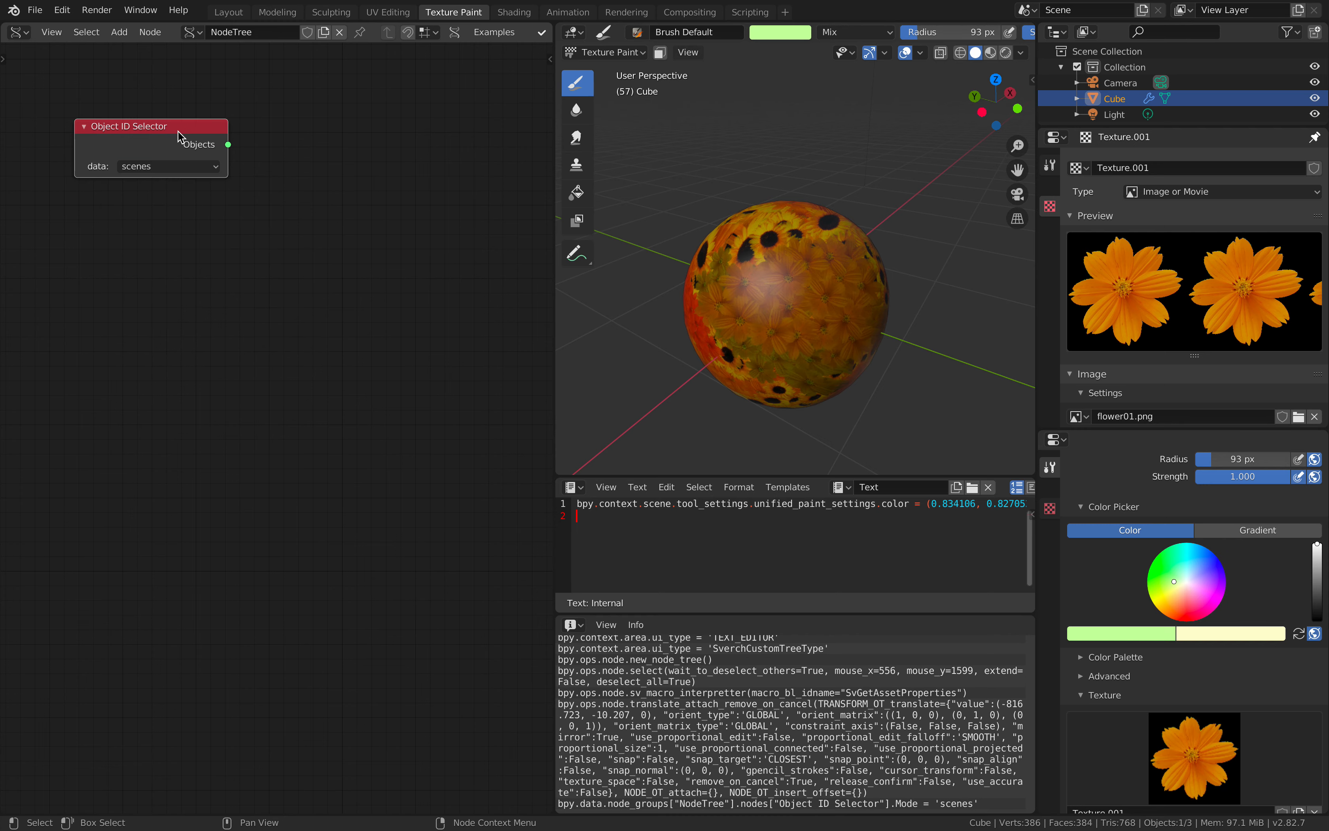
left_click_drag(177, 130, 146, 172)
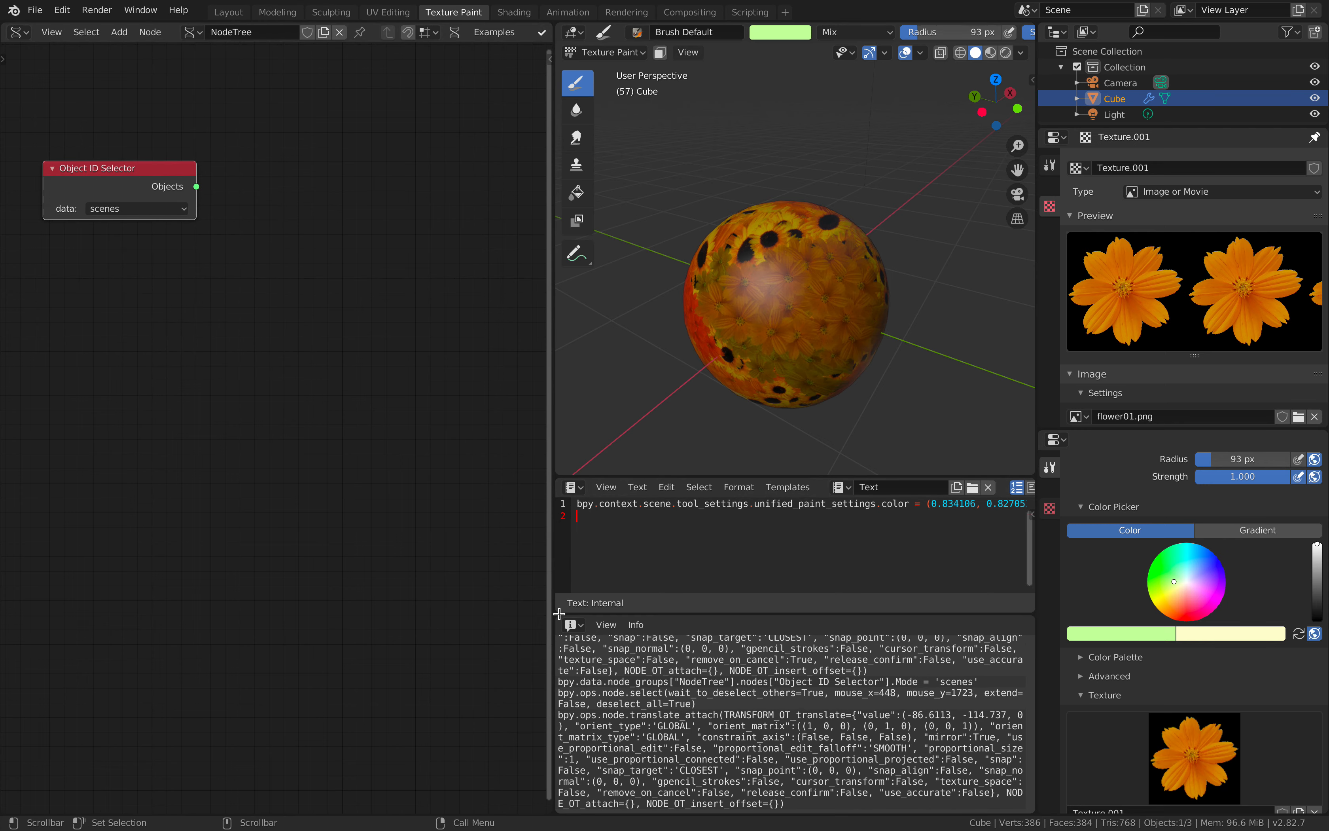
Collapse the Info area beneath the Text Editor and widen the 3D viewport and Text Editor to show the full color command.
left_click_drag(558, 667, 559, 676)
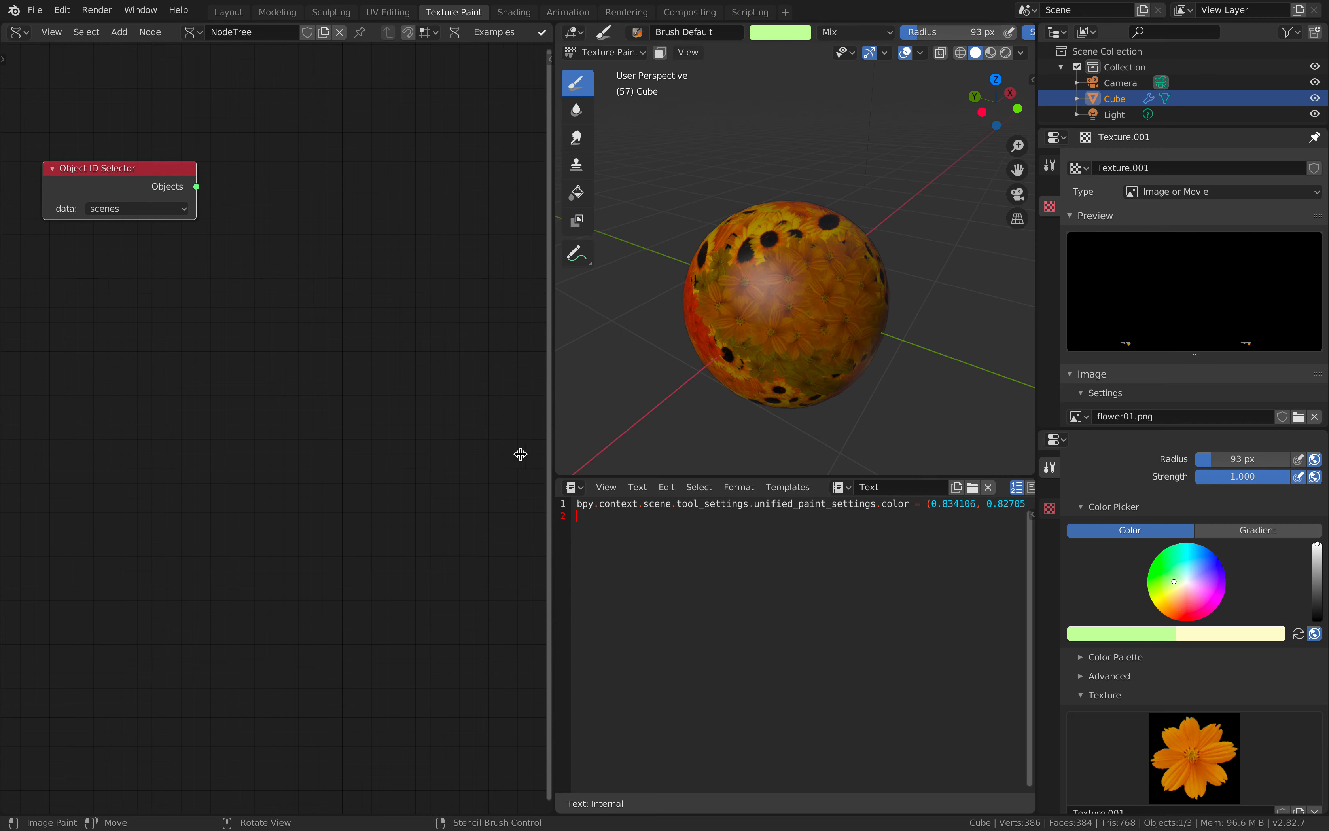
left_click_drag(520, 453, 425, 453)
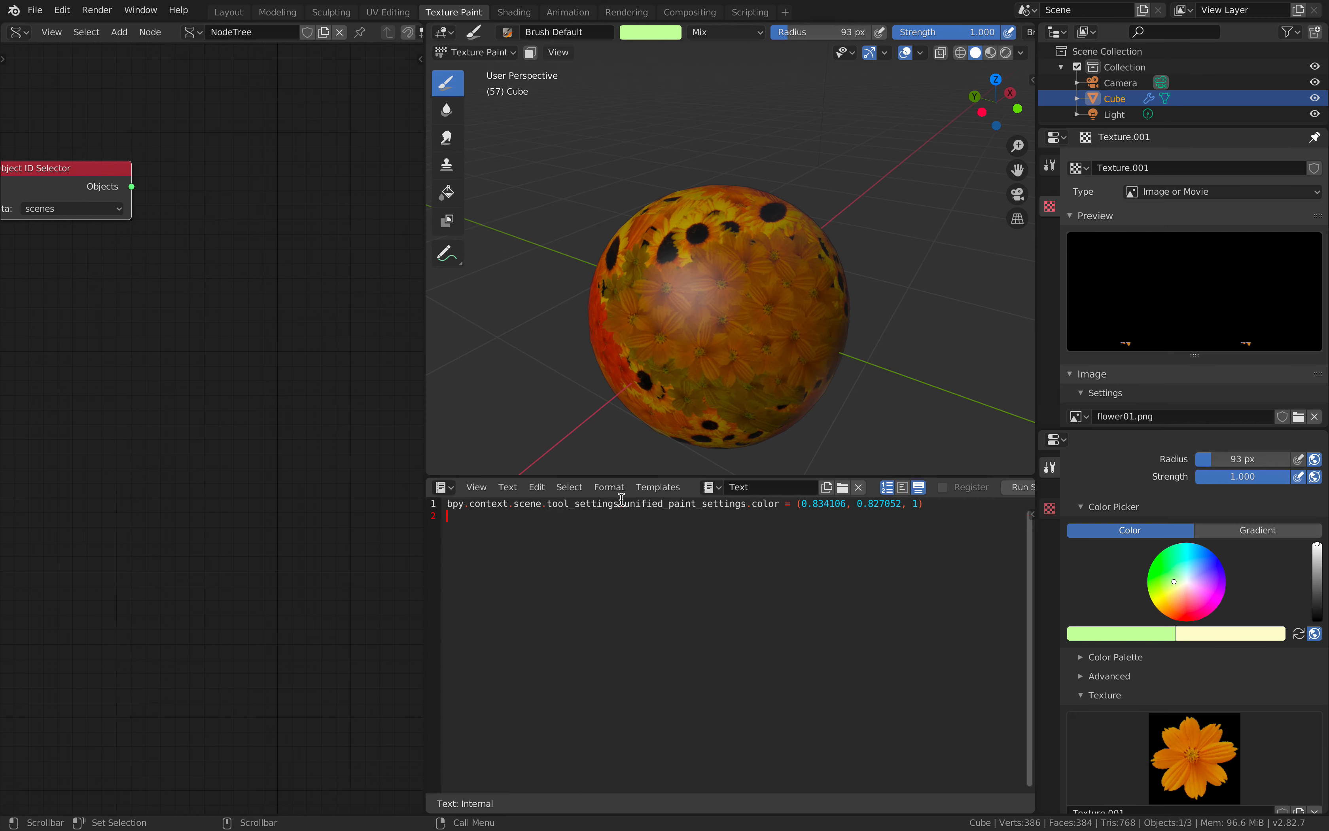
Add an Object ID Set MK2 node fed by the Object ID Selector's Objects output, with its property set to tool_settings.
middle_click_drag(229, 363, 219, 413)
scroll(182, 352, "down", 1)
middle_click_drag(182, 351, 189, 359)
key("shift+a")
left_click(189, 358)
type("object id")
key("Down")
key("Down")
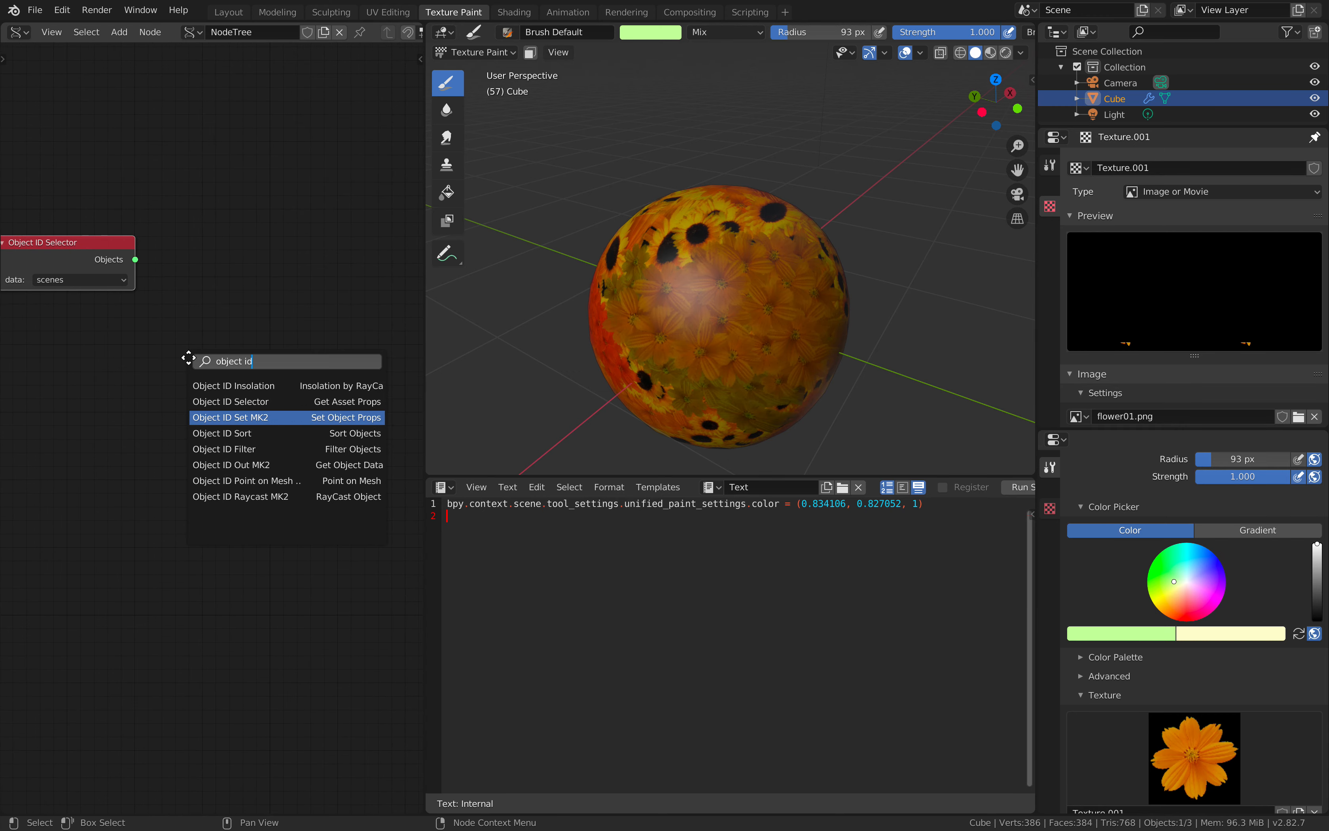
key("Return")
left_click_drag(136, 259, 186, 384)
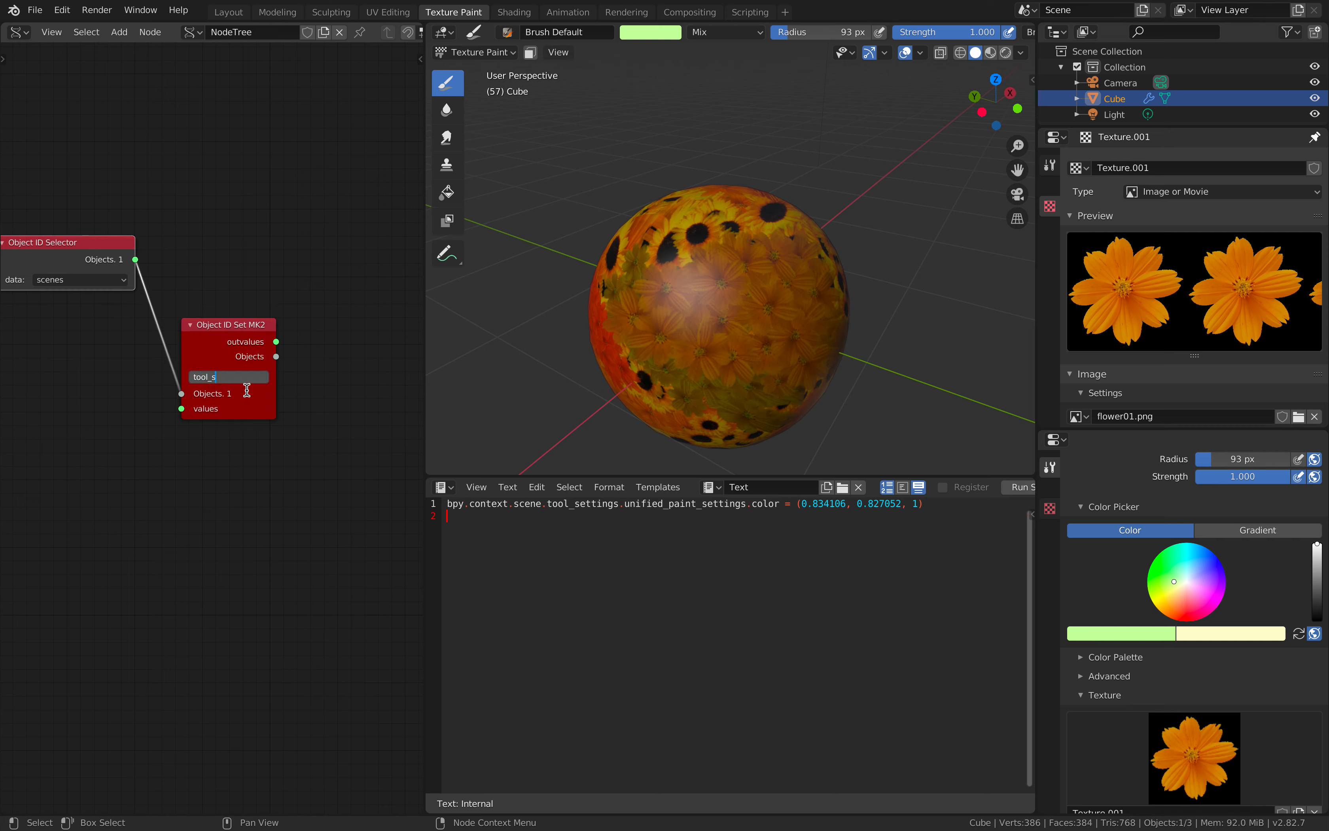
key("Return")
Duplicate the tool_settings node below, feed it from the original's outvalues, and set the copy's property to unified_paint_settings.
left_click_drag(222, 331, 204, 485)
key("shift+d")
left_click(356, 392)
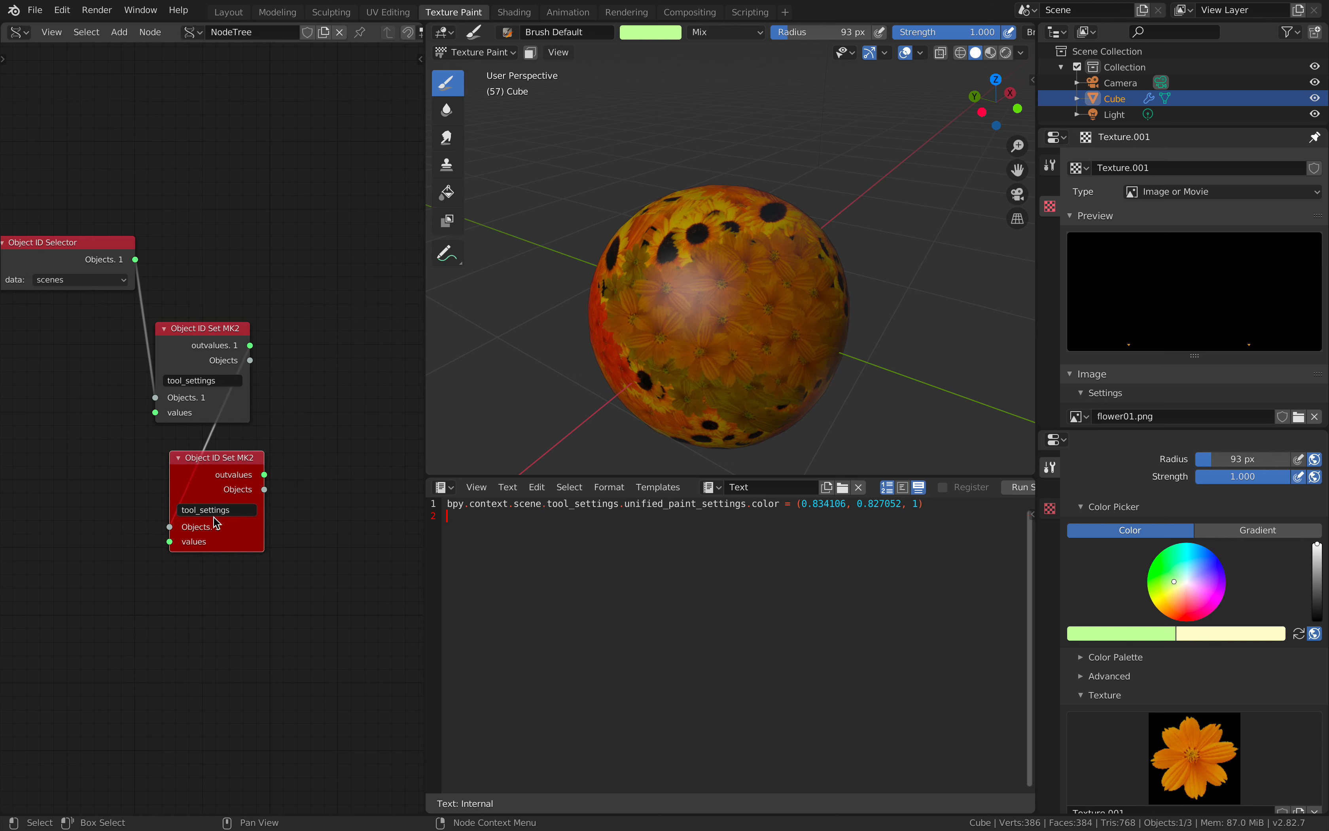
left_click(215, 513)
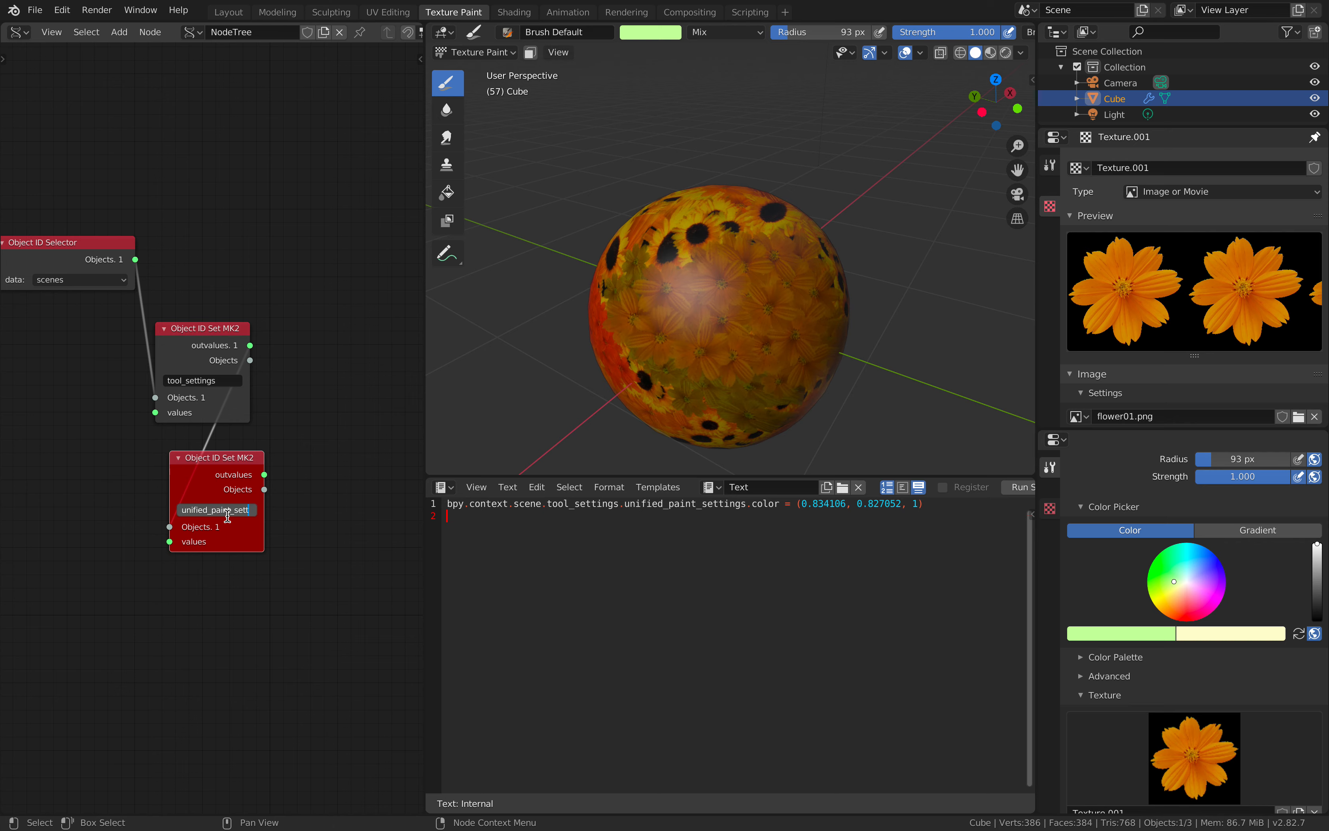
key("Return")
Align the nodes in a column, duplicate the Object ID Set node a third time with property color fed by unified_paint_settings, and save.
left_click_drag(97, 258, 216, 244)
left_click_drag(226, 457, 309, 573)
key("shift+d")
left_click(209, 587)
left_click_drag(165, 640, 188, 655)
type("colo")
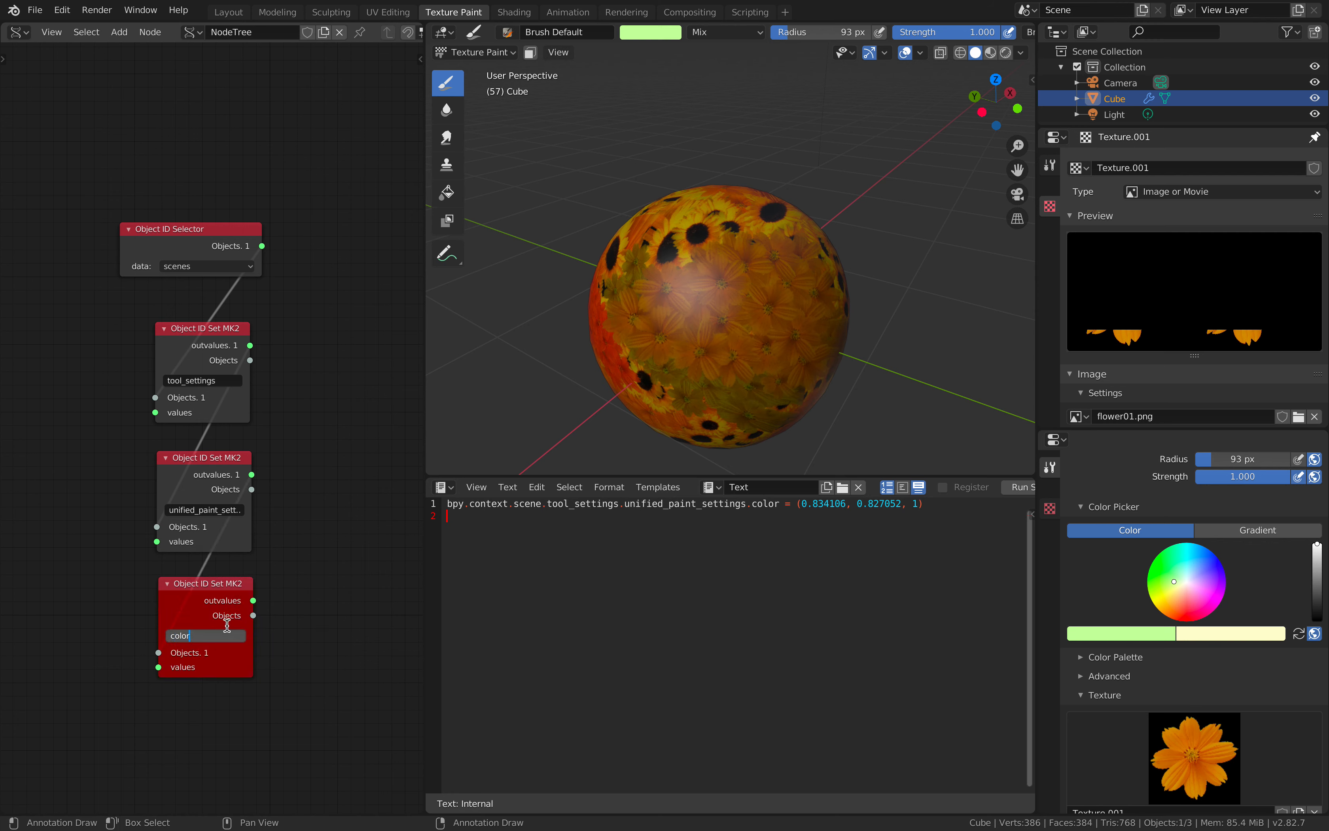
type("r")
key("Return")
key("super+s")
Add a Color in node beside the color Set node and link its Colors output to that node's values input.
middle_click_drag(318, 559, 406, 501)
key("shift+a")
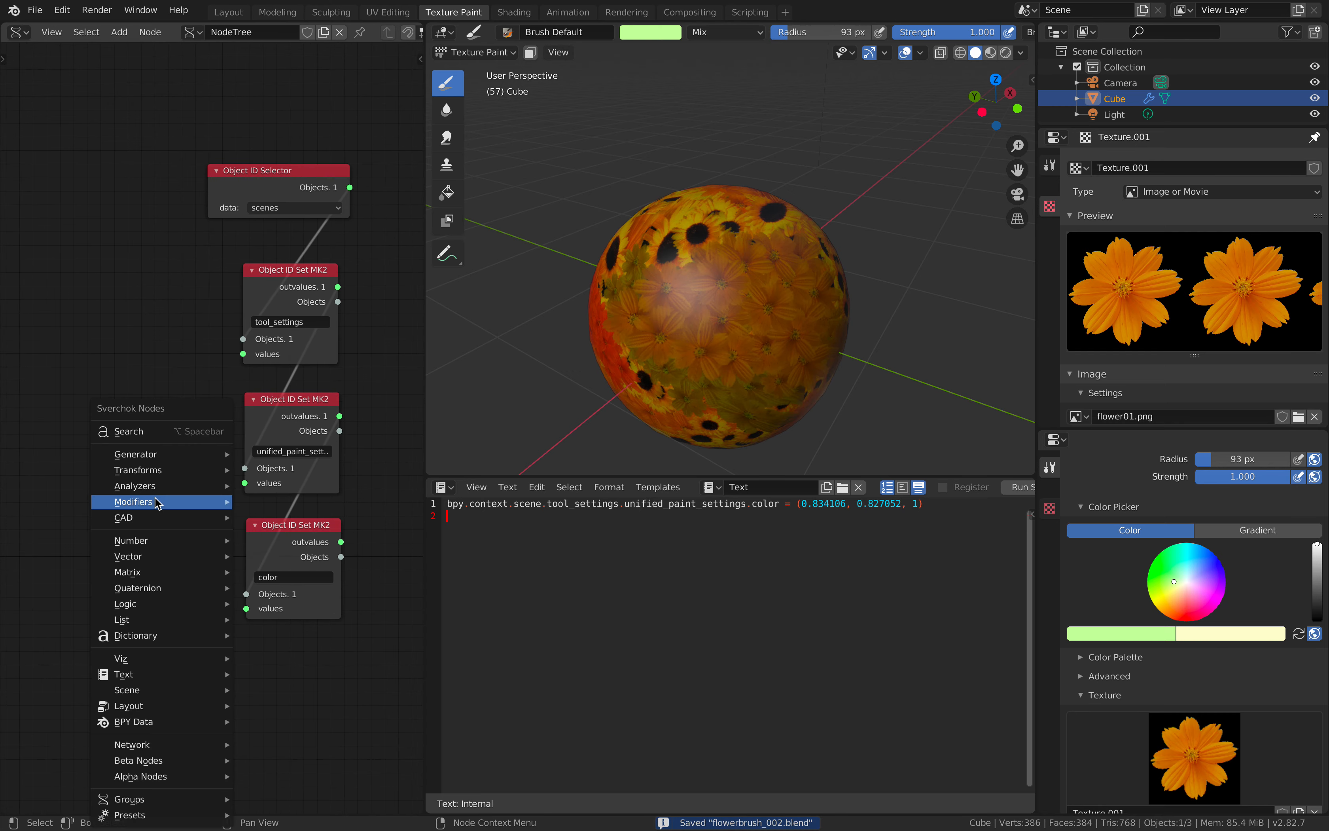
left_click(165, 426)
type("color in")
key("Return")
left_click(145, 518)
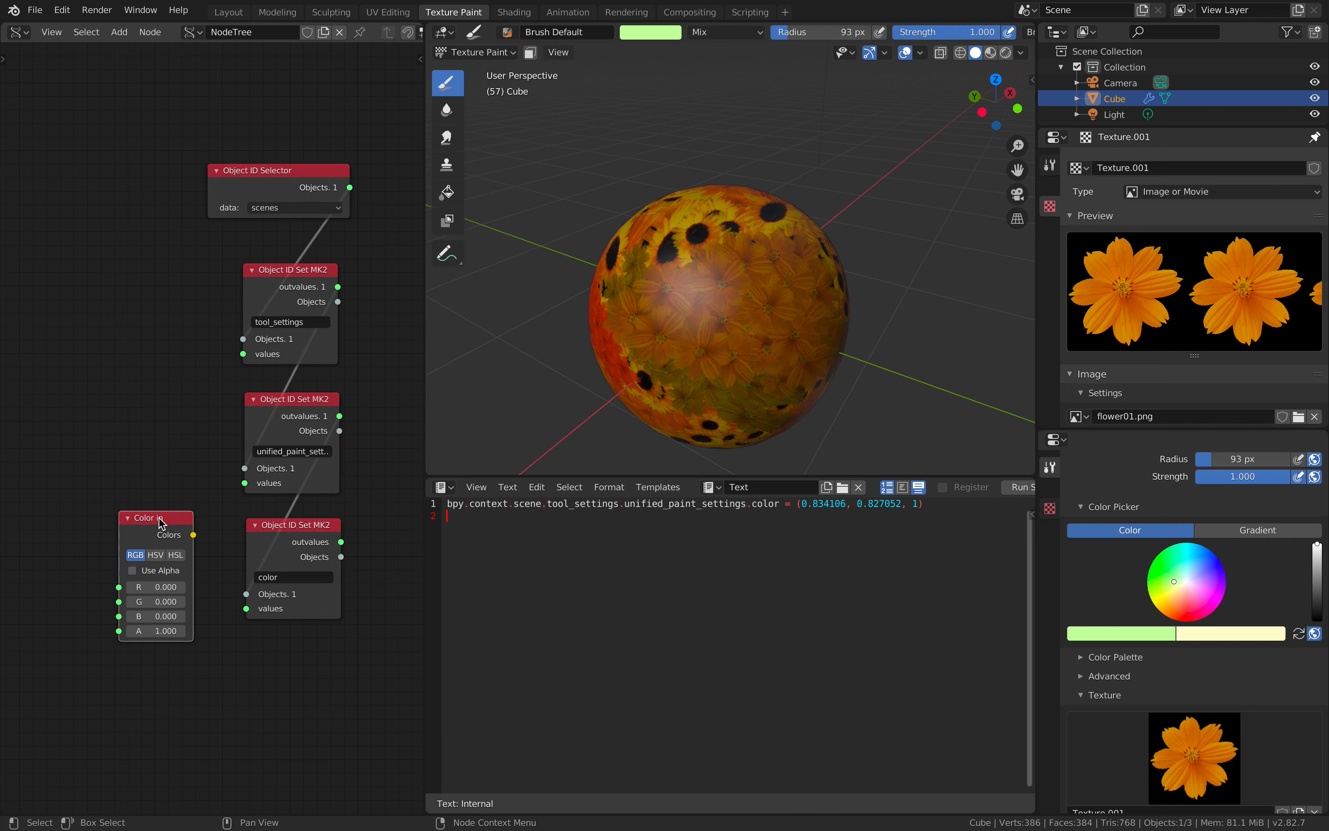
left_click_drag(195, 537, 246, 607)
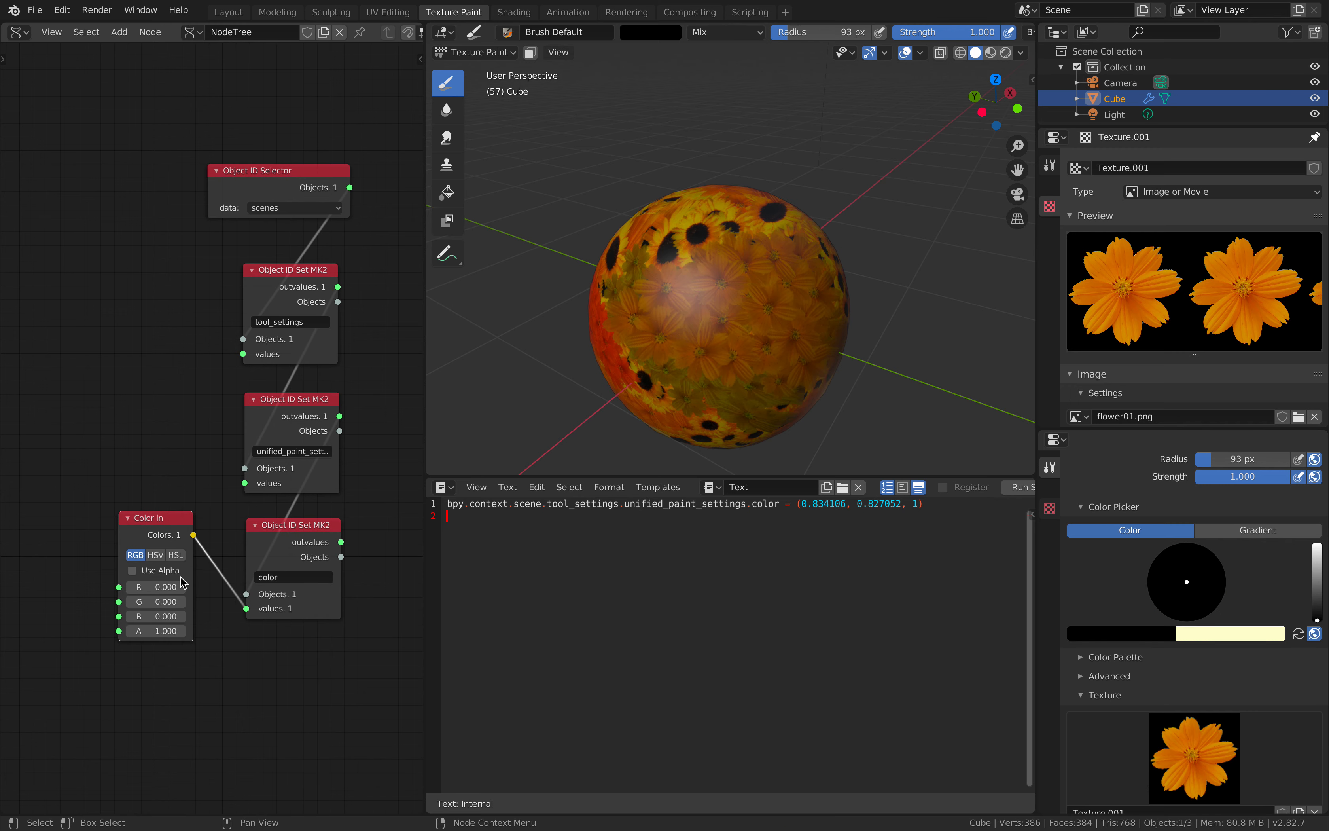
Switch the Color in node to HSV with H 0.660, S 0.820 and V 1.000, and save the file.
mouse_move(157, 587)
left_mouse_down()
mouse_move(201, 601)
mouse_move(165, 616)
left_mouse_up()
left_click(156, 555)
mouse_move(157, 587)
left_mouse_down()
mouse_move(181, 588)
mouse_move(175, 616)
mouse_move(148, 587)
mouse_move(148, 601)
mouse_move(176, 587)
left_mouse_up()
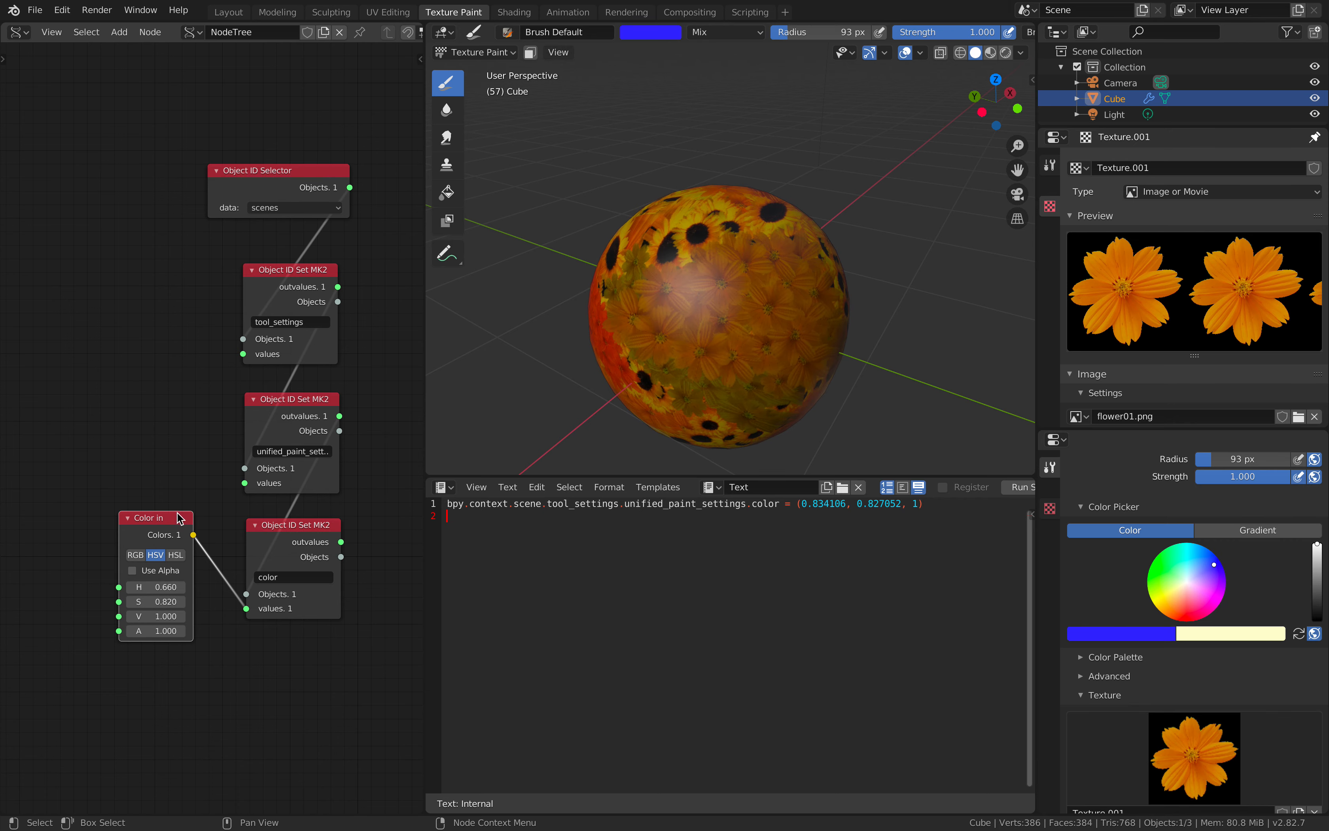
key("super+s")
Add a Random Num Gen node below Color in and link its Value output to the H input.
middle_click_drag(154, 451, 175, 331)
key("shift+a")
left_click(153, 434)
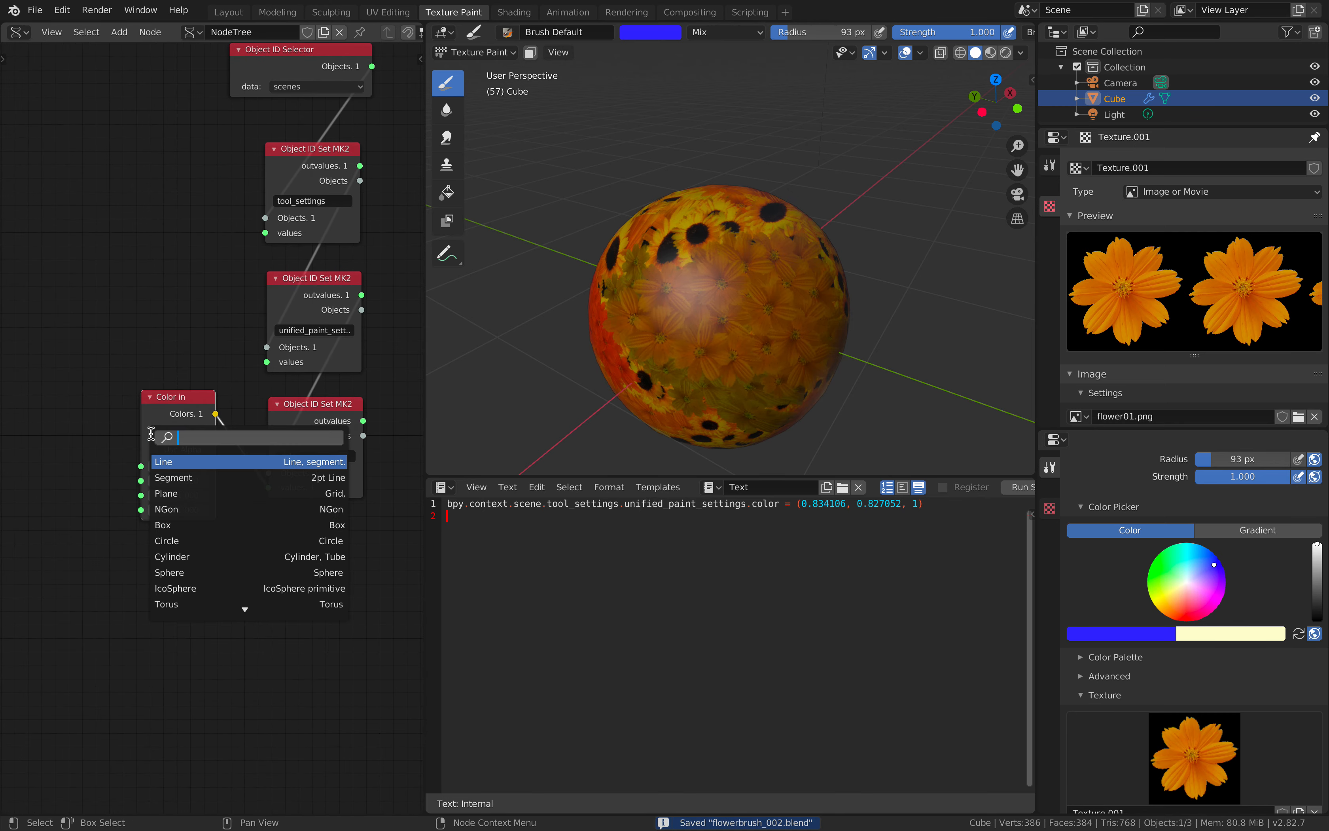
type("frame")
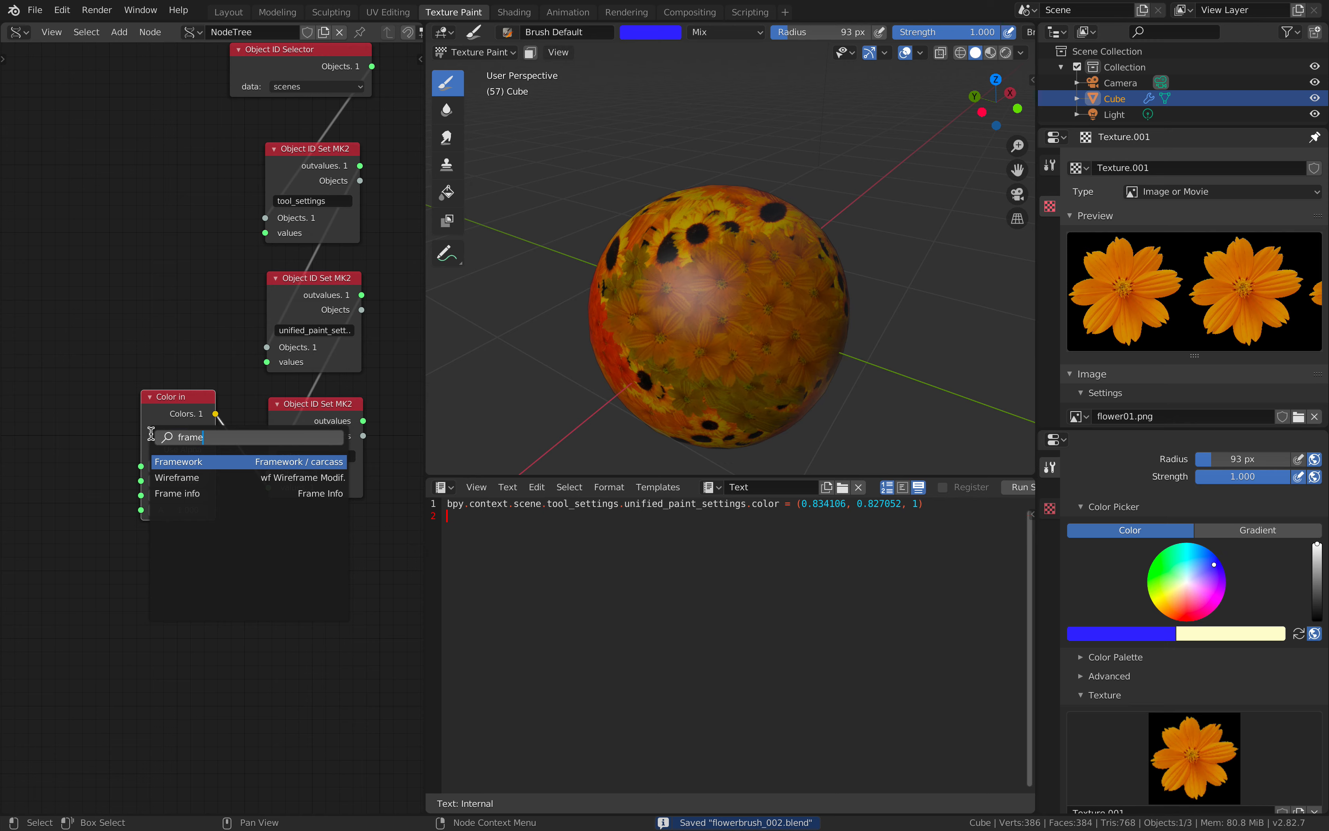
type("random n")
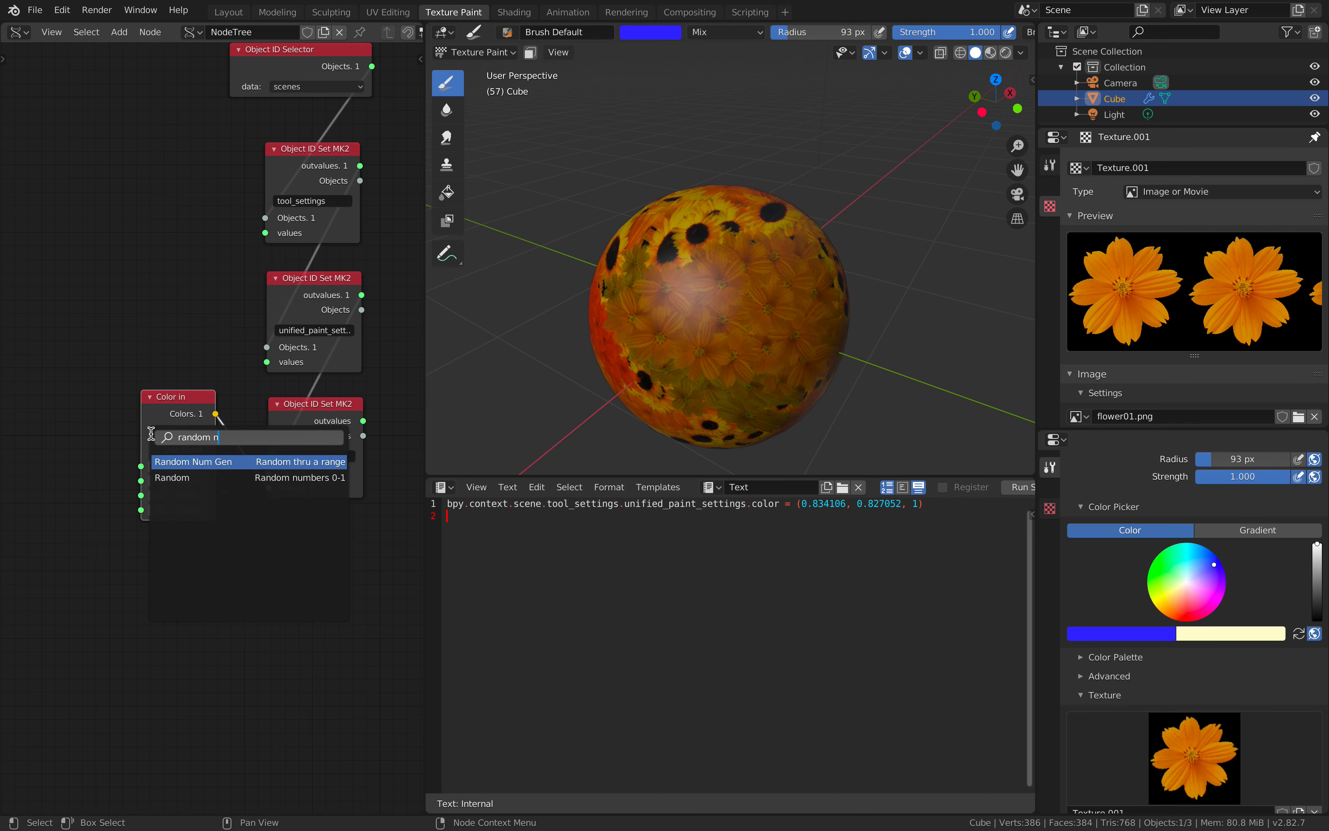
key("Return")
left_click(104, 537)
left_click_drag(200, 560, 278, 535)
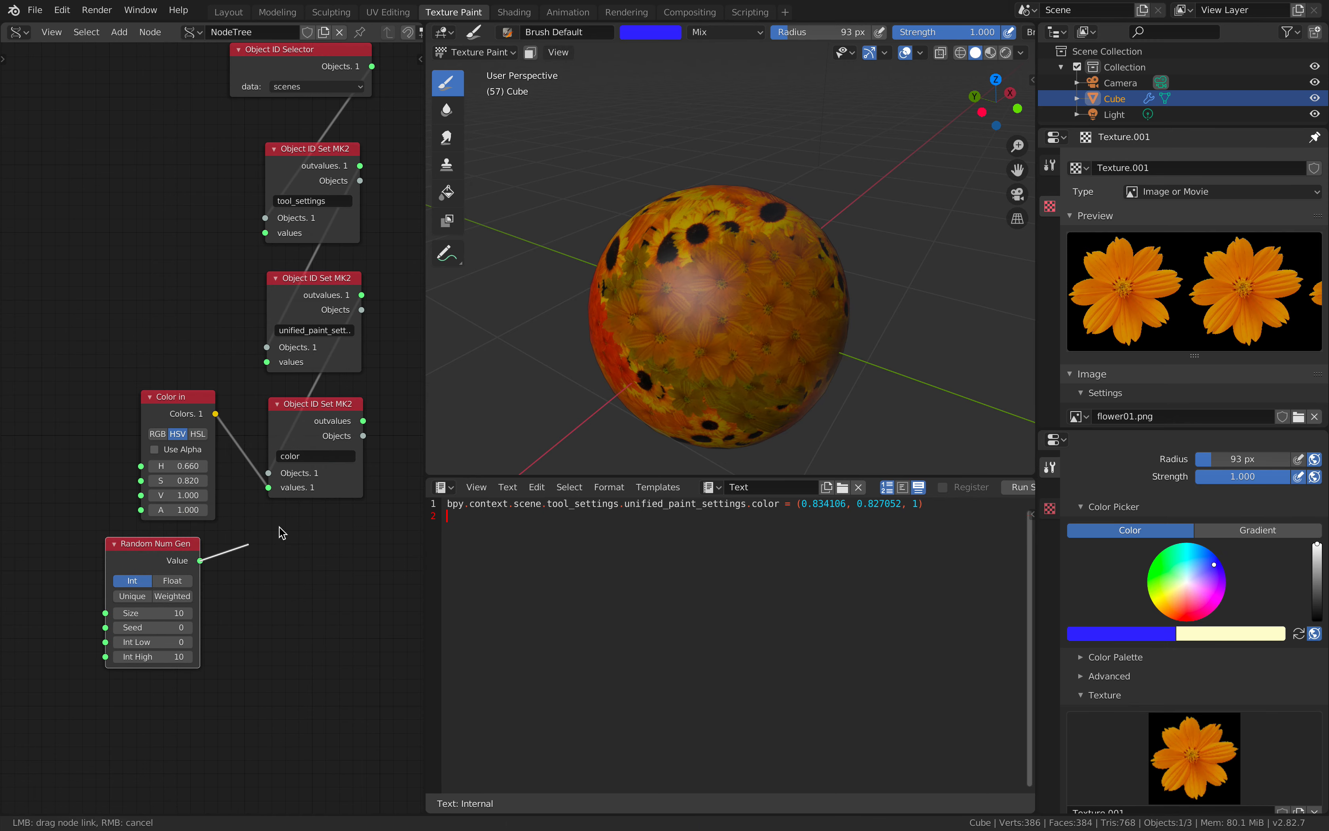
left_click_drag(147, 470, 142, 467)
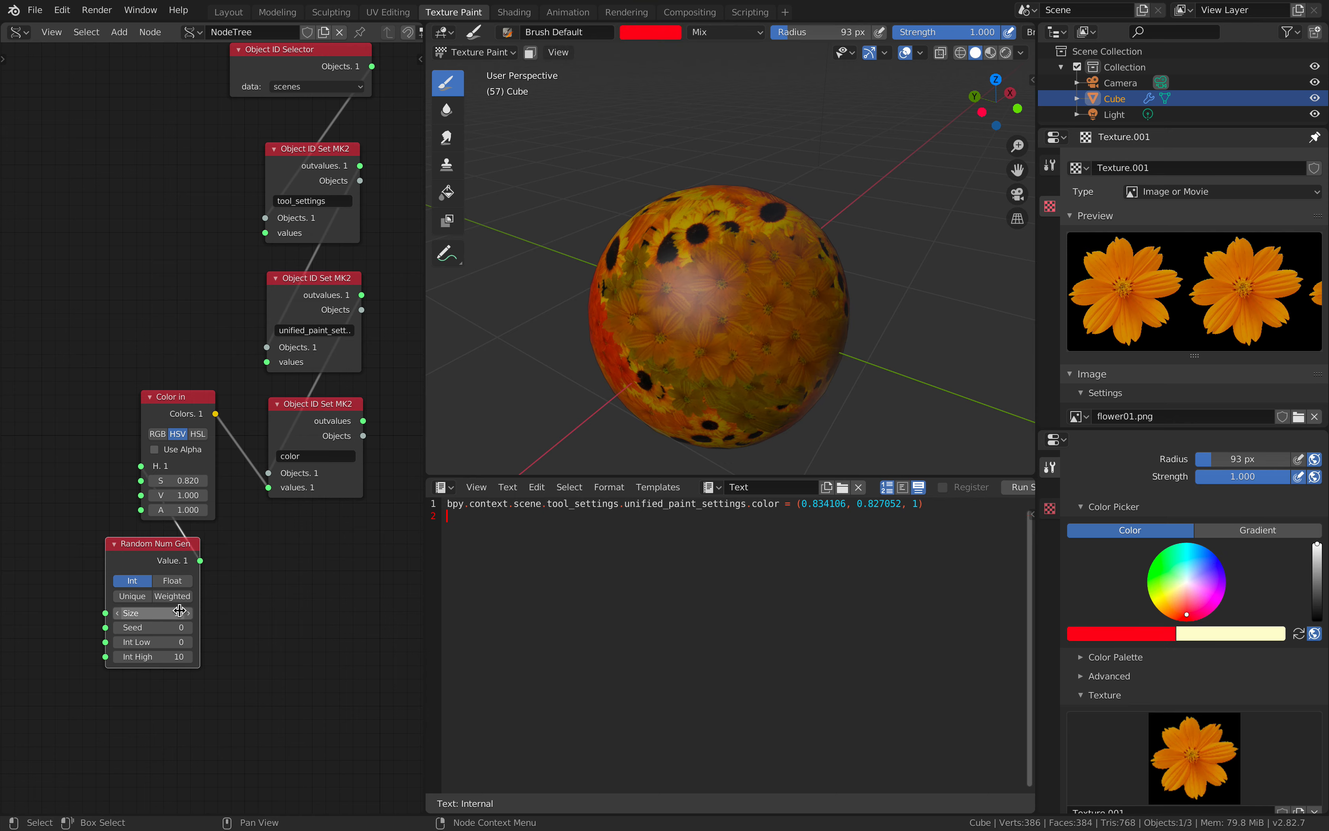
Set the Random Num Gen node to Float with size 1, save the file, and change the seed to 236.
left_click(173, 581)
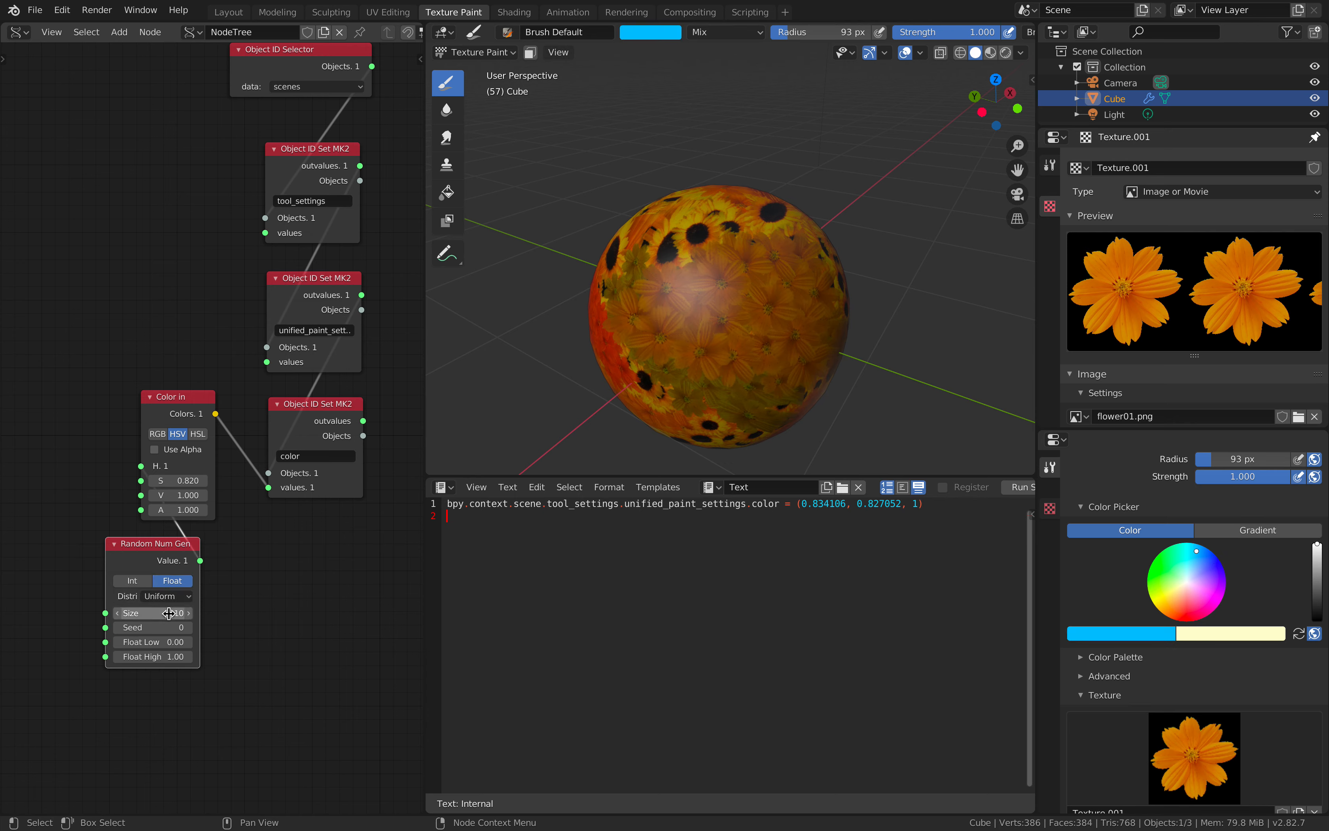
key("Escape")
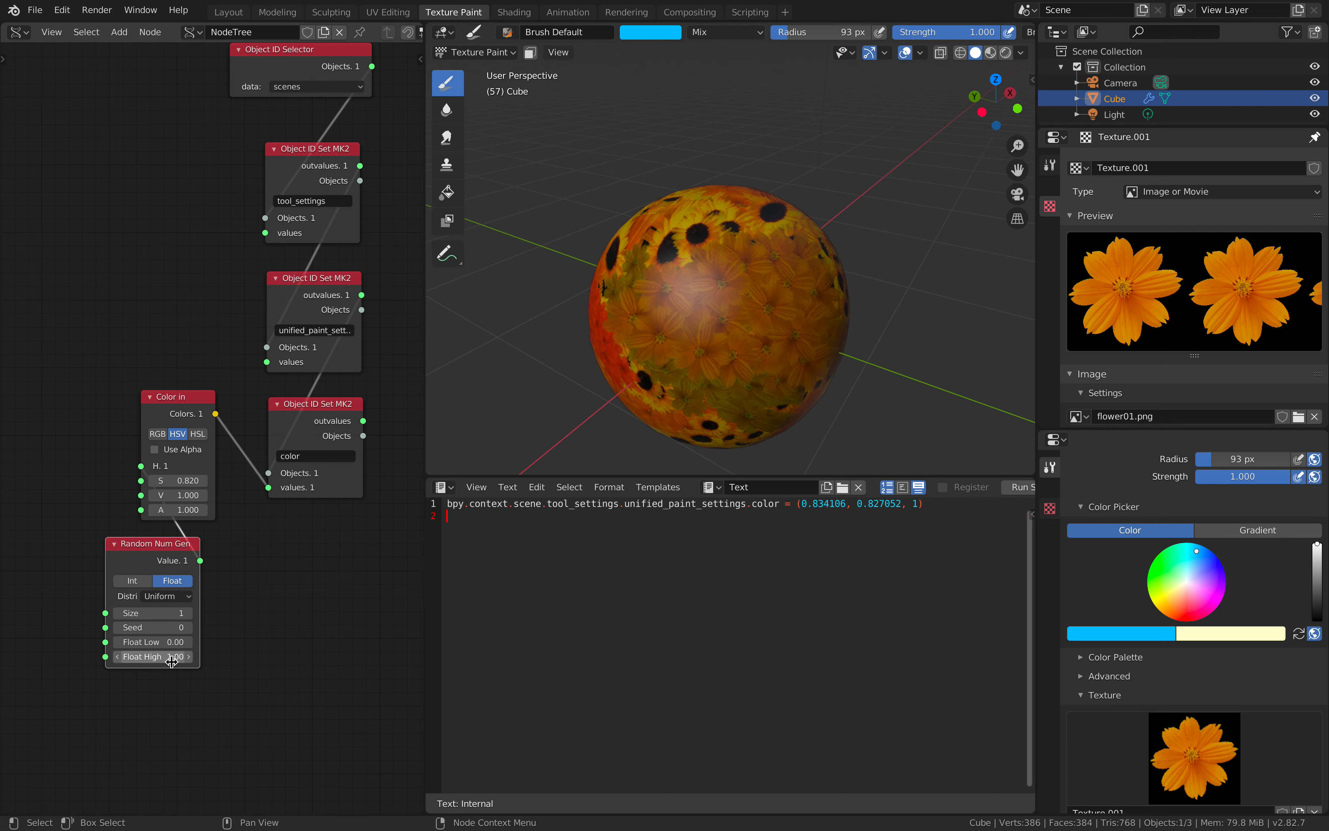
middle_click_drag(248, 626, 265, 613)
key("ctrl+s")
left_click_drag(192, 613, 323, 613)
middle_click_drag(56, 544, 108, 506)
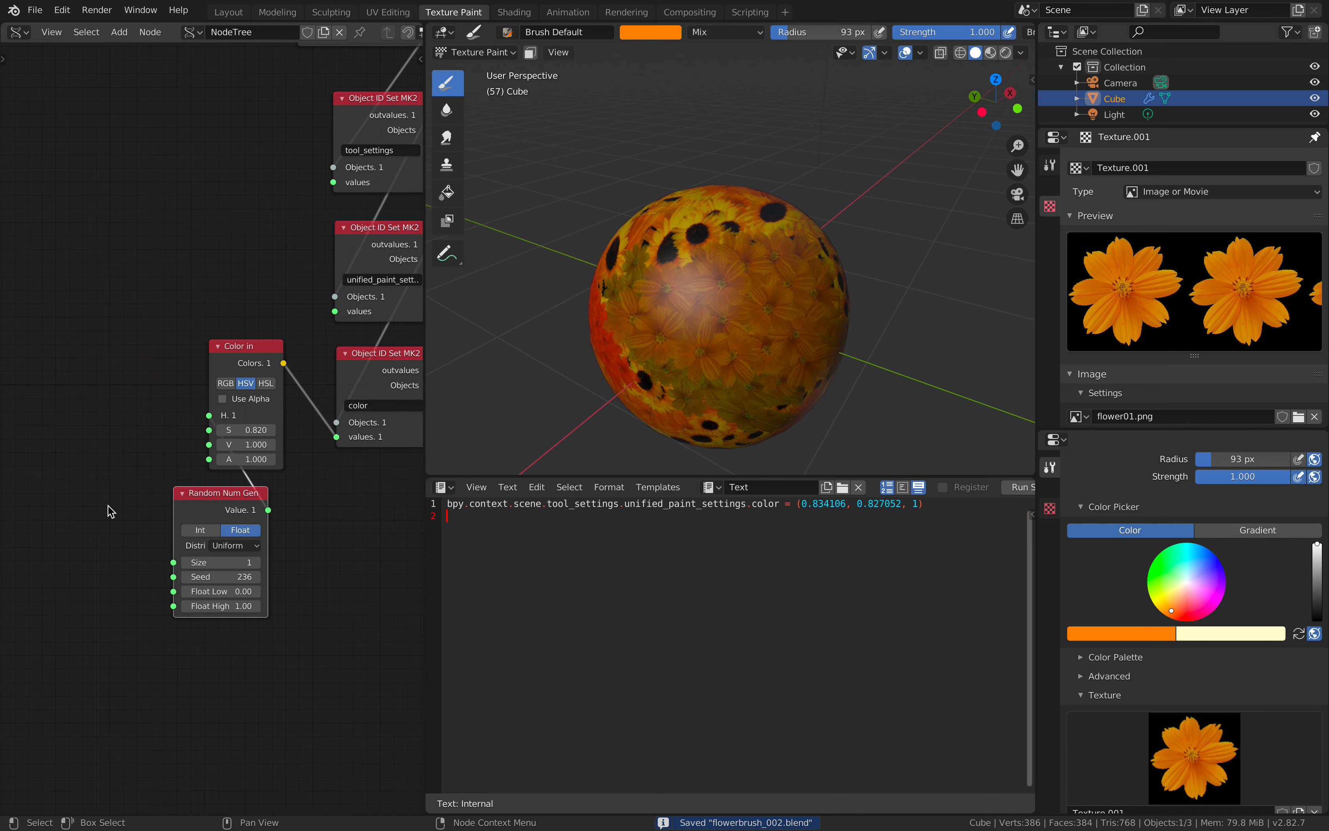
key("shift+a")
left_click(96, 430)
type("fra")
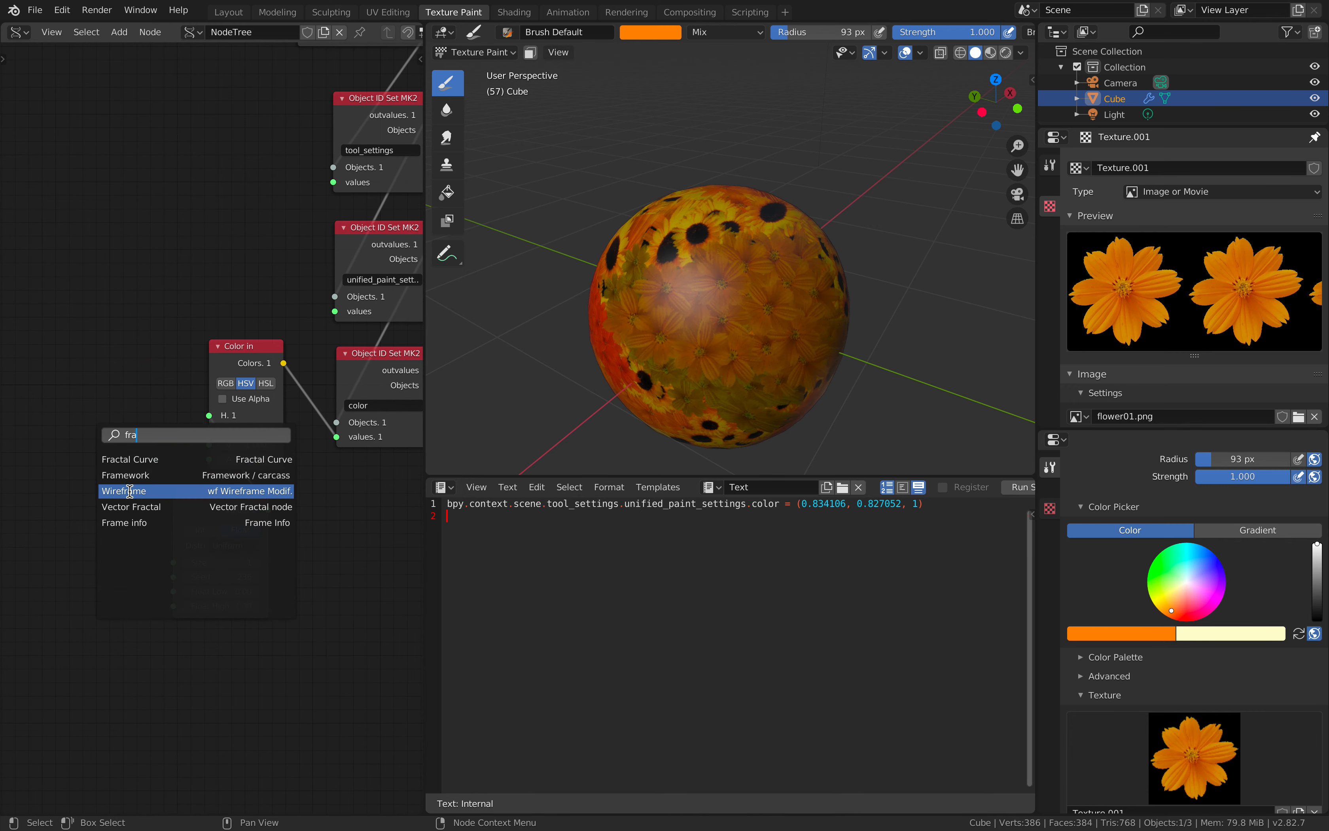
left_click(123, 510)
key("Escape")
Add a Frame info node, link its Current Frame output to the Random Num Gen's Seed input, and save the file.
key("shift+a")
left_click(104, 437)
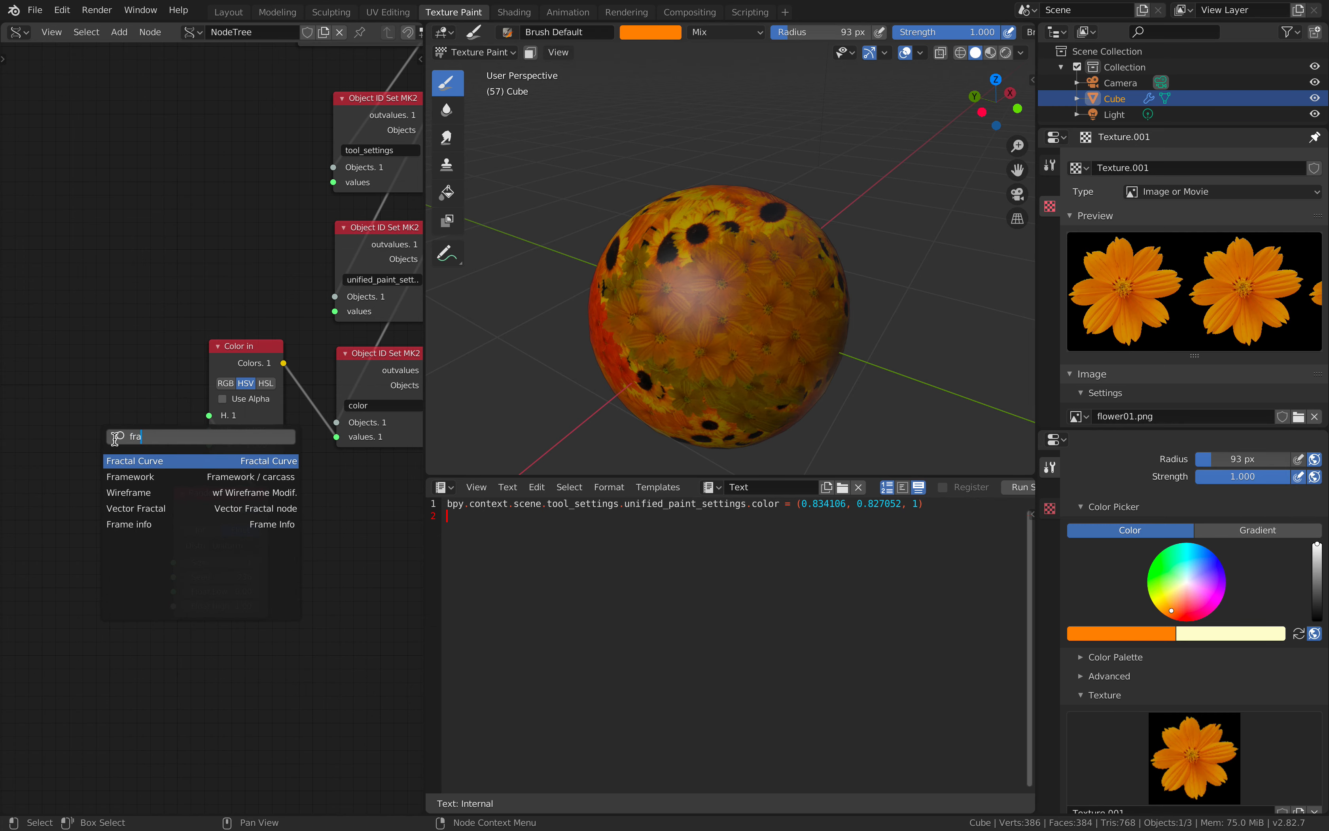
left_click(126, 521)
left_click(81, 566)
left_click_drag(119, 569, 172, 577)
middle_click_drag(283, 351, 221, 384)
key("ctrl+s")
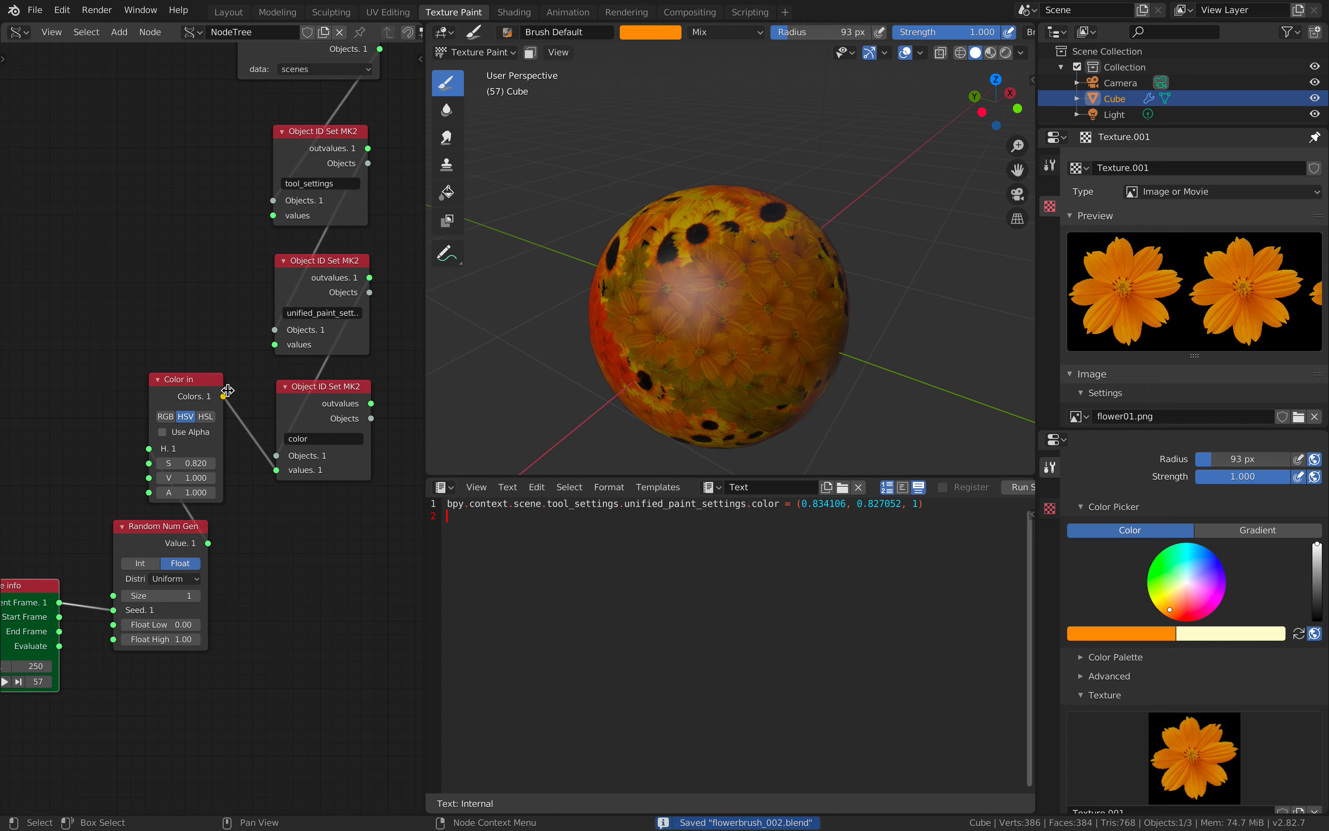
Give the node tree a fake user, and enlarge the 3D viewport by shrinking the node editor and Text Editor.
middle_click_drag(298, 341, 234, 381)
left_click(306, 32)
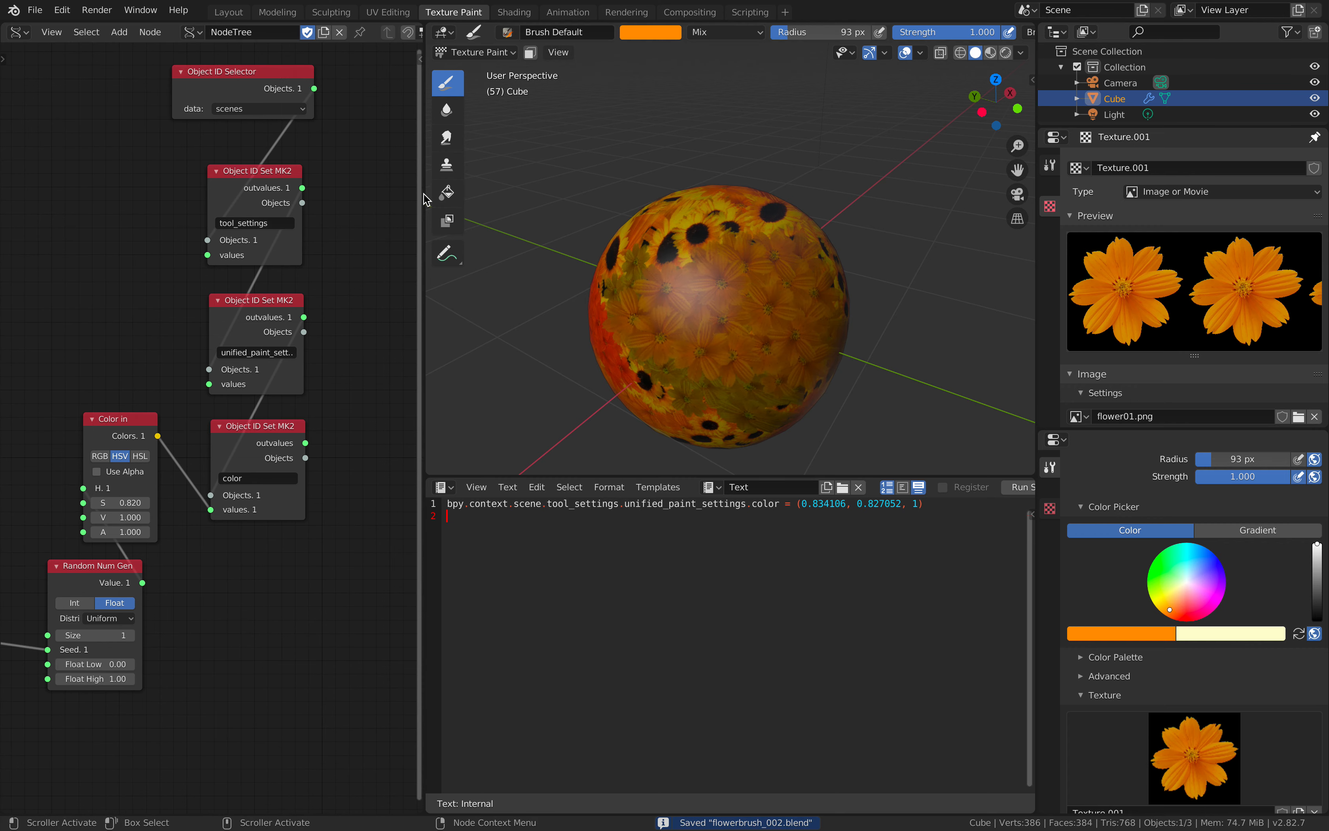
left_click_drag(424, 193, 125, 220)
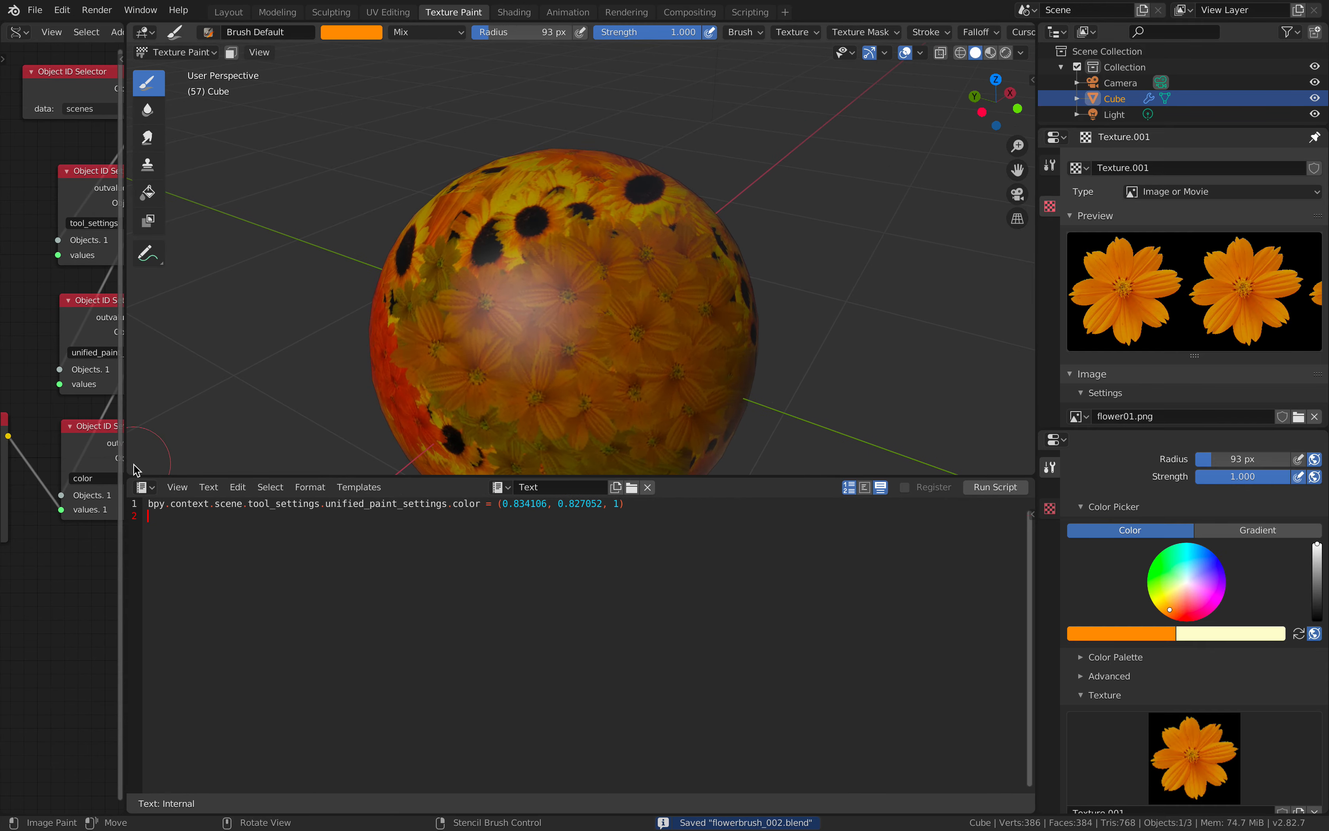
left_click_drag(168, 475, 189, 654)
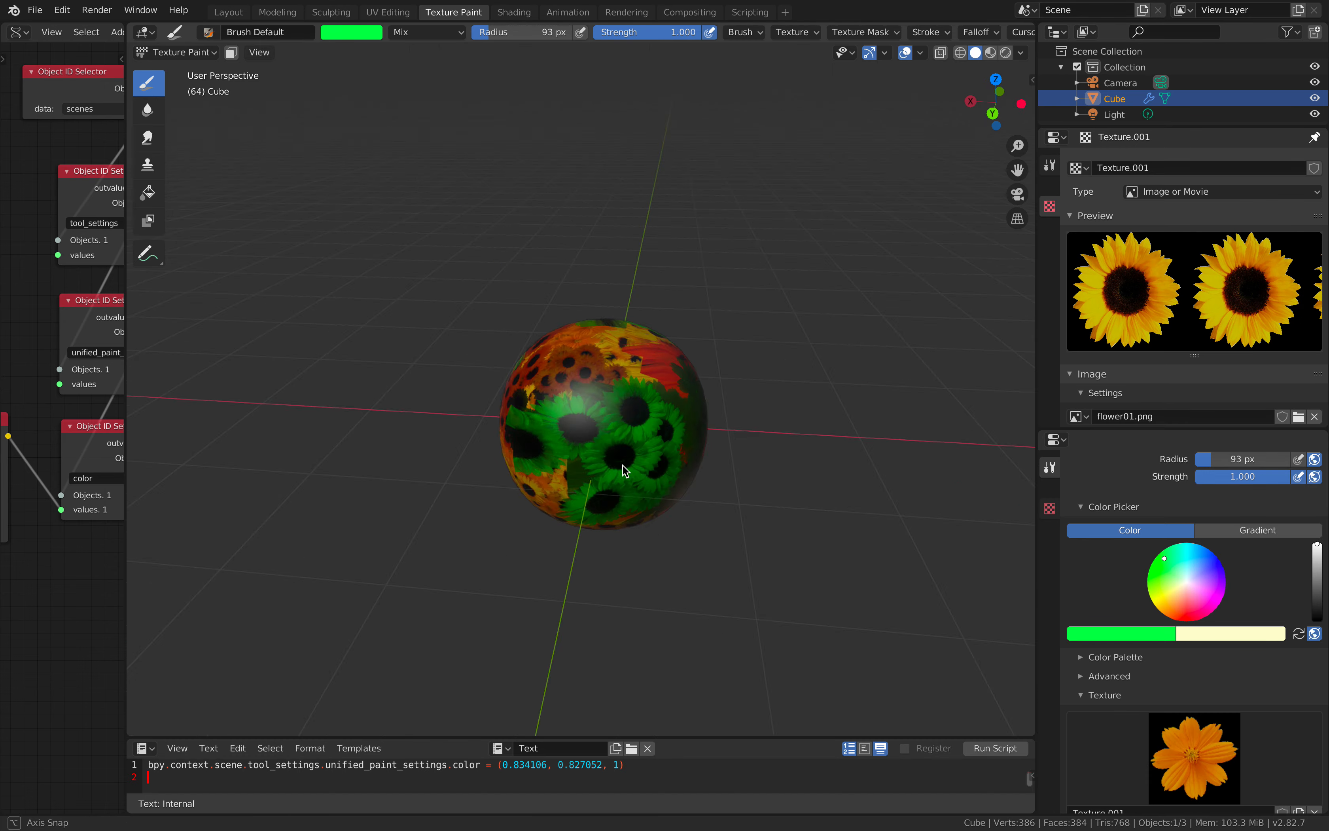
Paint flower strokes around all sides of the sphere with the node-driven brush color.
middle_click_drag(526, 430, 554, 401)
scroll(555, 401, "up", 1)
left_click_drag(555, 401, 442, 471)
middle_click_drag(442, 471, 601, 429)
left_click_drag(601, 429, 563, 535)
scroll(563, 535, "down", 2)
middle_click_drag(563, 535, 565, 404)
left_click_drag(565, 404, 567, 453)
middle_click_drag(567, 454, 604, 407)
left_click_drag(604, 406, 569, 443)
middle_click_drag(568, 444, 574, 415)
scroll(574, 414, "up", 2)
left_click_drag(575, 414, 565, 469)
middle_click_drag(566, 468, 681, 478)
left_click_drag(681, 478, 595, 483)
mouse_move(596, 483)
middle_mouse_down()
mouse_move(674, 504)
mouse_move(752, 497)
middle_mouse_up()
mouse_move(648, 429)
left_mouse_down()
mouse_move(555, 421)
mouse_move(515, 438)
mouse_move(575, 431)
left_mouse_up()
scroll(554, 421, "up", 2)
middle_click_drag(530, 404, 578, 383)
left_click_drag(578, 383, 566, 484)
scroll(598, 495, "down", 3)
middle_click_drag(598, 495, 579, 488)
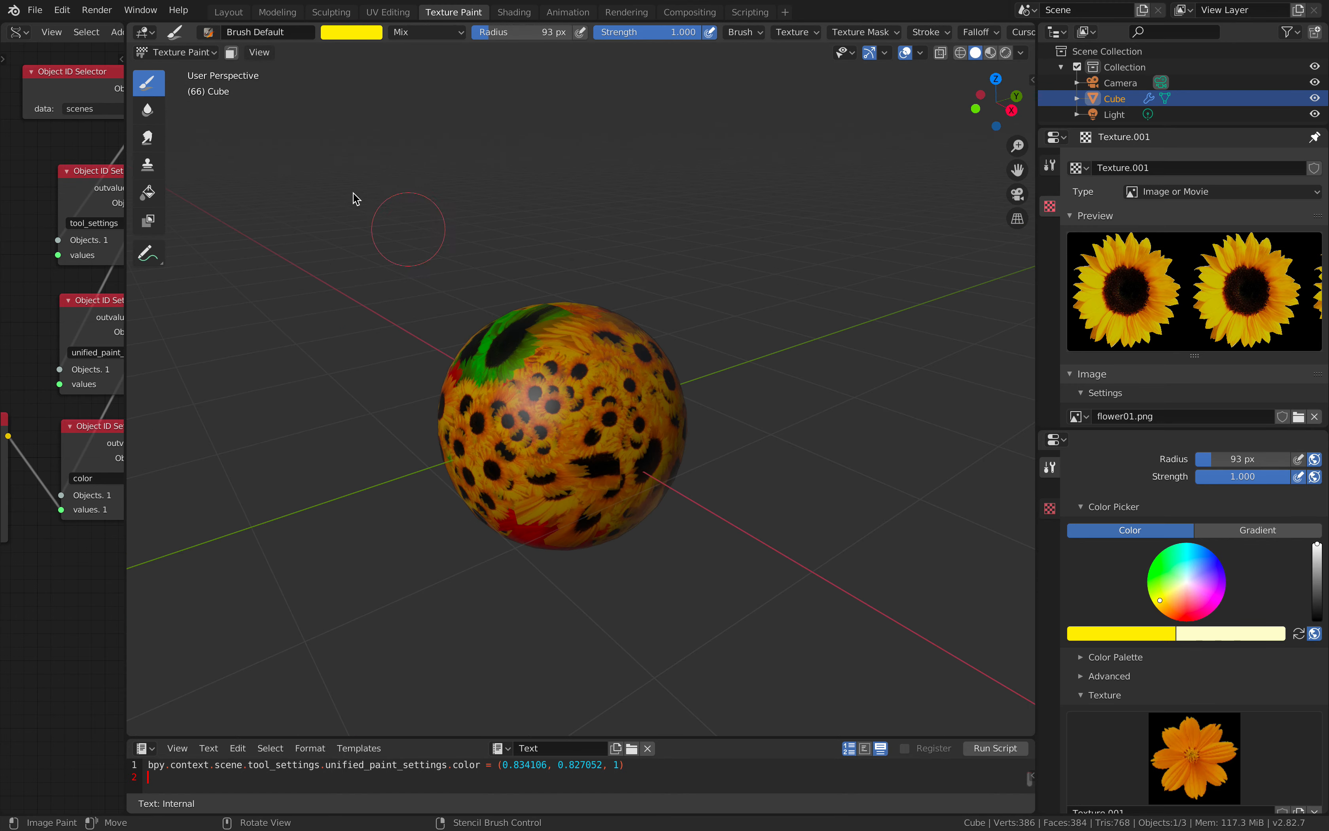
Switch the sphere to Object Mode and move it aside, away from the world origin.
left_click(165, 52)
left_click(167, 71)
mouse_move(659, 357)
middle_mouse_down()
mouse_move(732, 362)
mouse_move(676, 361)
middle_mouse_up()
key("shift+a")
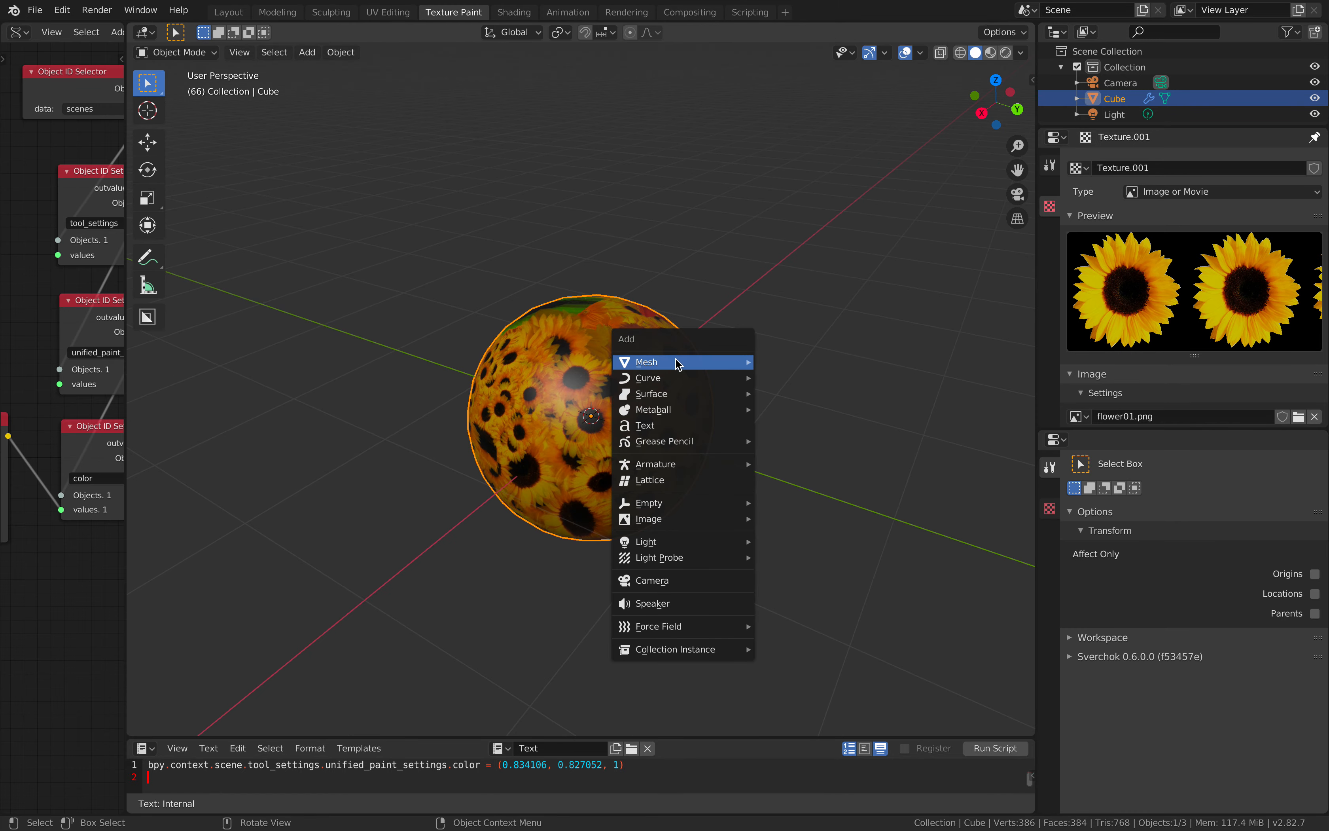
left_click(299, 305)
Add a Monkey mesh, move it up beside the sphere and rotate it freely until its face points toward the view.
key("shift+a")
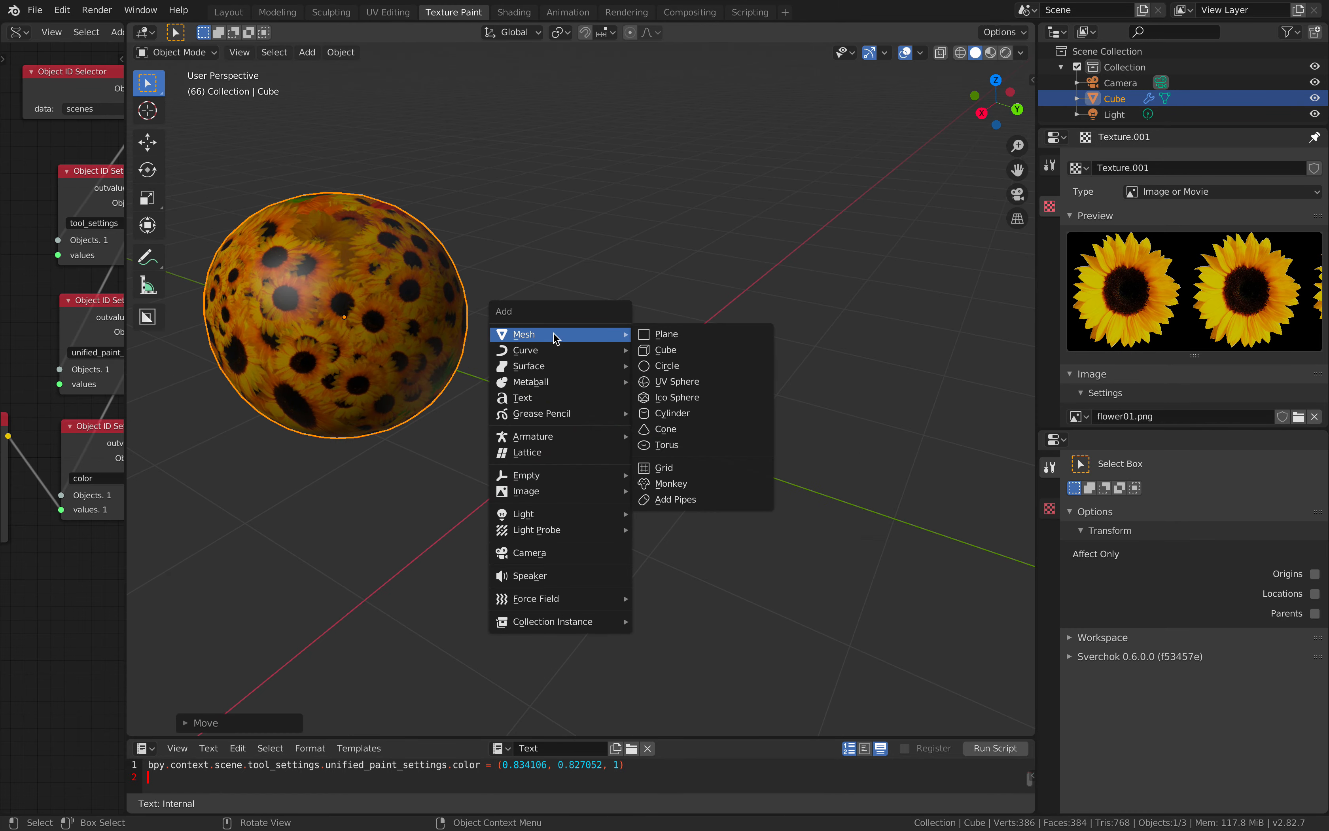
left_click(671, 483)
middle_click_drag(670, 483, 738, 440)
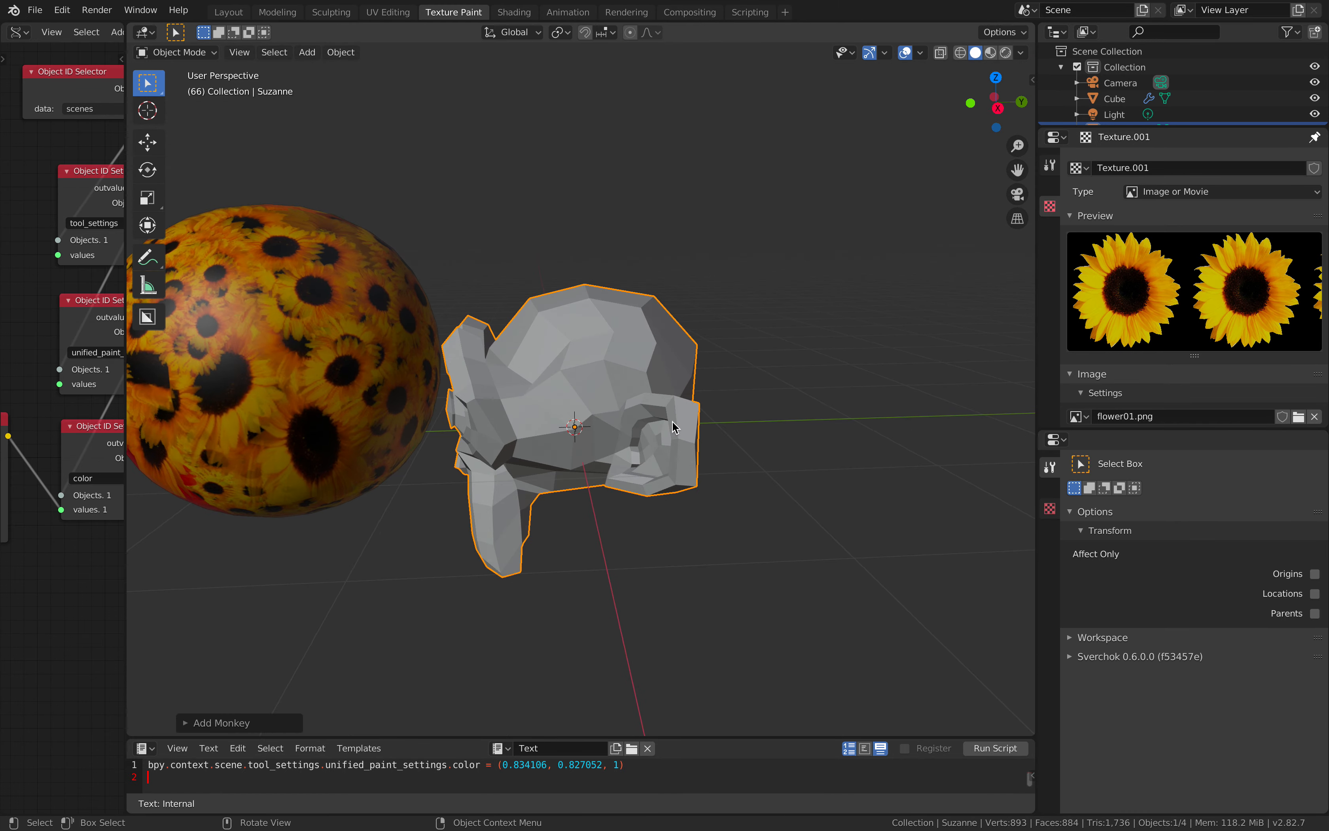
key("g")
key("r")
key("r")
left_click(889, 298)
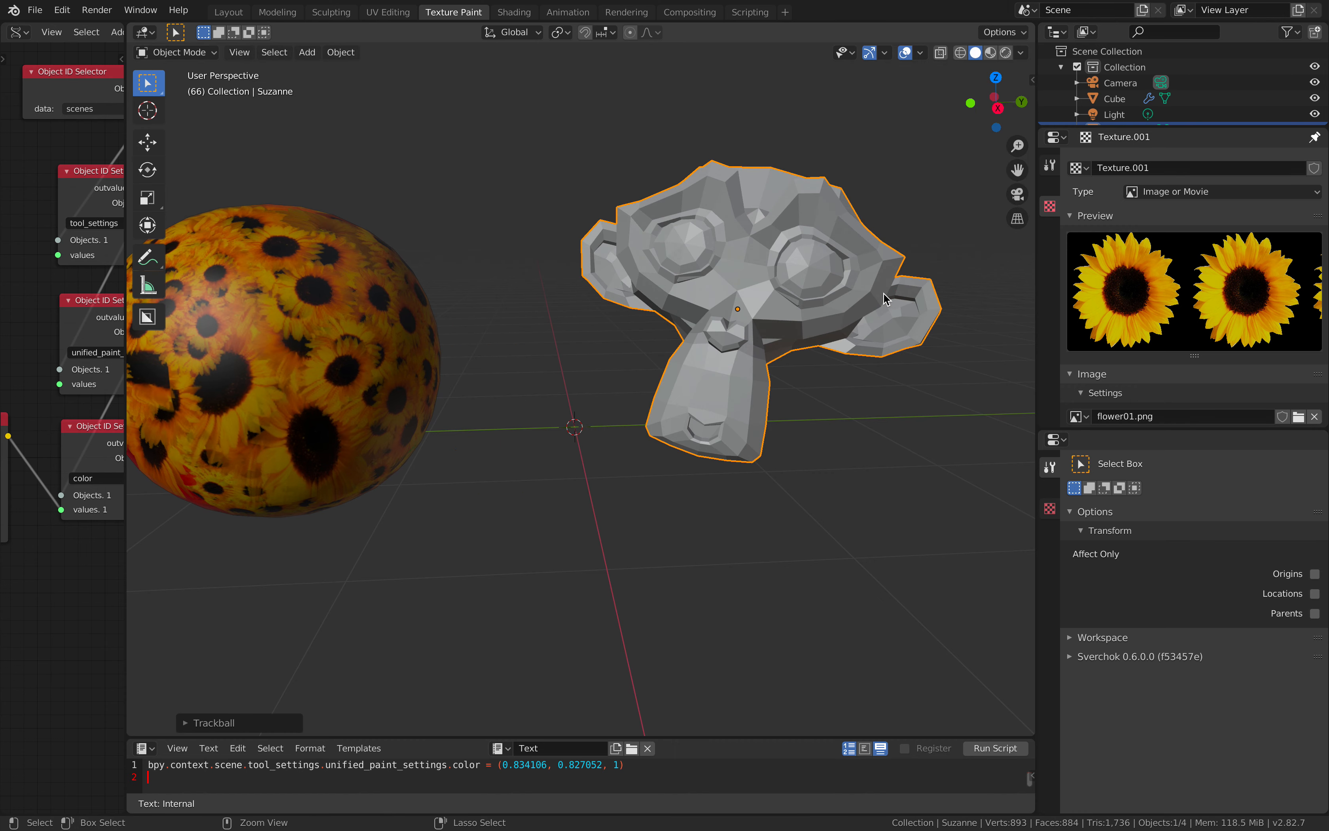
Apply a level 3 subdivision surface to the monkey and shade it smooth.
key("ctrl+3")
mouse_move(822, 291)
middle_mouse_down()
mouse_move(777, 329)
mouse_move(737, 328)
mouse_move(737, 355)
mouse_move(702, 344)
middle_mouse_up()
right_click(775, 329)
left_click(772, 329)
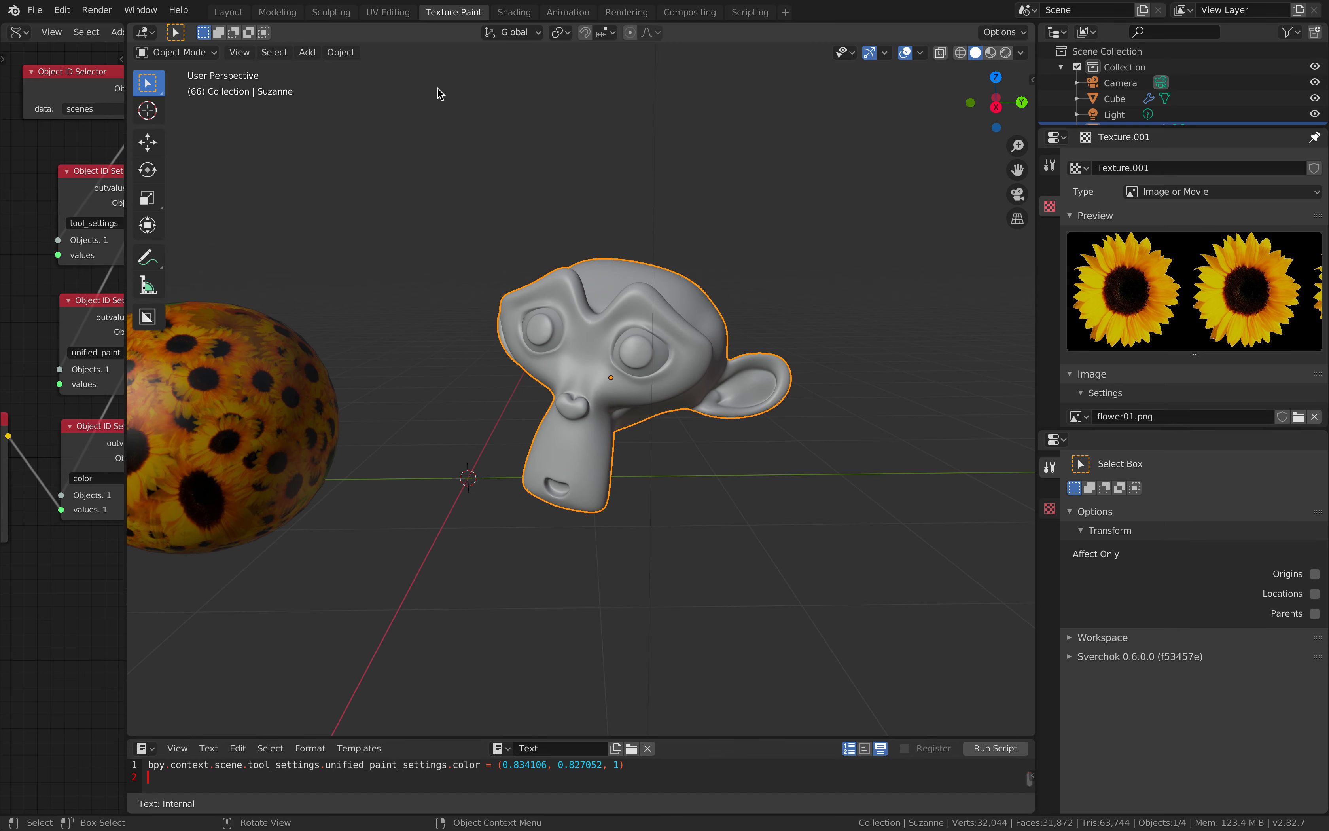
Switch the monkey to Texture Paint mode and add a Base Color texture slot with a new image.
left_click(183, 53)
left_click(196, 160)
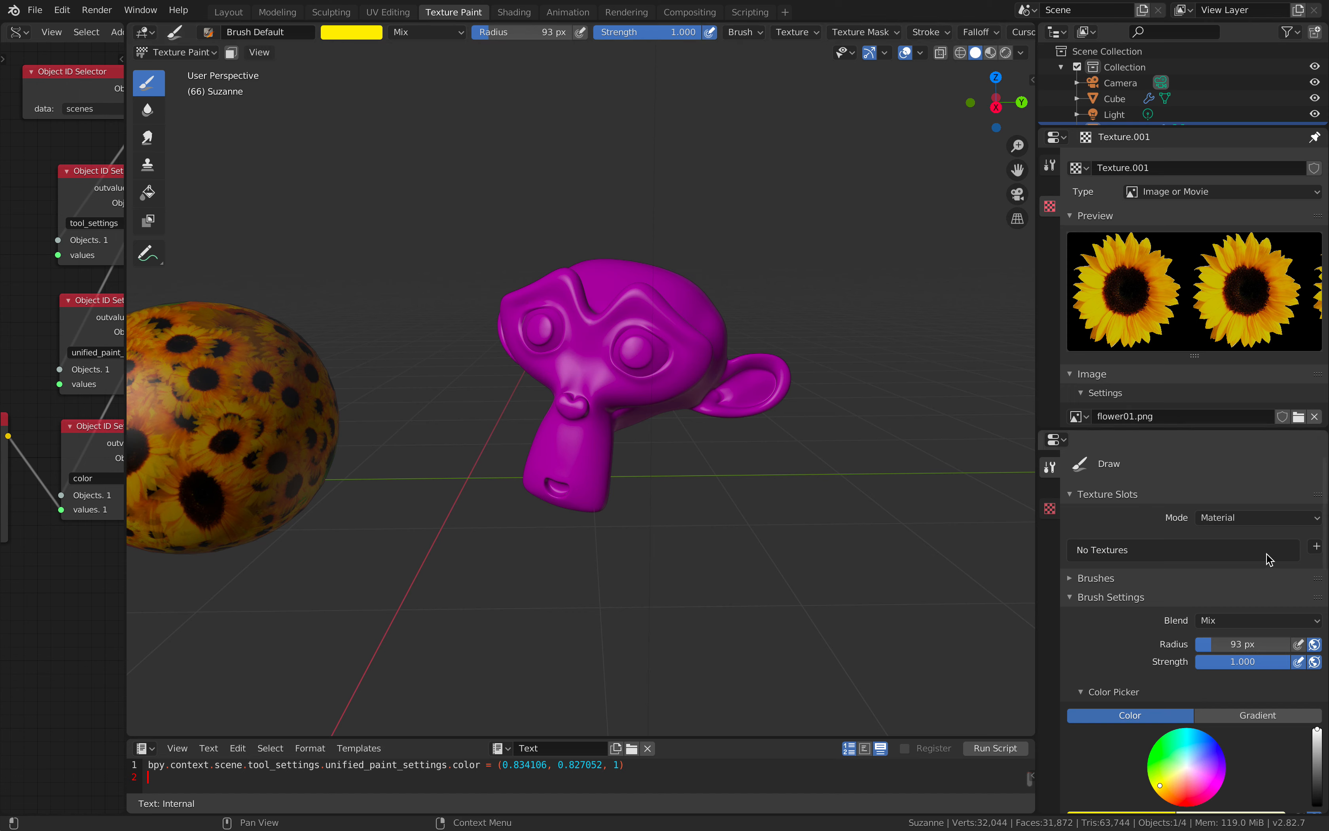
left_click(1316, 547)
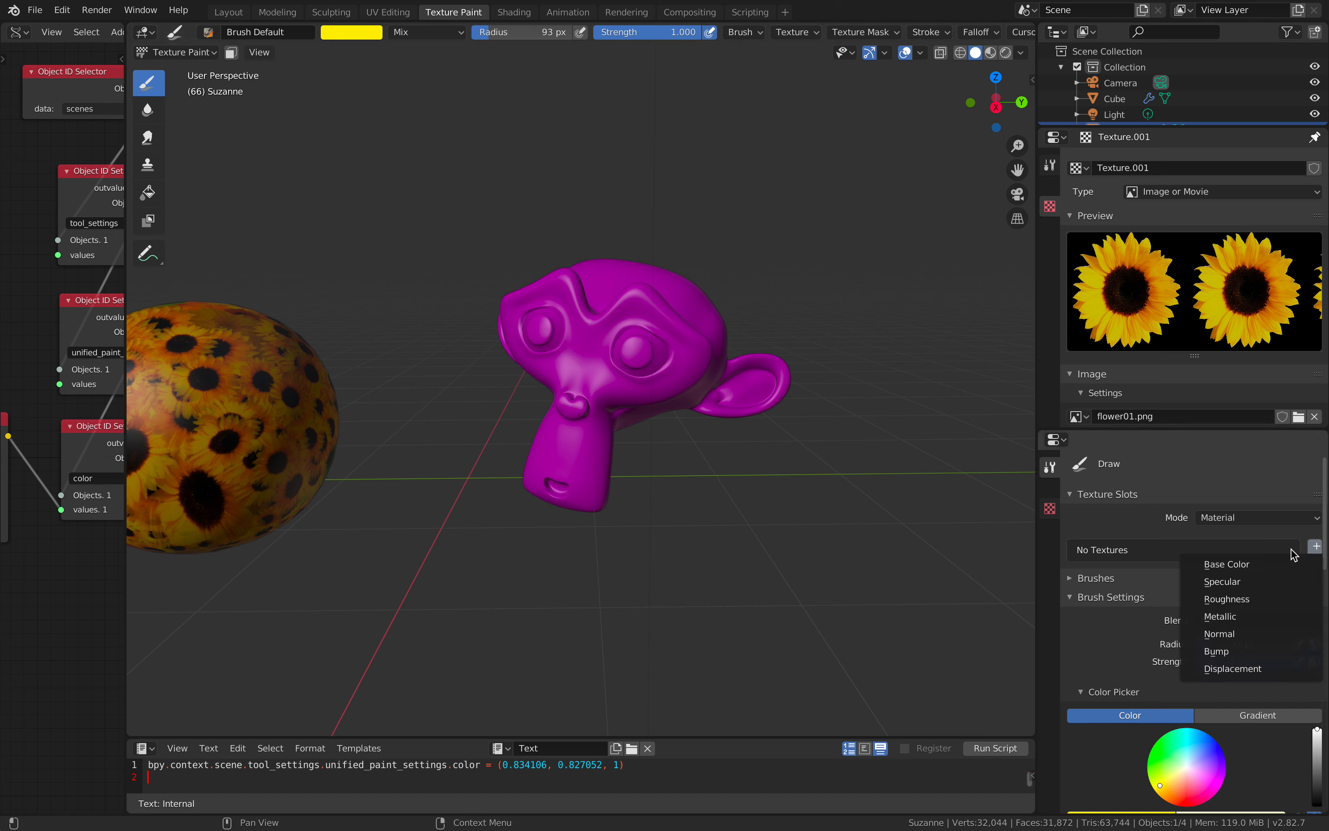
left_click(1269, 566)
left_click(1201, 674)
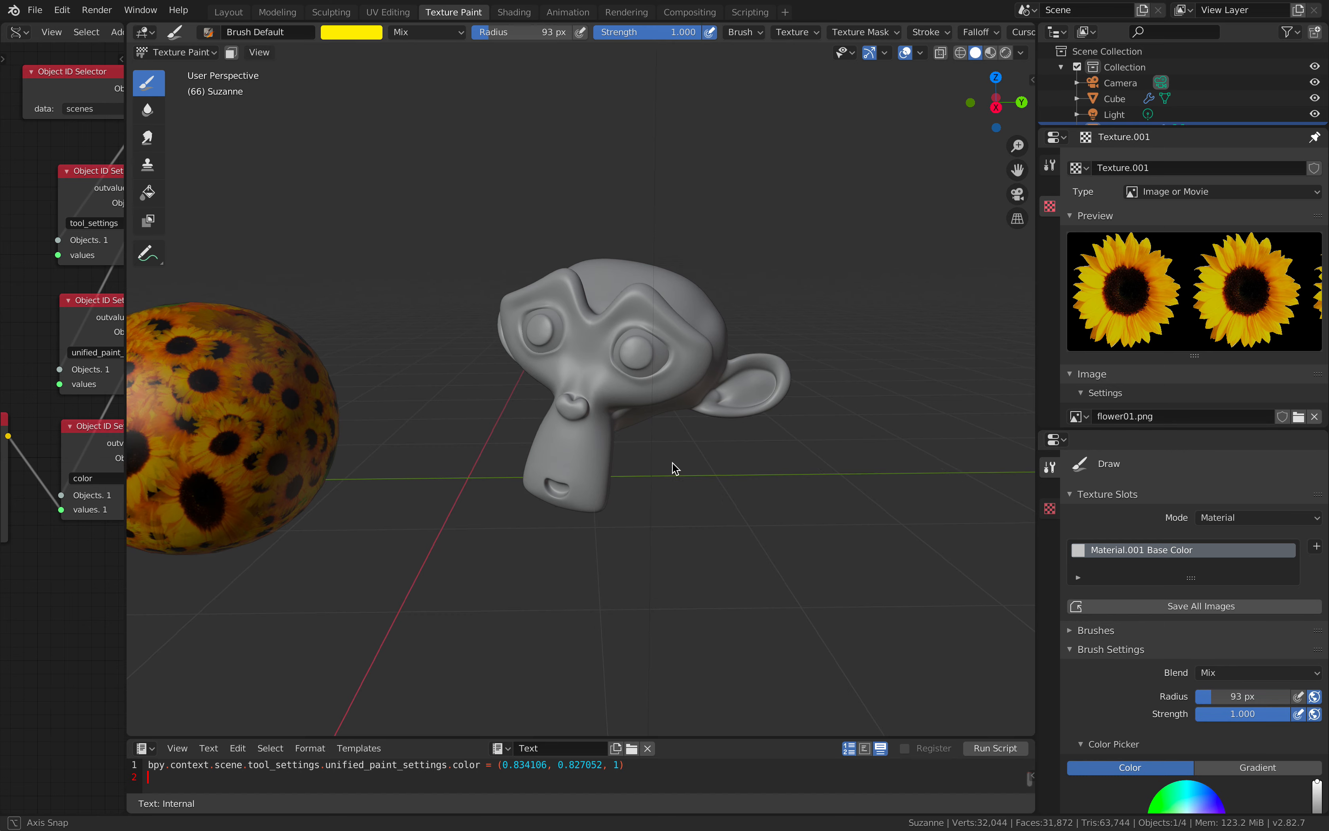
Paint sunflowers across the monkey's forehead and eyes, and down the nose and muzzle.
scroll(681, 313, "up", 1)
mouse_move(682, 314)
left_mouse_down()
mouse_move(590, 330)
mouse_move(525, 314)
left_mouse_up()
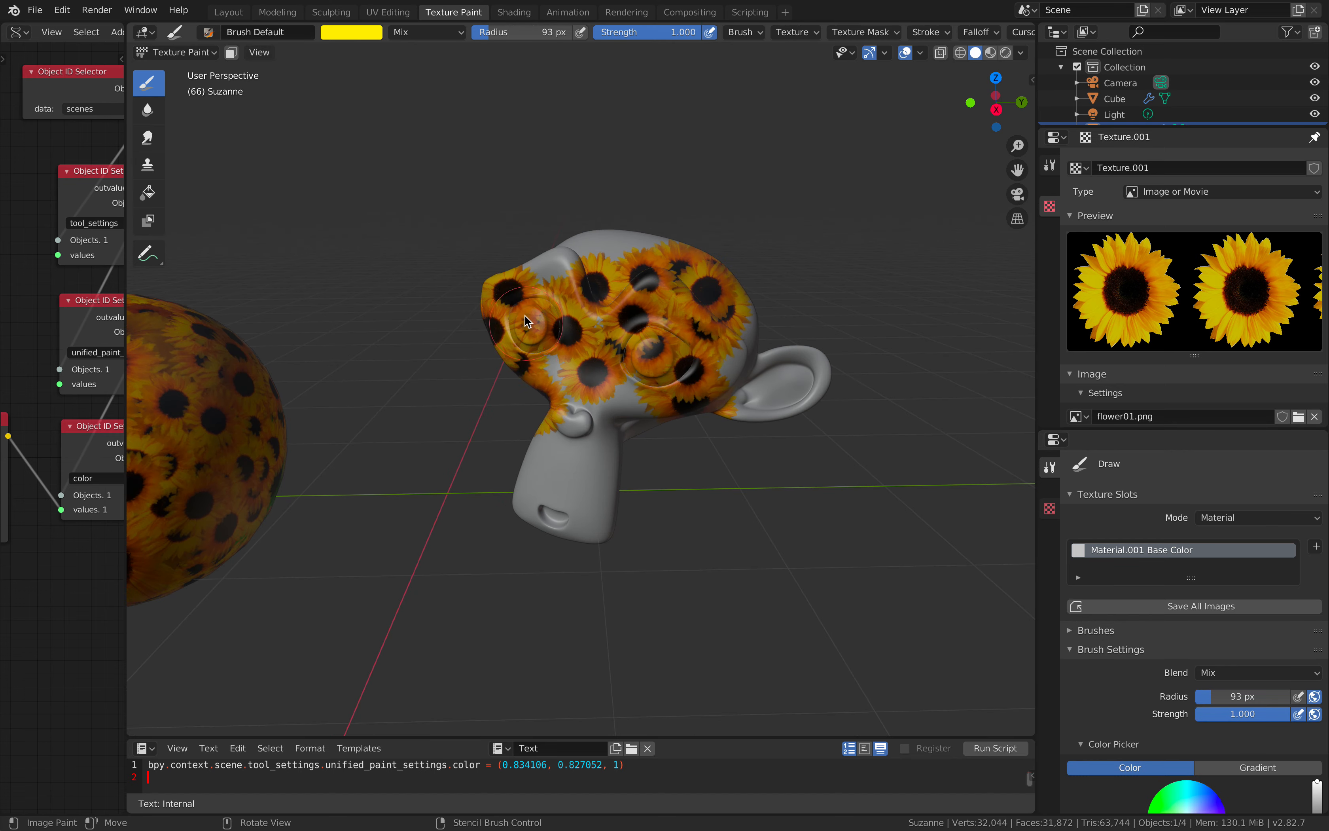
left_click_drag(532, 482, 596, 387)
middle_click_drag(641, 392, 670, 361)
Turn on X-axis mirror painting, advance one frame and paint flowers across the monkey's face and head.
scroll(881, 33, "down", 10)
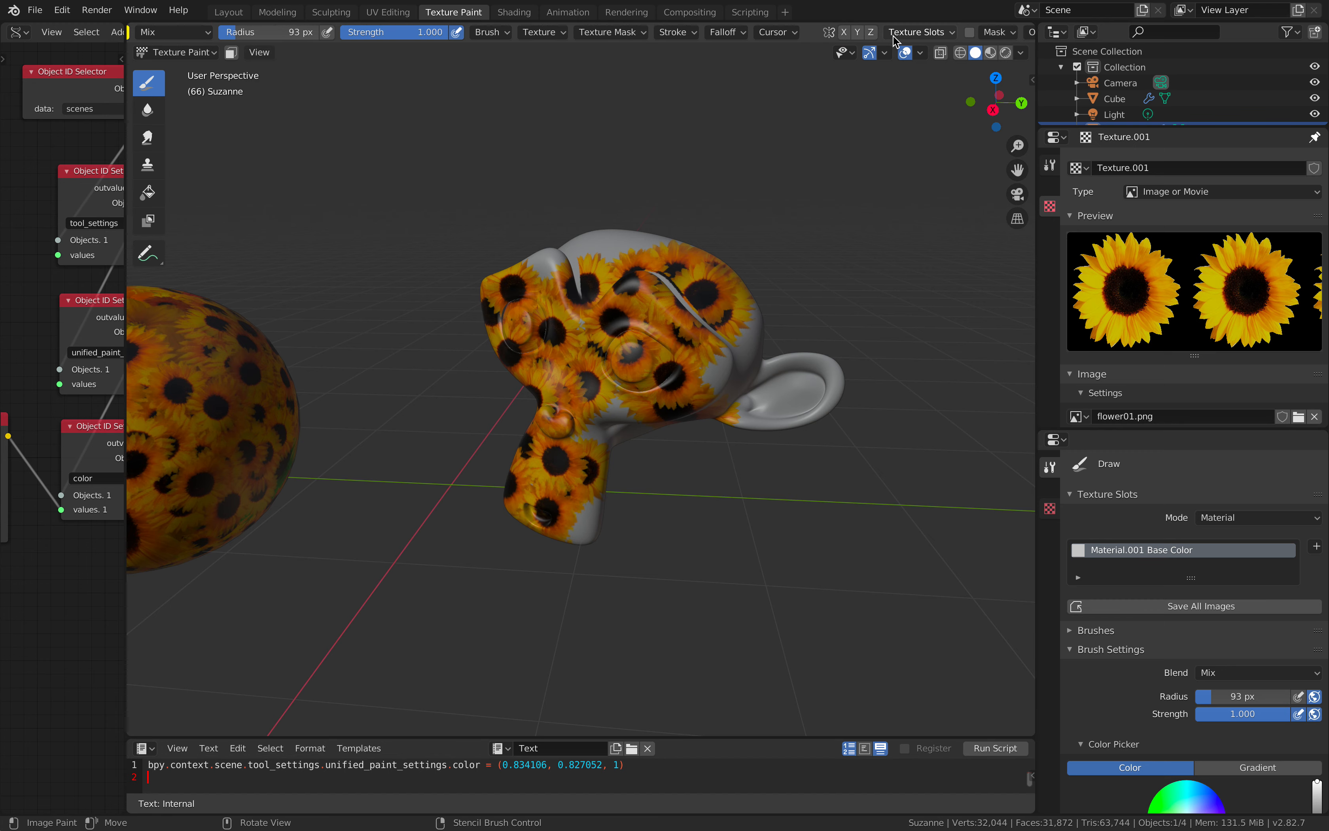
mouse_move(647, 380)
middle_mouse_down()
mouse_move(689, 346)
mouse_move(693, 373)
mouse_move(563, 440)
middle_mouse_up()
scroll(659, 357, "up", 1)
key("Right")
mouse_move(674, 346)
left_mouse_down()
mouse_move(700, 351)
mouse_move(623, 329)
left_mouse_up()
middle_click_drag(623, 330, 766, 343)
mouse_move(766, 343)
left_mouse_down()
mouse_move(740, 284)
mouse_move(631, 249)
left_mouse_up()
mouse_move(631, 250)
middle_mouse_down()
mouse_move(736, 311)
mouse_move(631, 352)
middle_mouse_up()
Paint dark green flowers over the side and back of the monkey's head and its ear, reaching frame 68.
left_click_drag(632, 351, 677, 281)
middle_click_drag(769, 294, 609, 330)
left_click_drag(679, 349, 682, 335)
middle_click_drag(682, 335, 488, 317)
left_click_drag(488, 316, 376, 373)
mouse_move(376, 373)
middle_mouse_down()
mouse_move(617, 415)
mouse_move(640, 359)
mouse_move(696, 411)
mouse_move(688, 386)
middle_mouse_up()
mouse_move(674, 380)
left_mouse_down()
mouse_move(701, 340)
mouse_move(683, 334)
mouse_move(635, 484)
left_mouse_up()
middle_click_drag(769, 371, 608, 369)
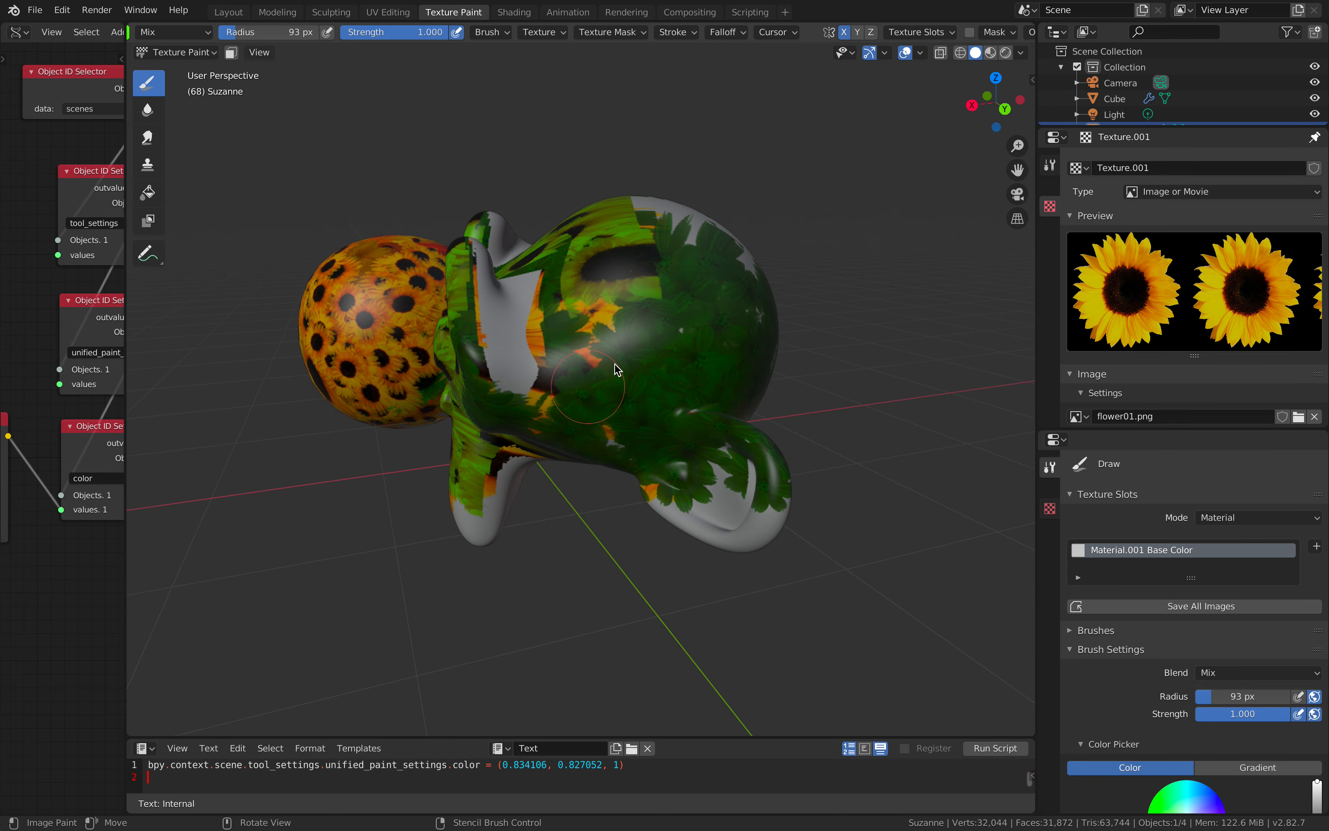
Advance one frame and paint green sunflowers over the monkey's face, eyes and muzzle.
key("Right")
left_click_drag(644, 368, 685, 330)
middle_click_drag(684, 329, 717, 354)
left_click_drag(716, 355, 635, 342)
mouse_move(638, 347)
middle_mouse_down()
mouse_move(714, 373)
mouse_move(638, 393)
mouse_move(727, 366)
middle_mouse_up()
Advance to frame 70 and paint mirrored red sunflowers around both eyes, with the viewport maximized.
key("Right")
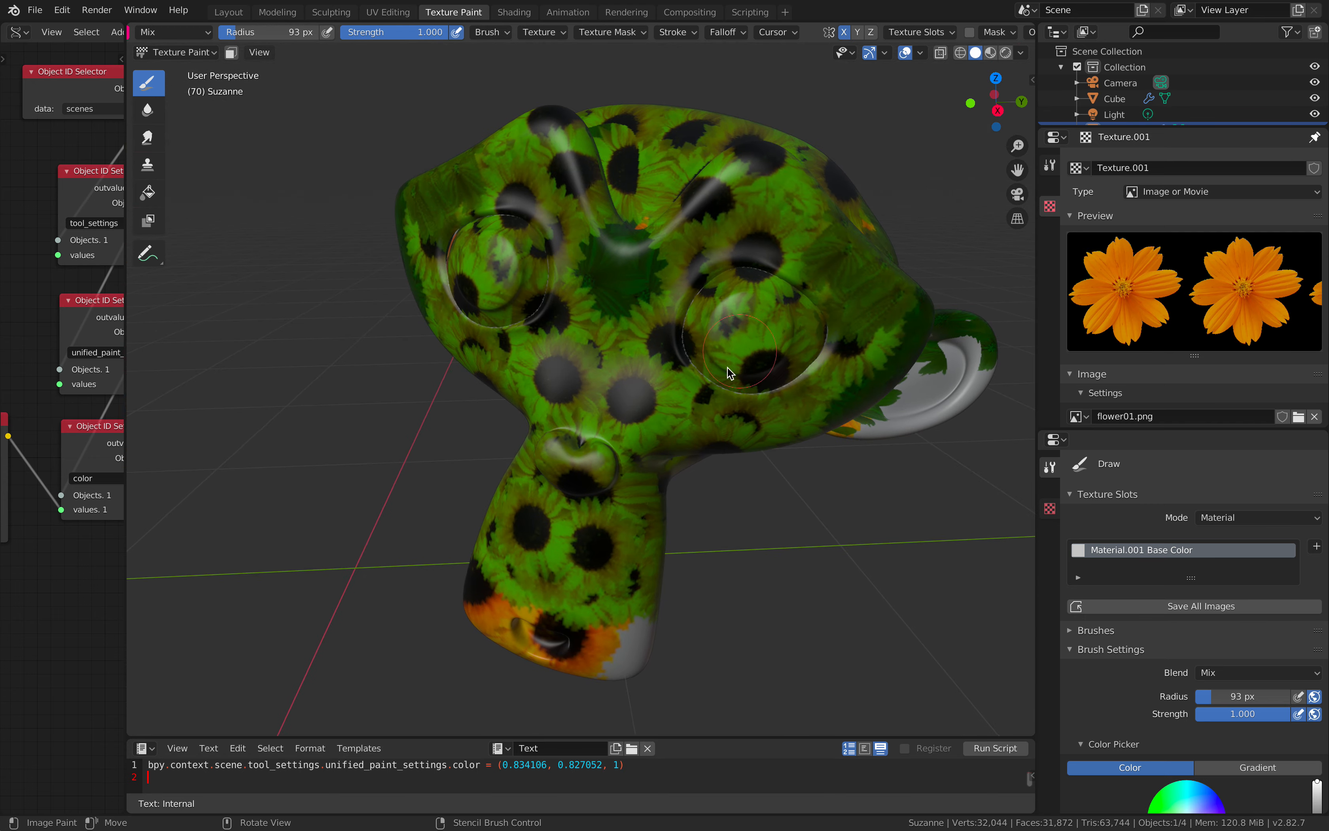
left_click_drag(726, 366, 665, 395)
scroll(703, 376, "down", 3)
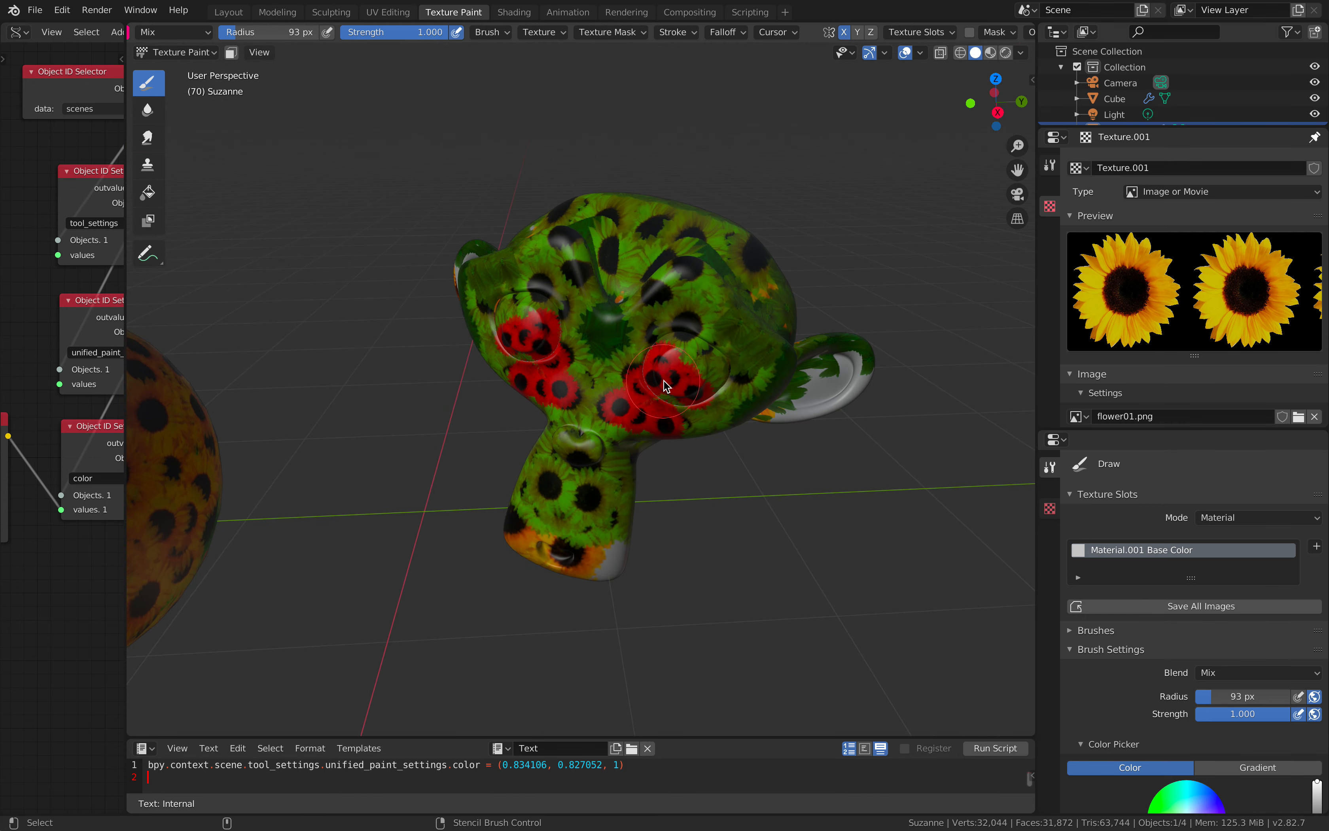
key("ctrl+alt+space")
left_click_drag(663, 379, 866, 339)
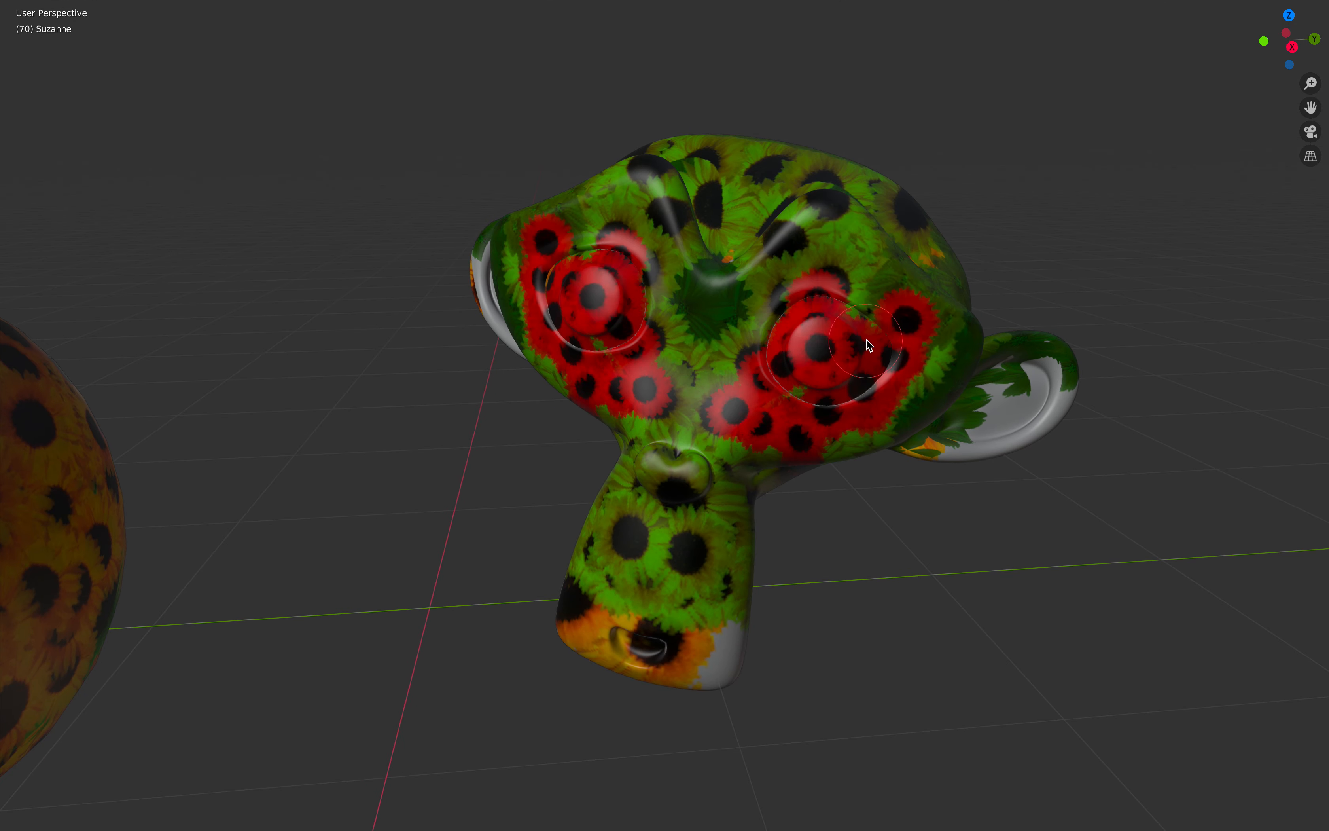
Advance to frame 72 and paint orange sunflowers around the eyes, and on the following frame paint the muzzle.
middle_click_drag(866, 339, 745, 327)
key("Right")
key("Right")
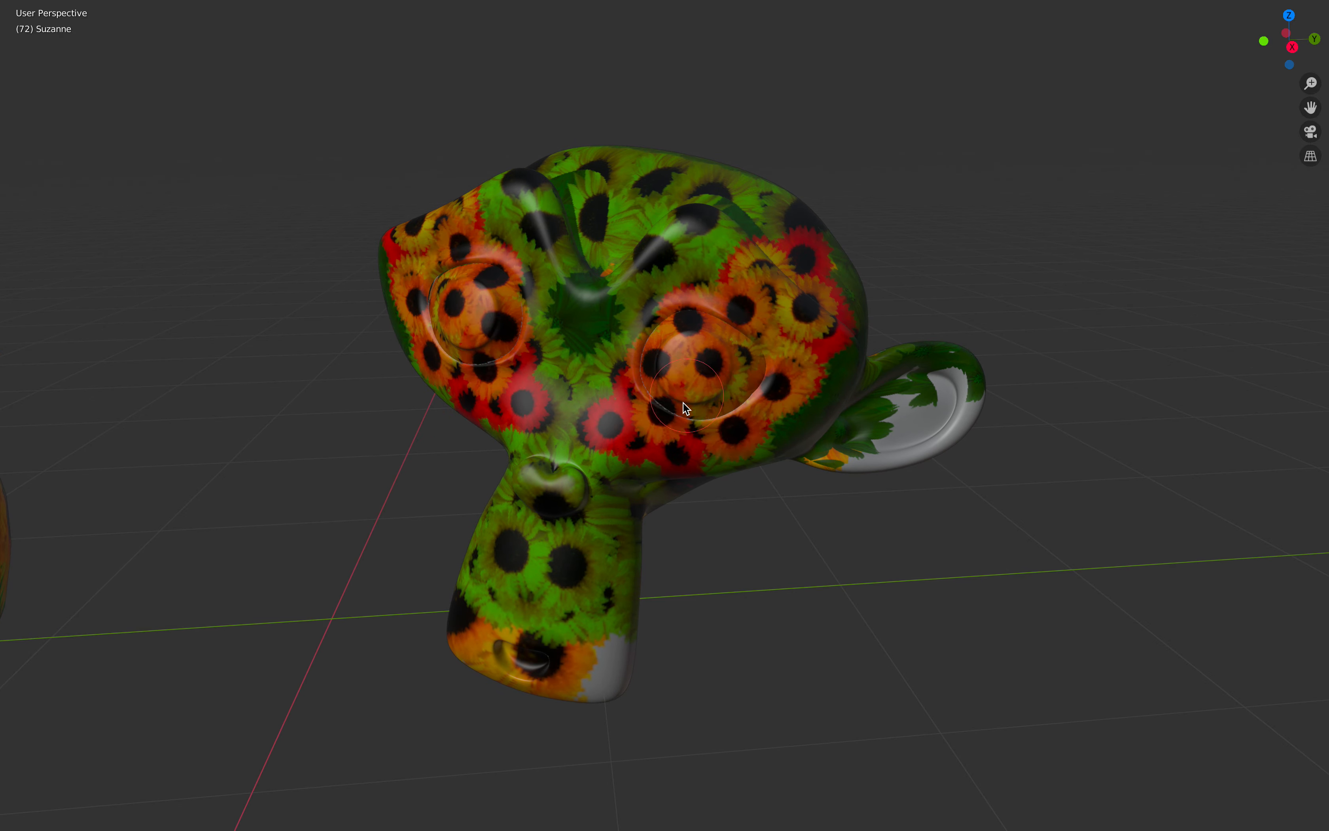
left_click_drag(683, 403, 681, 437)
middle_click_drag(659, 407, 702, 388)
key("Right")
mouse_move(702, 388)
left_mouse_down()
mouse_move(617, 577)
mouse_move(638, 623)
left_mouse_up()
middle_click_drag(758, 373, 697, 385)
Advance to frame 74 and paint yellow sunflowers over the sides and back of the monkey's head.
key("Right")
left_click_drag(697, 386, 721, 344)
mouse_move(721, 343)
middle_mouse_down()
mouse_move(633, 271)
mouse_move(715, 327)
middle_mouse_up()
left_click_drag(714, 327, 817, 358)
middle_click_drag(817, 357, 658, 343)
left_click_drag(658, 343, 703, 356)
middle_click_drag(702, 356, 669, 289)
mouse_move(669, 289)
left_mouse_down()
mouse_move(563, 223)
mouse_move(487, 452)
left_mouse_up()
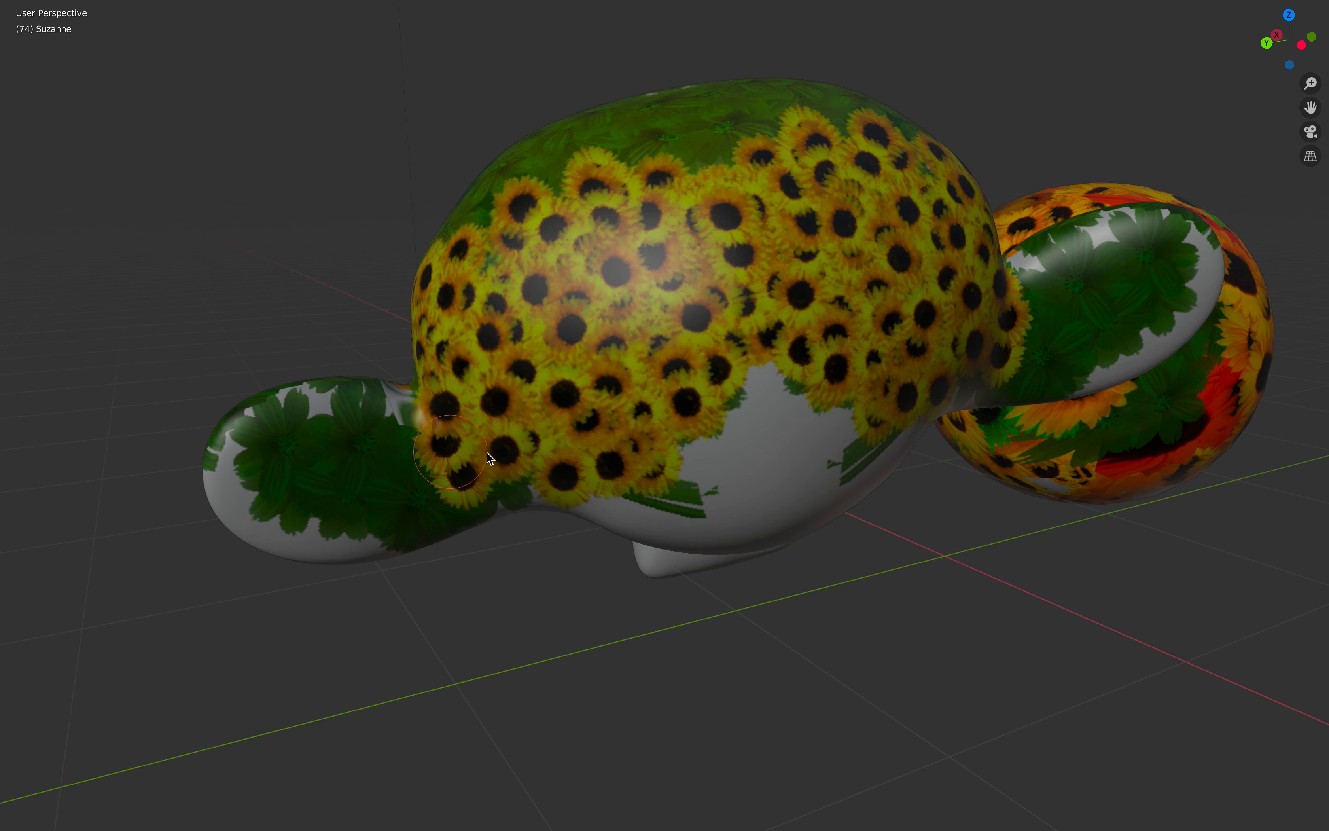
Extend the yellow sunflowers over the monkey's ears and the underside of its head.
middle_click_drag(487, 453, 521, 418)
mouse_move(522, 418)
left_mouse_down()
mouse_move(555, 411)
mouse_move(590, 453)
left_mouse_up()
middle_click_drag(590, 454, 816, 408)
left_click_drag(816, 408, 824, 378)
mouse_move(825, 378)
middle_mouse_down()
mouse_move(854, 379)
mouse_move(669, 432)
middle_mouse_up()
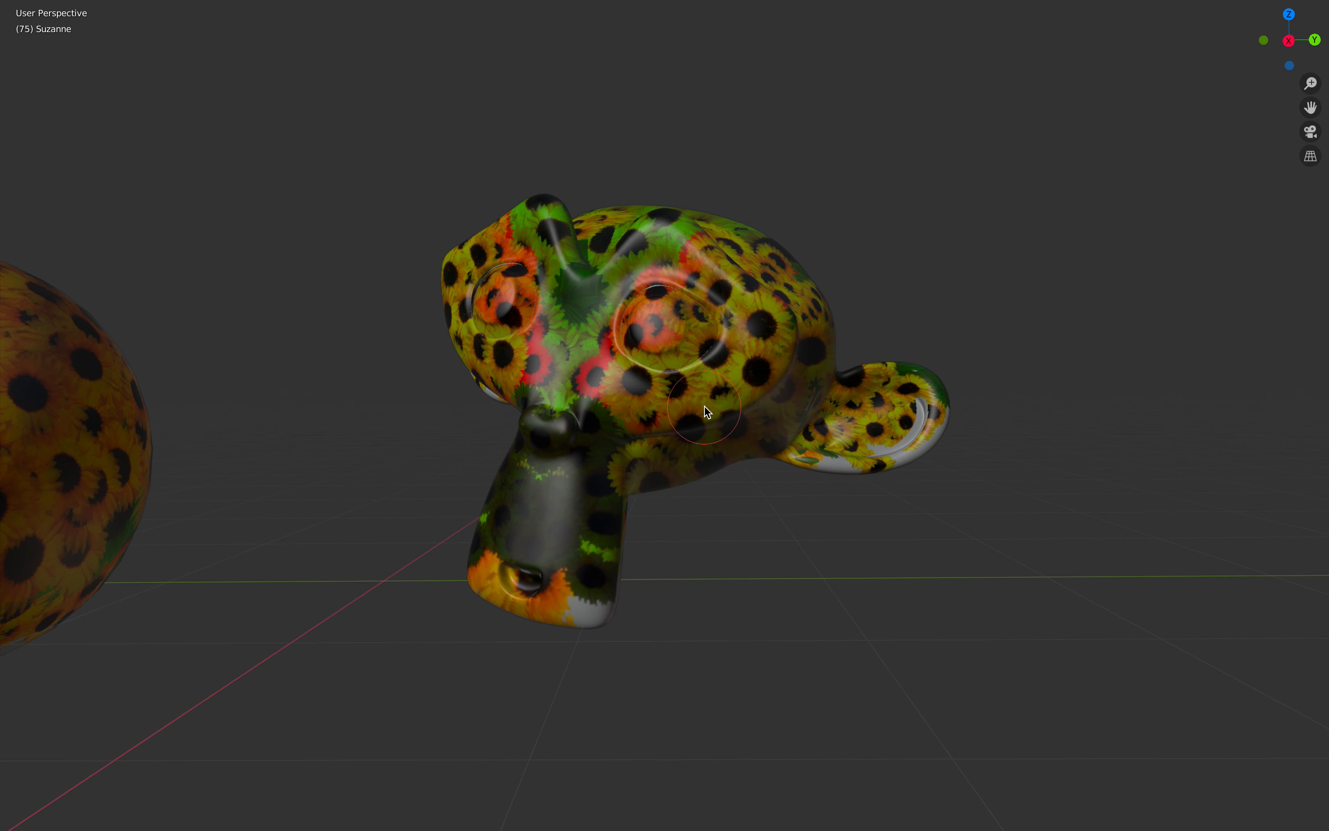
Advance through to frame 77, painting the muzzle and covering the eyes, brows and cheeks with red sunflowers.
left_click_drag(638, 441, 574, 577)
mouse_move(700, 330)
left_mouse_down()
mouse_move(783, 271)
mouse_move(528, 586)
left_mouse_up()
scroll(709, 322, "up", 3)
scroll(528, 586, "down", 3)
middle_click_drag(528, 587, 522, 615)
mouse_move(522, 615)
left_mouse_down()
mouse_move(514, 646)
mouse_move(549, 577)
left_mouse_up()
middle_click_drag(549, 577, 636, 470)
mouse_move(636, 470)
left_mouse_down()
mouse_move(733, 278)
mouse_move(686, 327)
left_mouse_up()
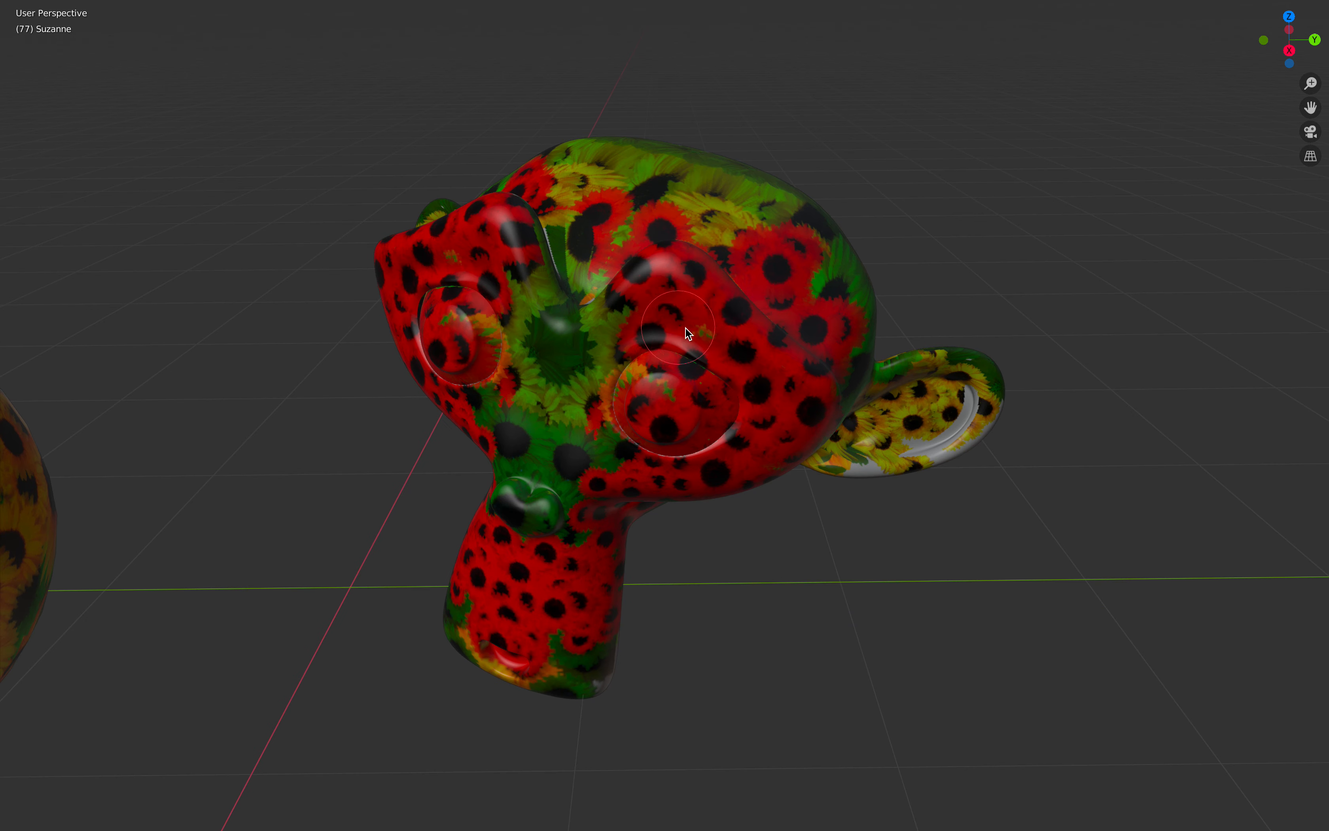
middle_click_drag(685, 328, 719, 312)
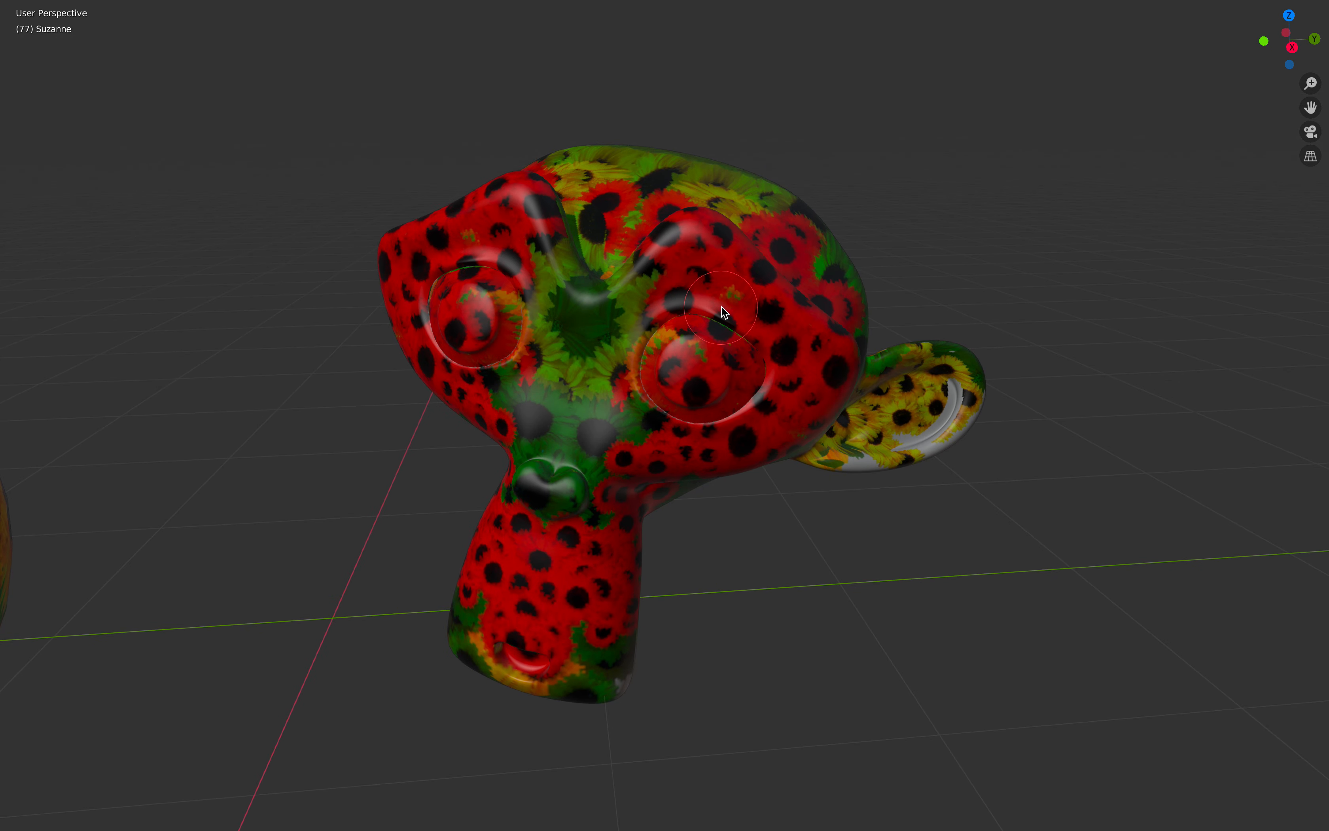
Restore the full editor layout, start animation playback and paint the monkey's face with the changing flowers and colors.
key("ctrl+alt+space")
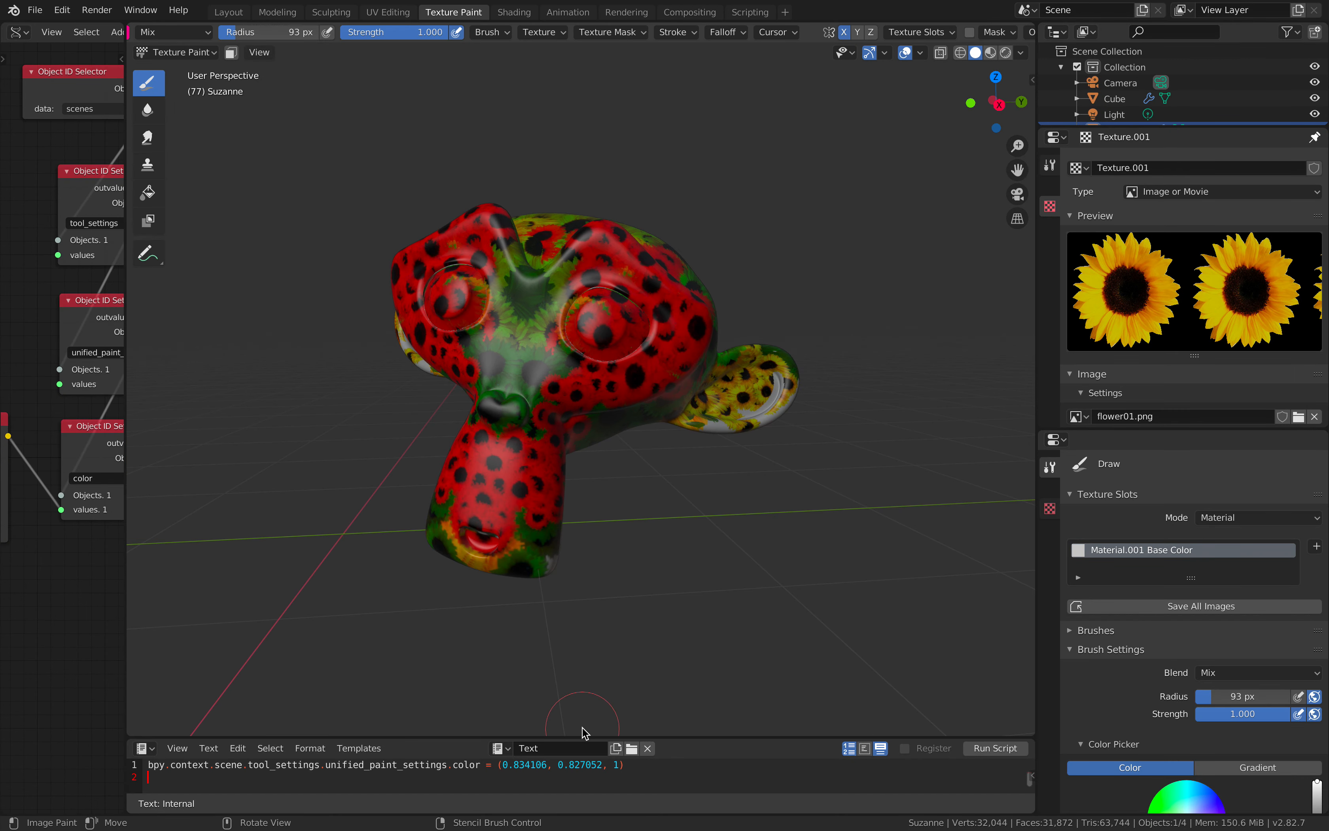
left_click_drag(591, 736, 591, 722)
key("space")
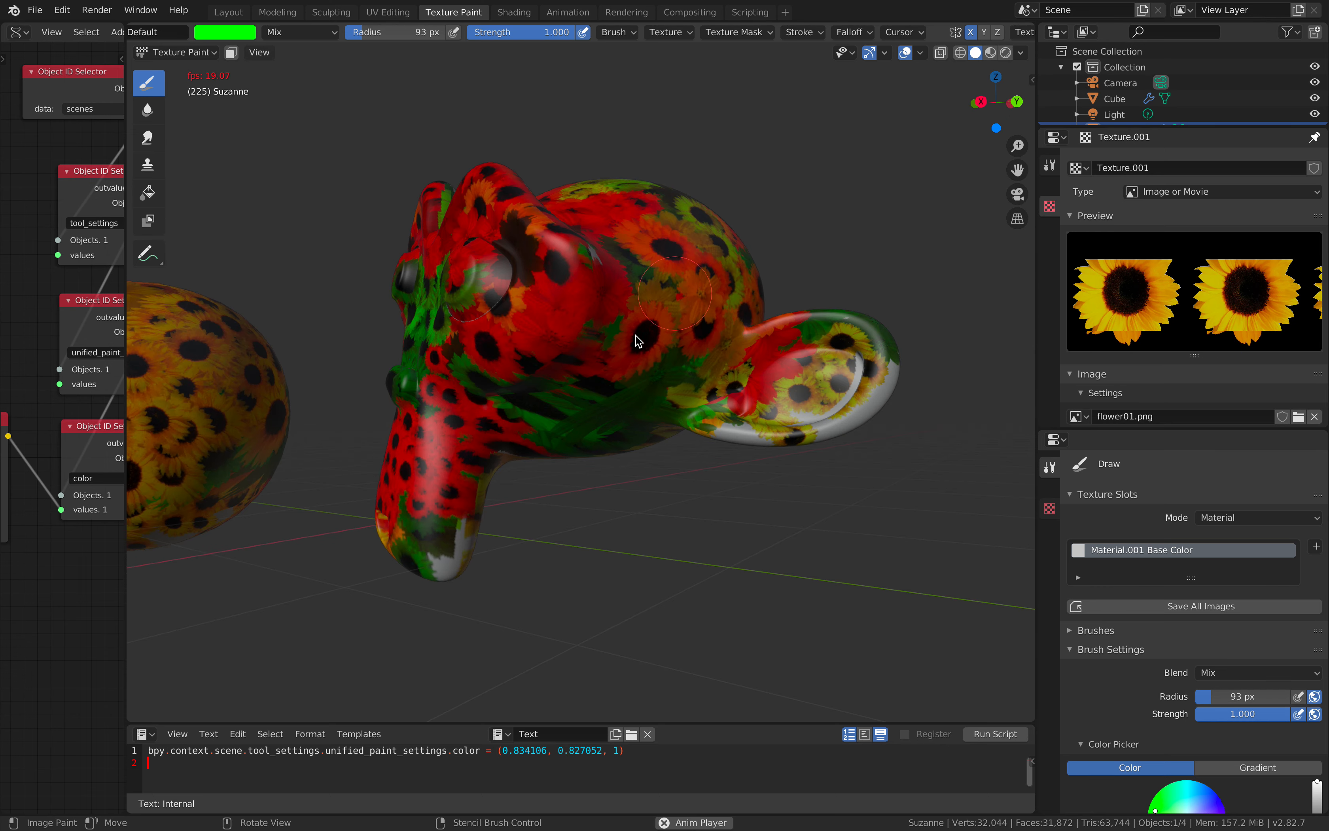
scroll(529, 424, "up", 4)
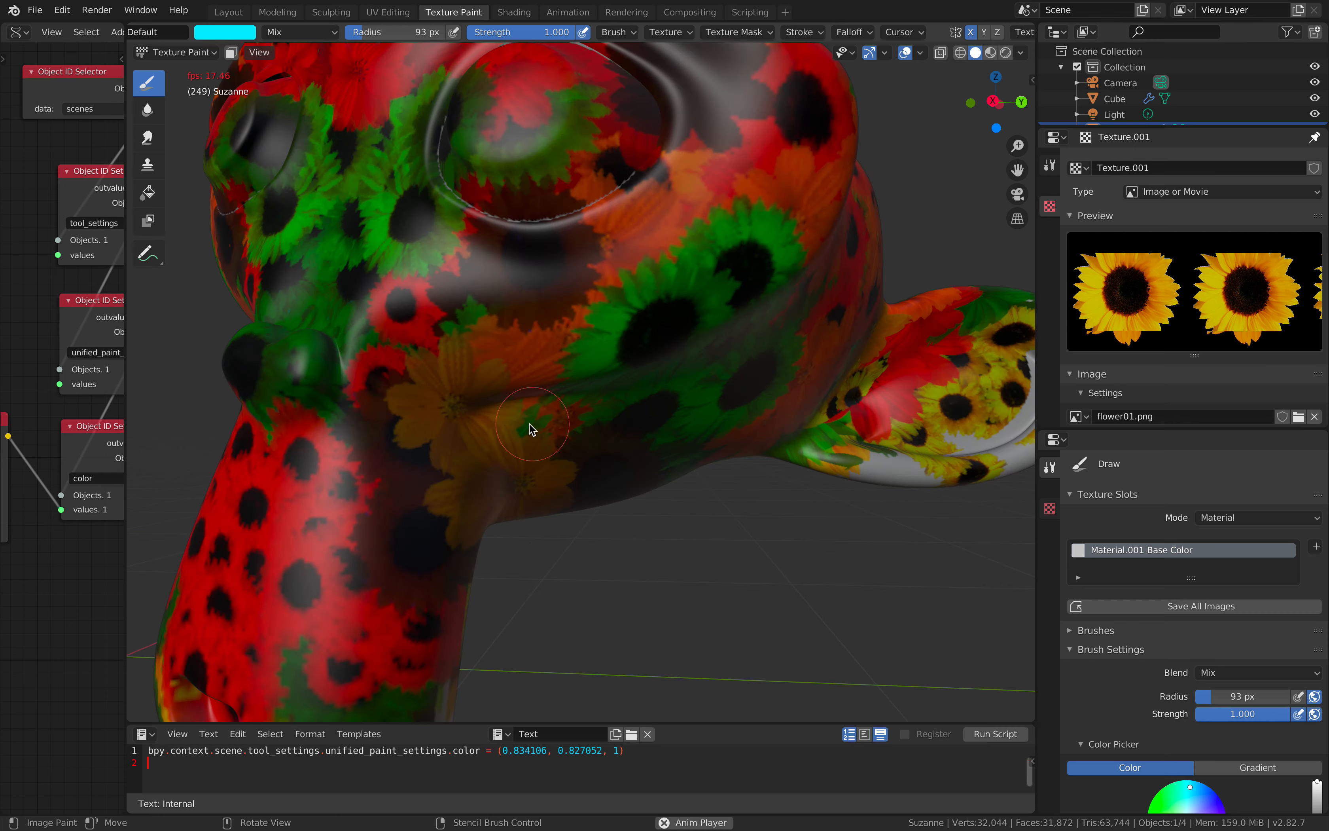
scroll(539, 446, "down", 4)
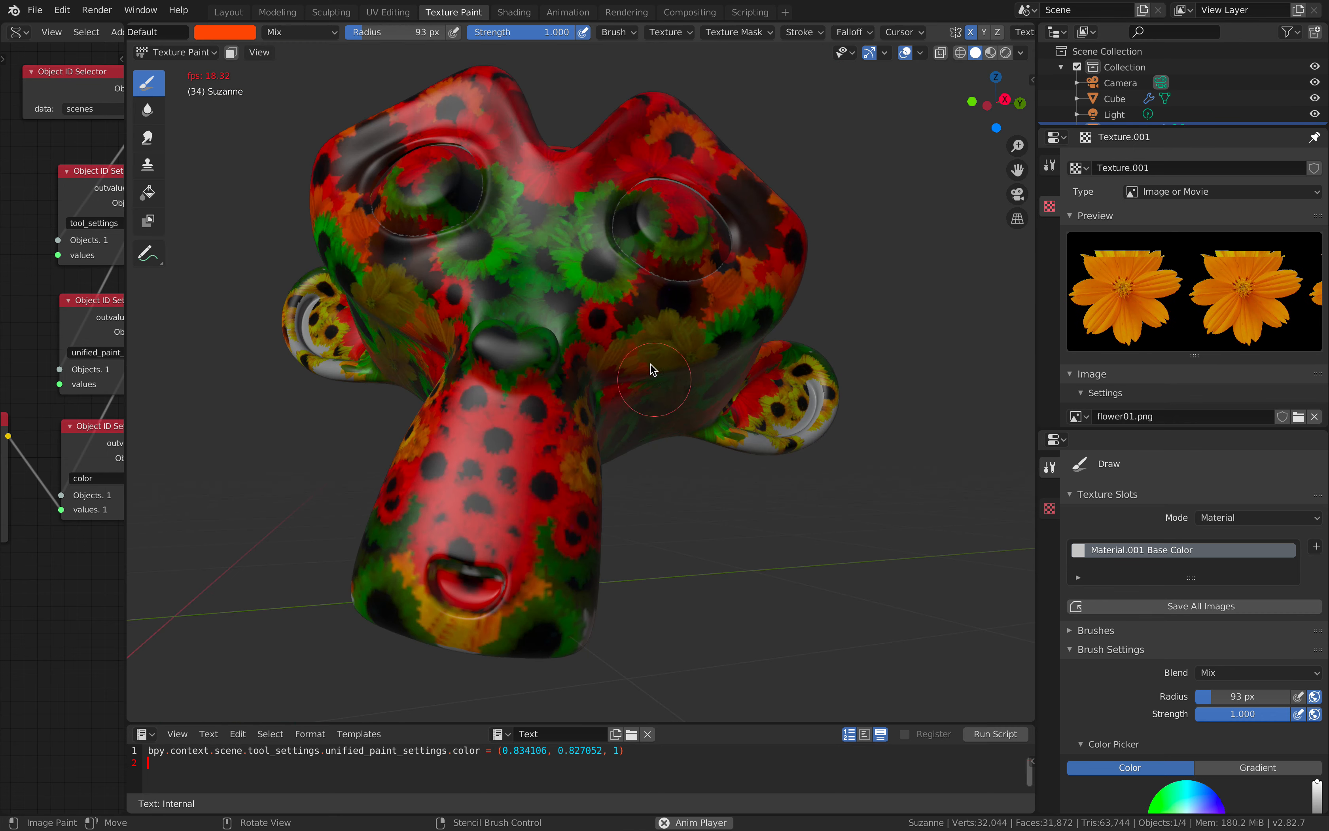
middle_click_drag(573, 553, 705, 413)
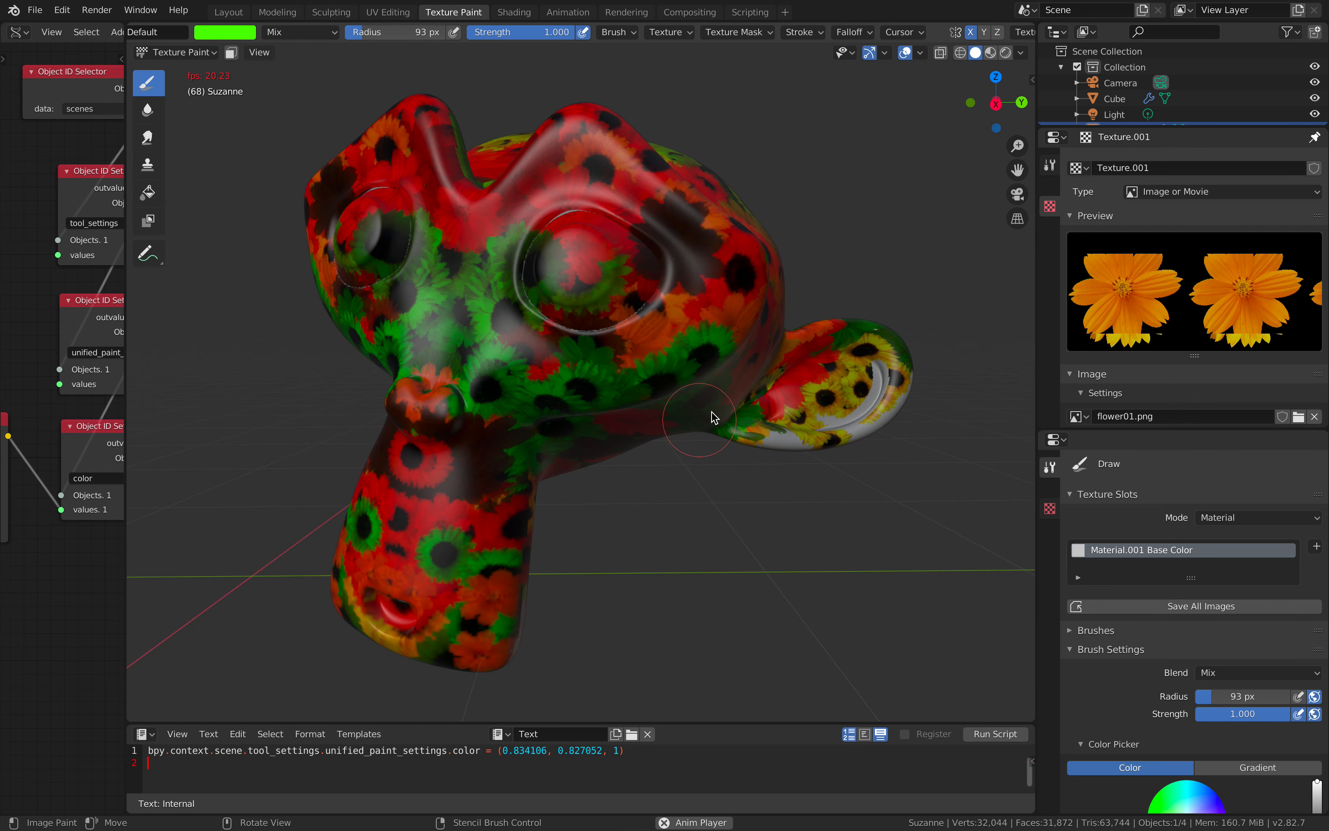
Paint flowers around the ear and the back of the head while the animation keeps playing.
middle_click_drag(677, 353, 754, 407)
left_click_drag(754, 407, 745, 385)
mouse_move(738, 351)
middle_mouse_down()
mouse_move(588, 322)
mouse_move(507, 337)
middle_mouse_up()
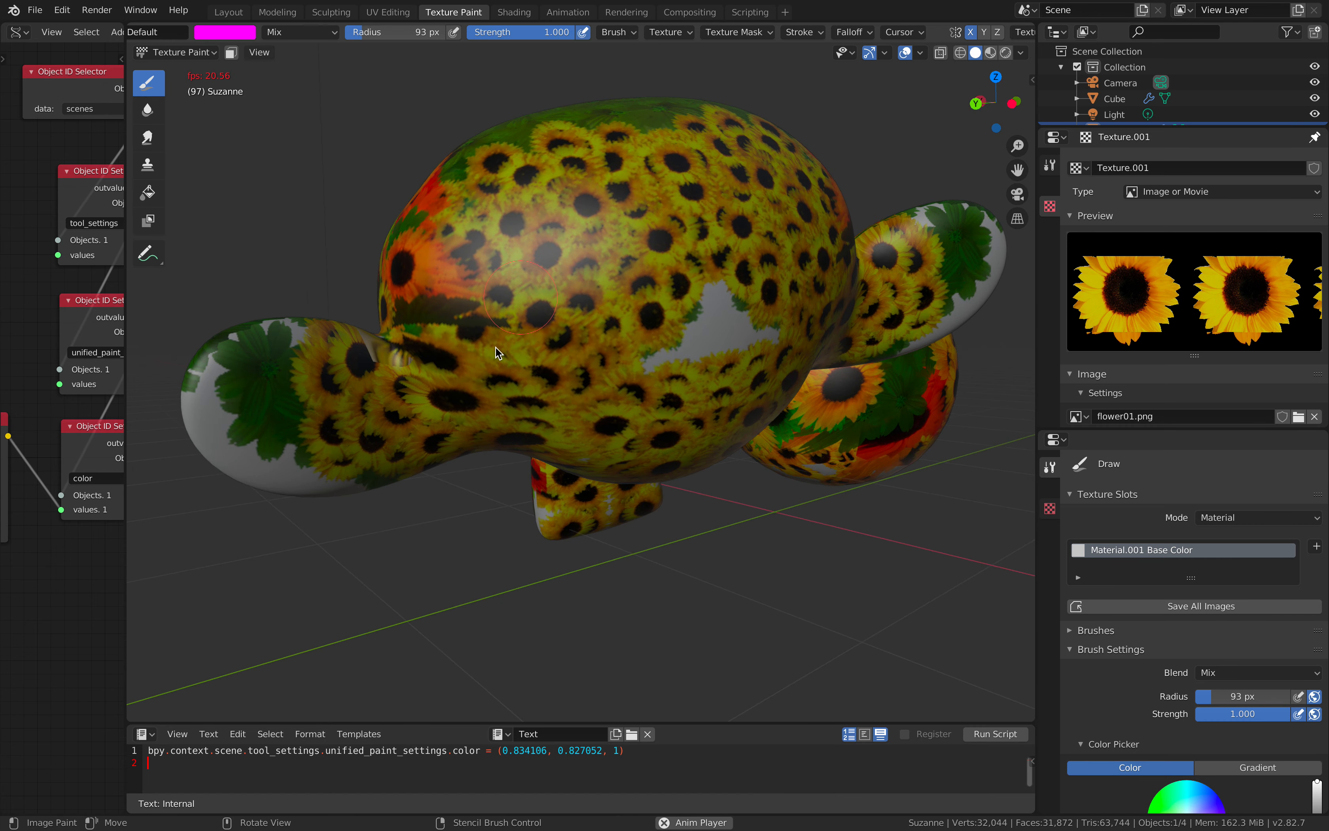
mouse_move(496, 346)
left_mouse_down()
mouse_move(357, 411)
mouse_move(667, 329)
mouse_move(642, 358)
left_mouse_up()
mouse_move(642, 357)
middle_mouse_down()
mouse_move(786, 355)
mouse_move(660, 349)
mouse_move(661, 338)
middle_mouse_up()
Stop the animation playback and widen the Sverchok node editor.
key("space")
scroll(661, 337, "down", 2)
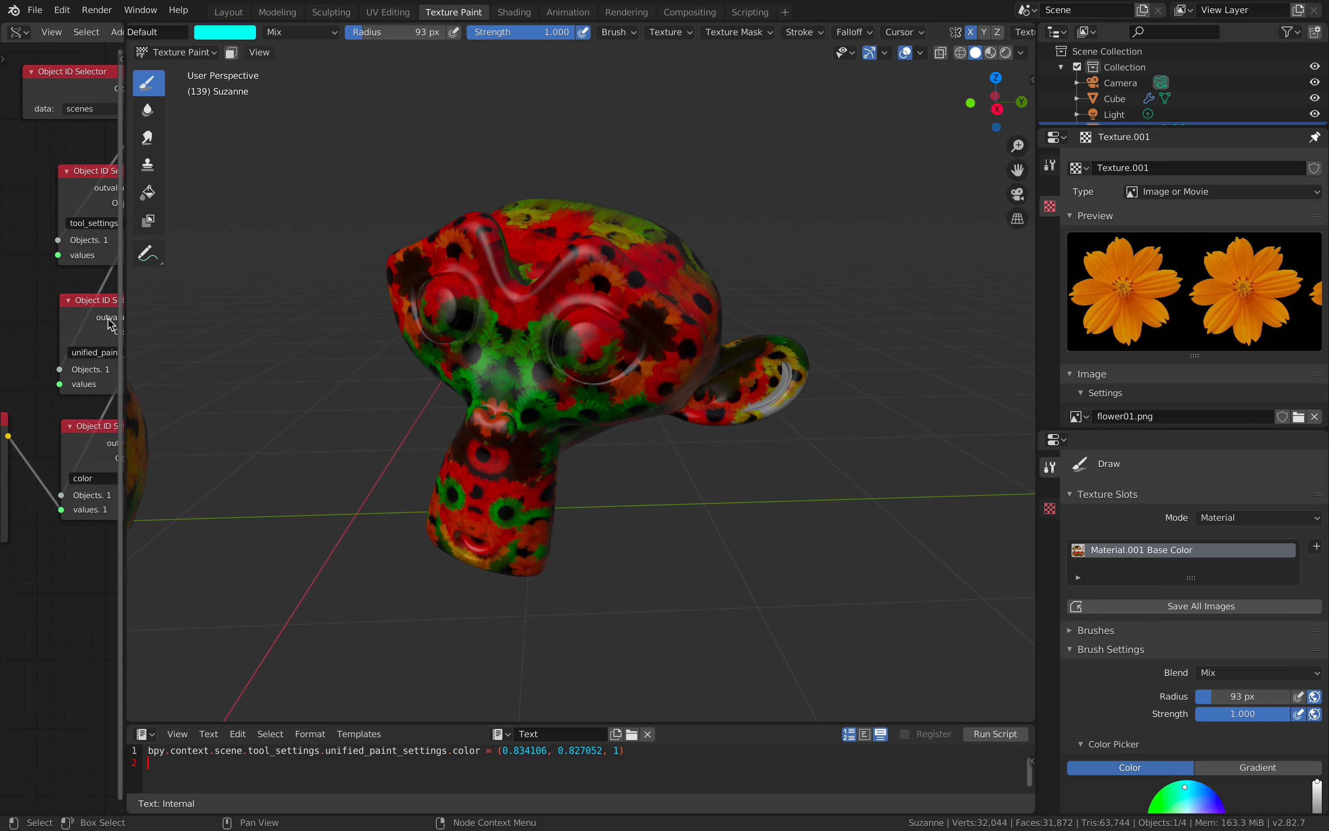
left_click_drag(125, 270, 190, 277)
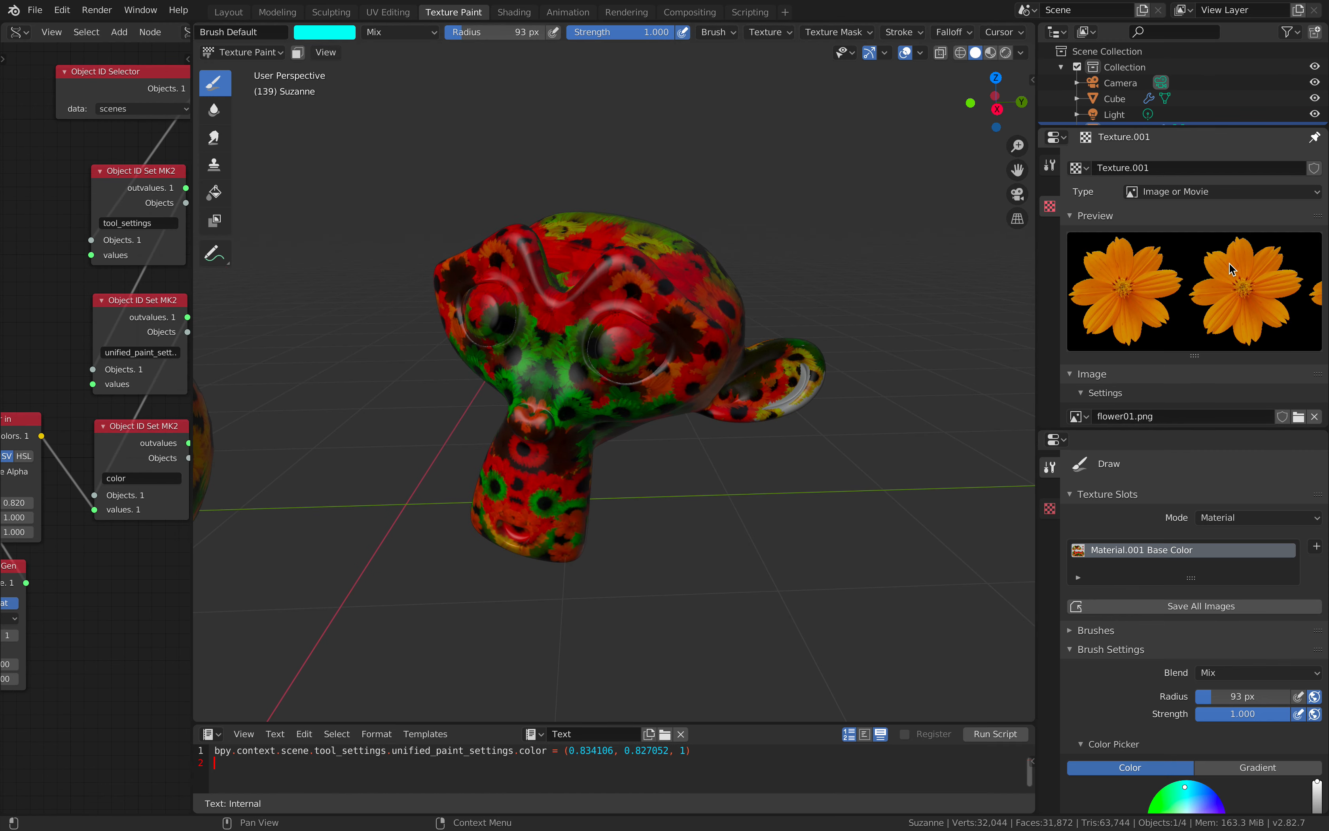
scroll(1174, 301, "down", 1)
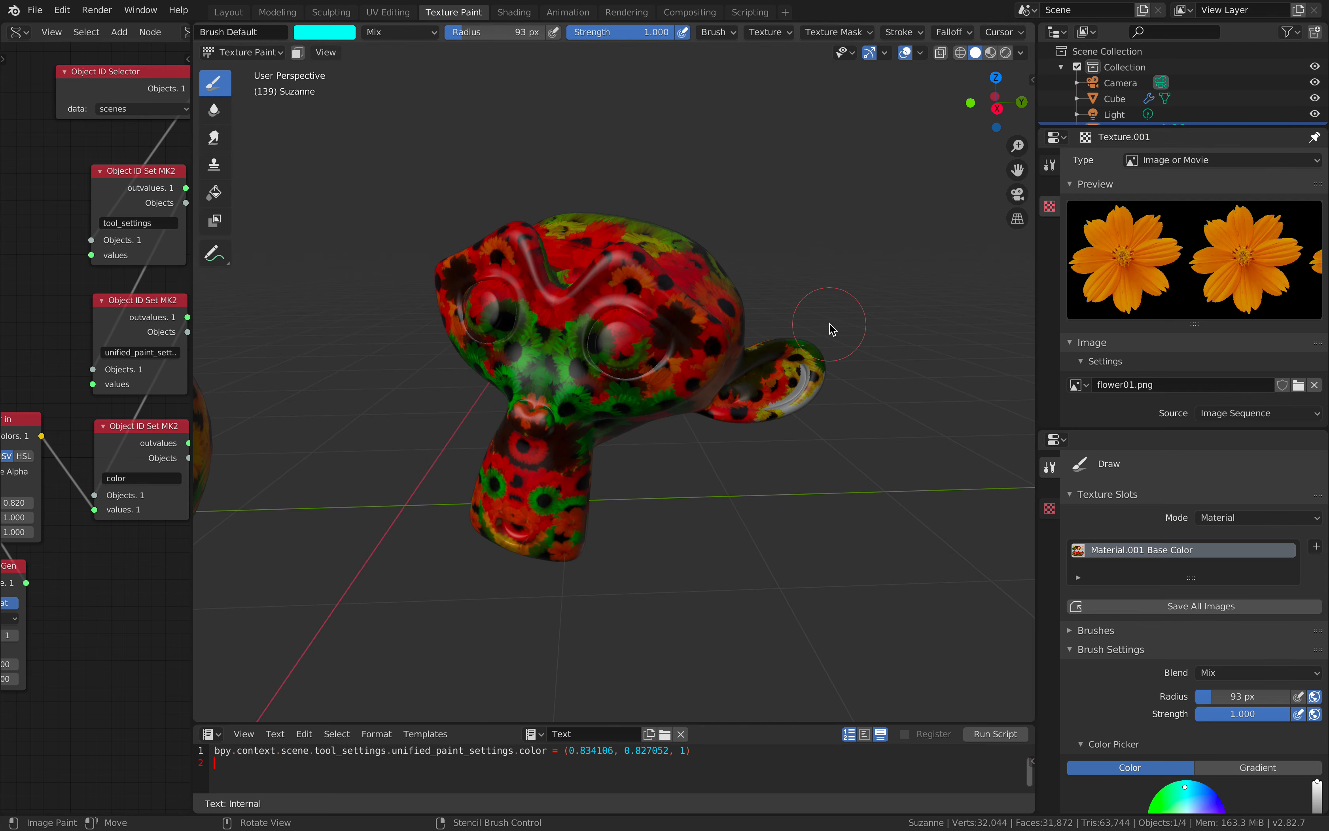
Maximize the viewport, paint the monkey's face and ears with flowers during animation playback, and restore the layout.
key("ctrl+alt+space")
scroll(759, 340, "up", 5)
scroll(785, 321, "down", 6)
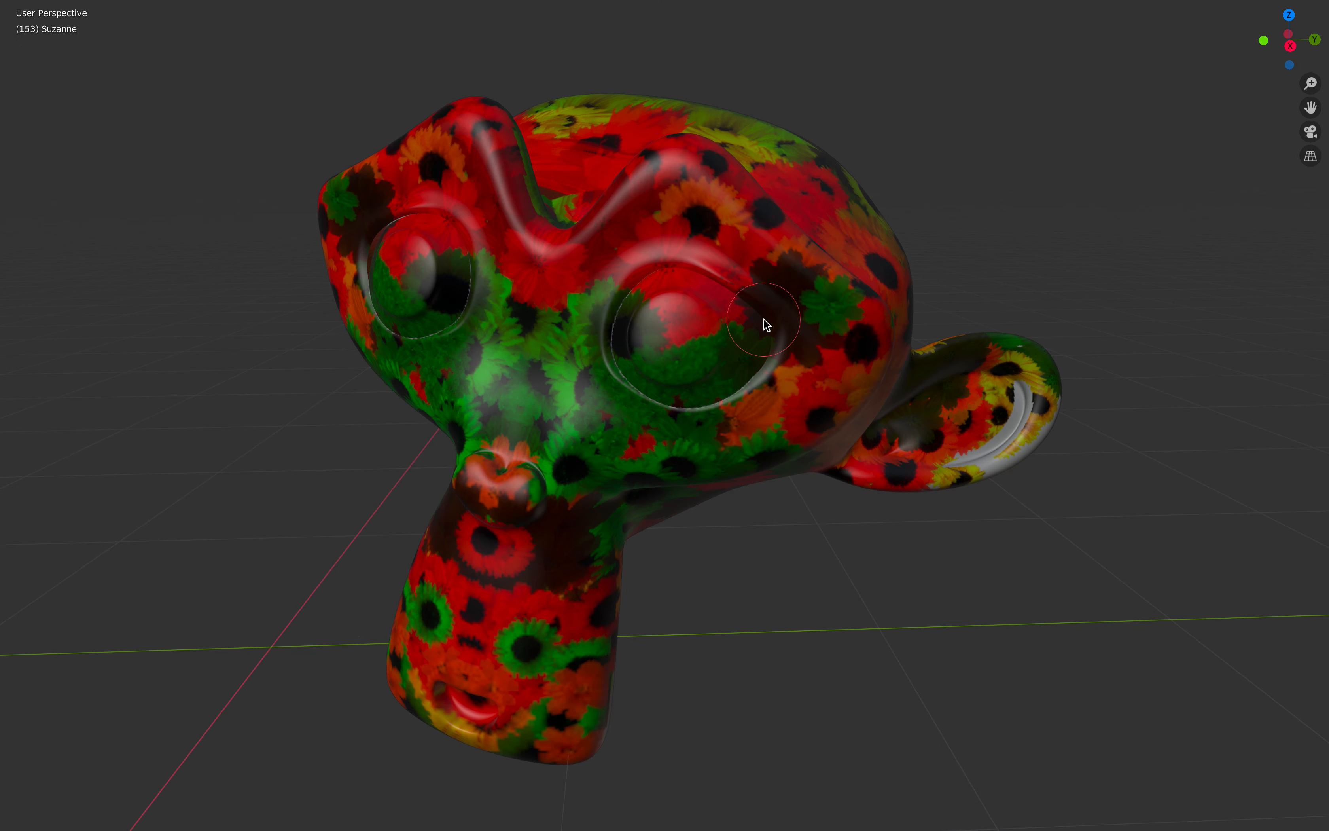
middle_click_drag(771, 273, 699, 299)
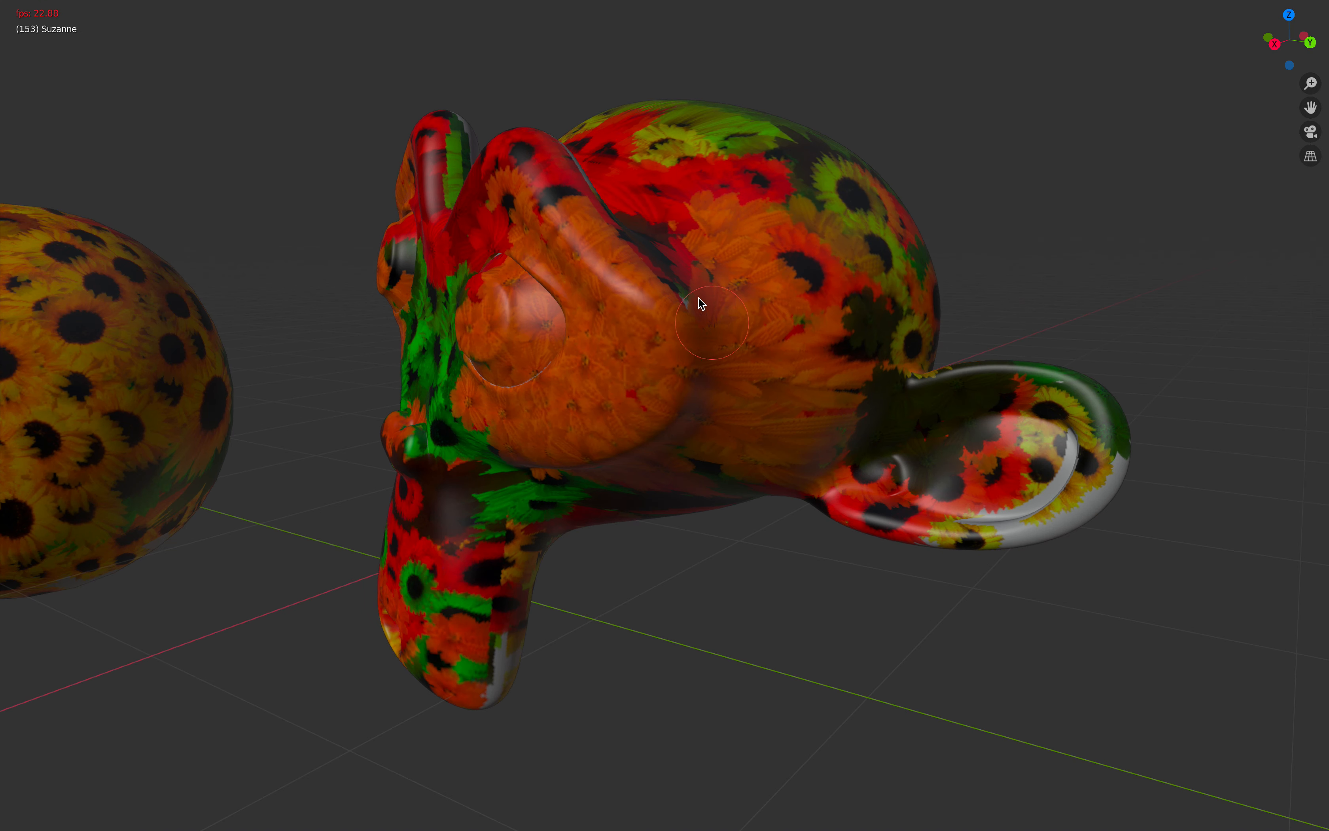
middle_click_drag(462, 431, 638, 380)
middle_click_drag(700, 548, 765, 411)
key("ctrl+alt+space")
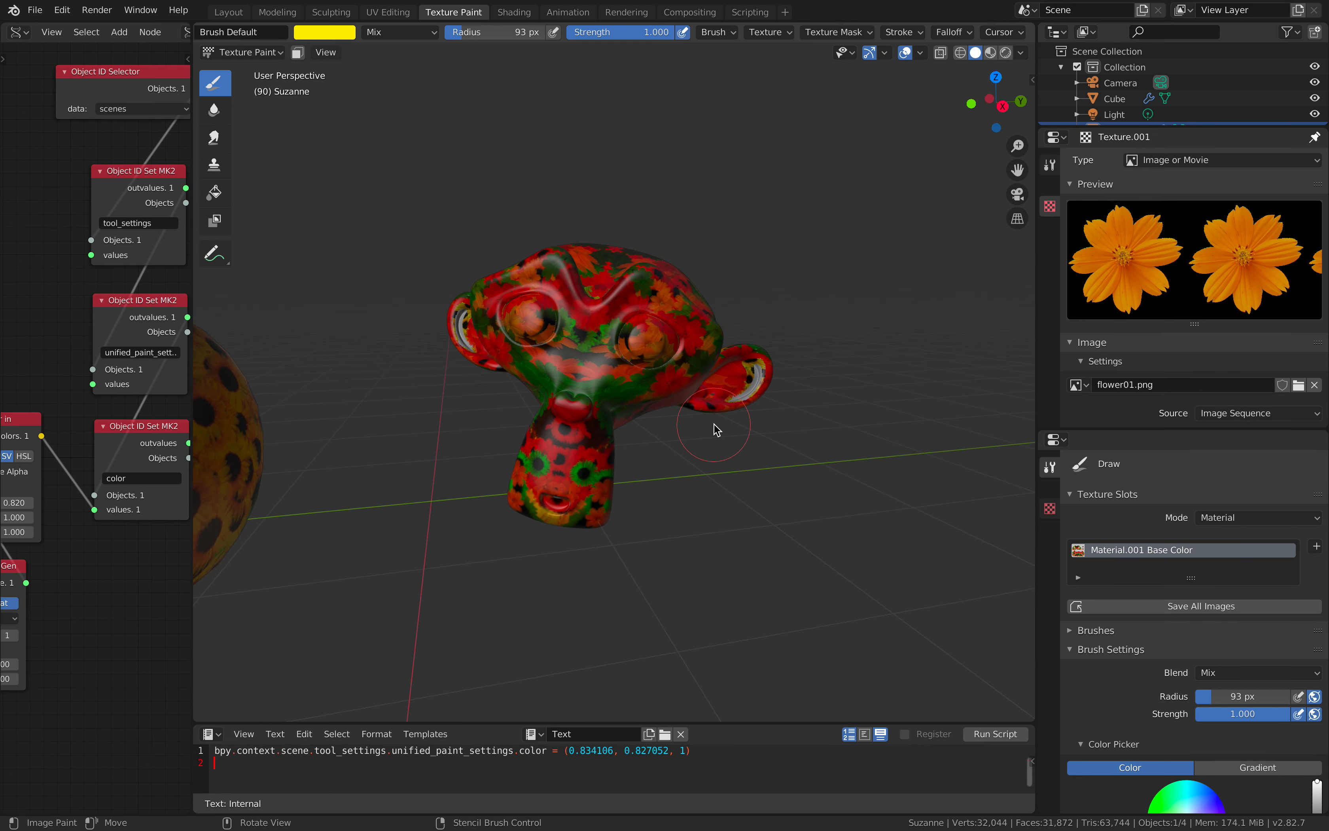
Paint large sunflowers over the monkey's face, ears and muzzle at frame 90.
scroll(727, 431, "up", 10)
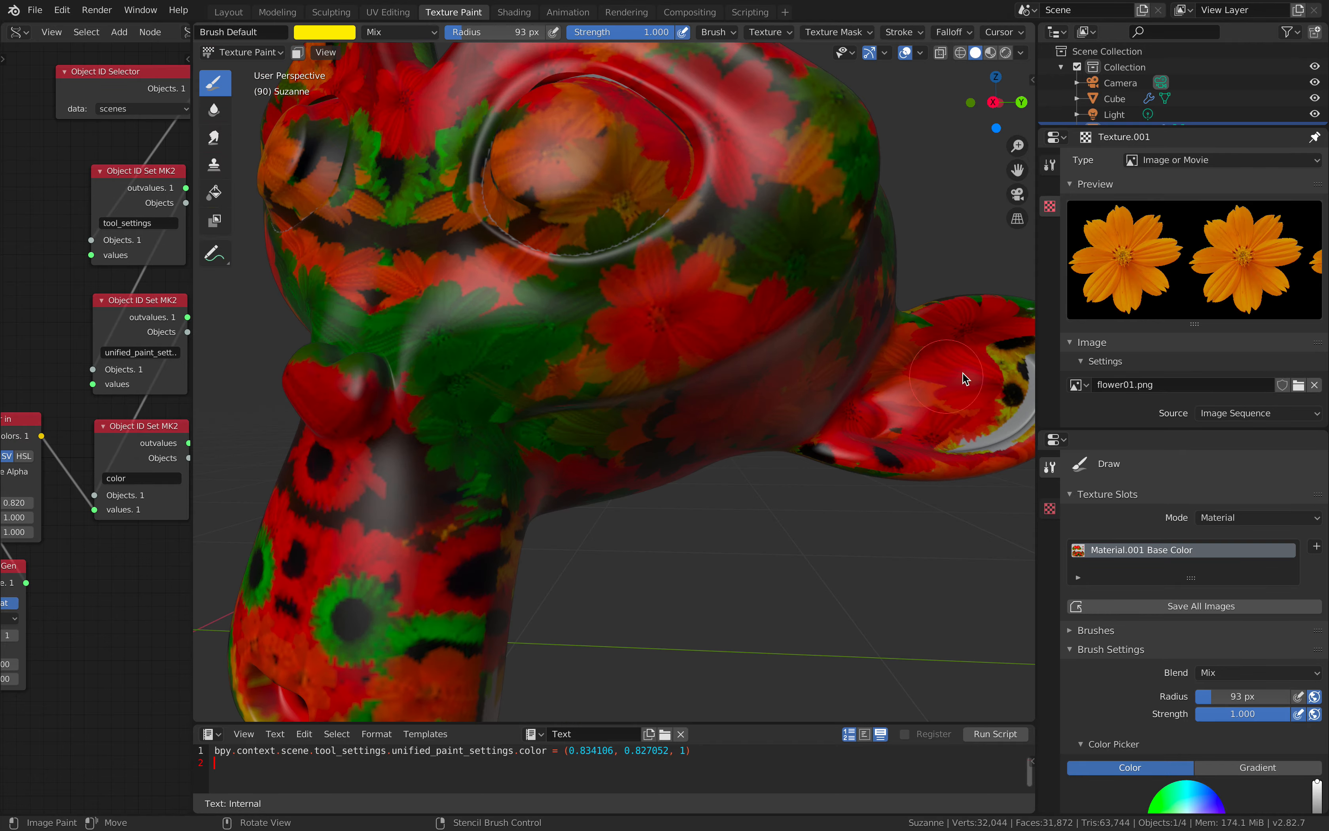
middle_click_drag(874, 366, 722, 348)
scroll(667, 267, "down", 5)
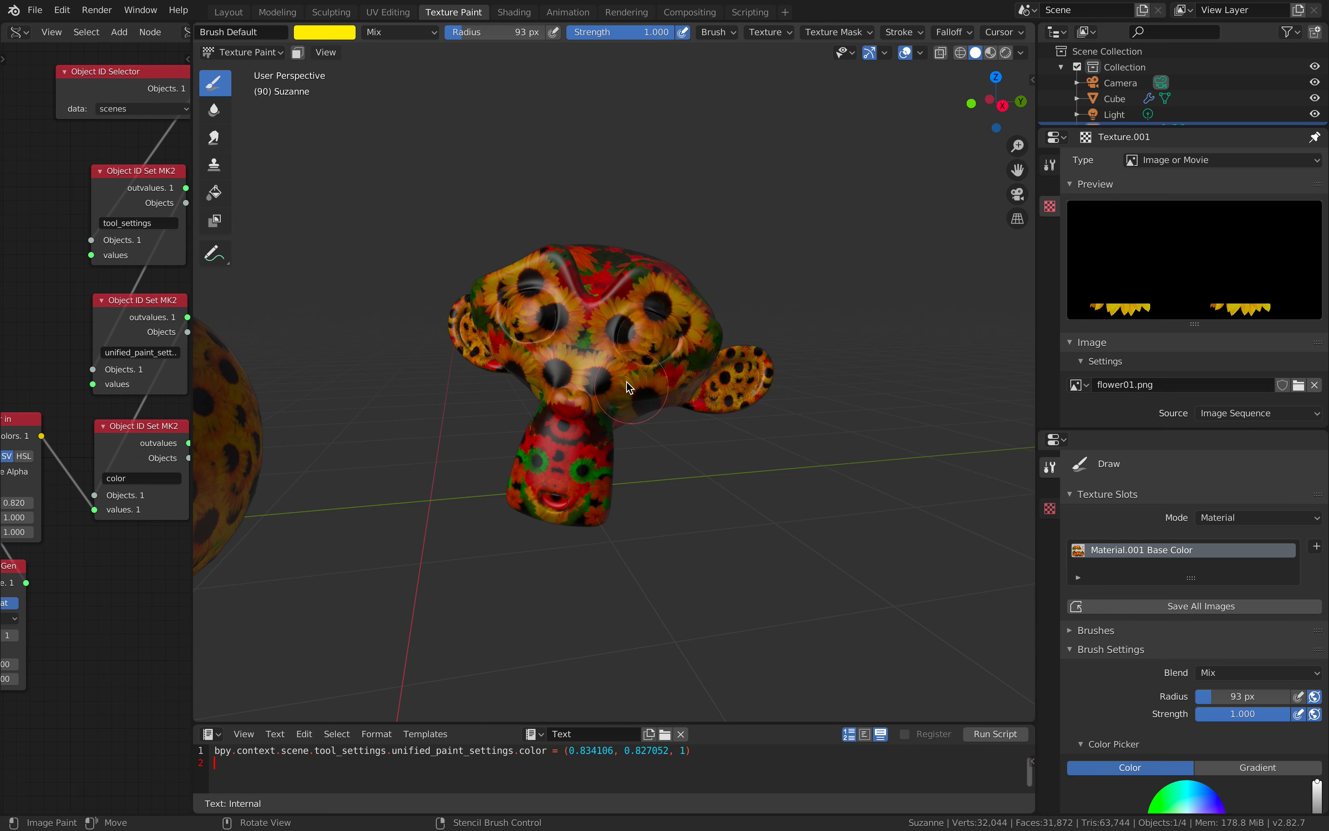
middle_click_drag(594, 442, 575, 413)
scroll(570, 432, "up", 3)
left_click_drag(527, 511, 592, 405)
mouse_move(592, 405)
middle_mouse_down()
mouse_move(646, 422)
mouse_move(704, 377)
mouse_move(641, 320)
middle_mouse_up()
scroll(646, 422, "up", 2)
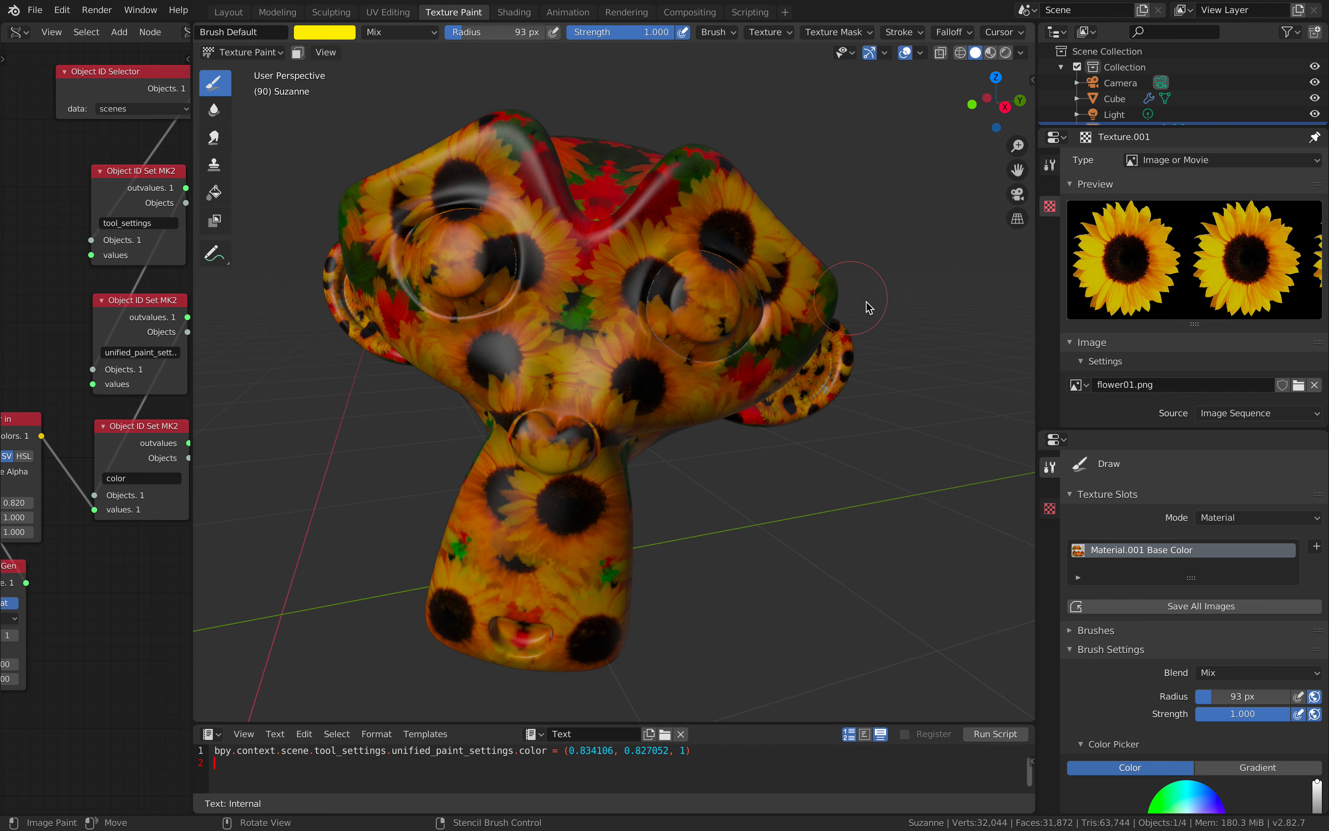
middle_click_drag(704, 274, 653, 291)
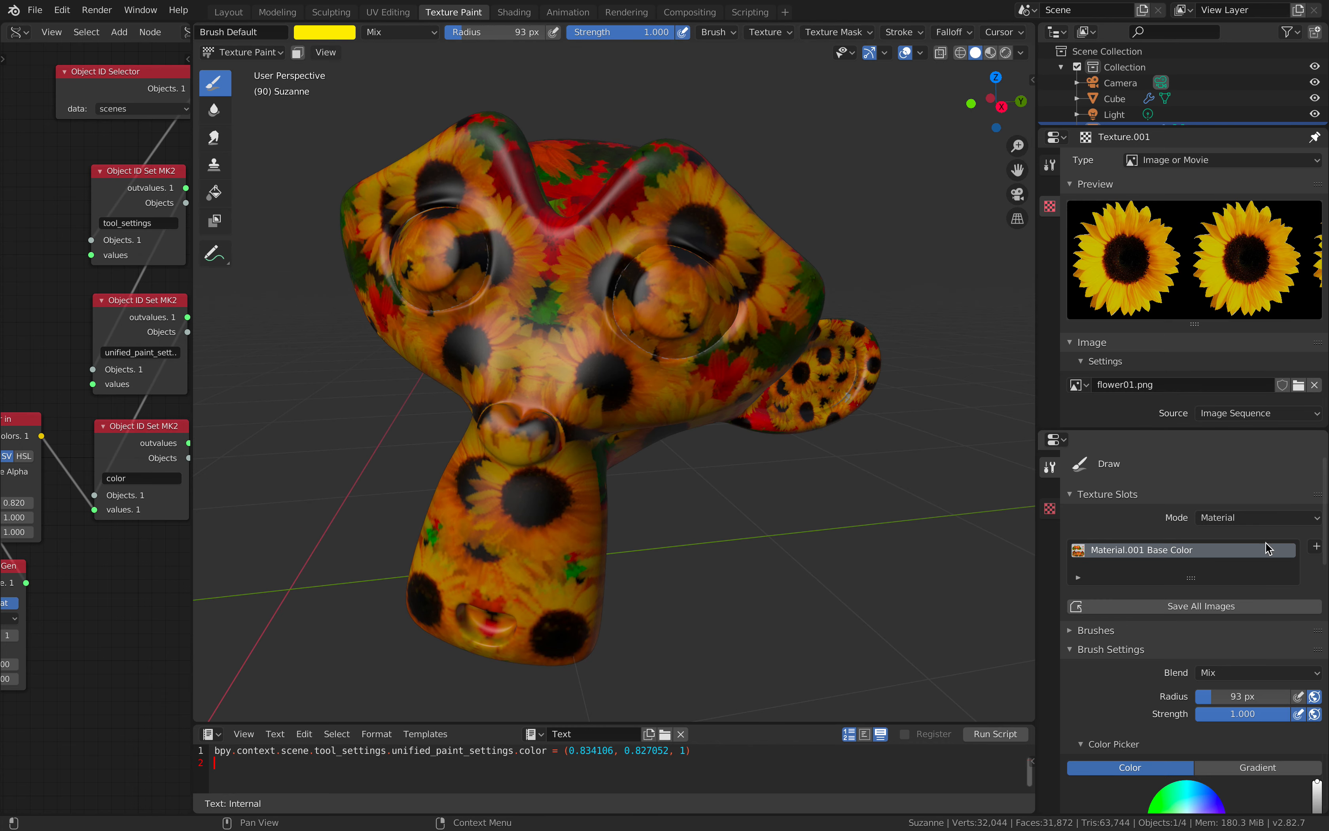
Enlarge the texture slot list and add a Metallic slot with a blank black 1024 × 1024 px image.
left_click_drag(1192, 581, 1202, 624)
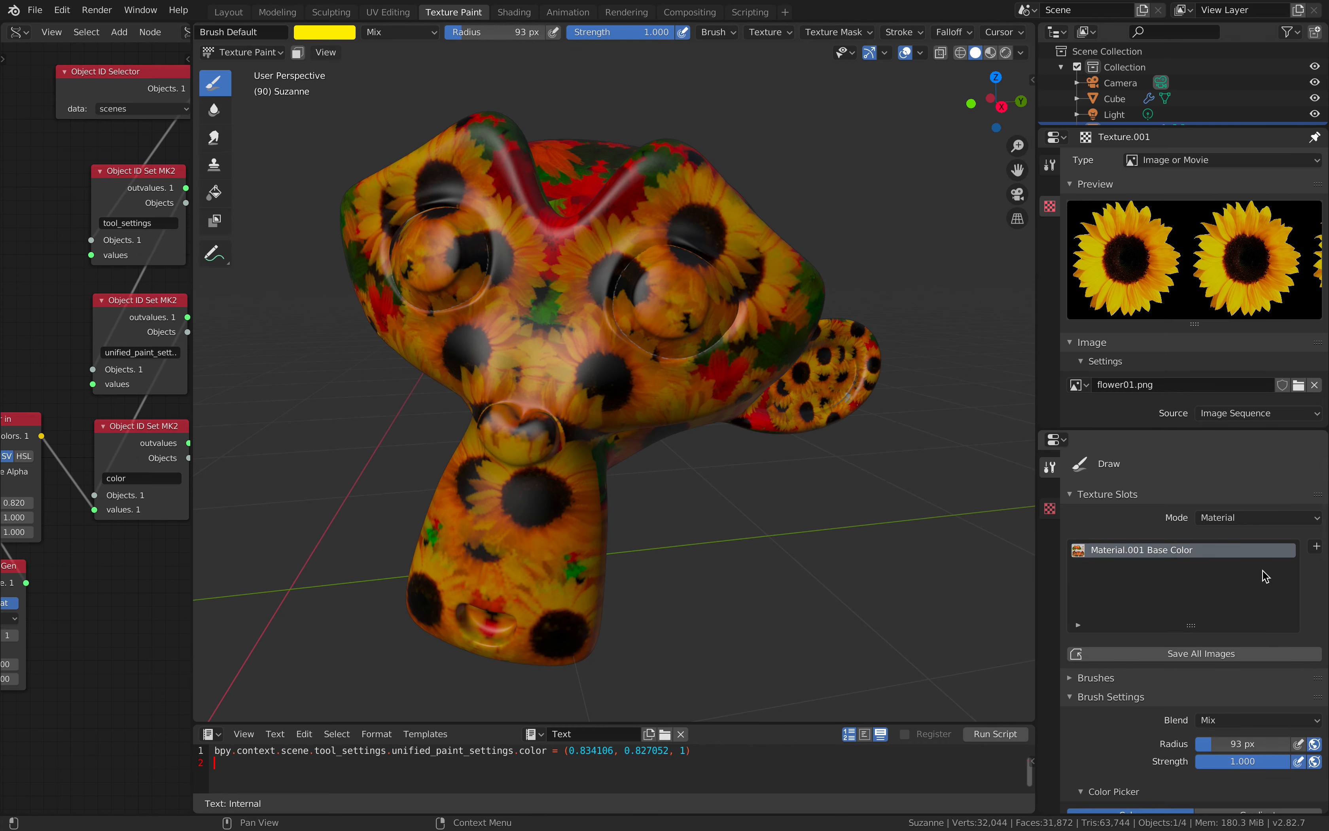
left_click(1317, 547)
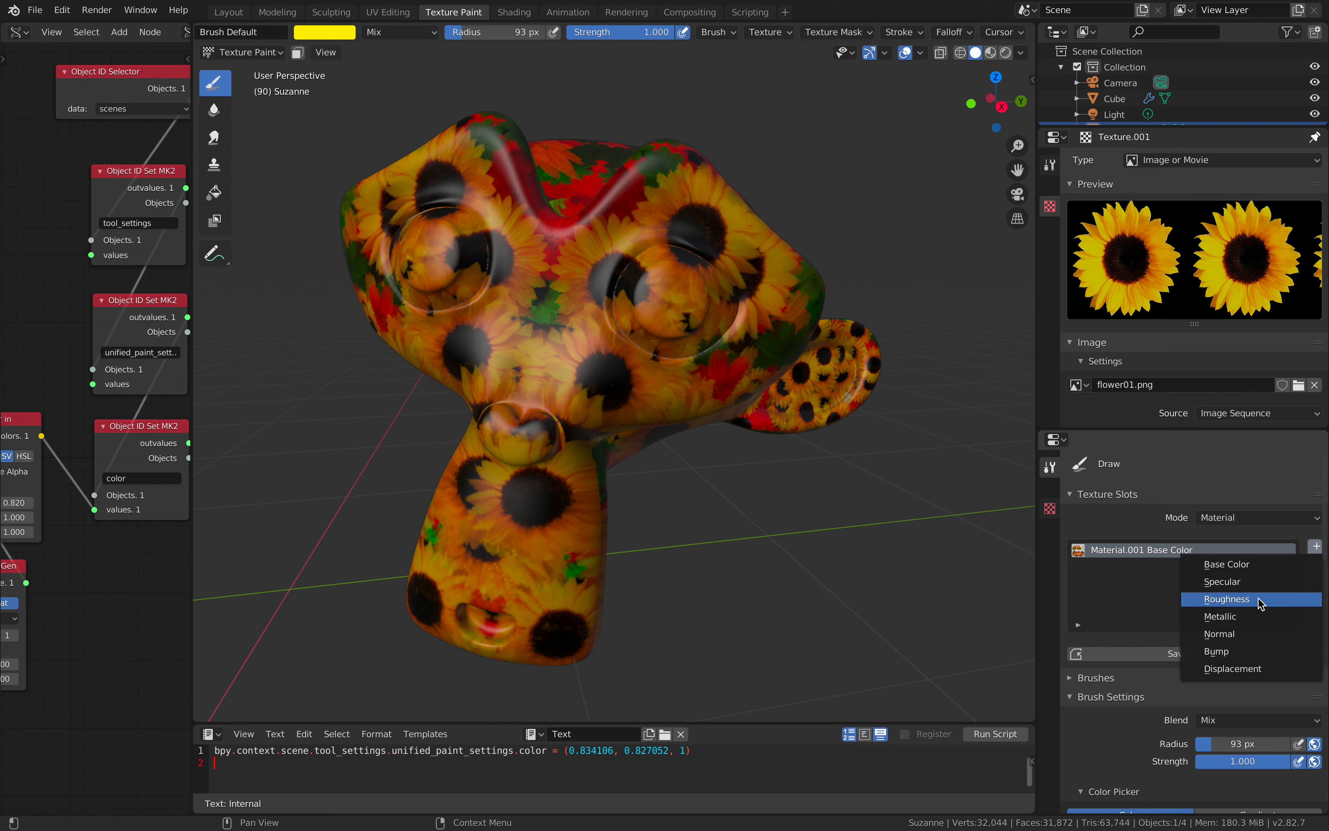
left_click(1258, 617)
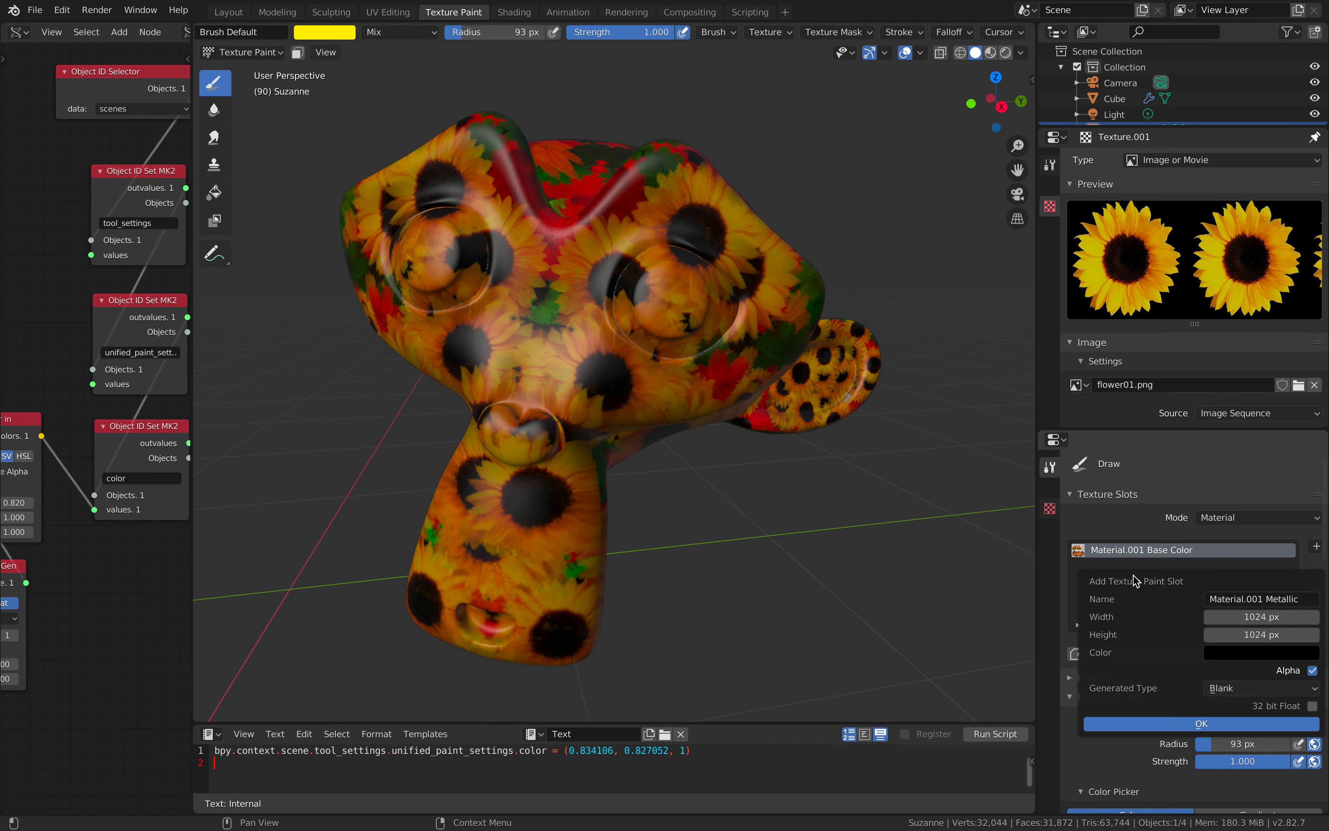
left_click(1199, 725)
Paint flowers on the Metallic slot over the face, head side and muzzle, playing the animation partway and stopping it.
mouse_move(617, 306)
left_mouse_down()
mouse_move(712, 309)
mouse_move(768, 270)
left_mouse_up()
middle_click_drag(840, 255, 763, 217)
left_click_drag(682, 300, 490, 420)
middle_click_drag(556, 427, 659, 384)
key("space")
mouse_move(674, 317)
left_mouse_down()
mouse_move(667, 295)
mouse_move(697, 269)
left_mouse_up()
middle_click_drag(711, 291, 593, 277)
mouse_move(593, 219)
left_mouse_down()
mouse_move(666, 316)
mouse_move(697, 318)
mouse_move(564, 349)
left_mouse_up()
mouse_move(564, 348)
middle_mouse_down()
mouse_move(672, 356)
mouse_move(711, 343)
middle_mouse_up()
key("space")
left_click_drag(582, 357, 543, 518)
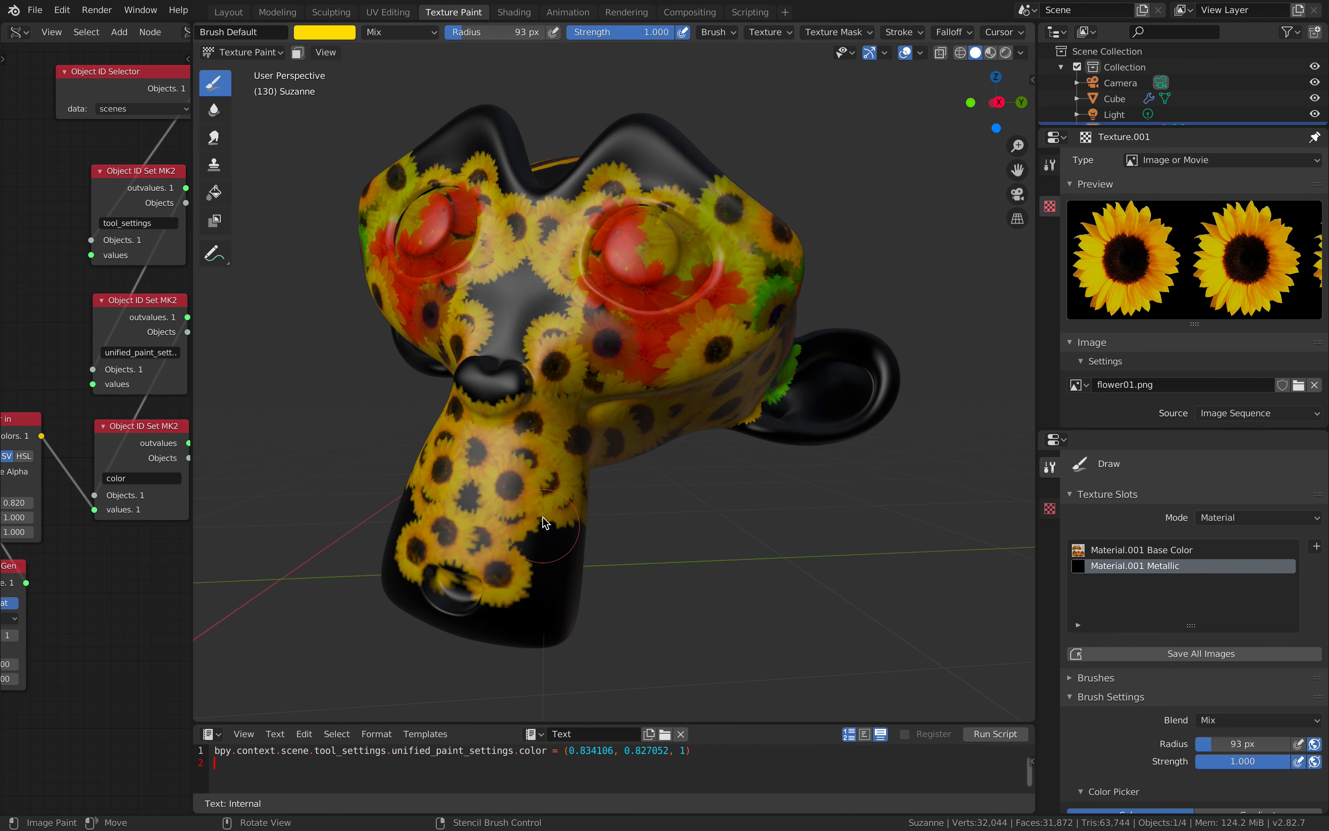
Switch the viewport to Material Preview shading and view the painted monkey.
left_click(992, 52)
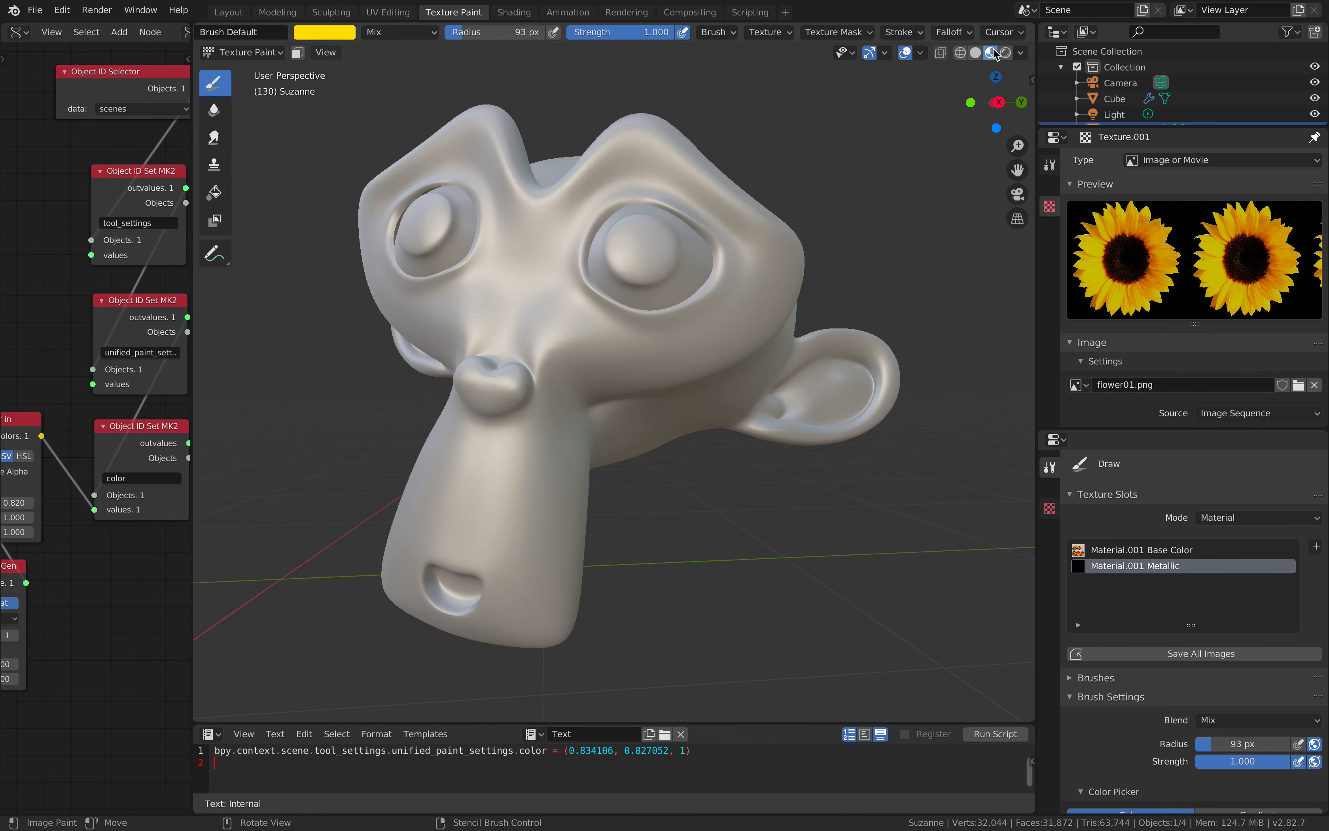
middle_click_drag(794, 235, 923, 326)
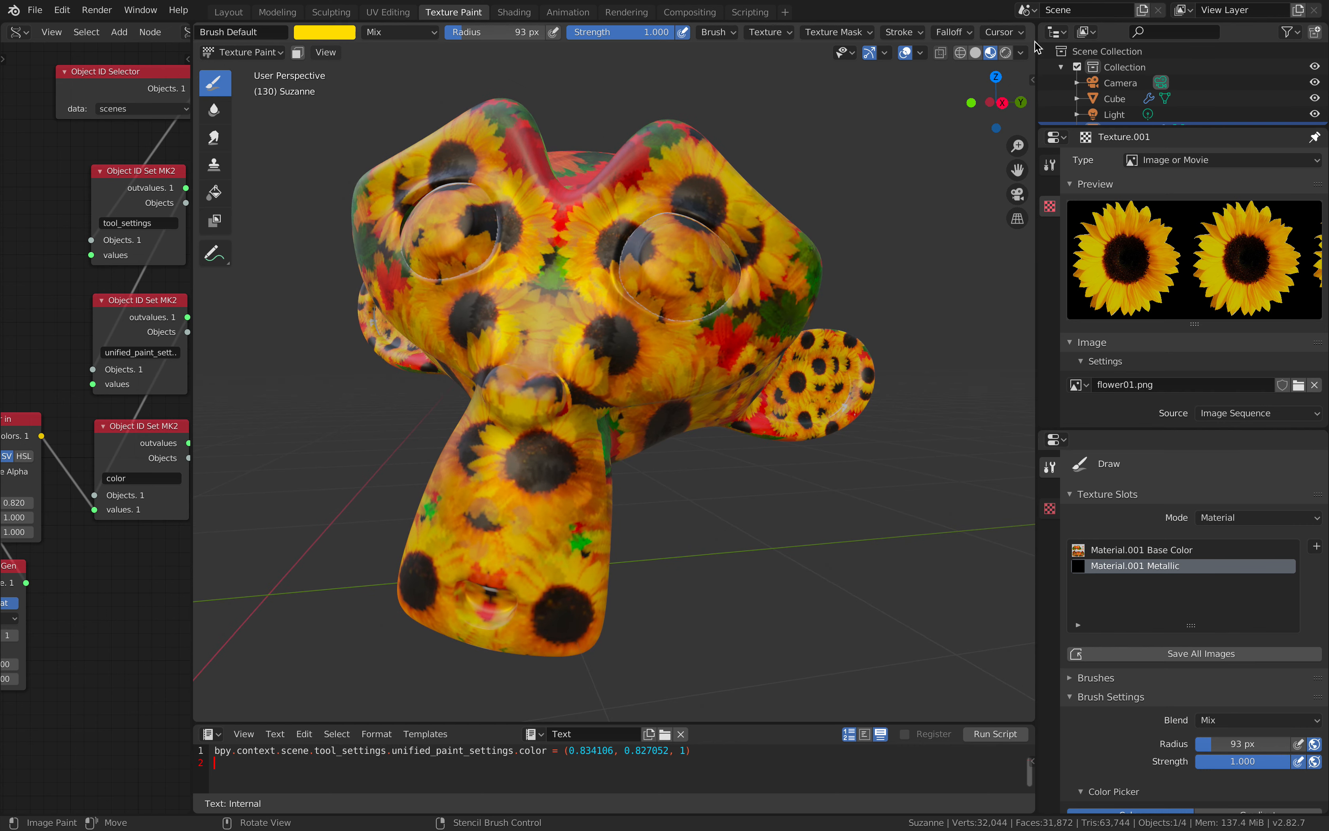
Split the 3D viewport horizontally and turn the upper area into a Shader Editor showing the monkey's material nodes.
left_click_drag(1031, 25, 384, 338)
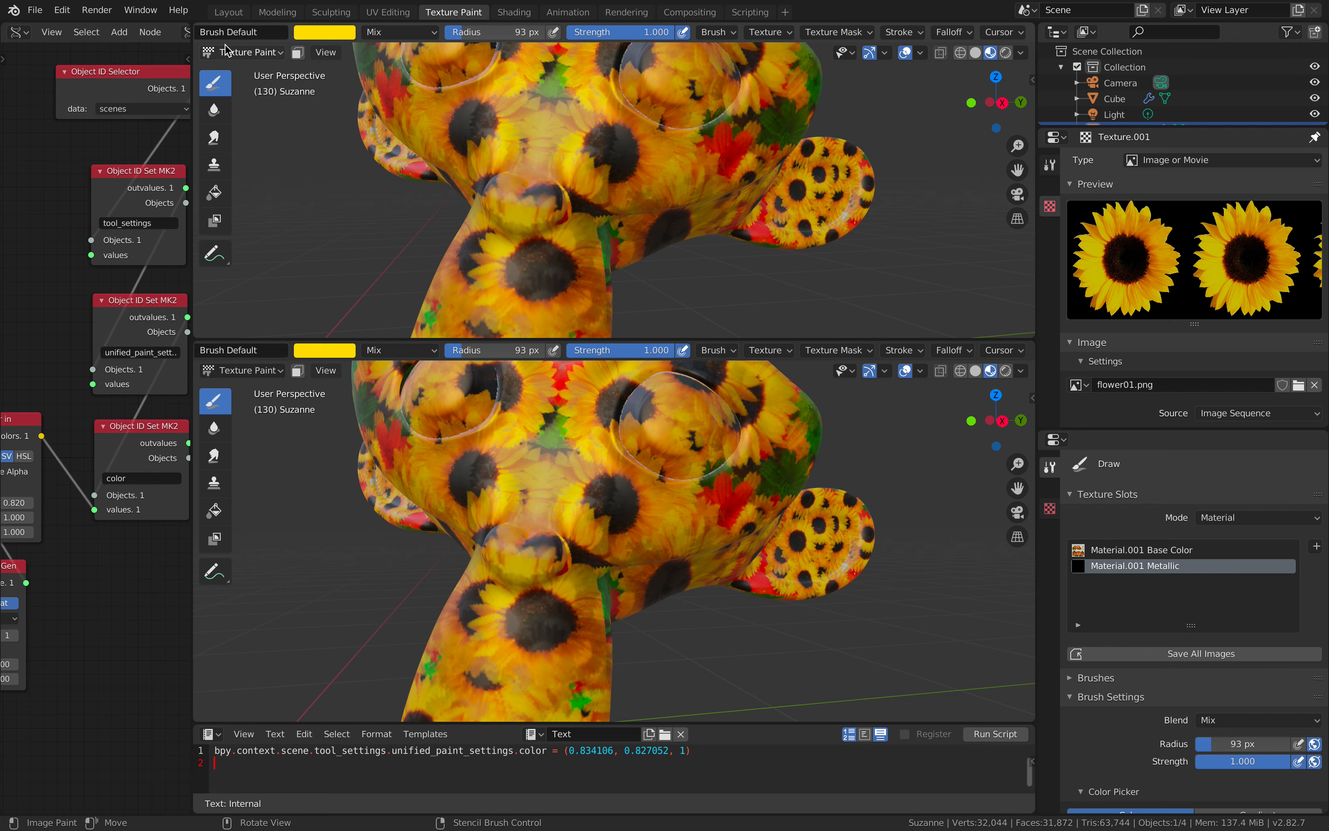
scroll(213, 36, "up", 3)
left_click(217, 34)
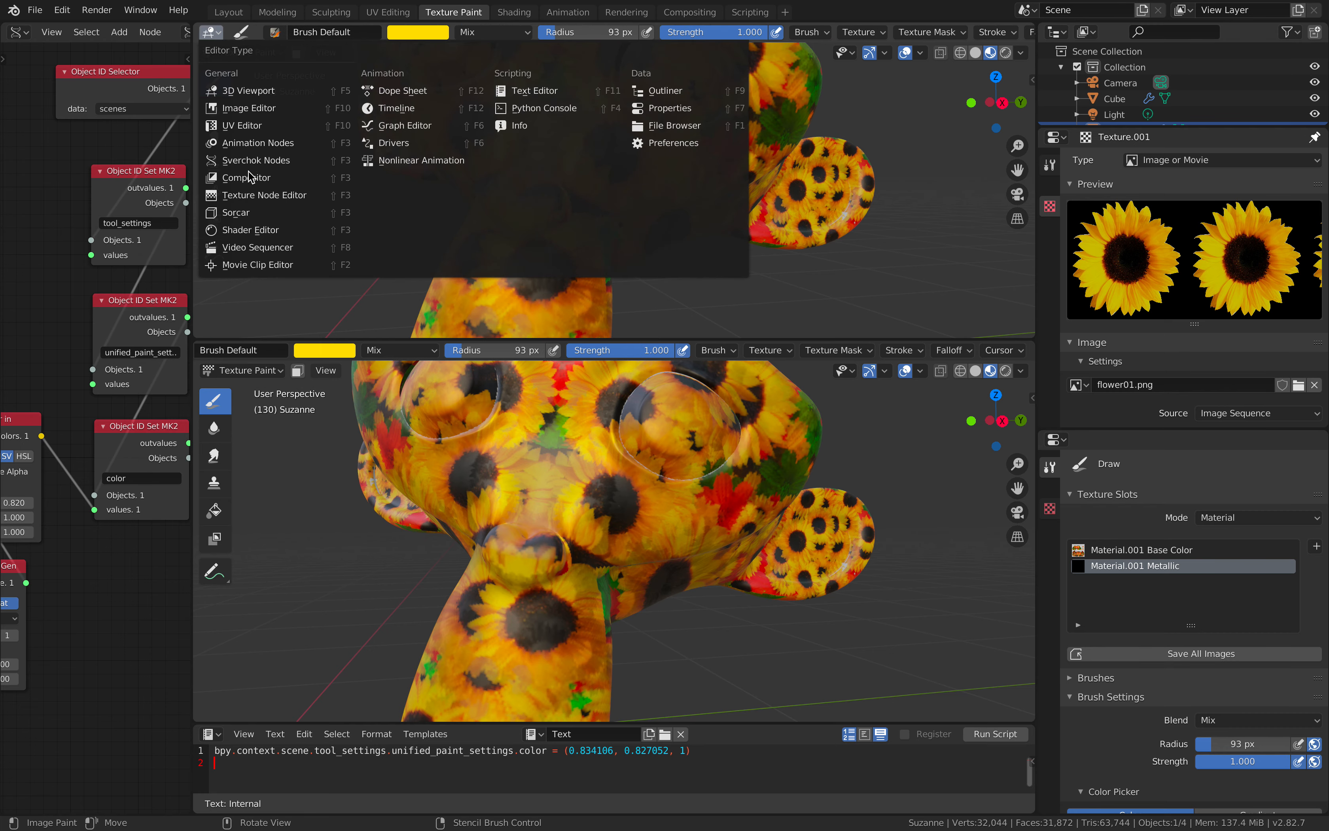
left_click(256, 226)
middle_click_drag(351, 201, 413, 152)
scroll(416, 148, "up", 5)
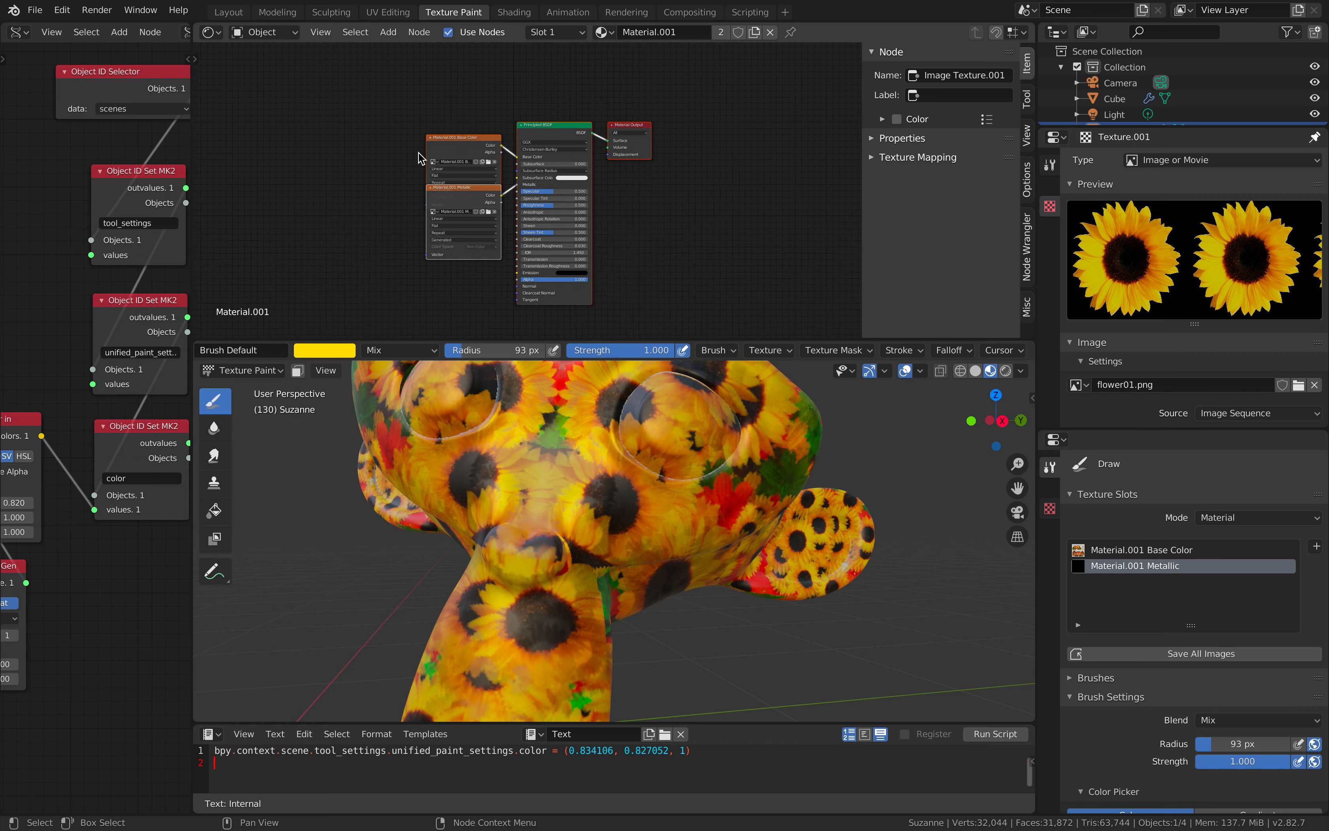
Arrange the Base Color and Metallic image nodes without overlap and lower the Principled BSDF roughness to 0.136.
scroll(367, 127, "up", 2)
left_click_drag(387, 107, 267, 86)
left_click_drag(396, 185, 330, 206)
left_click_drag(536, 218, 502, 218)
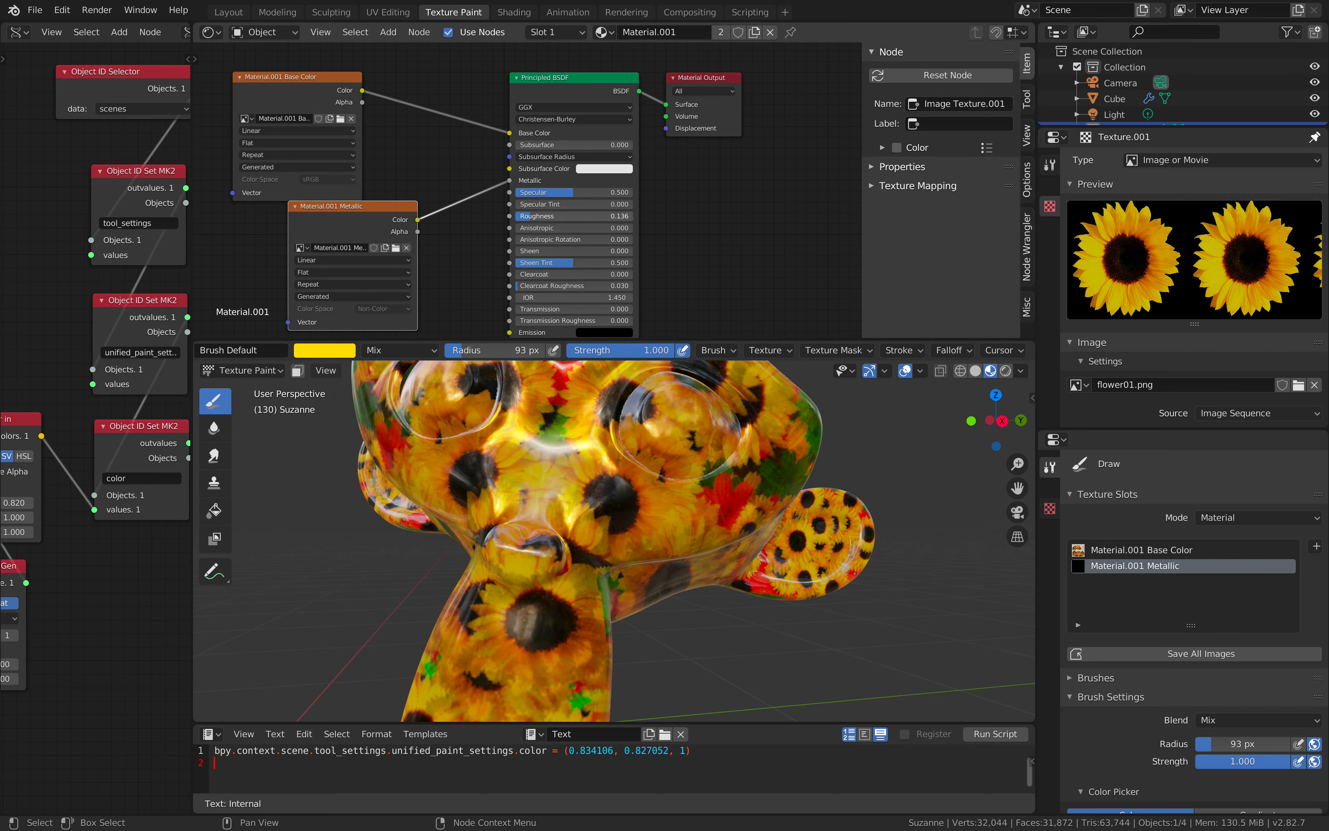
left_click_drag(379, 207, 376, 209)
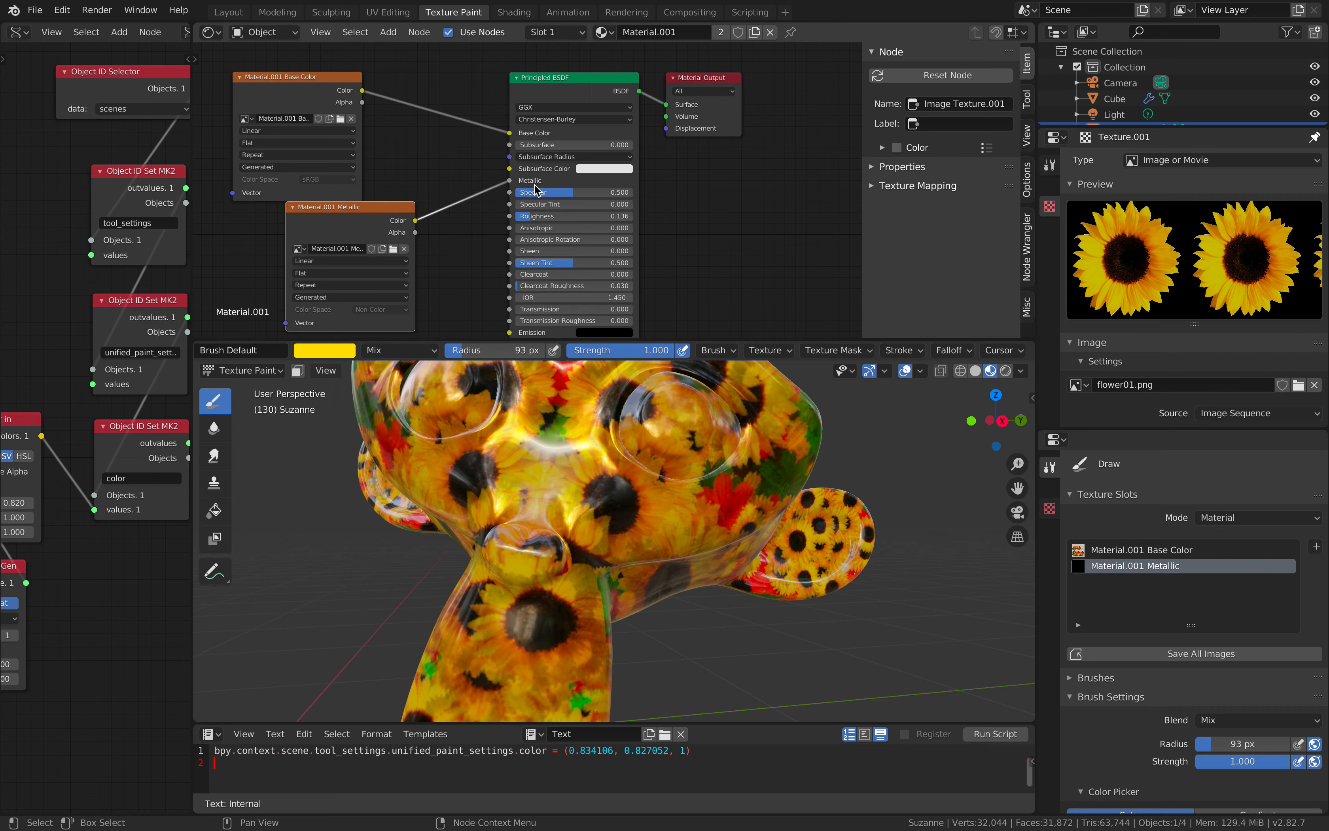
left_click_drag(356, 93, 404, 83)
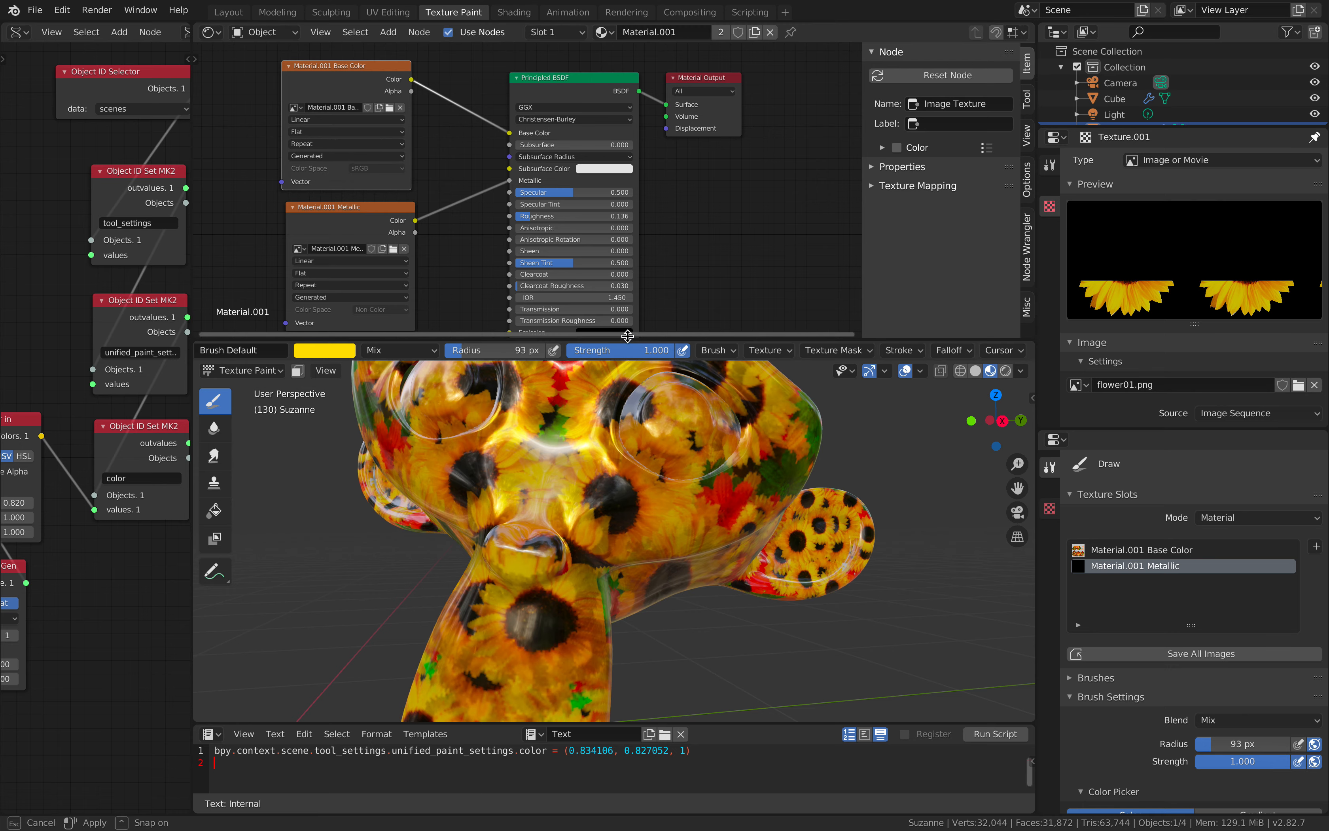
Enlarge the 3D viewport and add a Roughness texture slot with a new image to the monkey's material.
left_click_drag(627, 337, 649, 152)
middle_click_drag(706, 349, 762, 396)
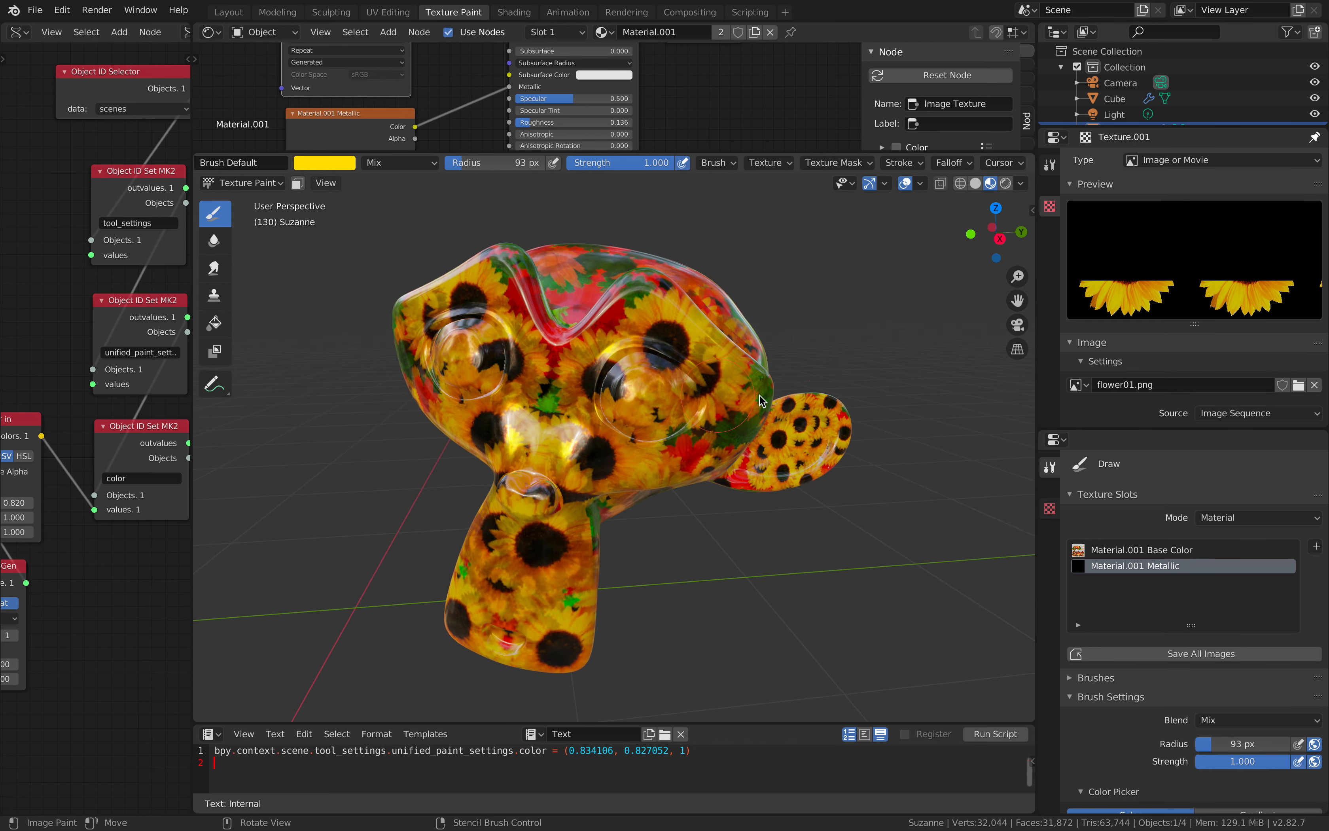
left_click(1316, 545)
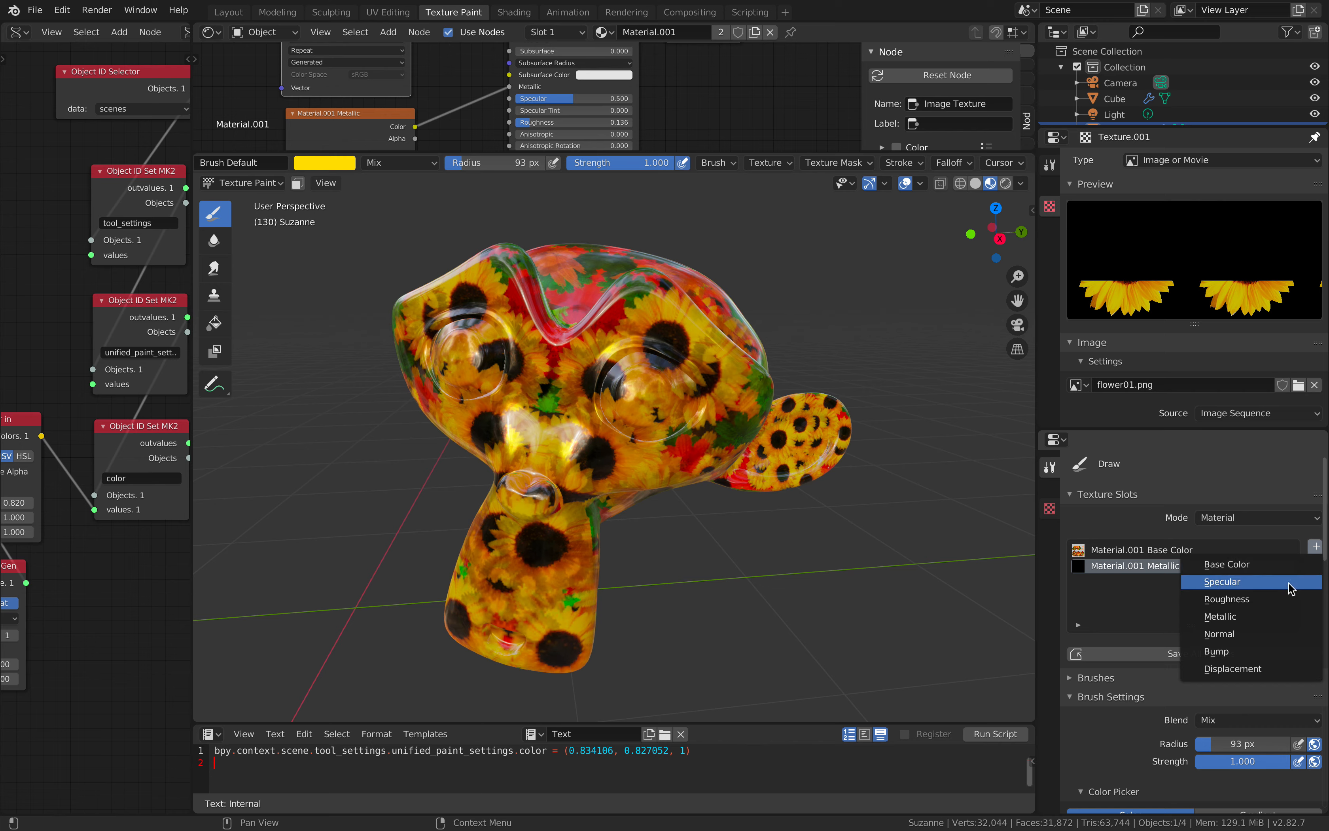
left_click(1250, 597)
left_click(1203, 704)
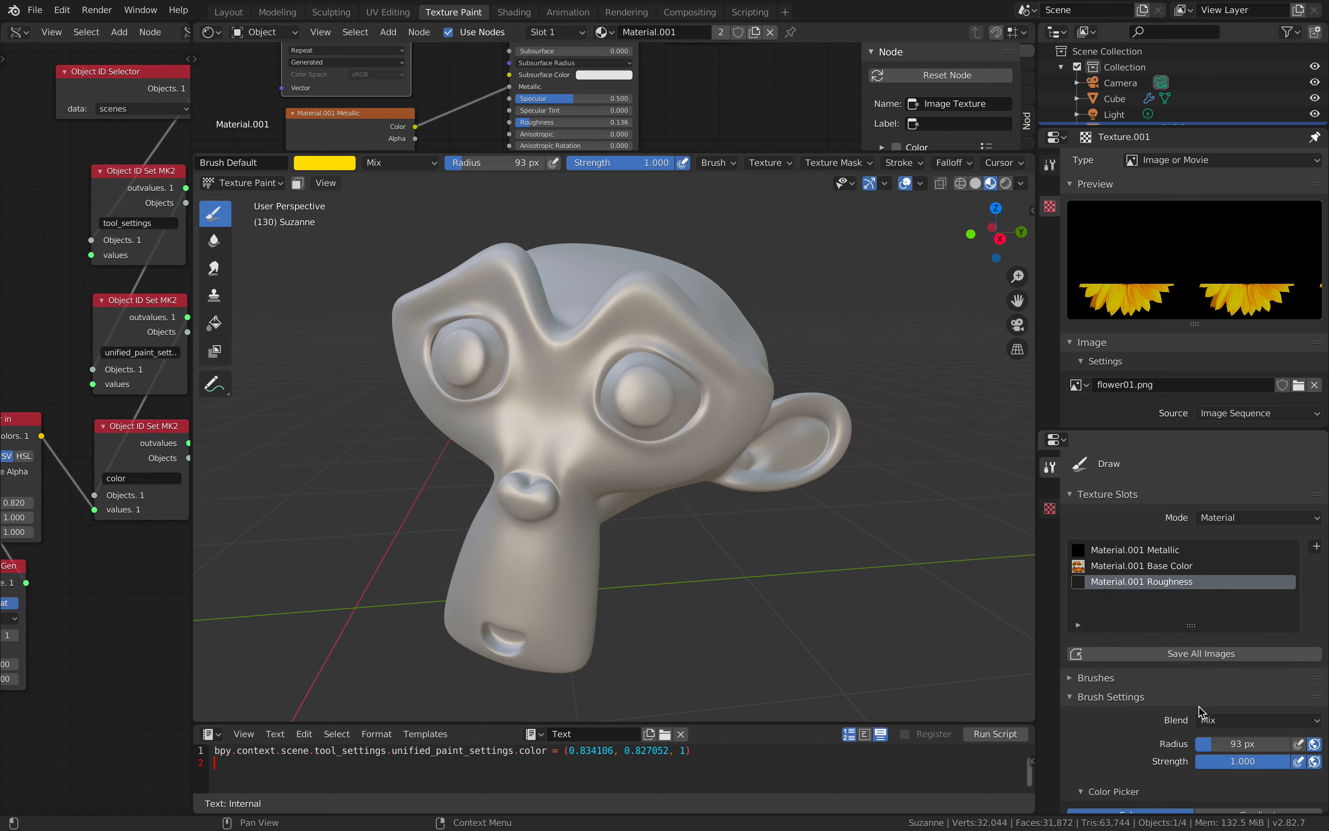
Examine the glossy, metallic flower painting on the monkey's side, back, ears and face.
middle_click_drag(649, 379, 612, 463)
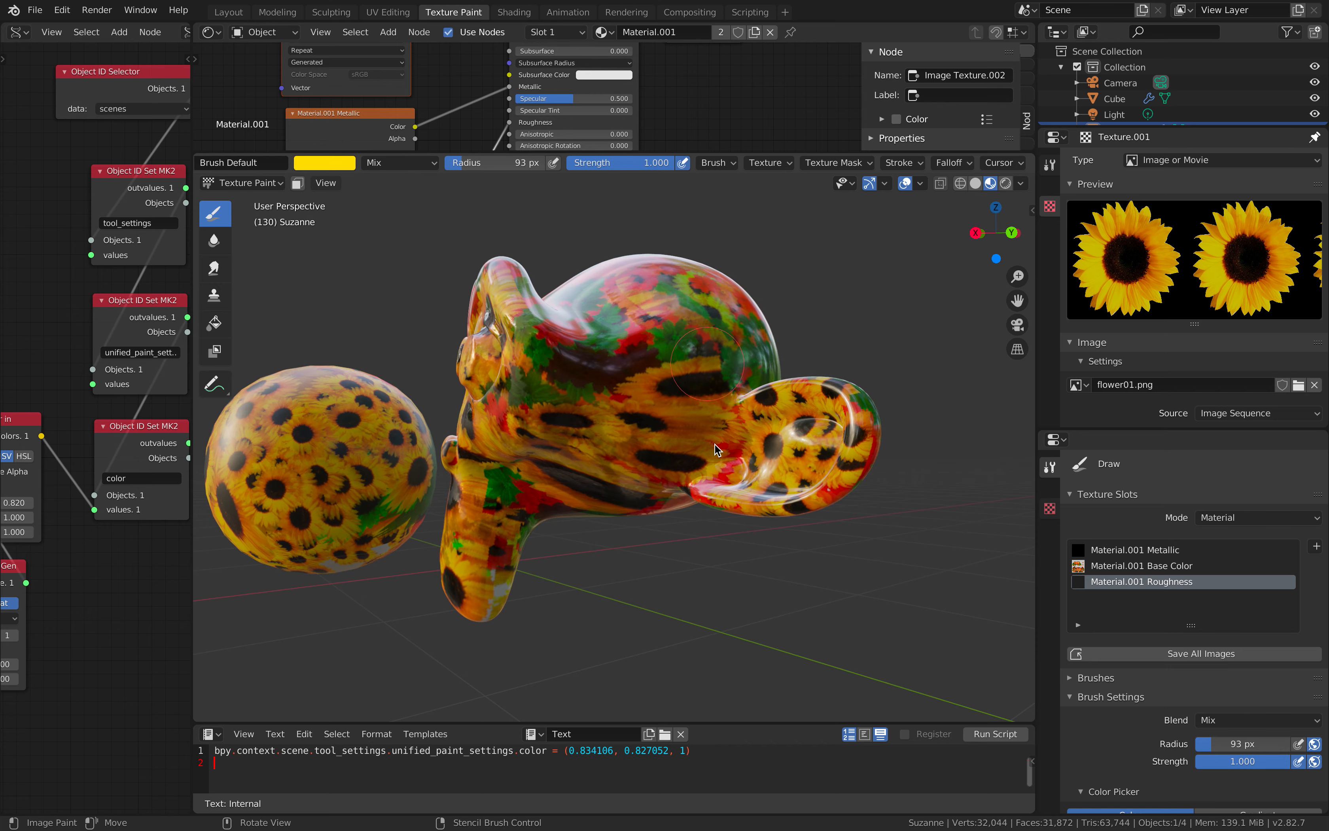
middle_click_drag(775, 454, 673, 446)
scroll(673, 447, "up", 3)
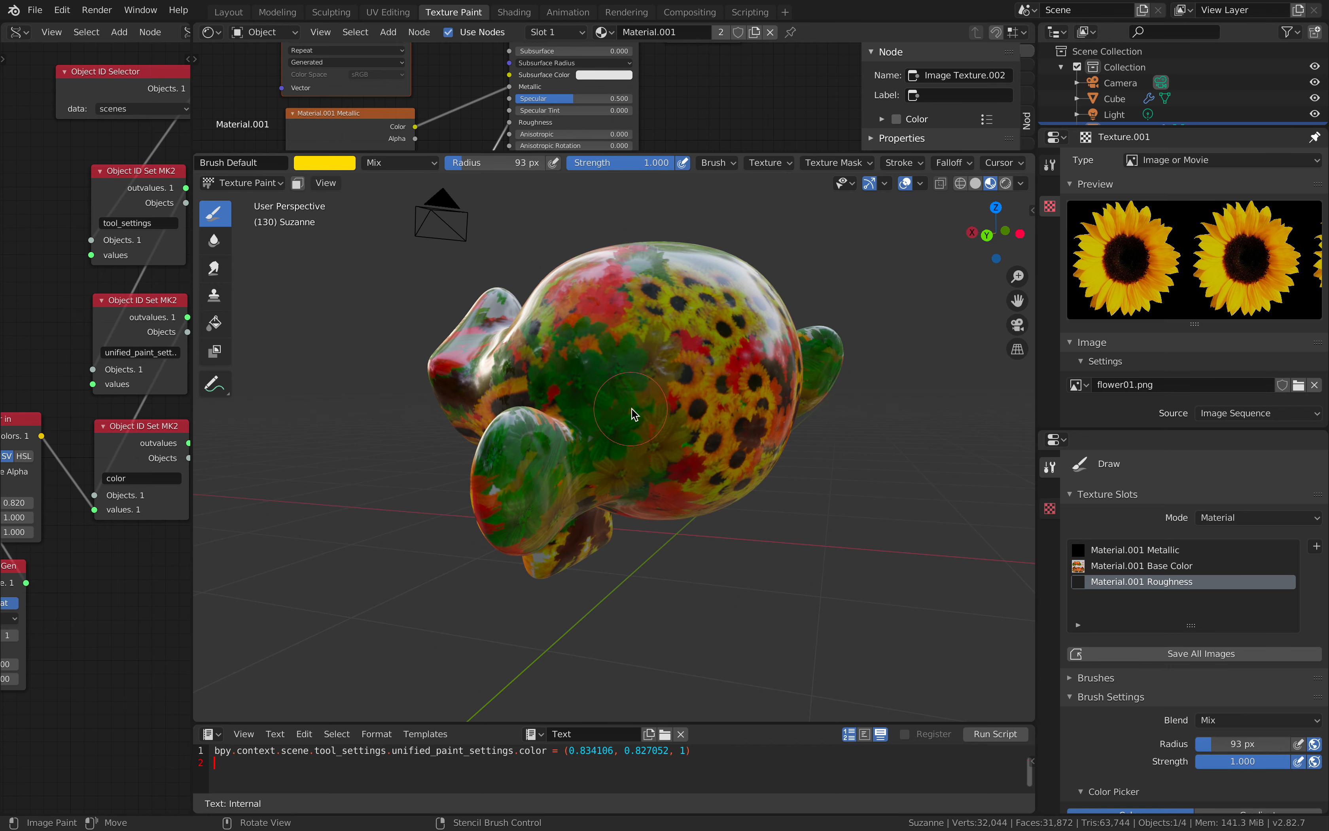
scroll(664, 393, "up", 4)
middle_click_drag(599, 327, 720, 319)
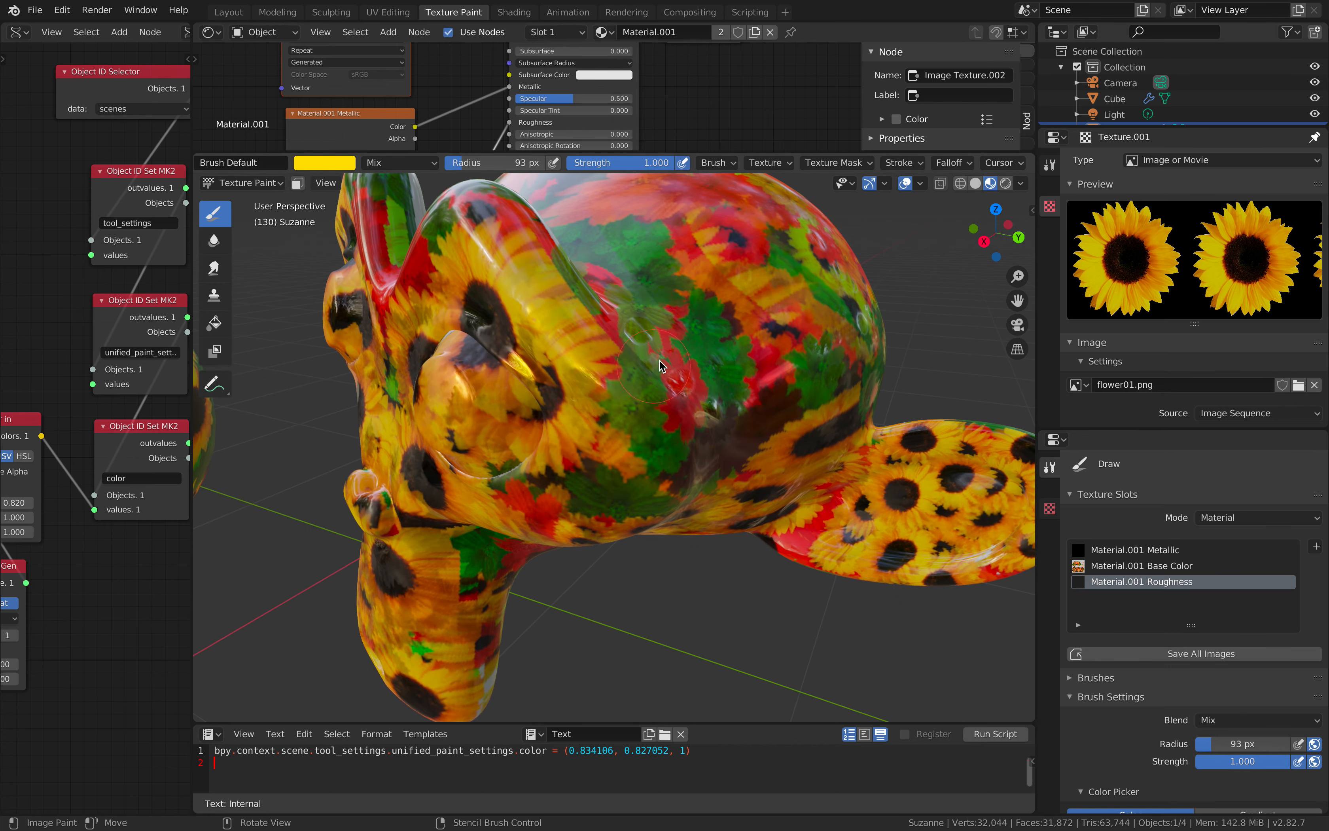
middle_click_drag(683, 367, 737, 322)
scroll(665, 351, "down", 4)
middle_click_drag(647, 354, 669, 402)
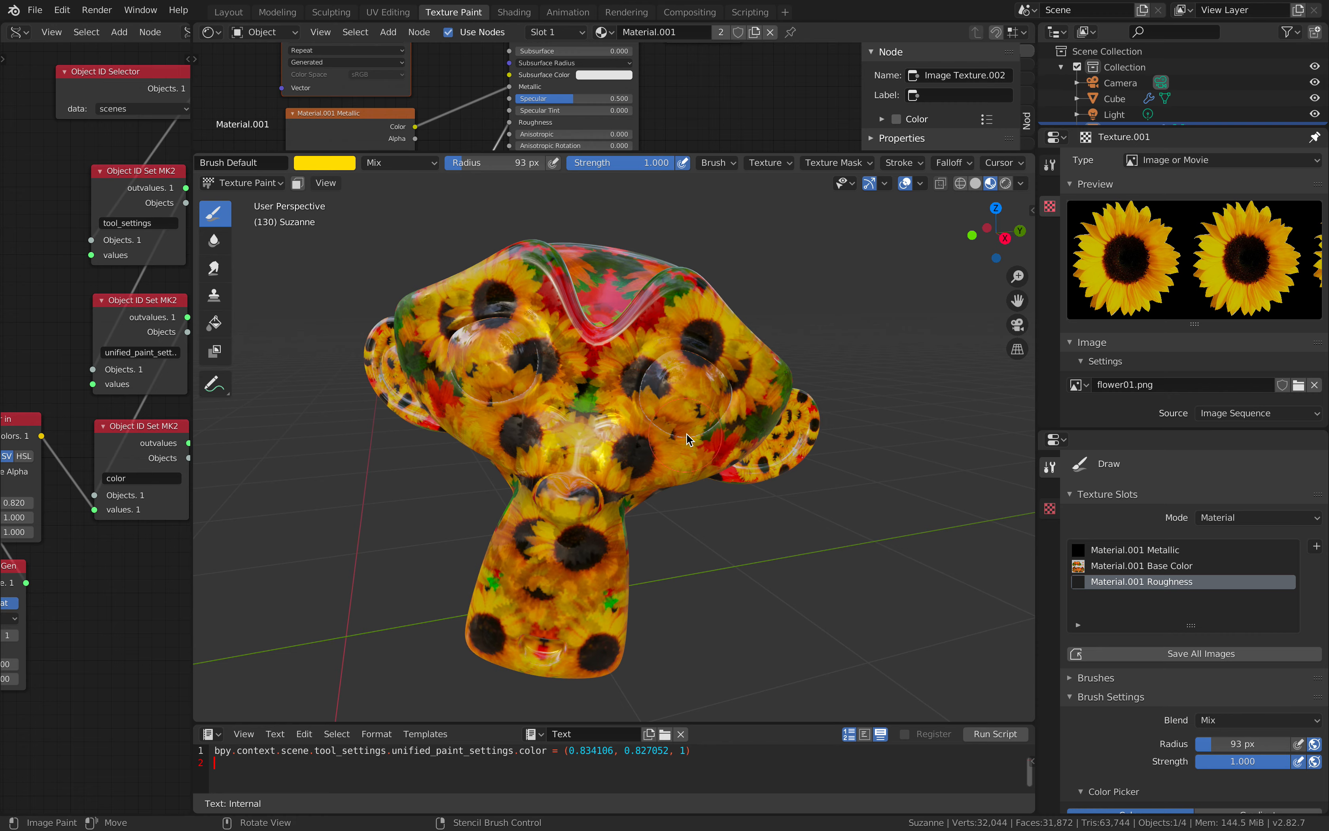
middle_click_drag(670, 417, 642, 433)
mouse_move(546, 518)
middle_mouse_down()
mouse_move(544, 554)
mouse_move(586, 539)
mouse_move(556, 565)
mouse_move(672, 431)
mouse_move(644, 418)
middle_mouse_up()
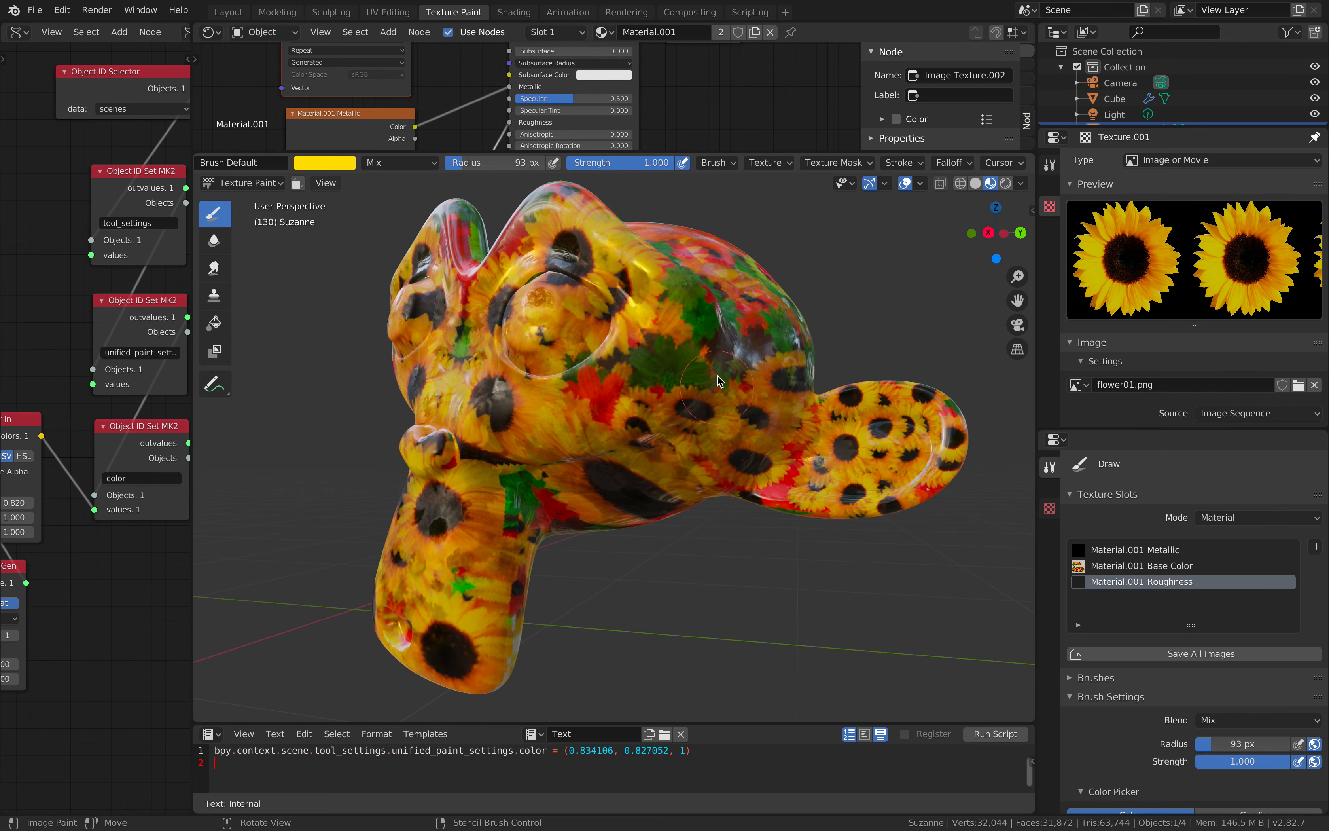
Move the Principled BSDF node farther from the image texture nodes, adjusting the Shader Editor's height around the edit.
left_click_drag(750, 153, 725, 356)
left_click_drag(575, 99, 633, 79)
middle_click_drag(665, 395, 736, 443)
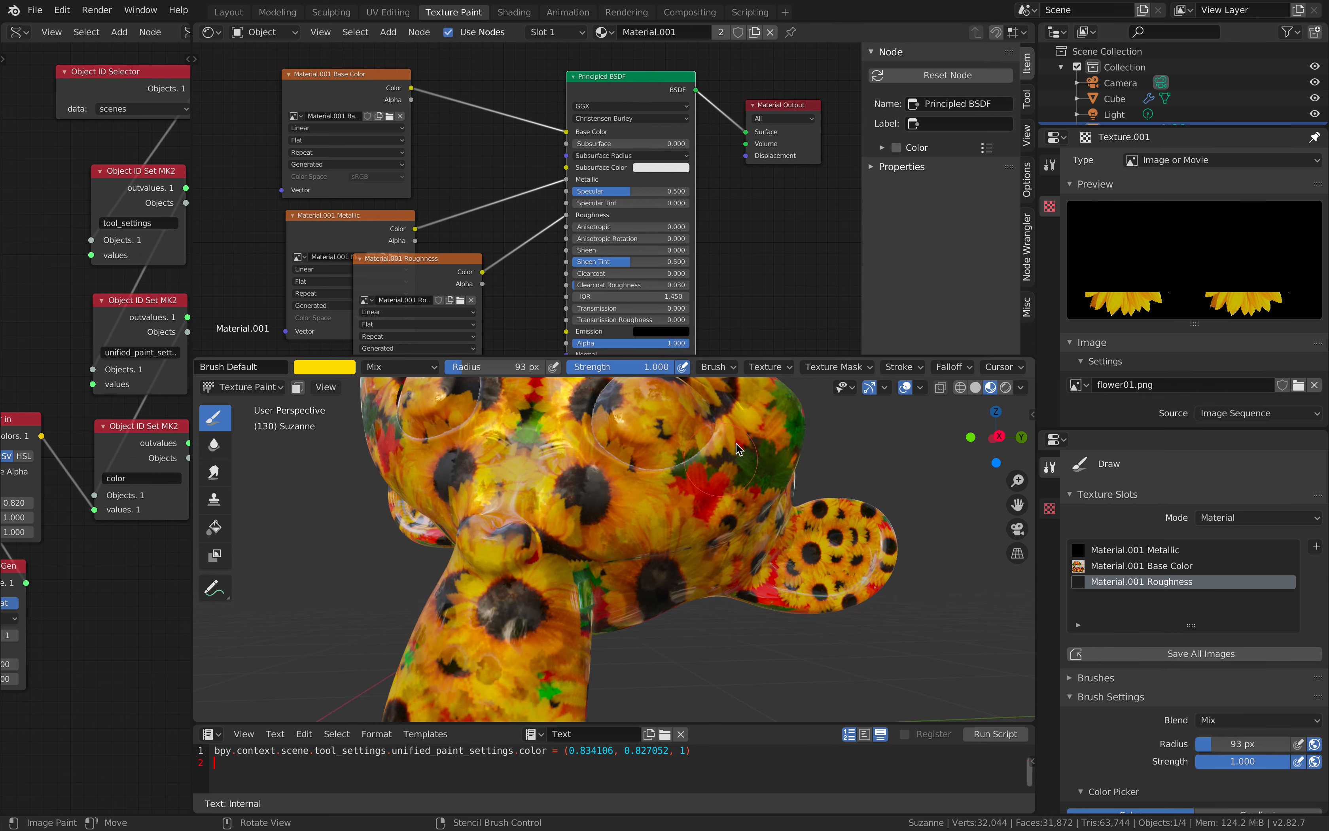
left_click_drag(761, 356, 765, 223)
Check the reflections on the monkey's face and muzzle from several angles.
middle_click_drag(625, 399, 659, 429)
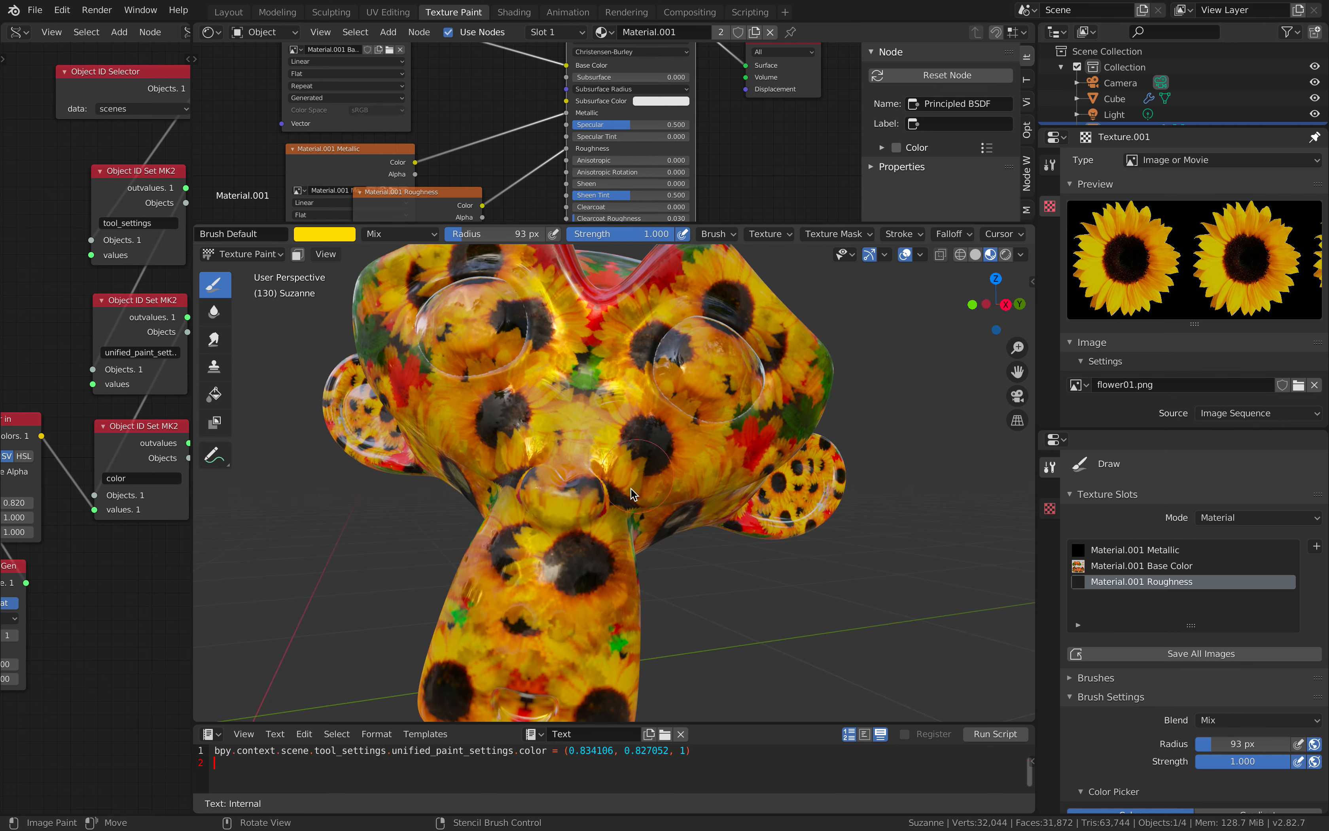
middle_click_drag(513, 554, 569, 577)
mouse_move(660, 455)
middle_mouse_down()
mouse_move(652, 434)
mouse_move(474, 545)
middle_mouse_up()
middle_click_drag(546, 522, 631, 514)
scroll(708, 444, "up", 2)
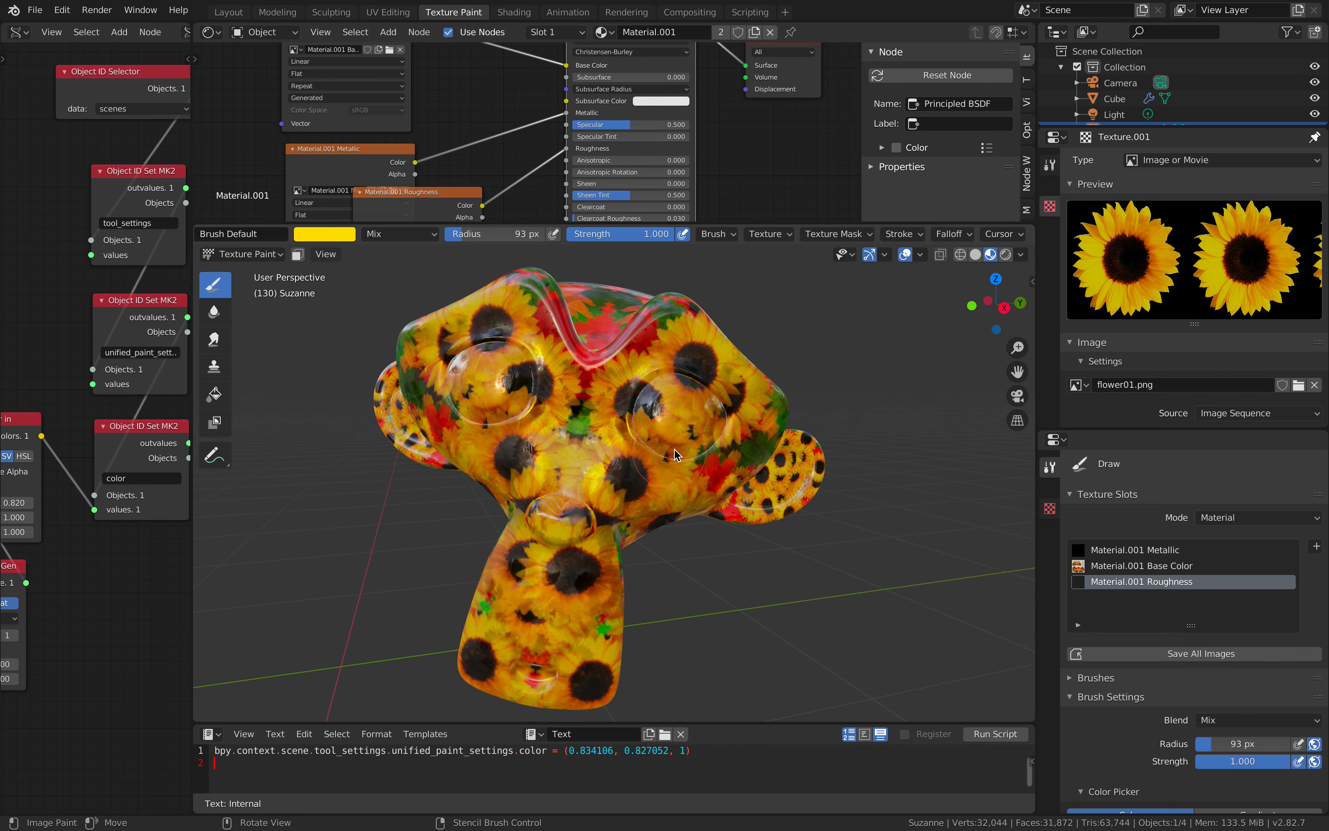
Advance the animation to frame 131 and view the monkey's face and one ear.
key("Right")
mouse_move(653, 435)
left_mouse_down()
mouse_move(622, 416)
mouse_move(716, 451)
left_mouse_up()
scroll(658, 414, "up", 3)
scroll(736, 422, "down", 3)
mouse_move(707, 435)
middle_mouse_down()
mouse_move(684, 428)
mouse_move(719, 448)
middle_mouse_up()
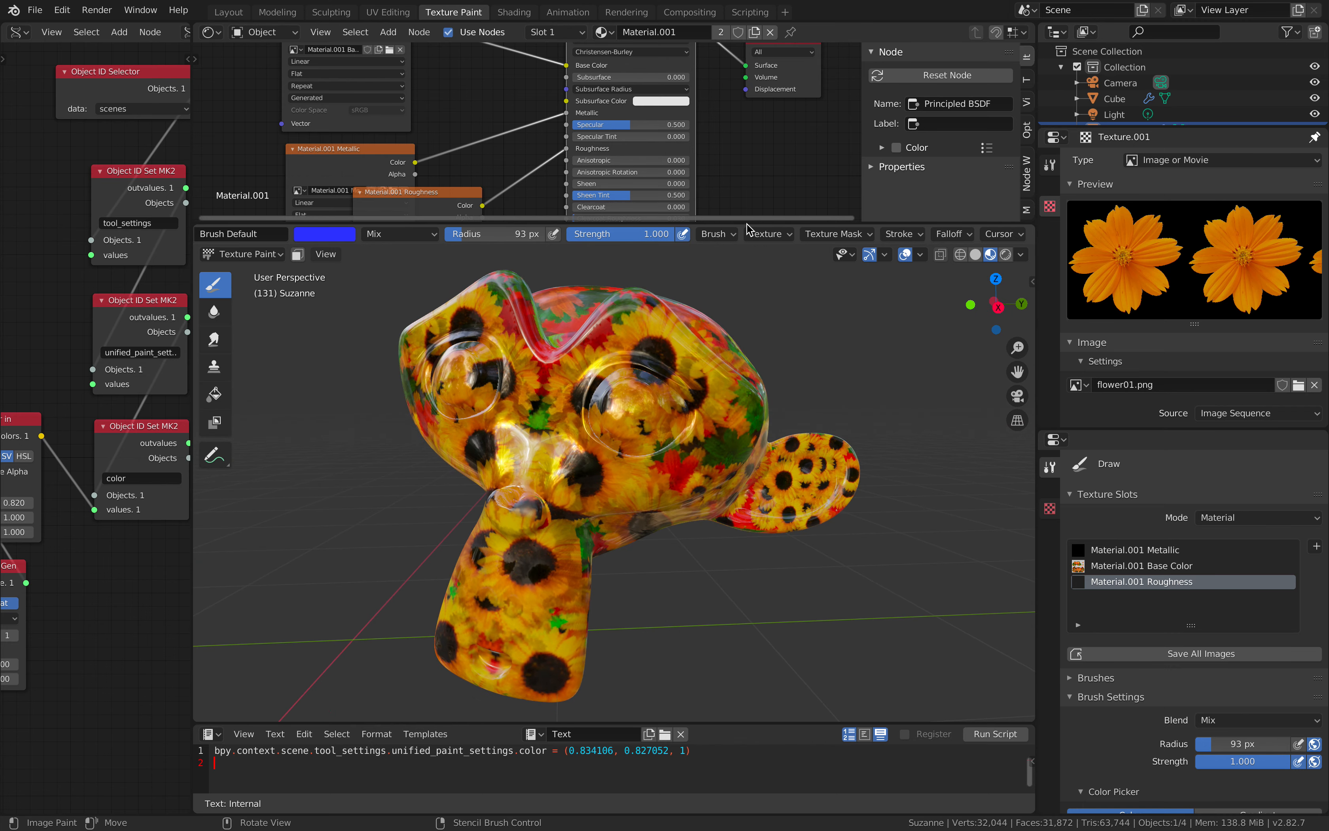
Enlarge the Shader Editor, place the Base Color node above the Metallic node and reposition the Principled BSDF node.
left_click_drag(742, 223, 739, 465)
left_click_drag(604, 132, 593, 100)
left_click_drag(376, 131, 377, 234)
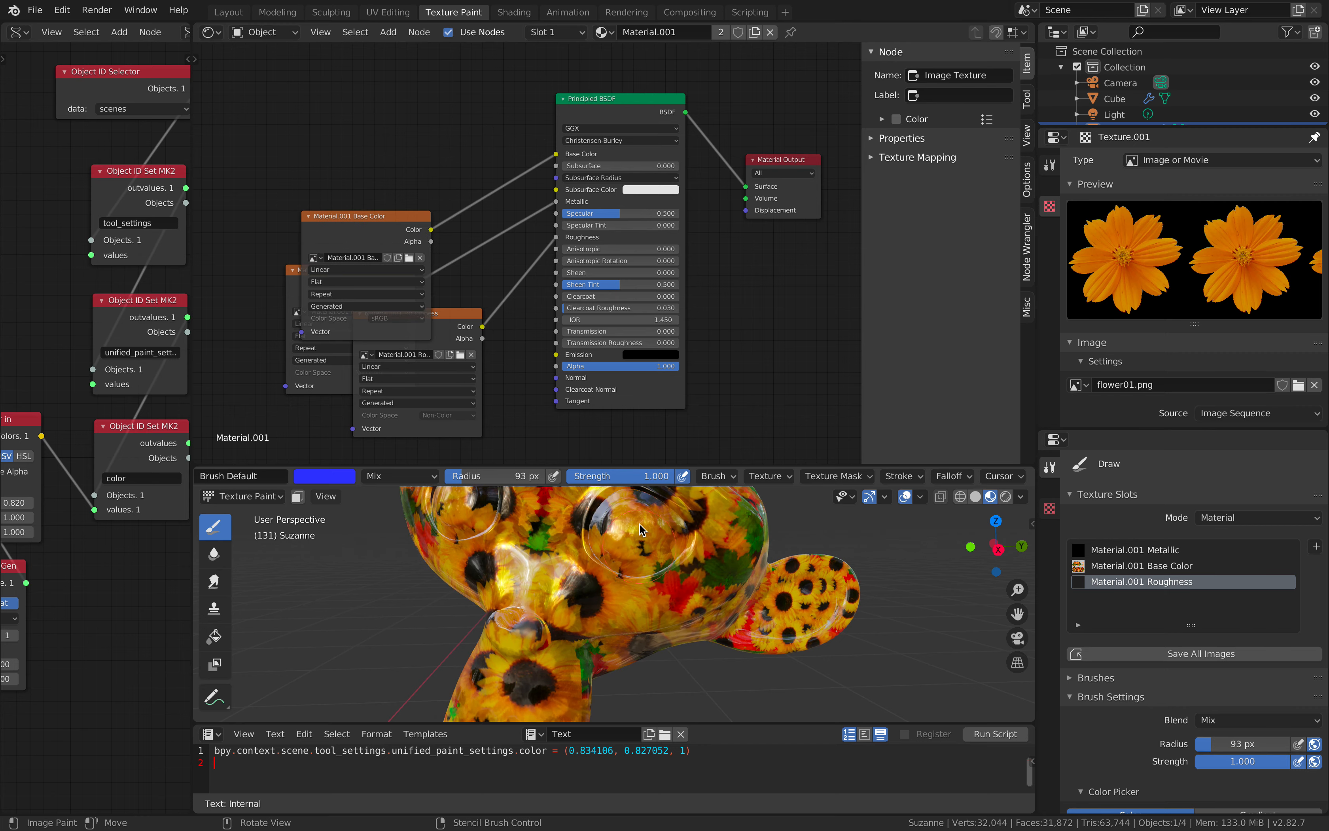
middle_click_drag(632, 557, 656, 564)
left_click_drag(383, 227, 369, 138)
left_click_drag(602, 114, 566, 87)
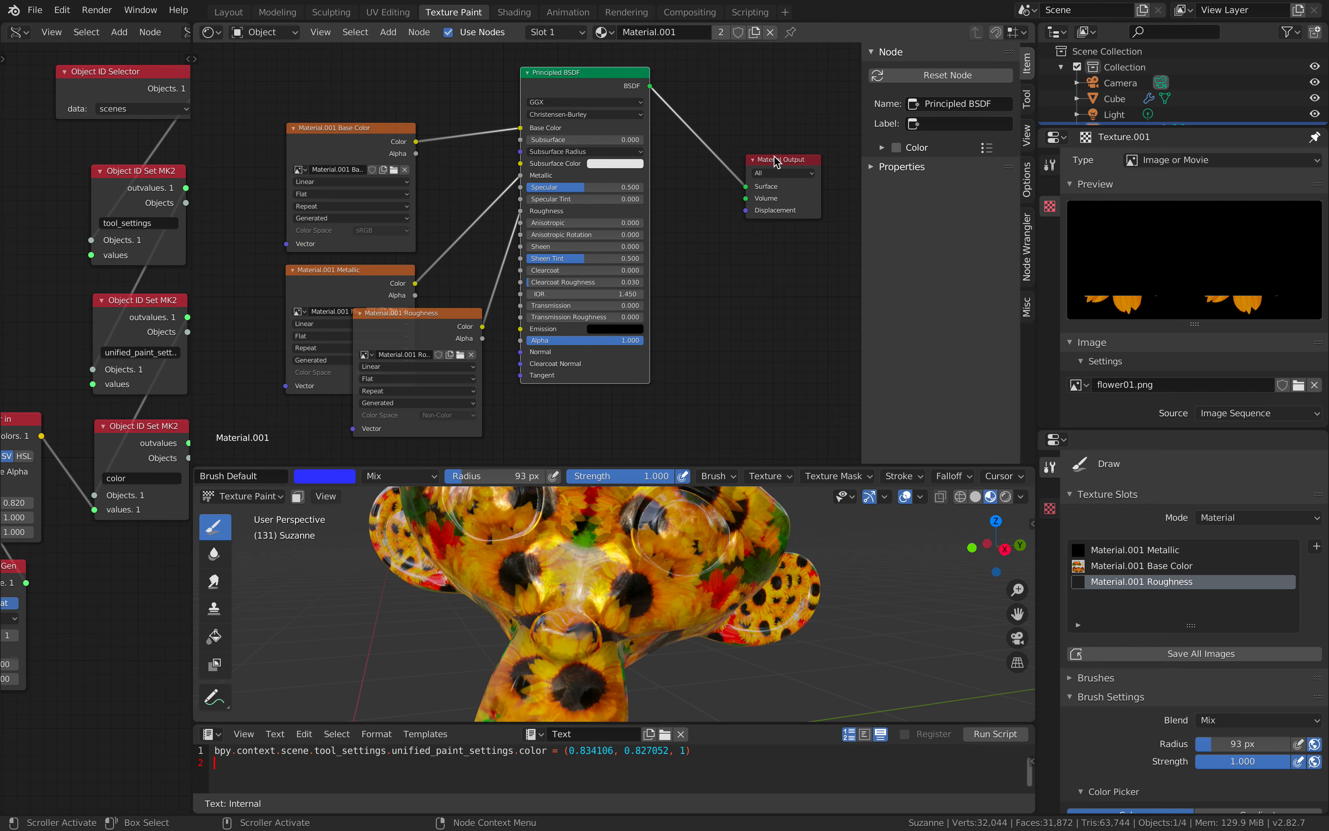
Hide the Shader Editor's sidebar and spread the Principled BSDF and Material Output nodes farther apart.
left_click_drag(777, 162, 789, 181)
key("n")
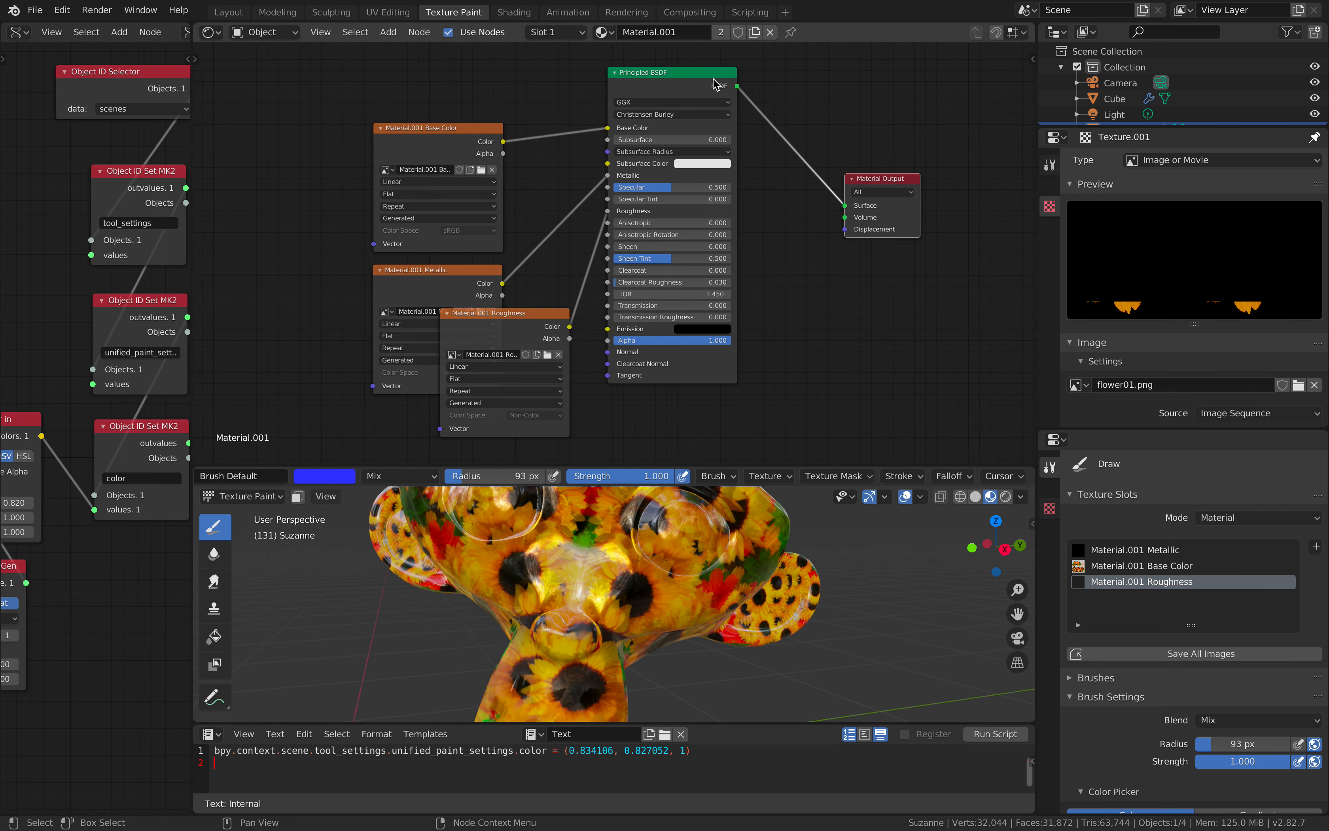
left_click_drag(714, 78, 765, 92)
middle_click_drag(729, 210, 694, 206)
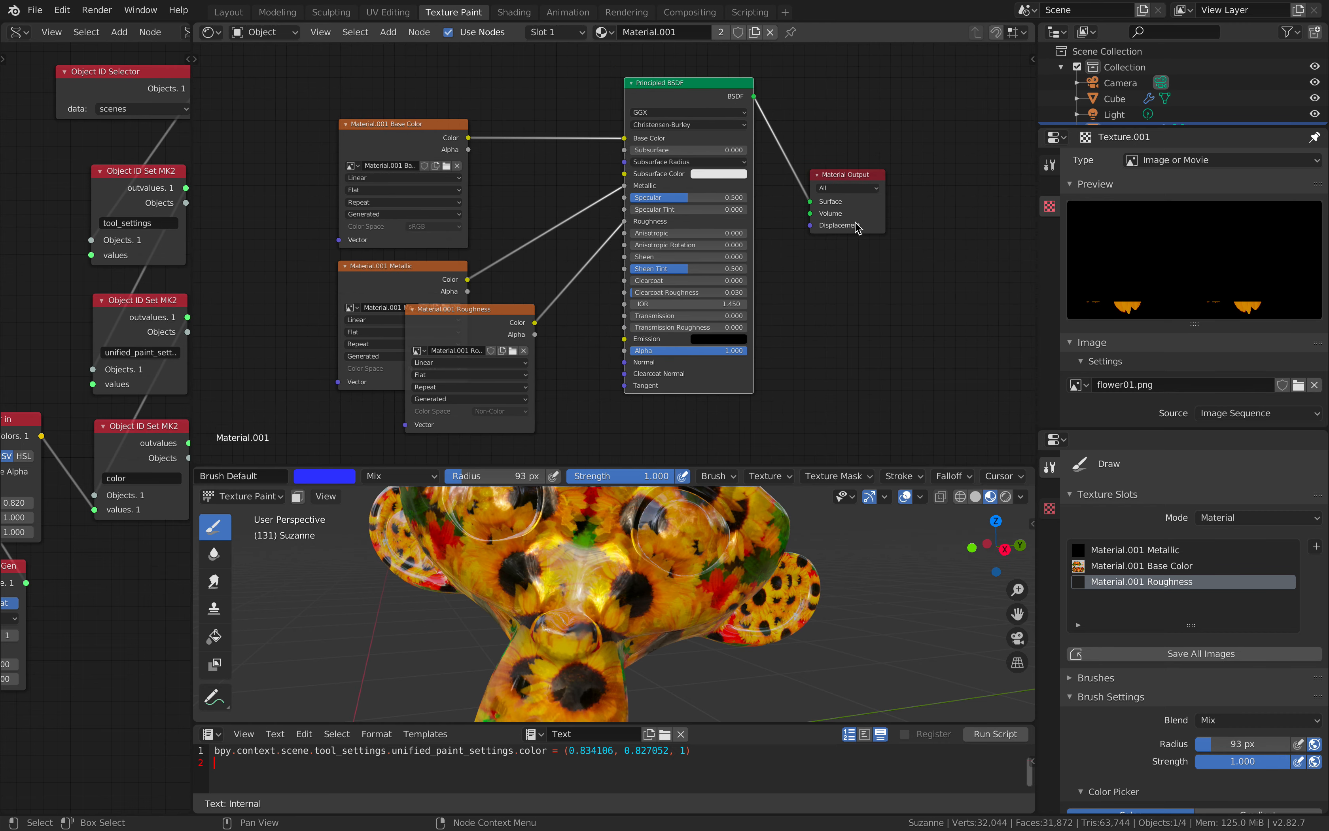
left_click_drag(857, 227, 952, 252)
left_click_drag(741, 121, 765, 114)
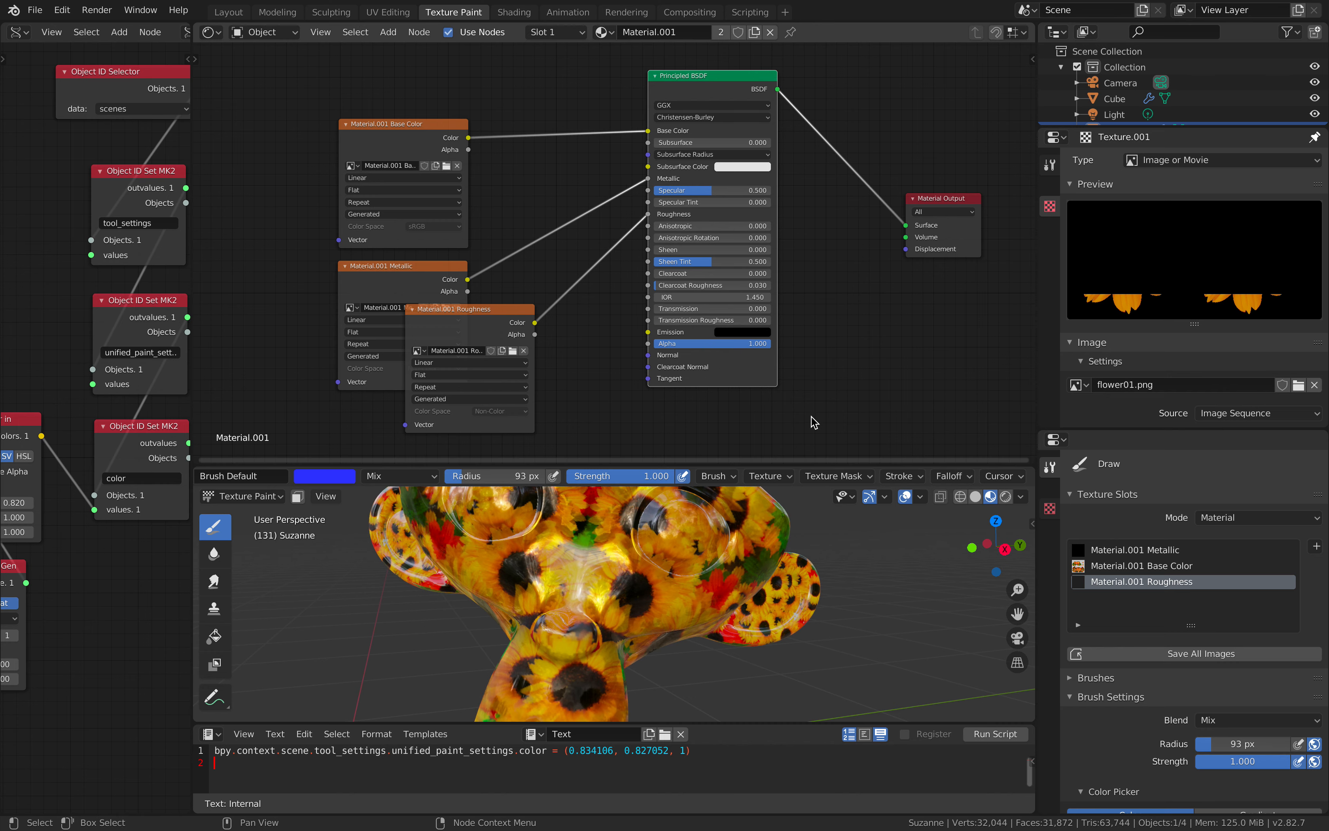
Enlarge the 3D viewport and show the BPainter add-on's settings in its sidebar.
left_click_drag(811, 460, 686, 300)
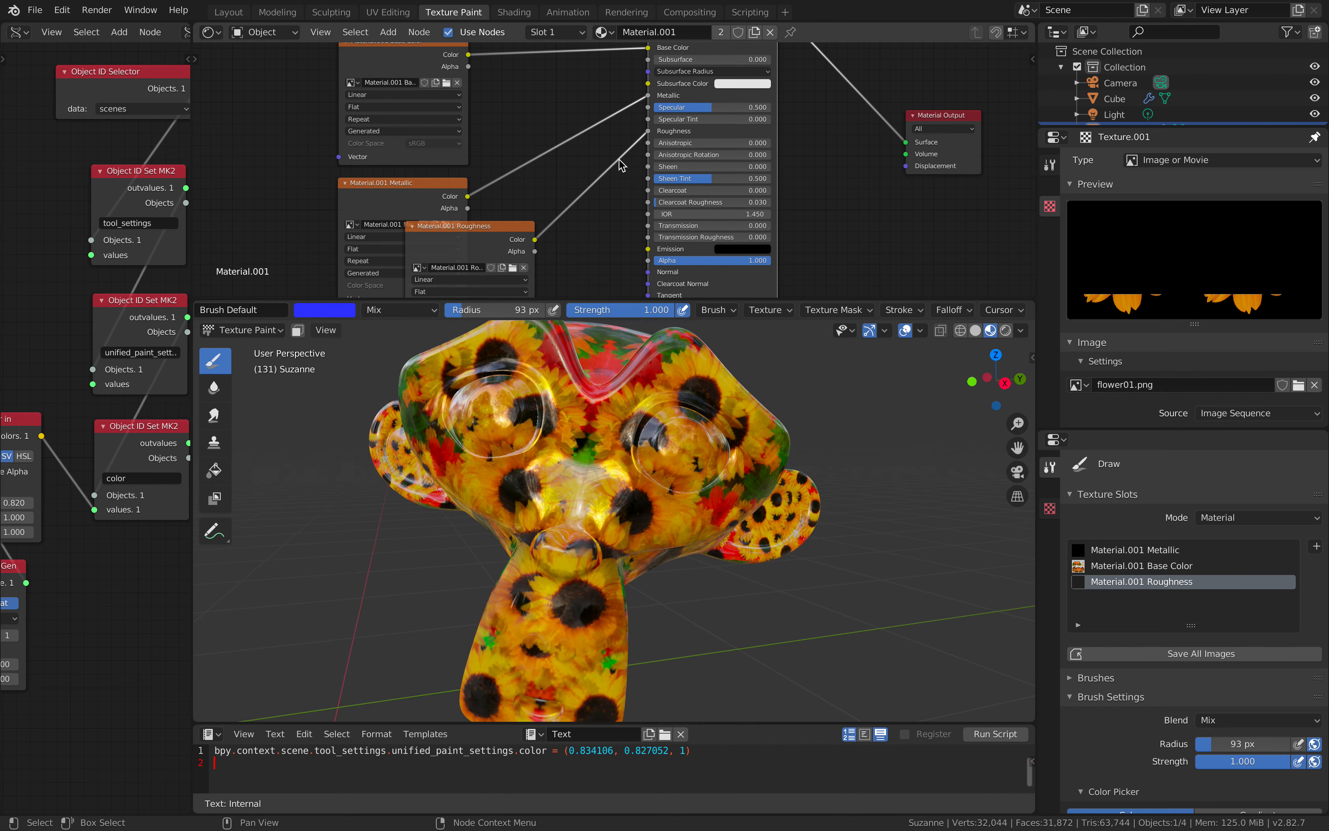
left_click_drag(926, 300, 928, 191)
left_click(1033, 256)
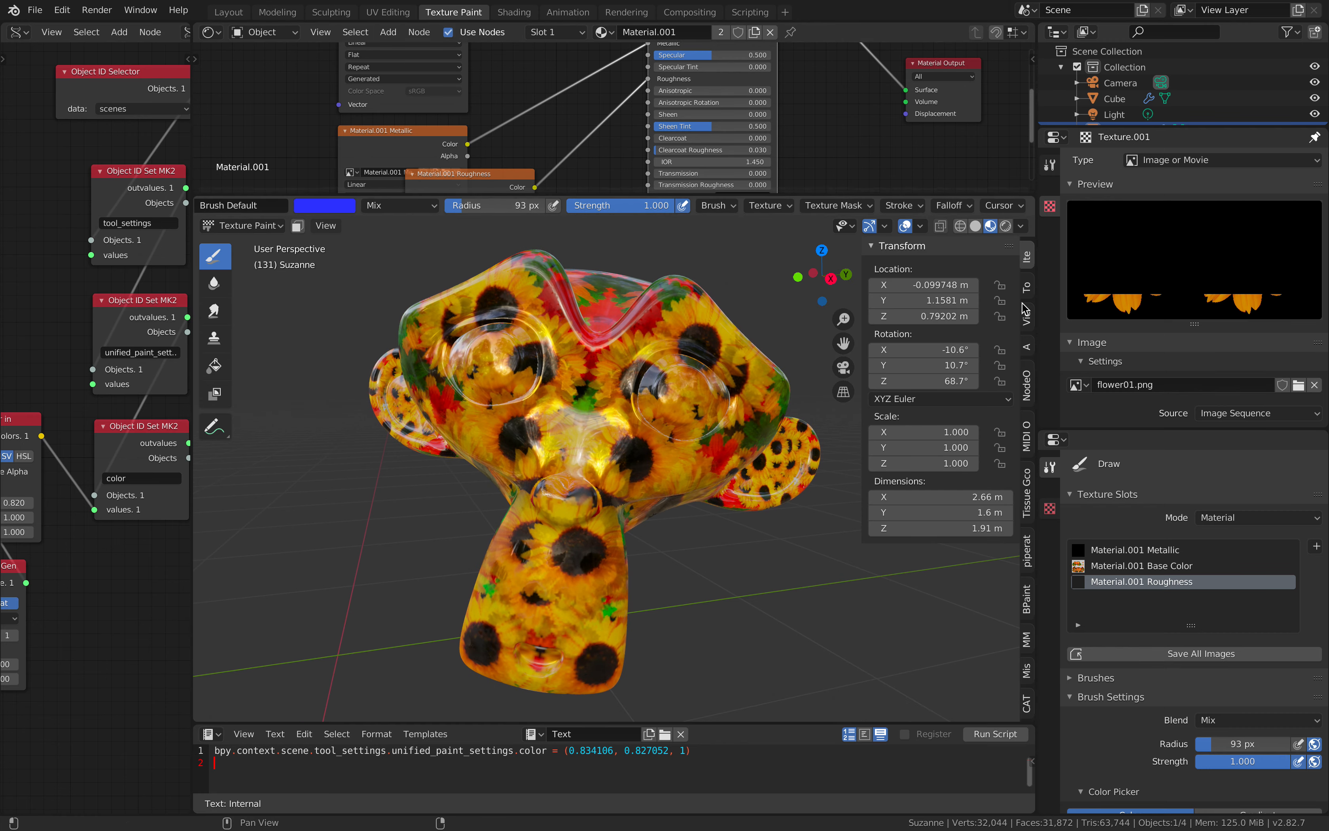
left_click(1027, 605)
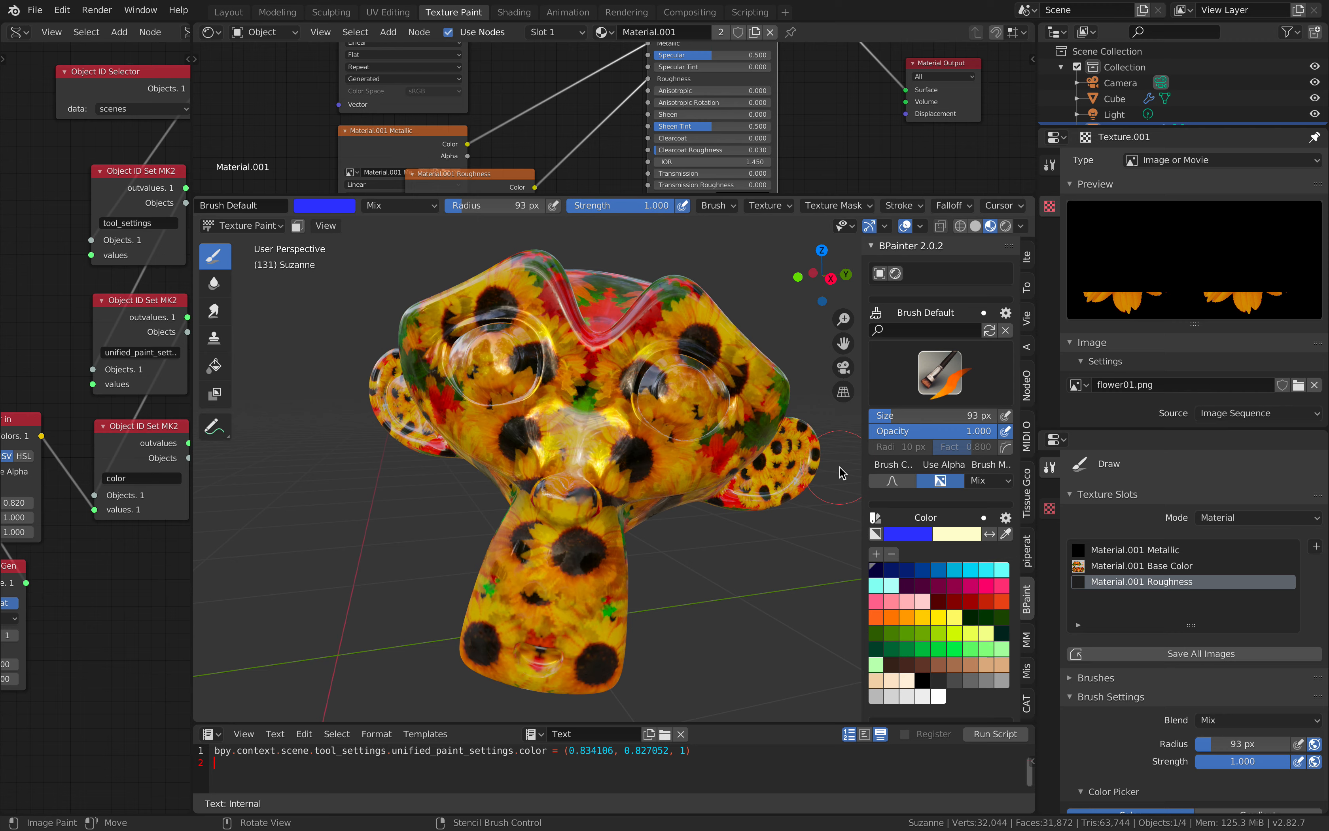
View the monkey up close and look through the BPainter settings down to the paint layer section.
scroll(684, 374, "down", 2)
mouse_move(683, 373)
middle_mouse_down()
mouse_move(631, 389)
mouse_move(681, 362)
mouse_move(642, 373)
middle_mouse_up()
scroll(630, 388, "up", 3)
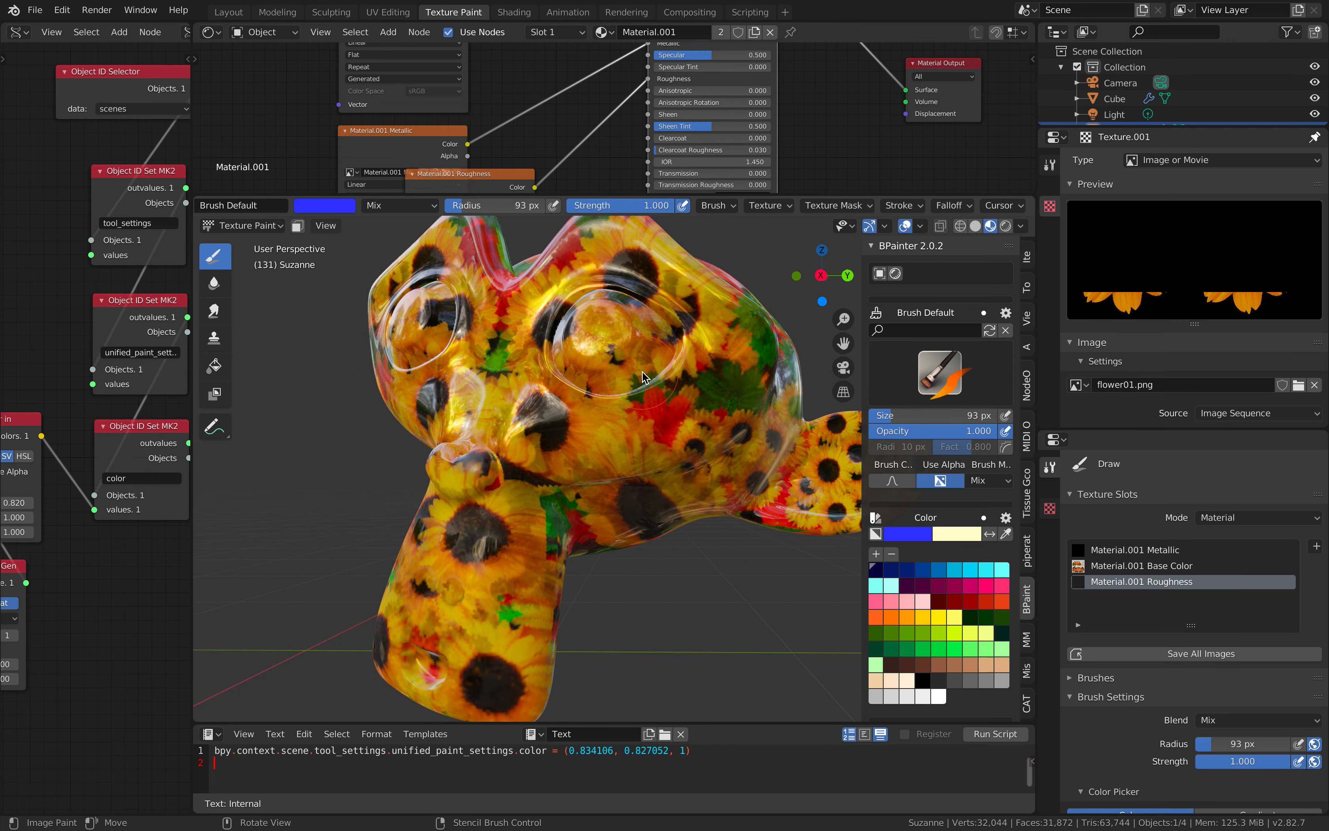
scroll(943, 431, "down", 10)
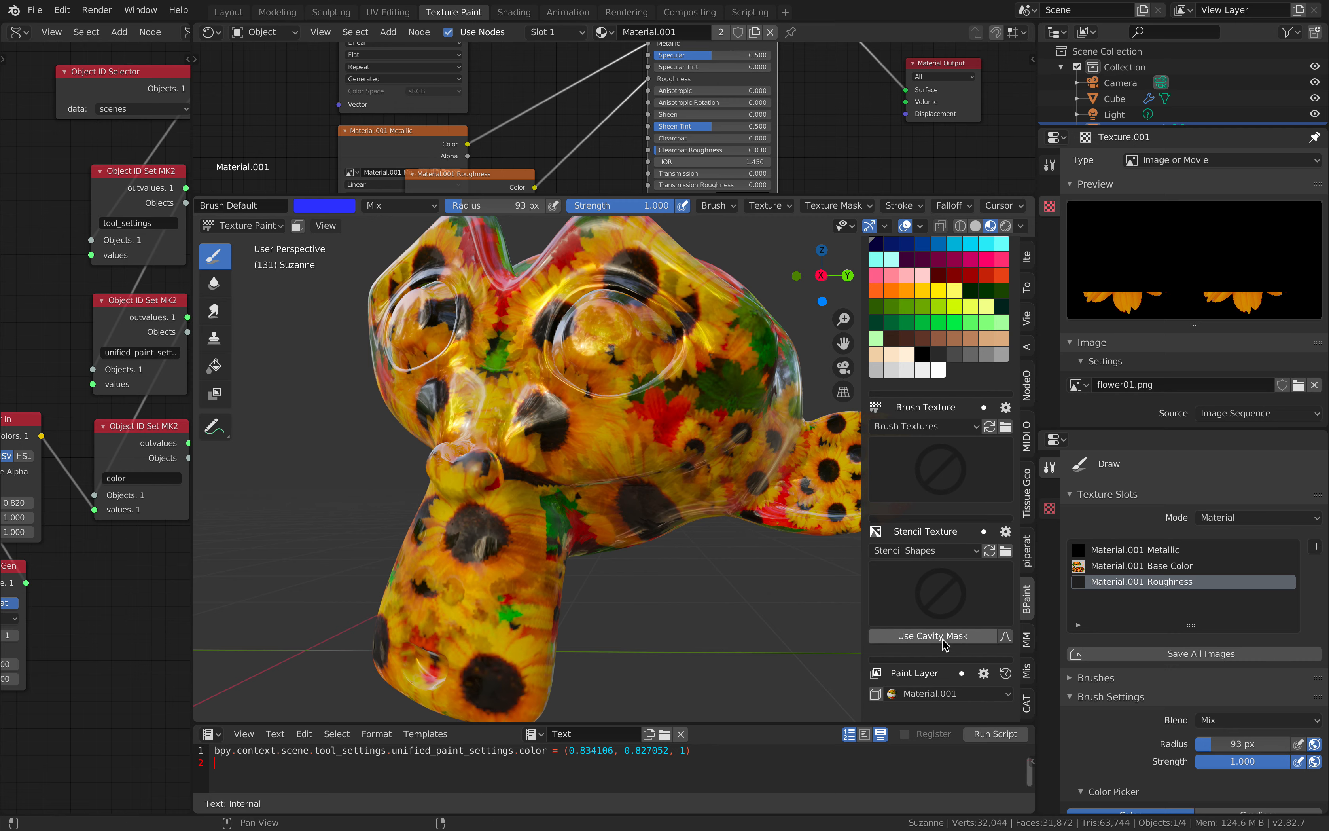
Switch to the desktop, close the Finder window of the _BRUSH folder and return to Blender.
key("ctrl+Left")
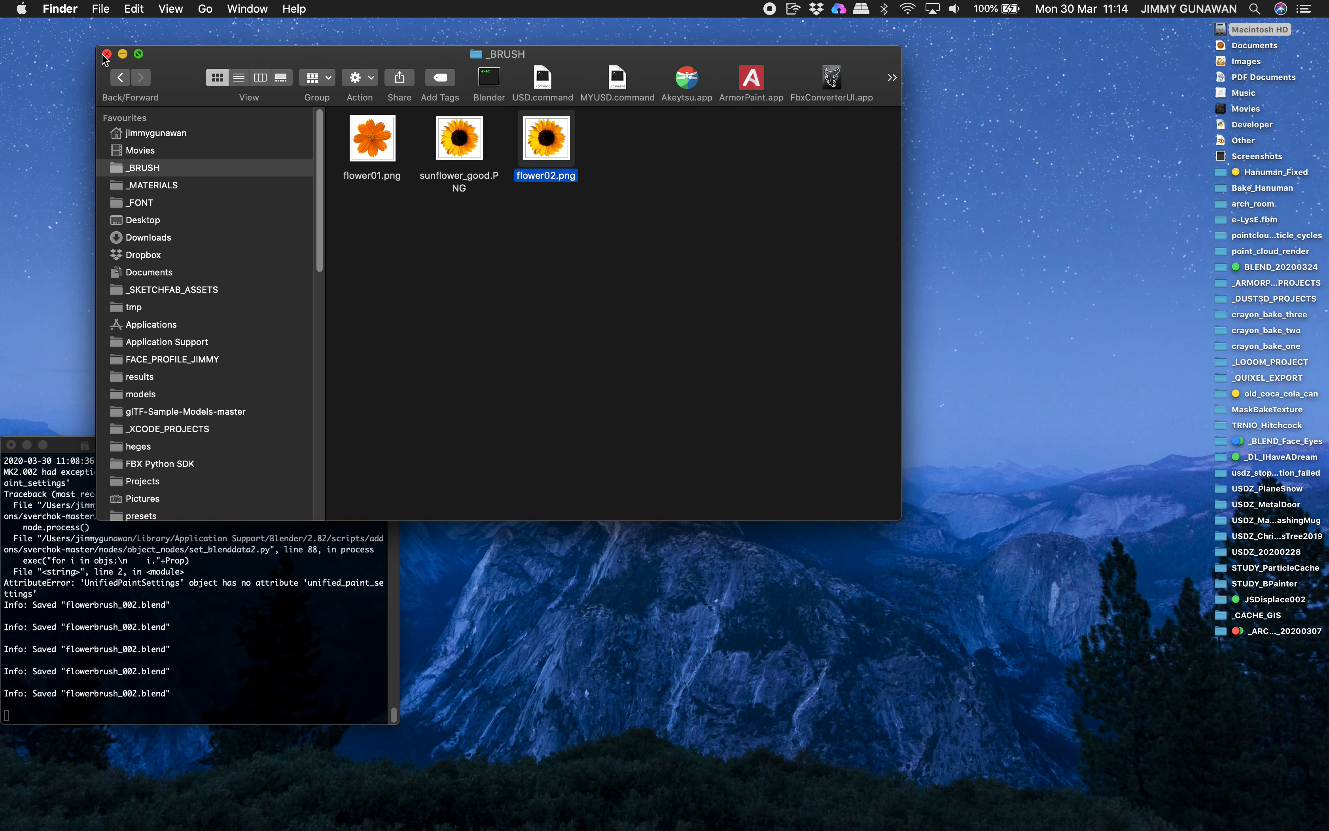
left_click(107, 54)
left_click(17, 359)
View the finished flower-painted monkey head from the front and slightly from the side.
middle_click_drag(542, 621, 653, 605)
scroll(644, 577, "down", 3)
middle_click_drag(635, 551, 614, 478)
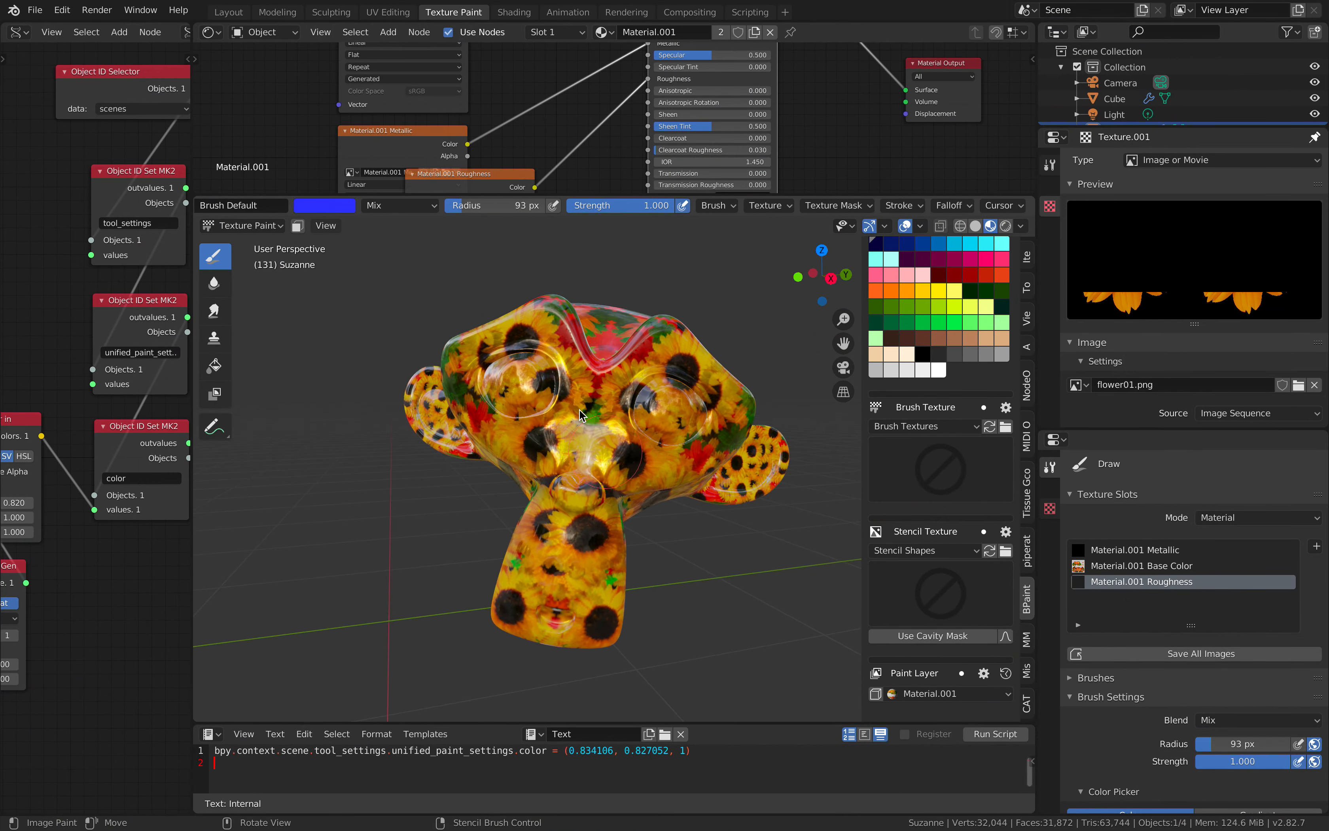
scroll(632, 424, "up", 3)
middle_click_drag(633, 422, 630, 428)
scroll(642, 423, "down", 2)
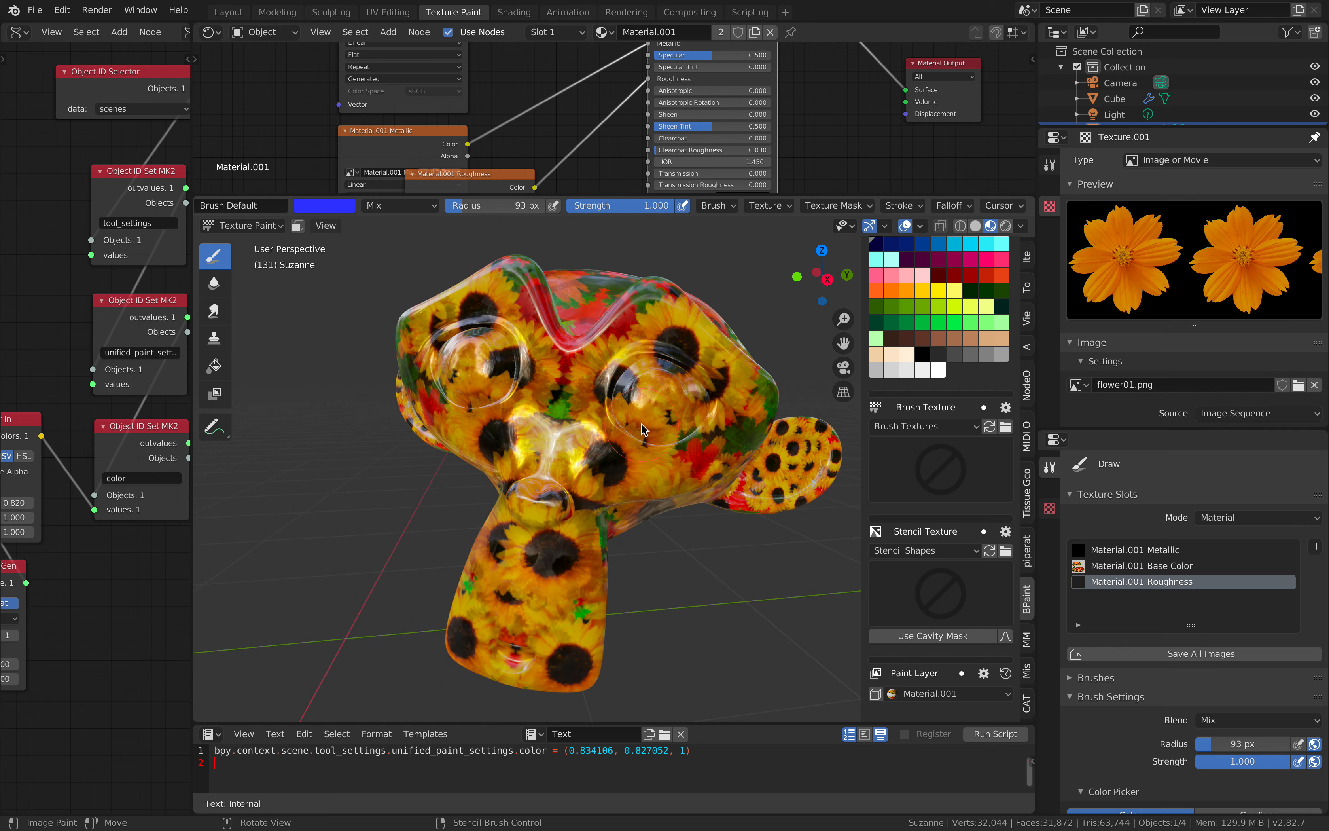